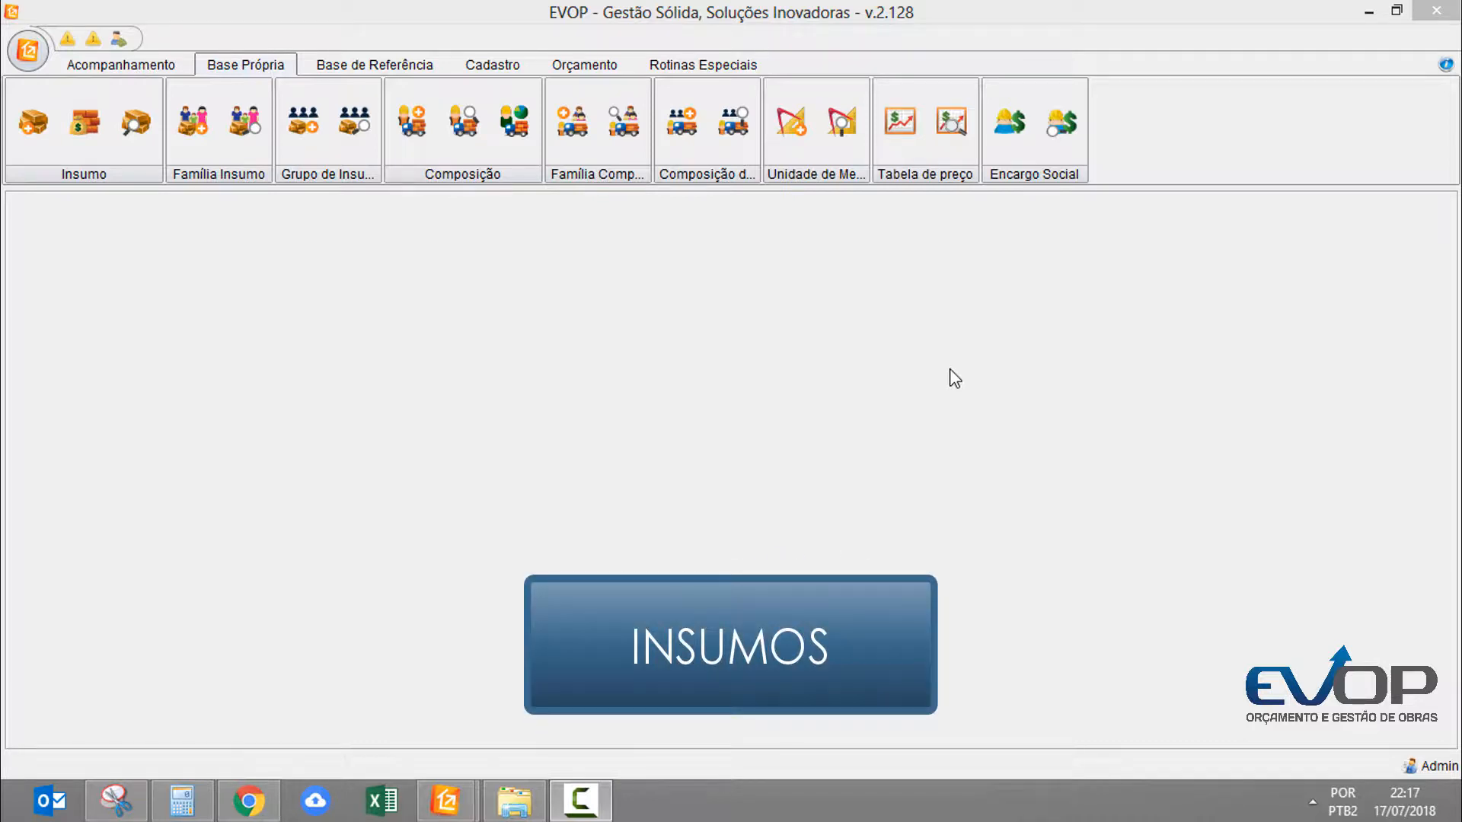
# Step: Open the insumo search and list the active insumos in group 2.02 MADEIRAS E PLASTICOS
pyautogui.click(141, 148)
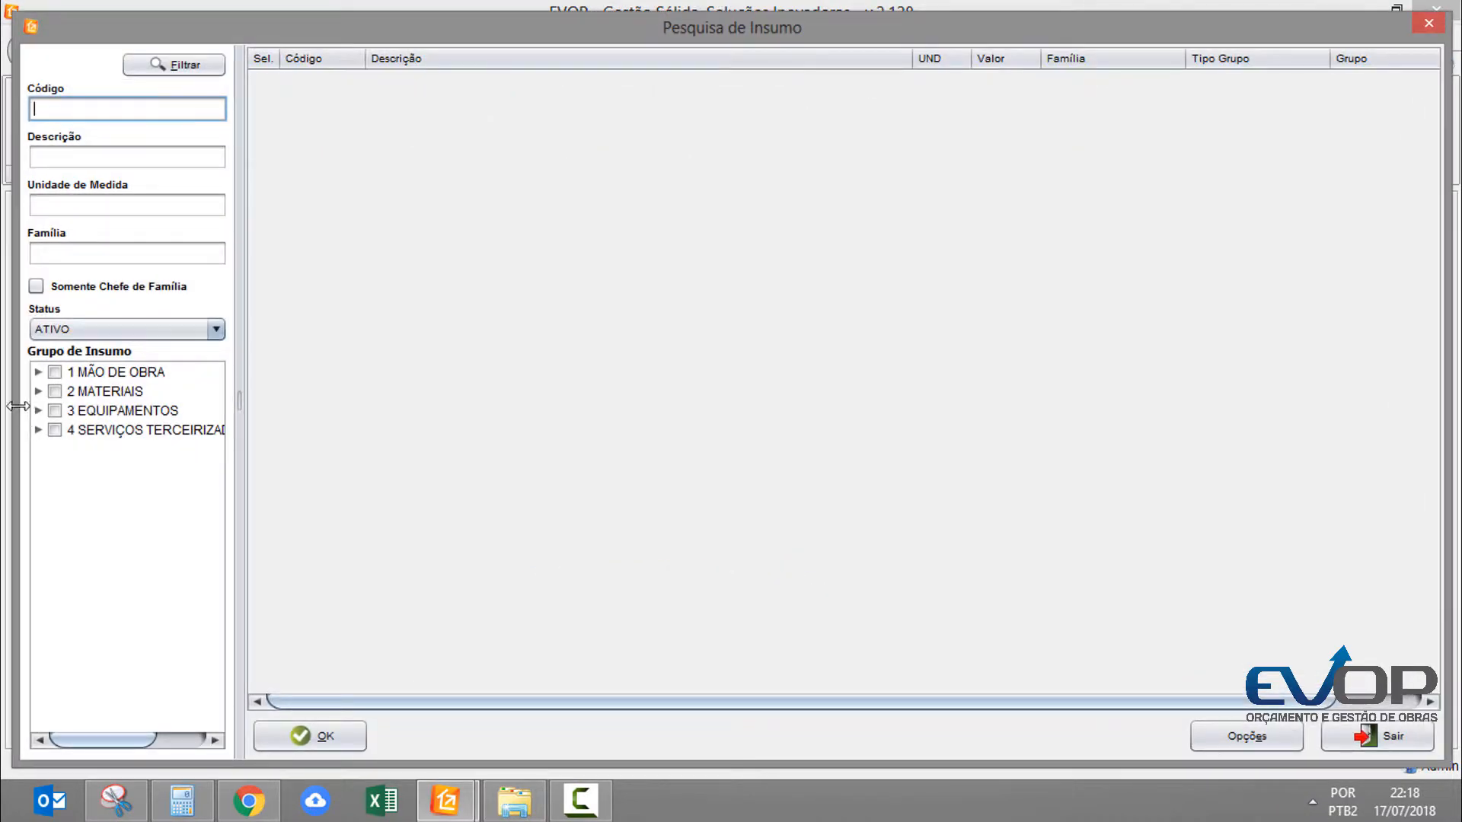
pyautogui.click(38, 392)
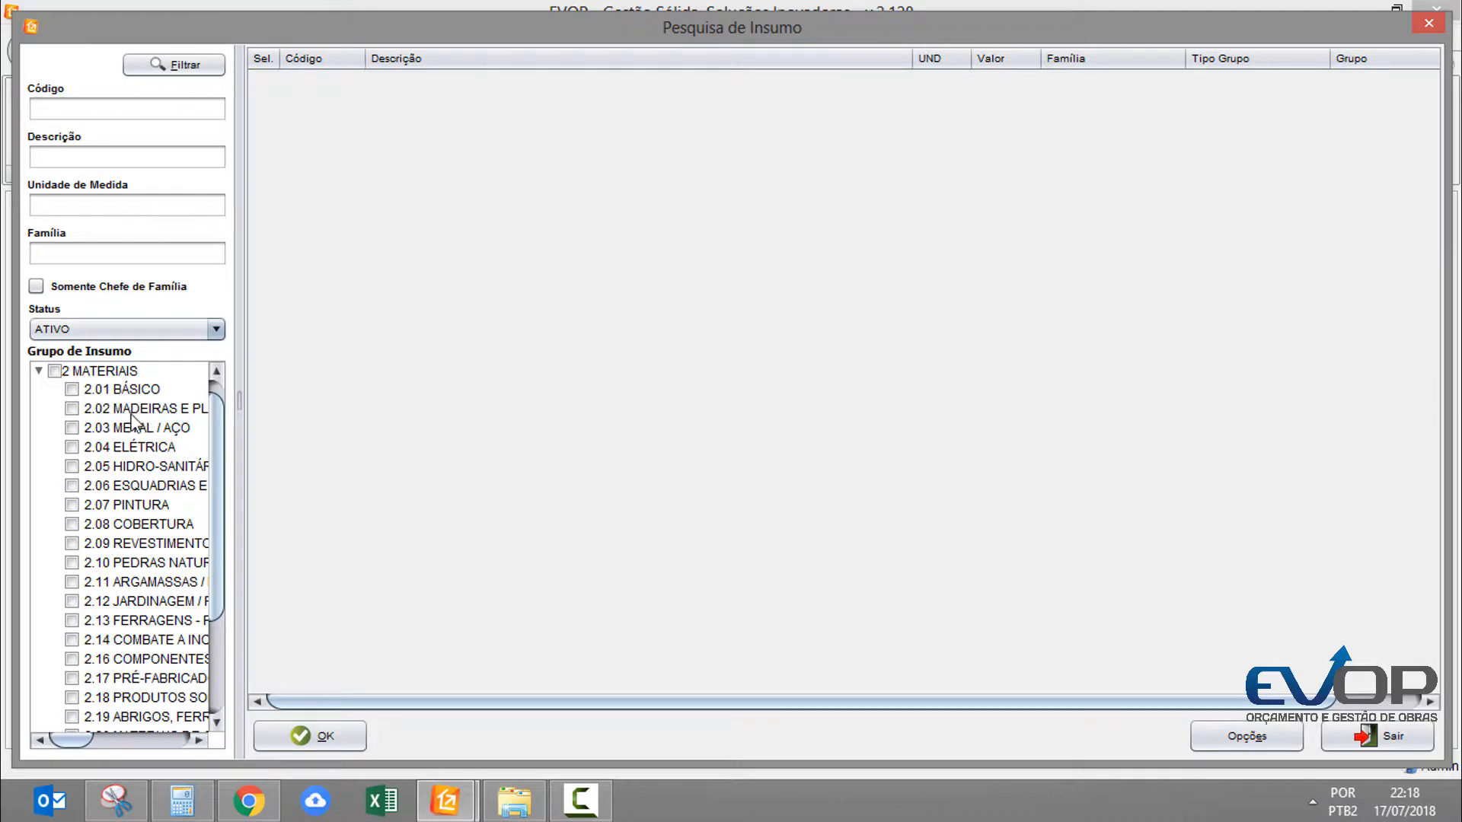
pyautogui.click(80, 409)
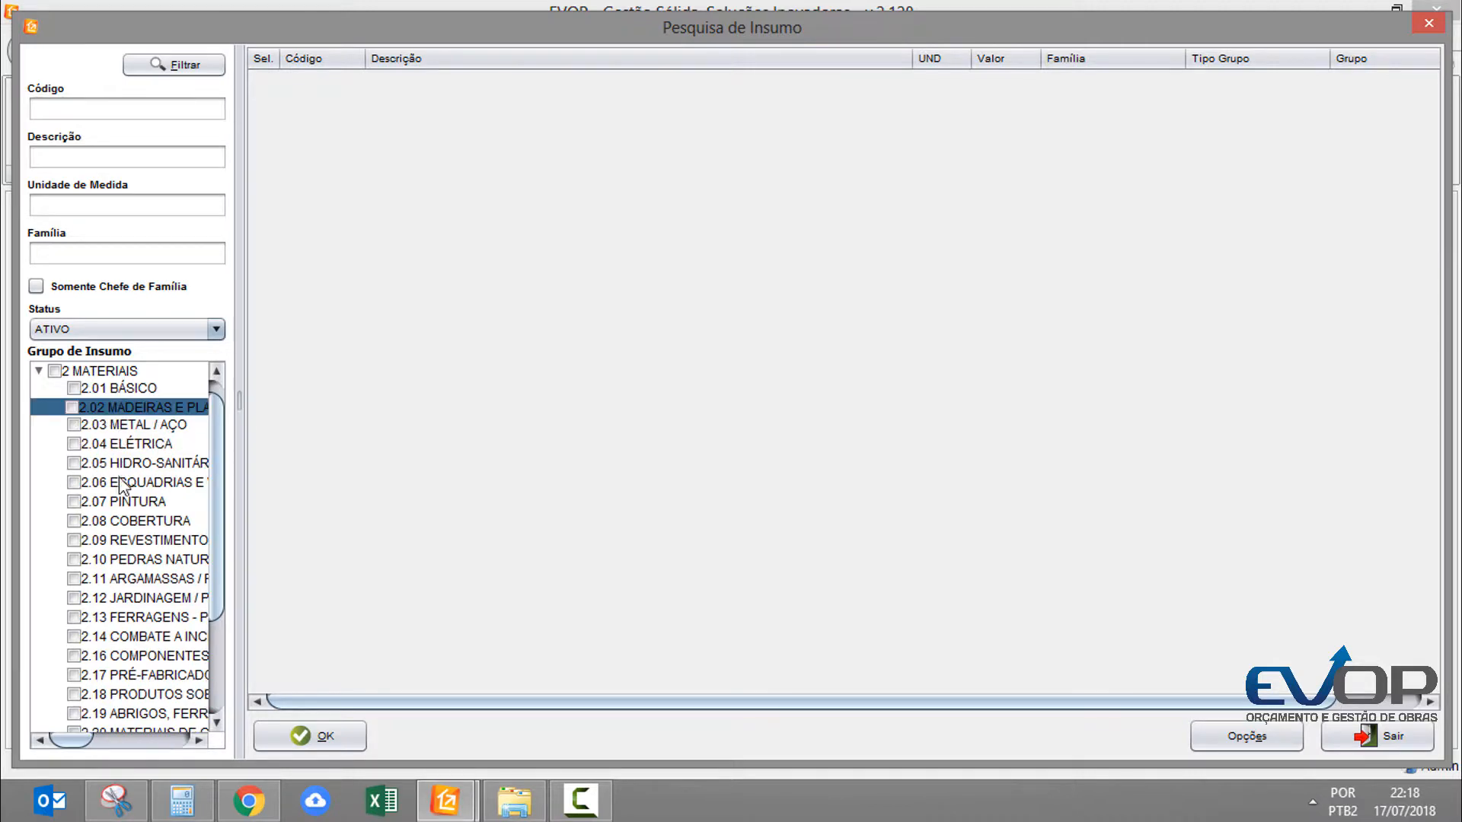
pyautogui.click(175, 65)
pyautogui.click(72, 408)
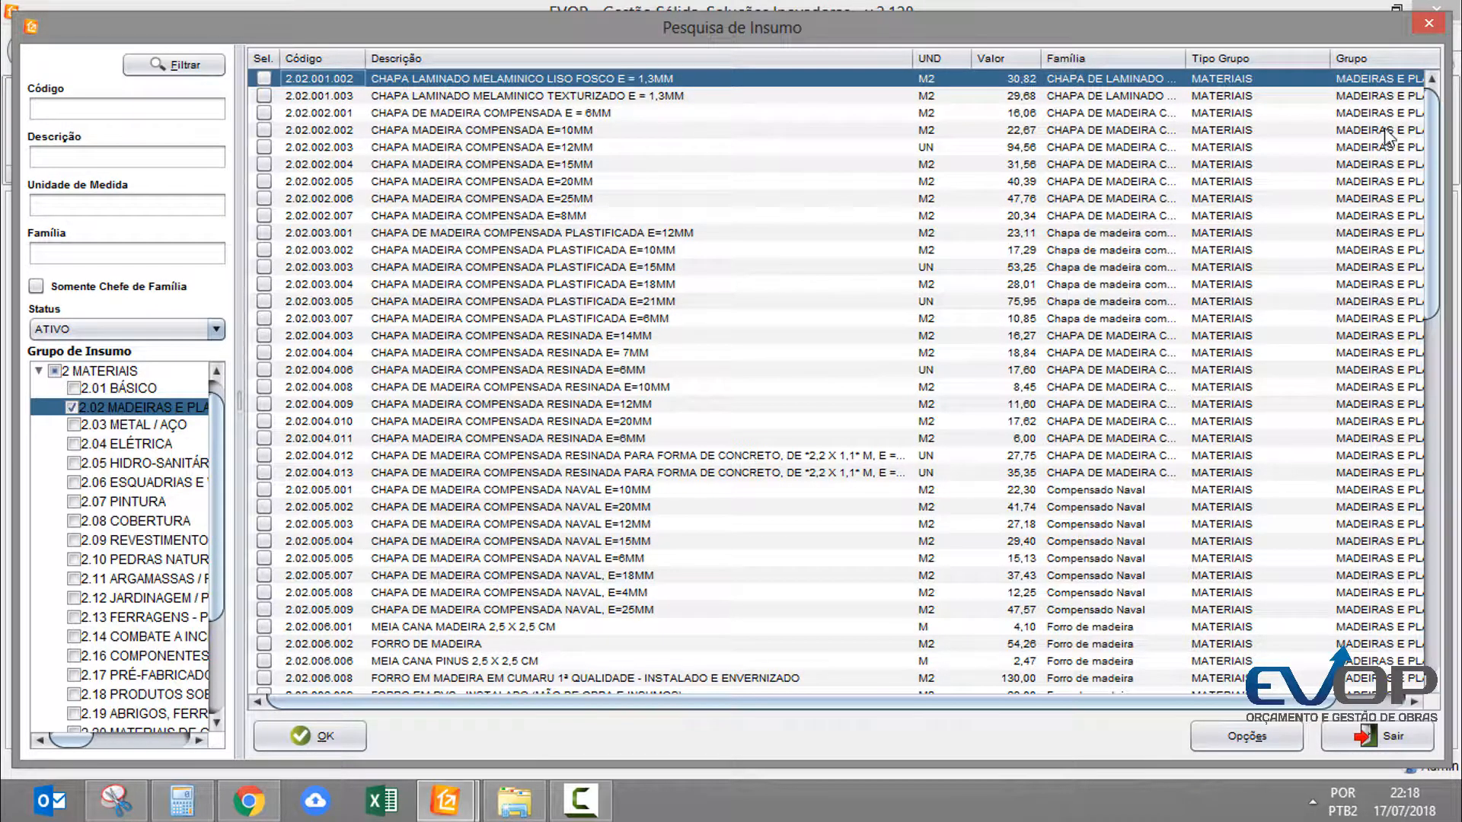
# Step: Examine the group, group type, code and family columns of the first insumo found
pyautogui.click(1373, 91)
pyautogui.click(1336, 80)
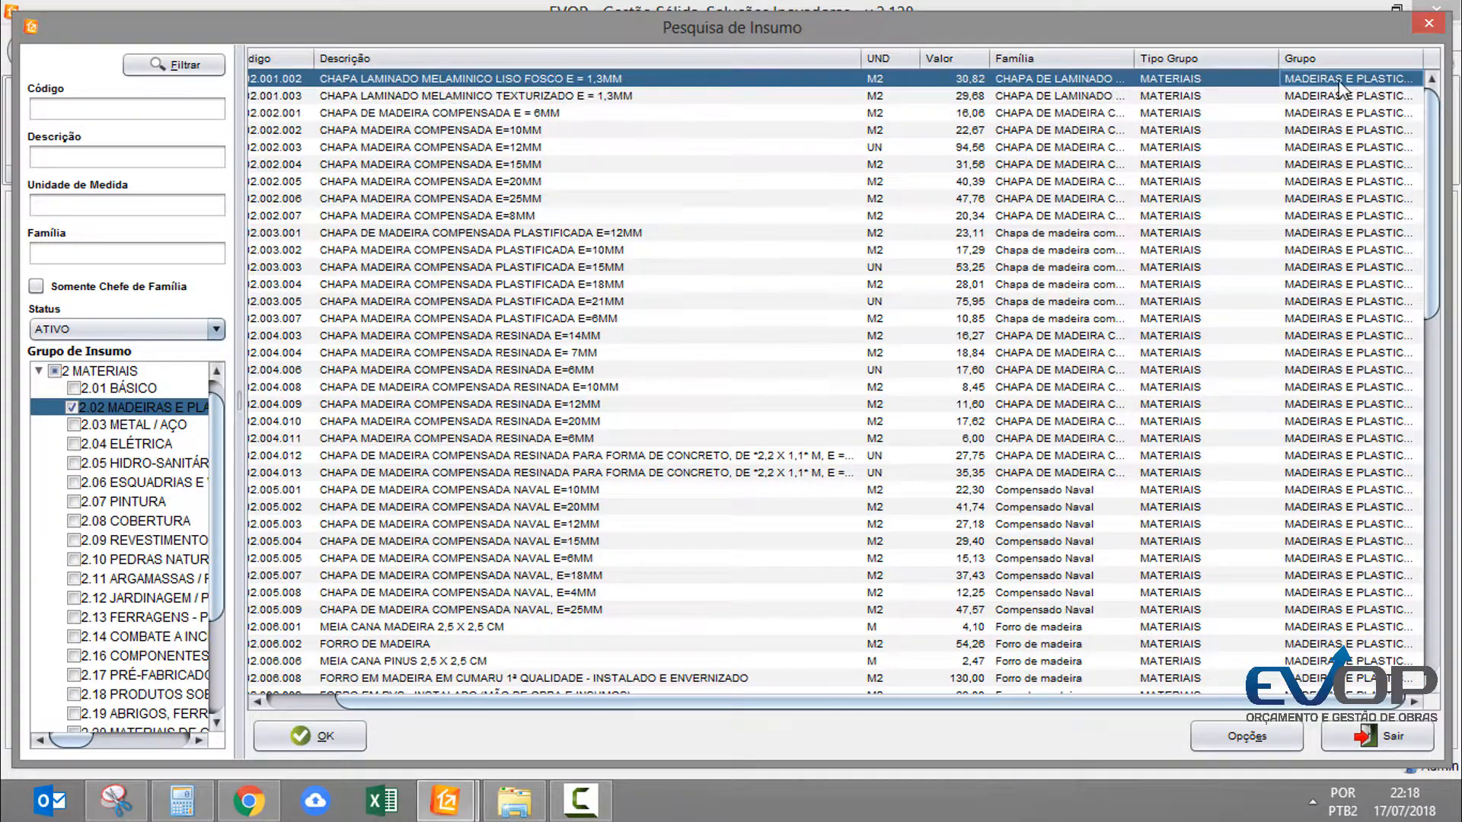
pyautogui.click(1216, 84)
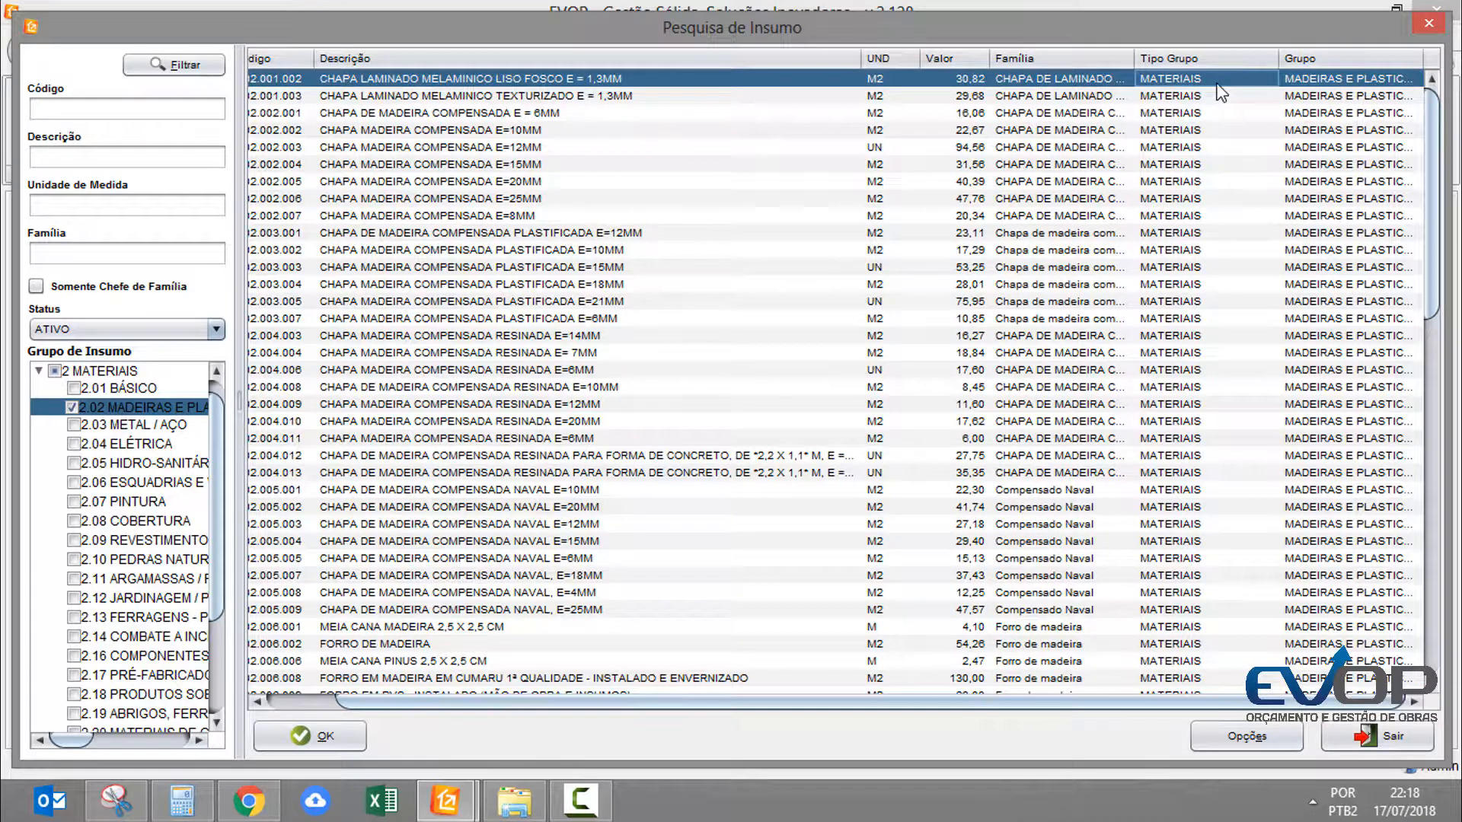
pyautogui.click(1308, 89)
pyautogui.click(284, 76)
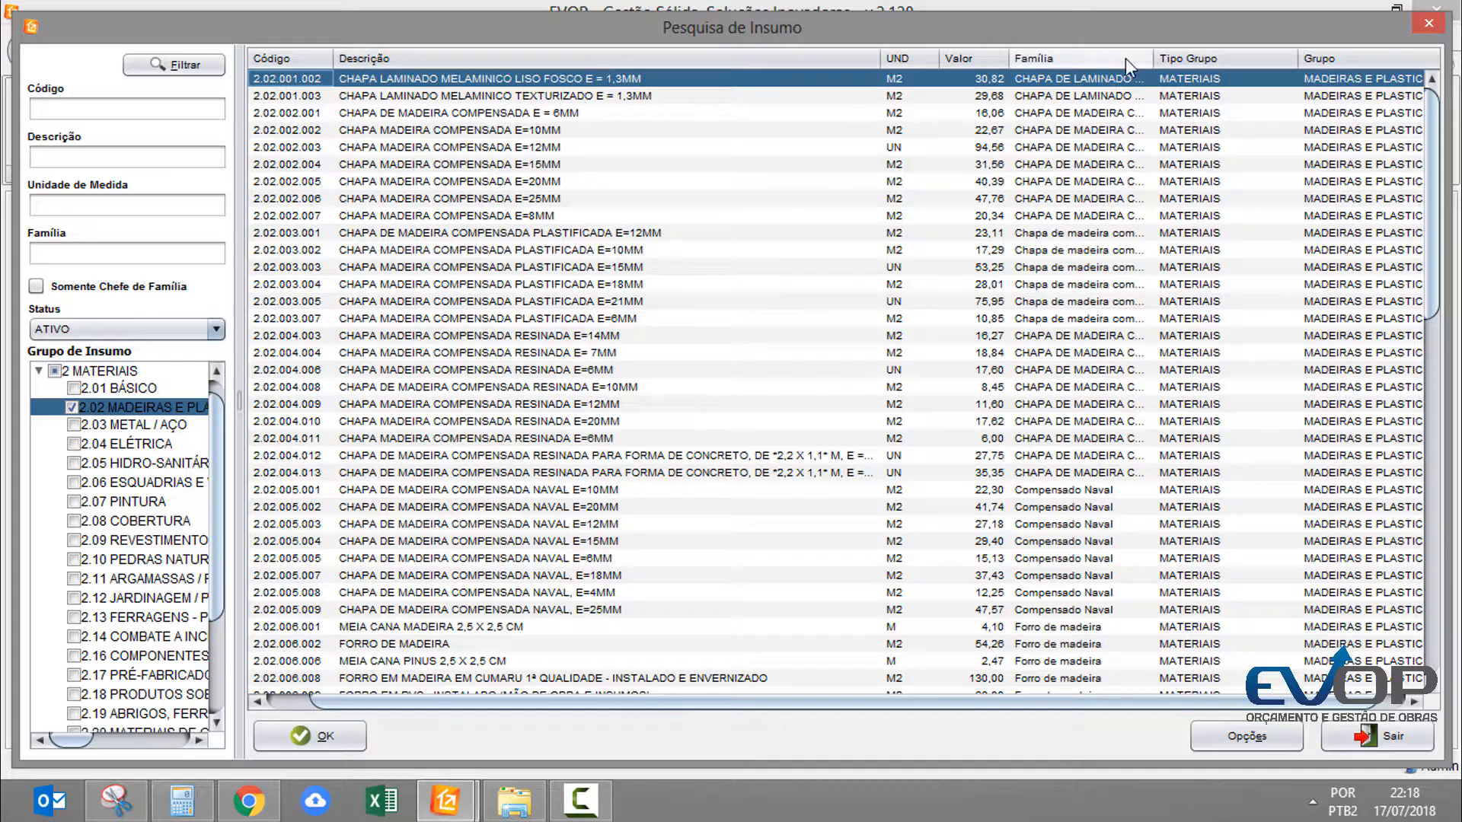
pyautogui.click(1129, 83)
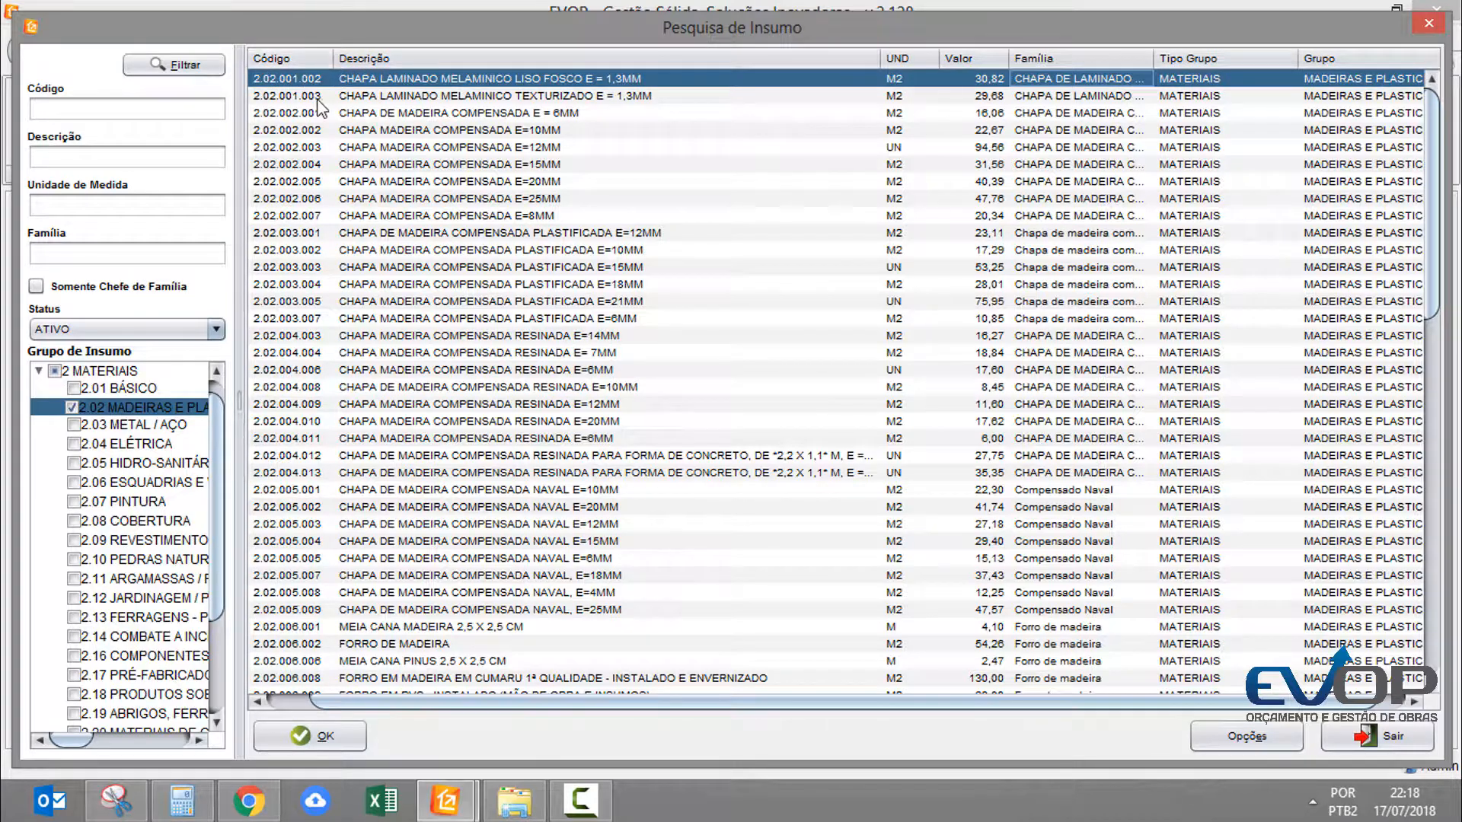
# Step: Sort the found insumos by code in descending order and back to ascending order
pyautogui.click(319, 61)
pyautogui.click(319, 66)
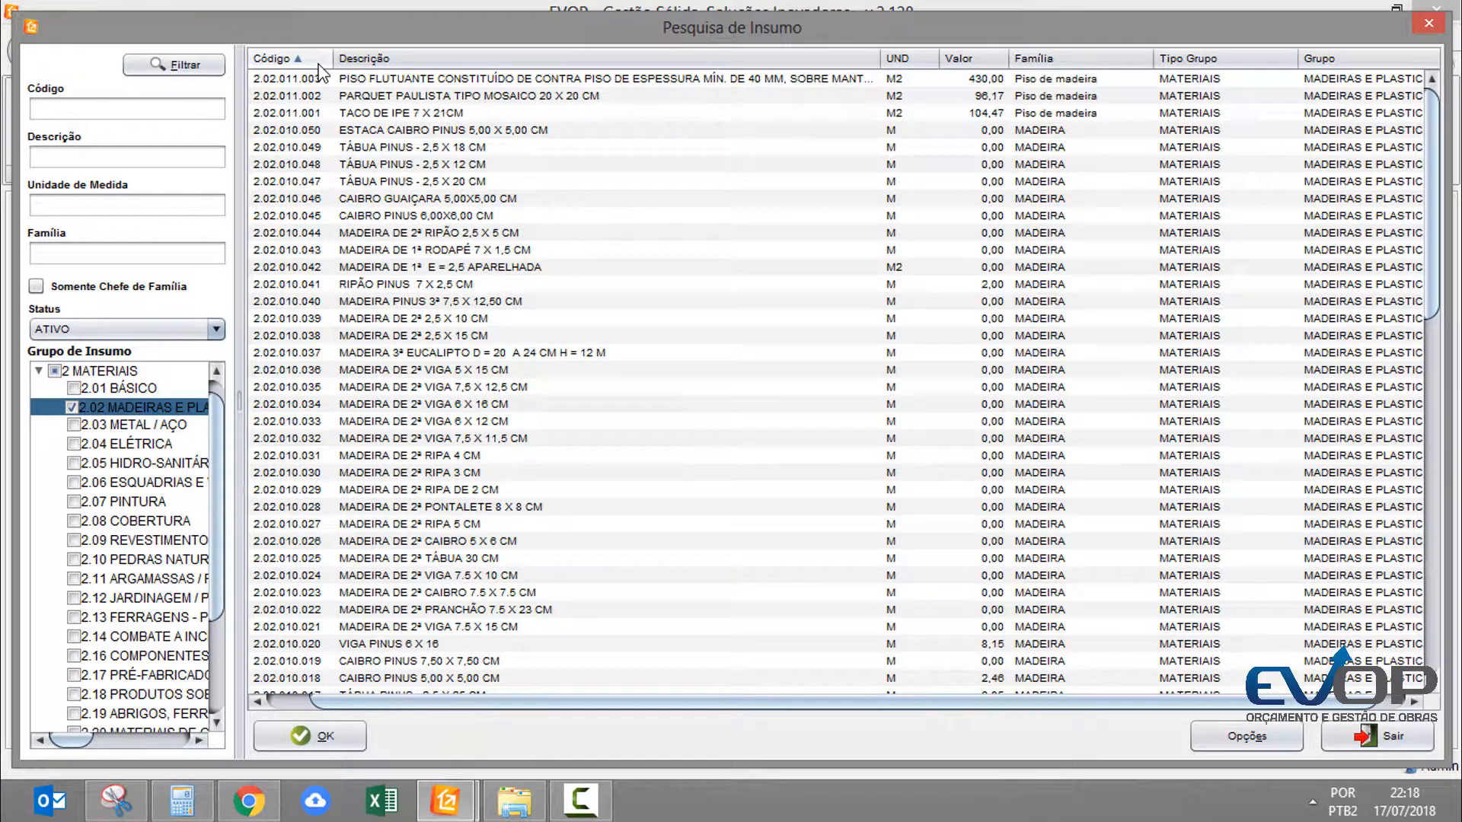
pyautogui.click(319, 64)
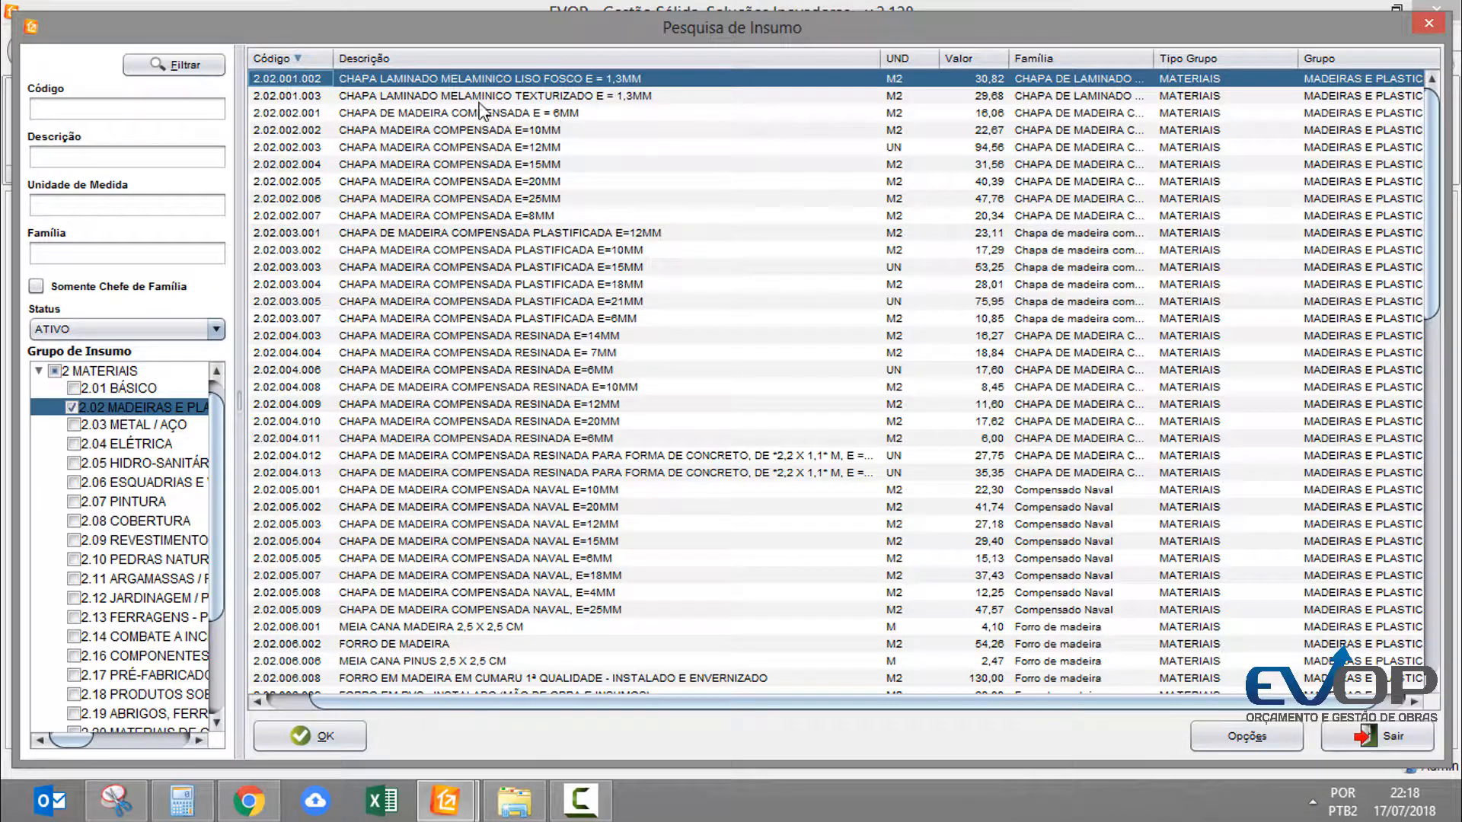
# Step: Look through the plywood sheets in the results and open the record CHAPA MADEIRA COMPENSADA E=12MM
pyautogui.click(320, 97)
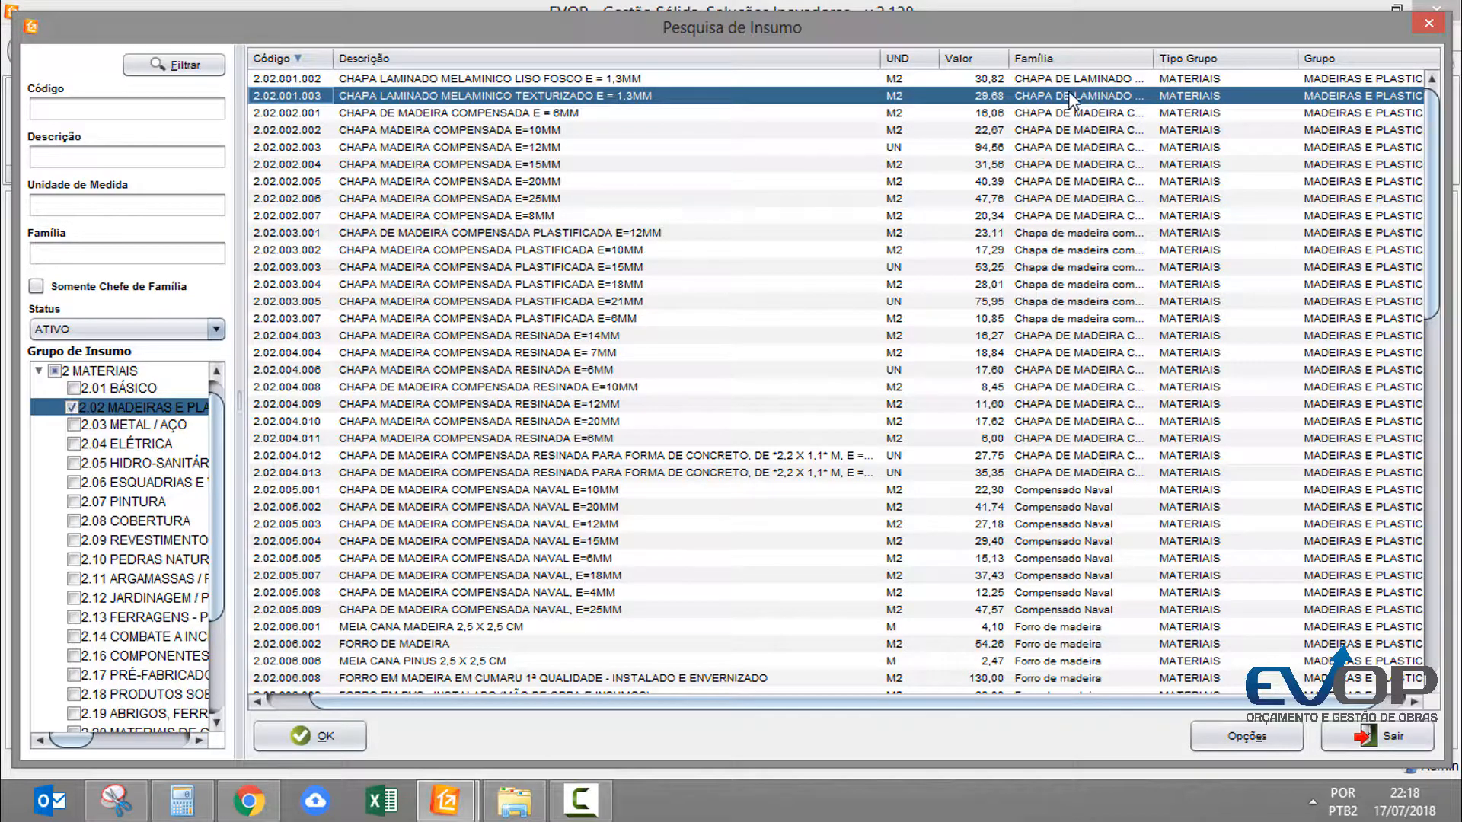
pyautogui.moveTo(495, 131); pyautogui.dragTo(494, 221)
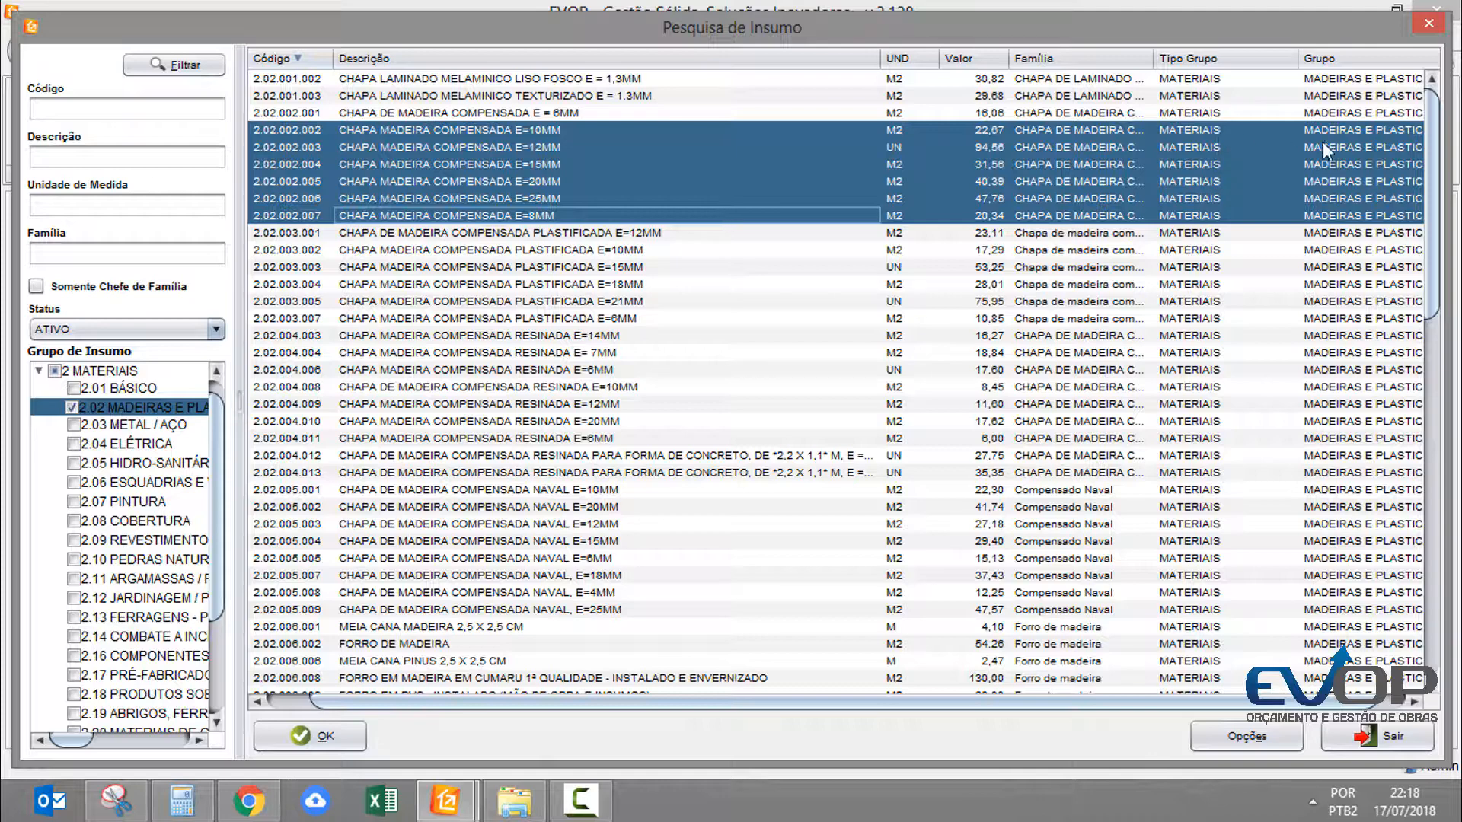
pyautogui.click(459, 165)
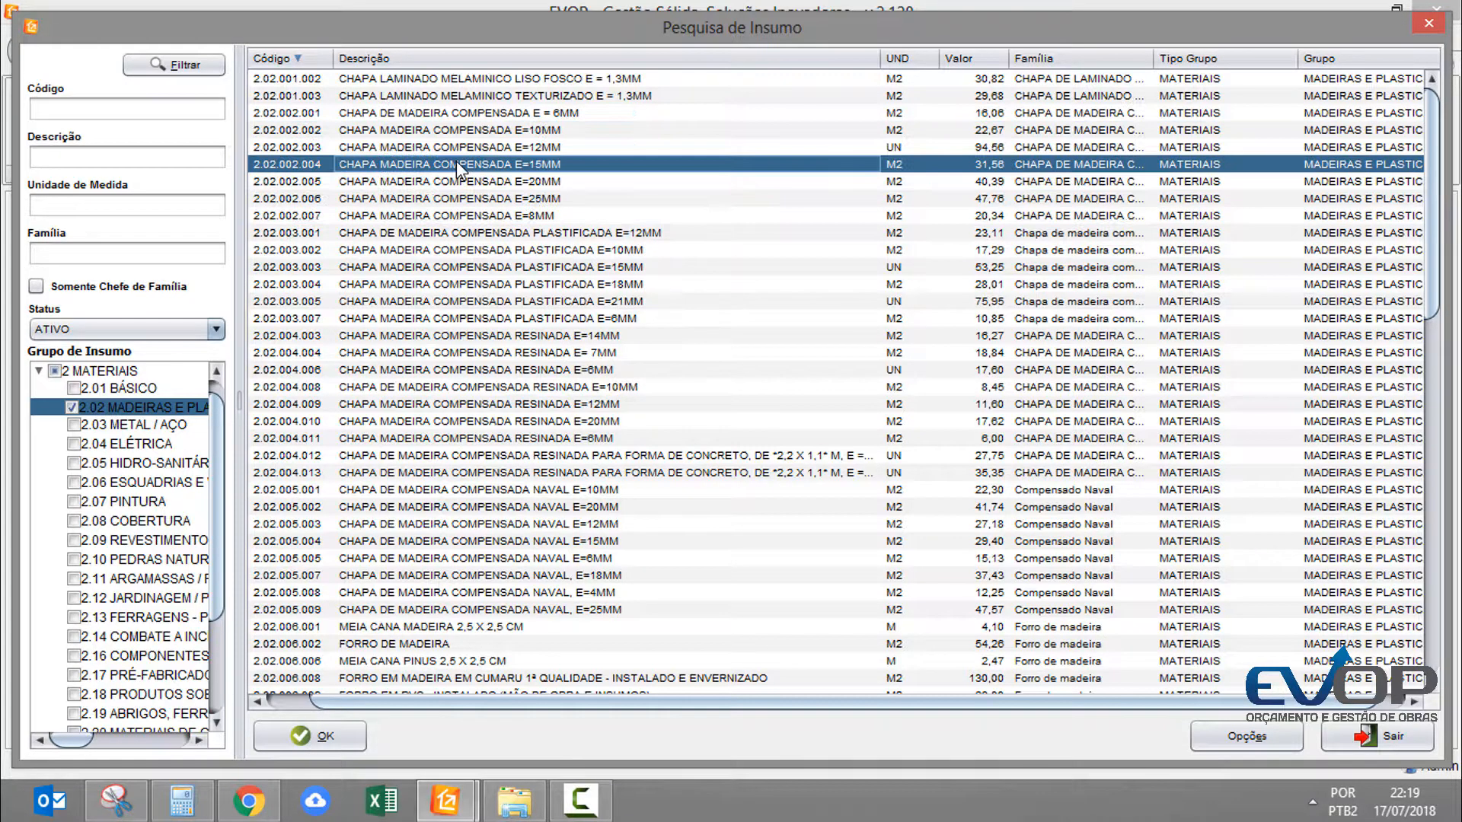
pyautogui.doubleClick(517, 148)
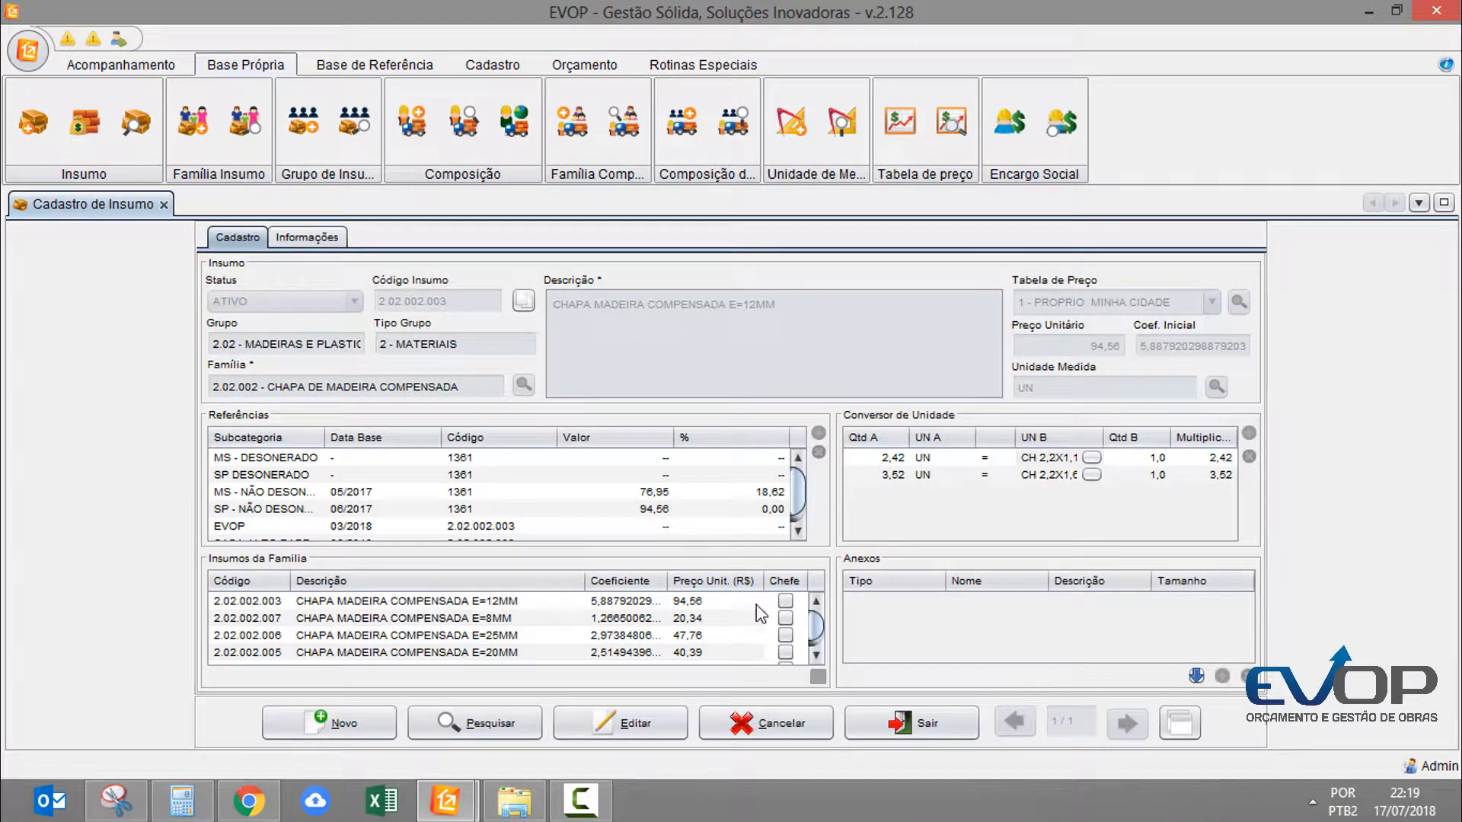
# Step: Start editing the record and switch its price table to 2 - OUTRA CIDADE and back to 1 - PROPRIO MINHA CIDADE
pyautogui.click(649, 717)
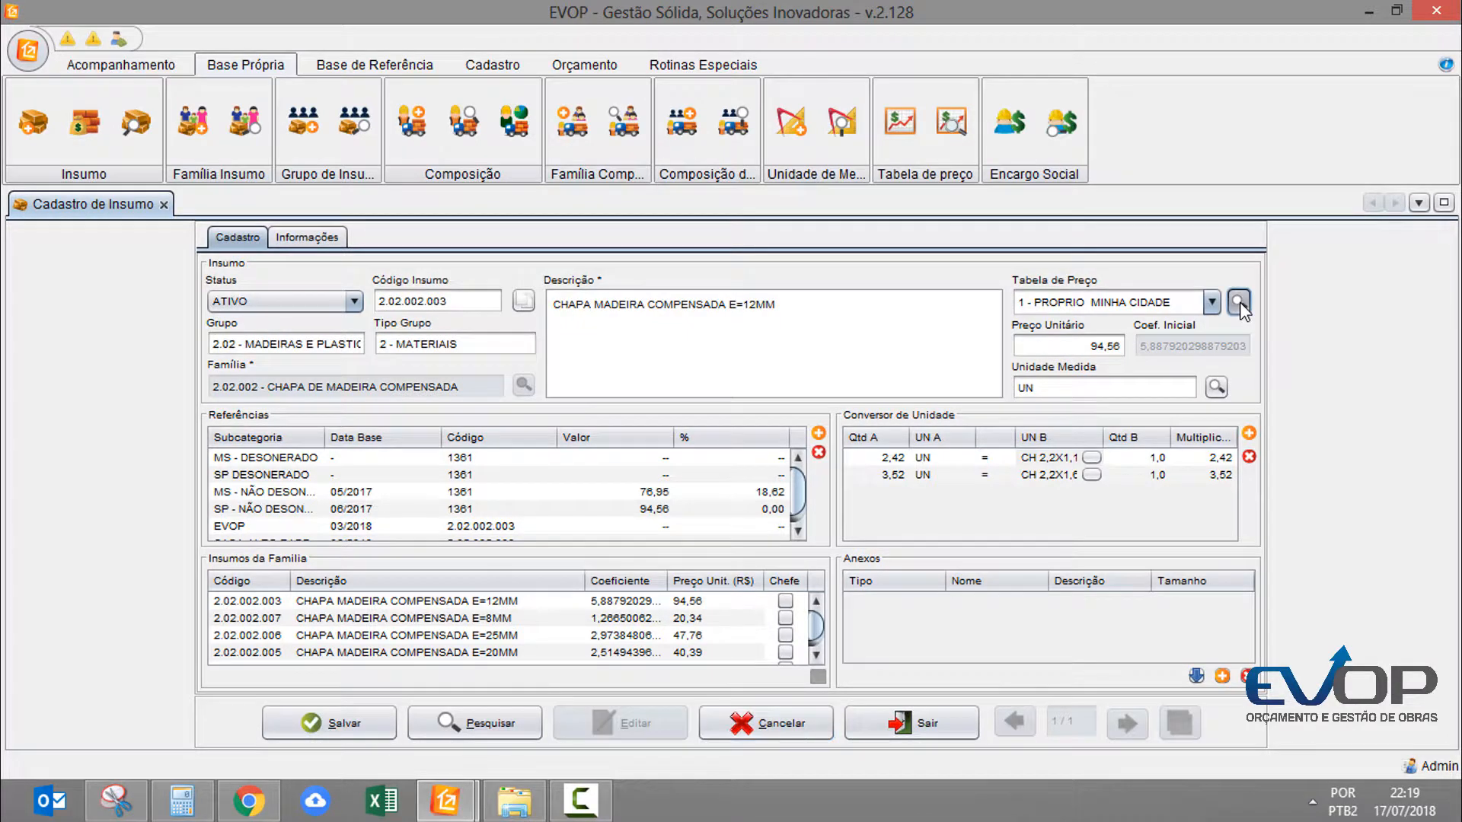
pyautogui.click(1238, 303)
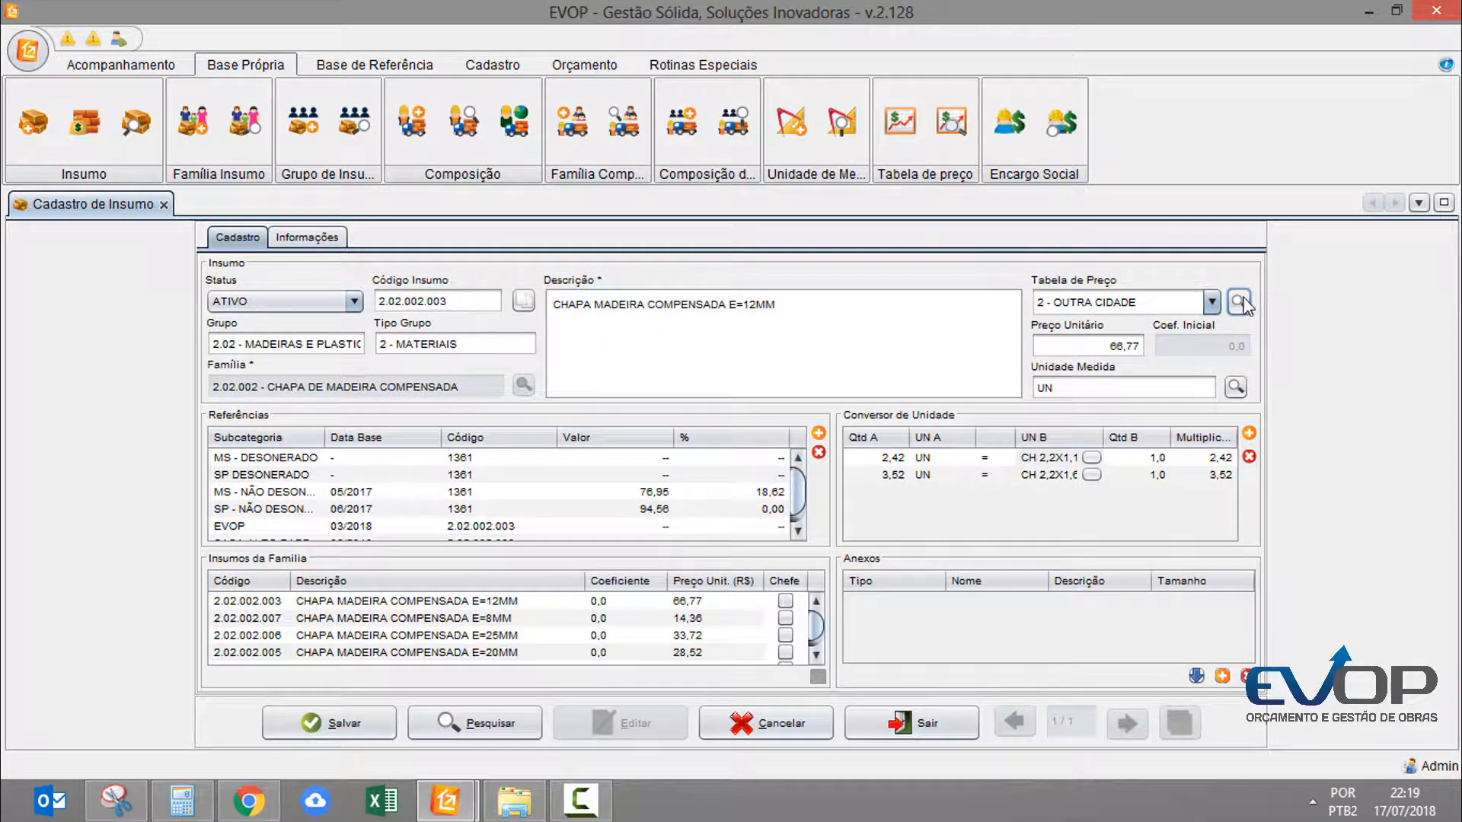
pyautogui.click(1238, 303)
pyautogui.doubleClick(955, 221)
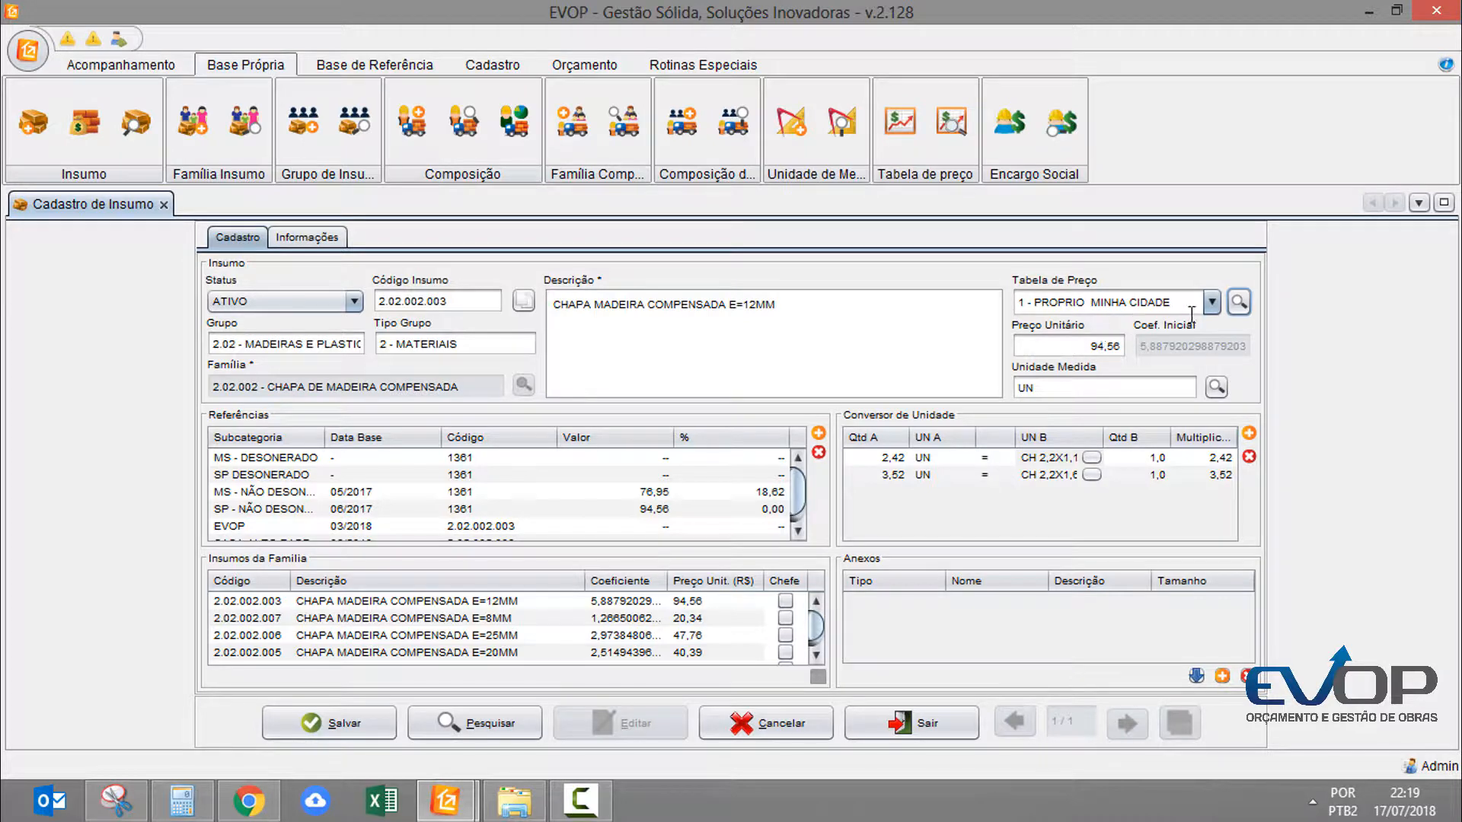
pyautogui.click(1236, 306)
pyautogui.press('Return')
# Step: Widen the UN B column of the unit converter and open the first conversion's UN B cell
pyautogui.moveTo(1104, 440); pyautogui.dragTo(1134, 440)
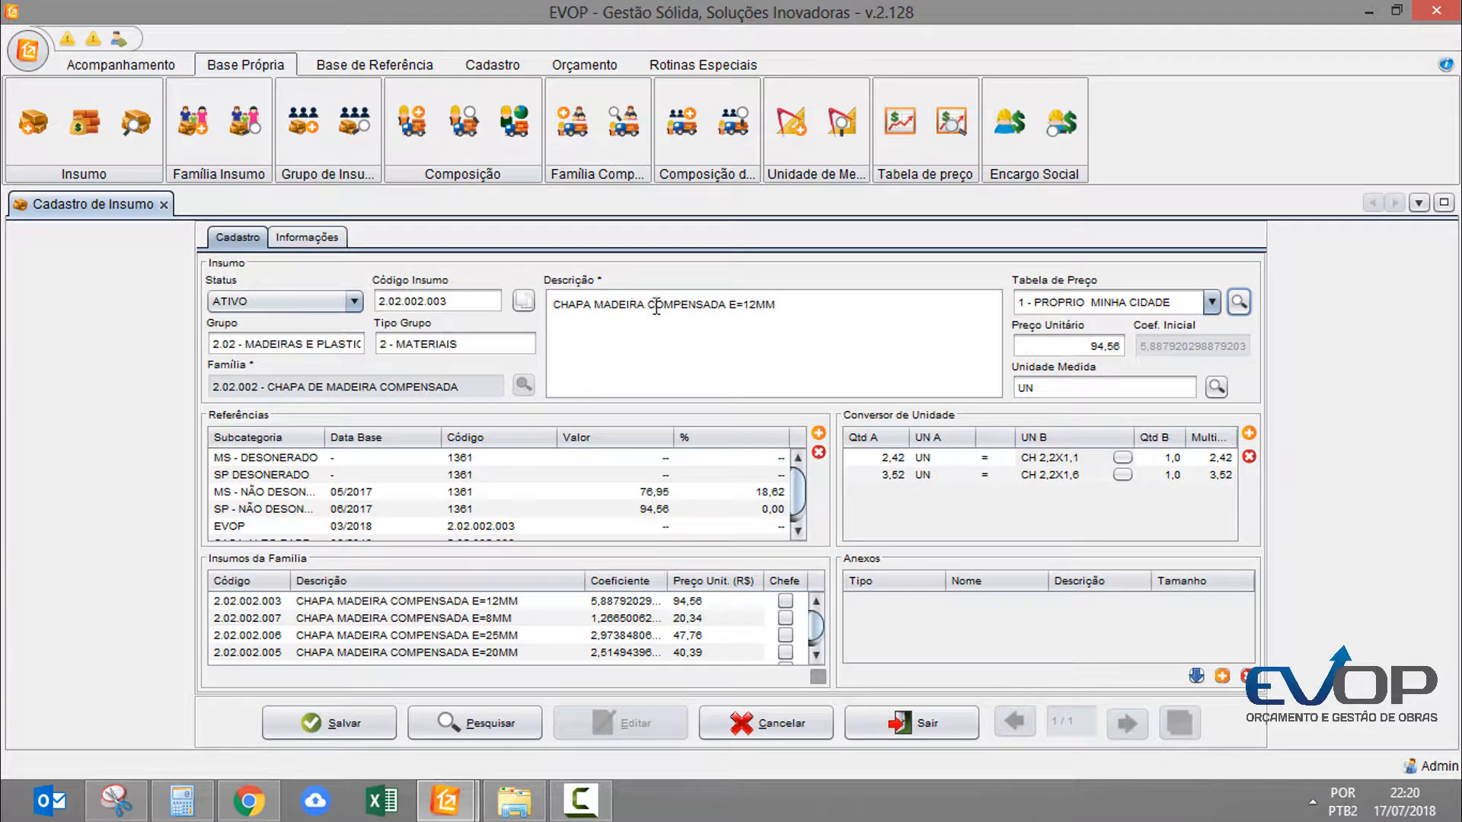
pyautogui.click(947, 469)
pyautogui.click(1035, 459)
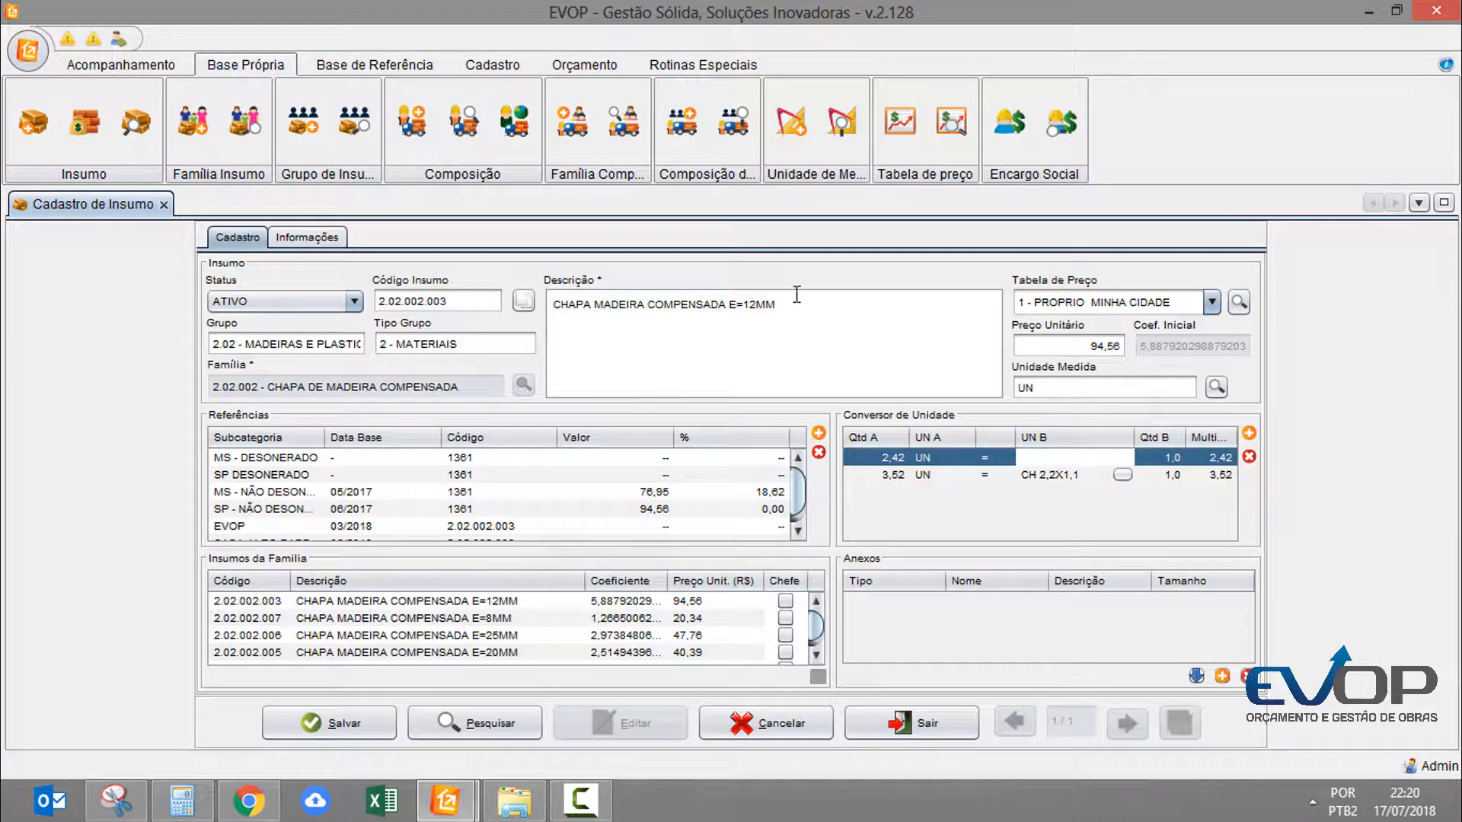
# Step: Change the insumo's unit of measure to M2, accept deleting its conversions, and save the record
pyautogui.click(1216, 389)
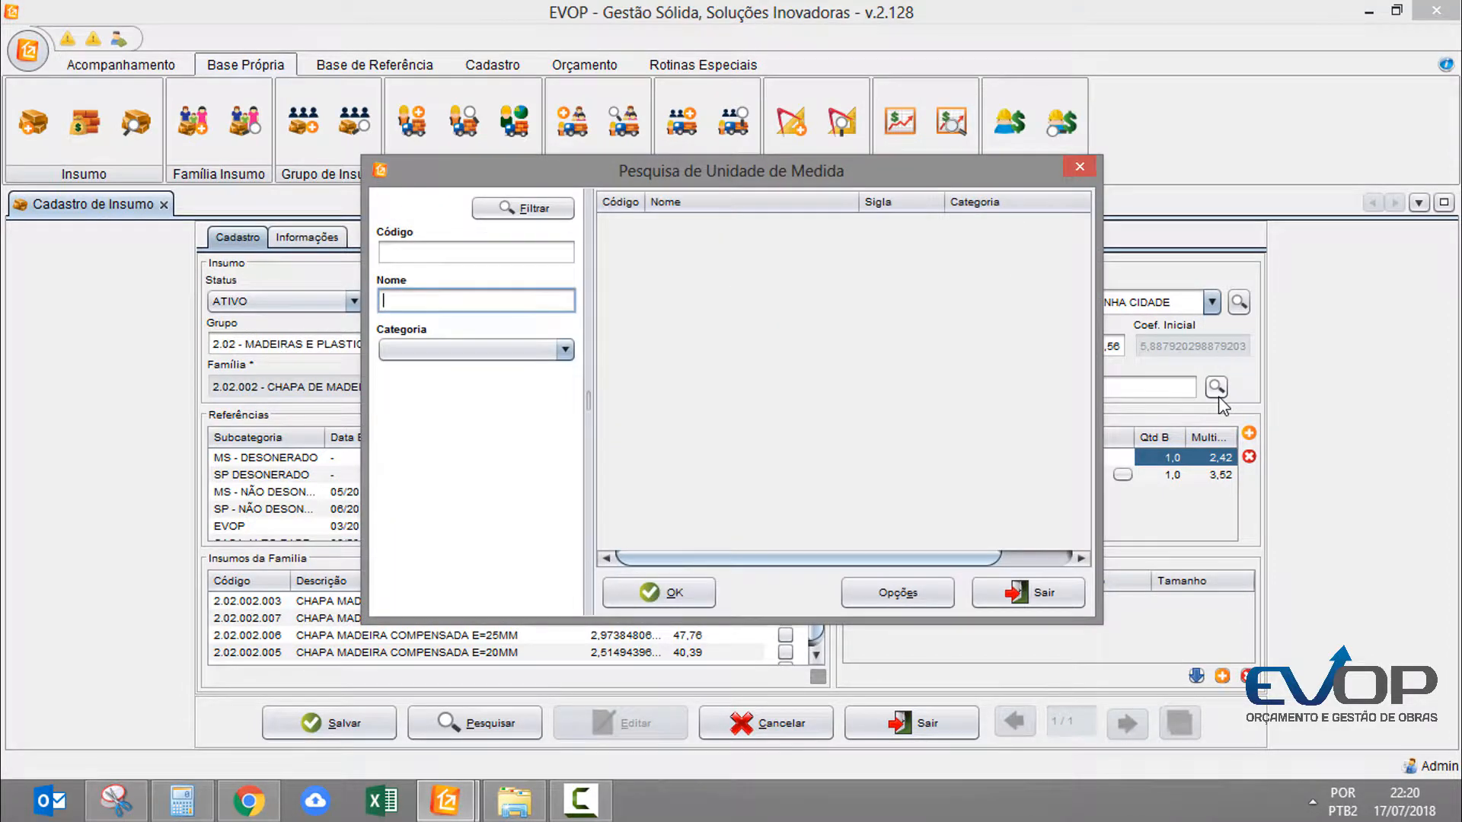
pyautogui.write('M2')
pyautogui.press('Return')
pyautogui.hotkey('shift', 'Tab')
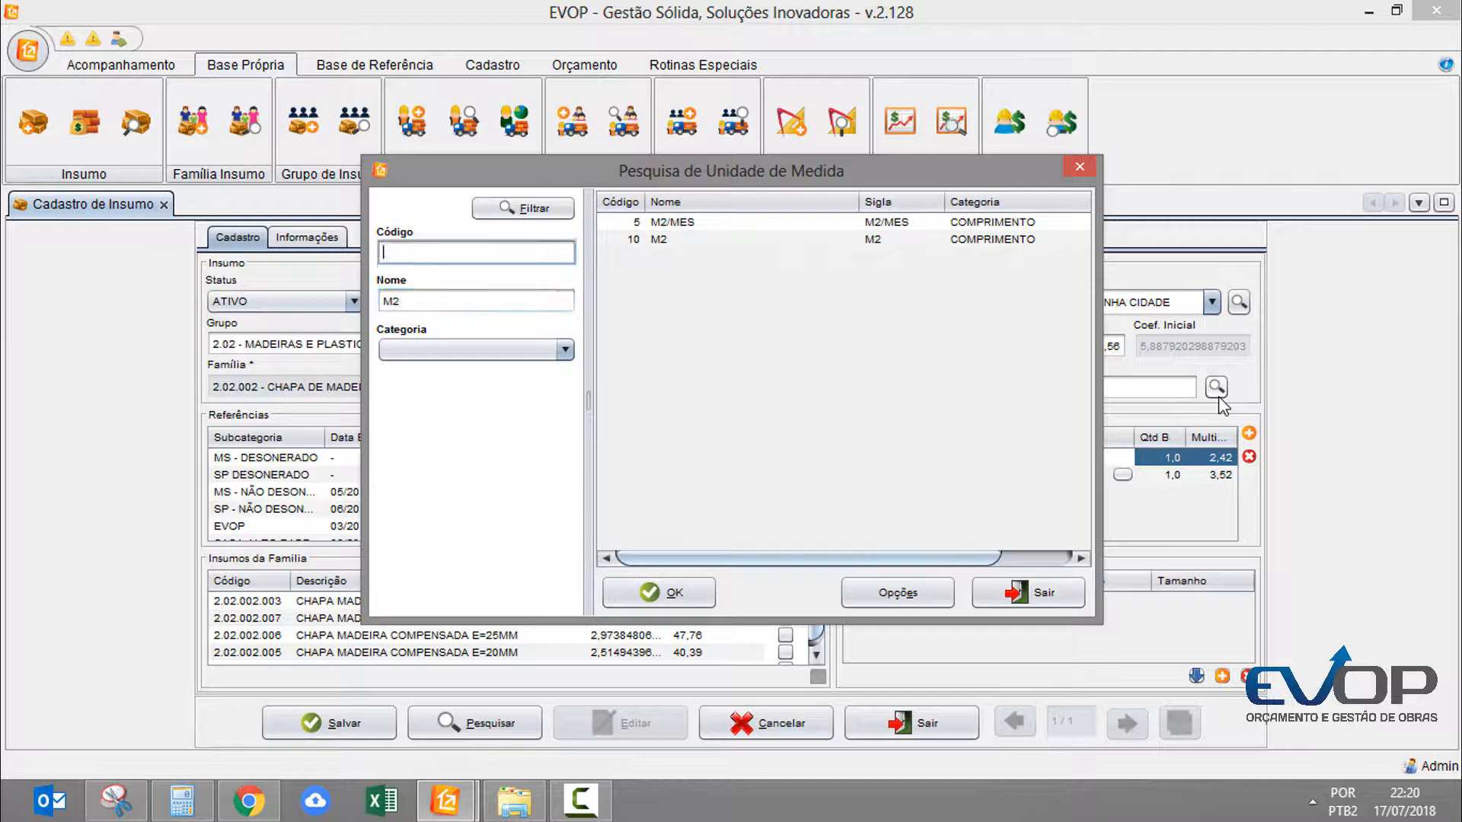
pyautogui.hotkey('shift', 'Tab')
pyautogui.press('Down')
pyautogui.press('Return')
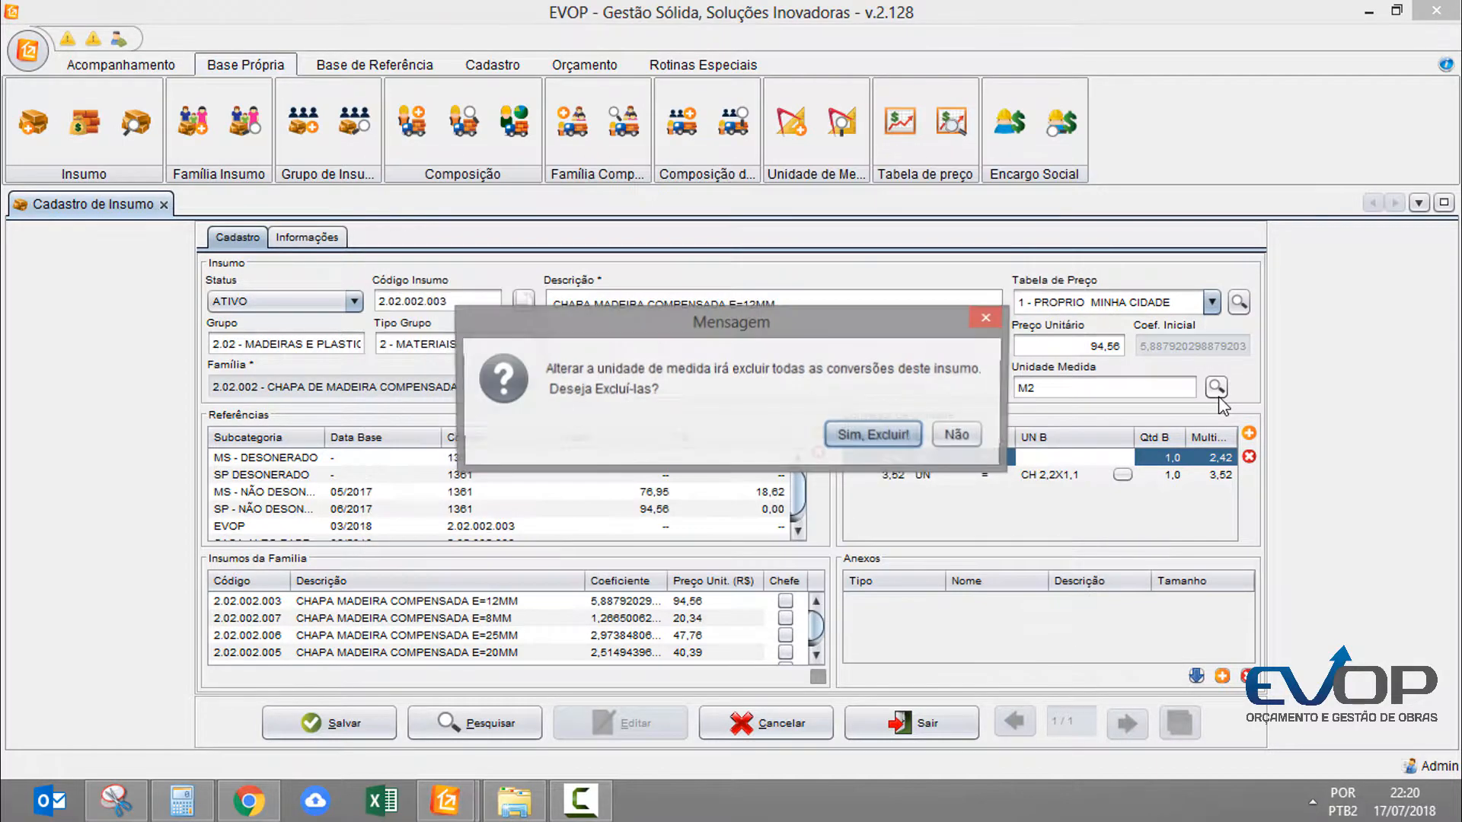
pyautogui.click(874, 435)
pyautogui.click(329, 723)
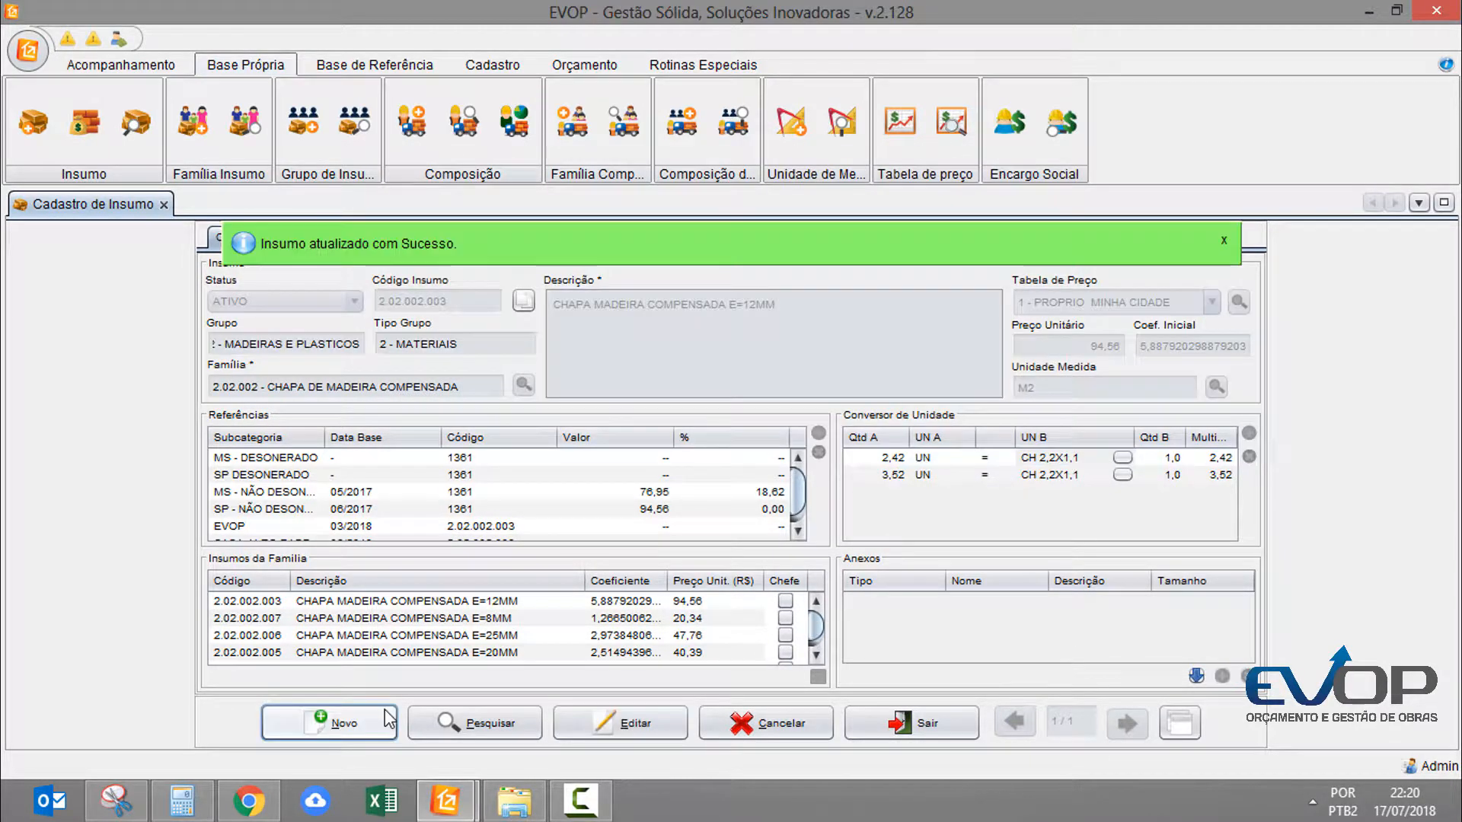
# Step: Search for insumo code 2.02.002.003 and reopen its record for editing
pyautogui.click(609, 721)
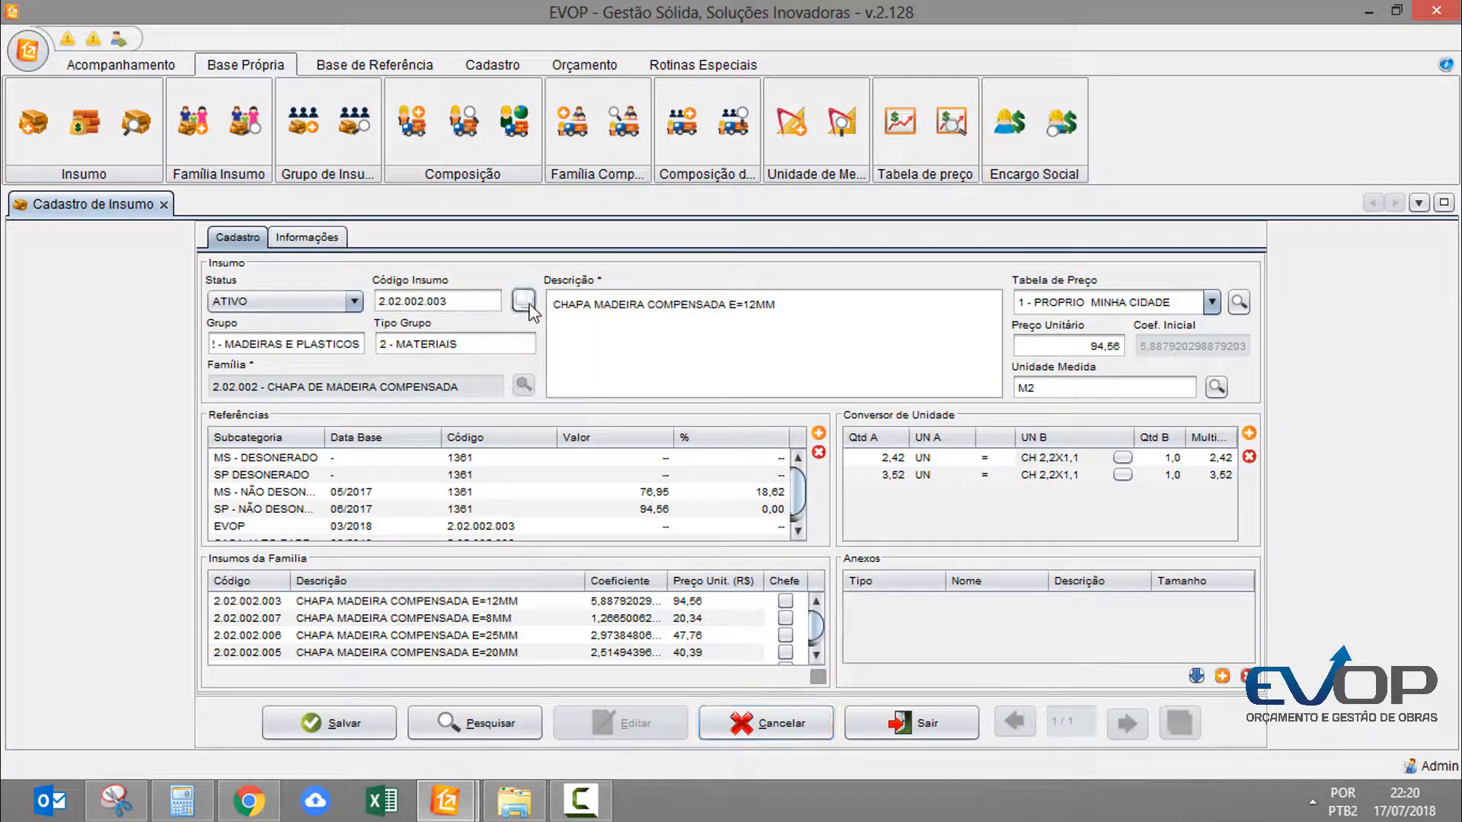
pyautogui.click(488, 724)
pyautogui.press('Return')
pyautogui.write('2.02.002.003')
pyautogui.press('Return')
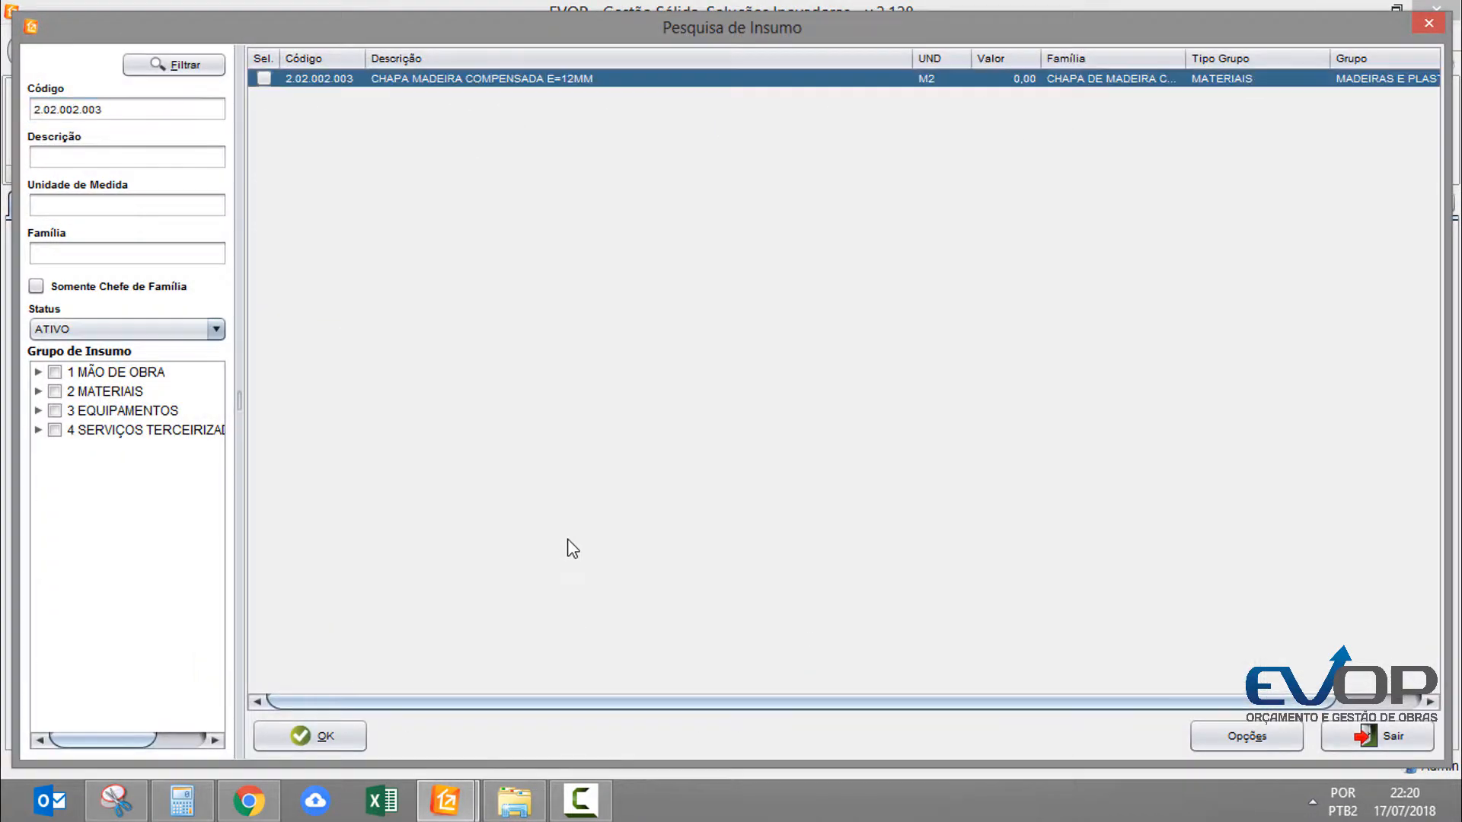
pyautogui.press('Return')
# Step: Delete both UN conversions, 2,42 and 3,52, from the unit converter
pyautogui.click(1164, 457)
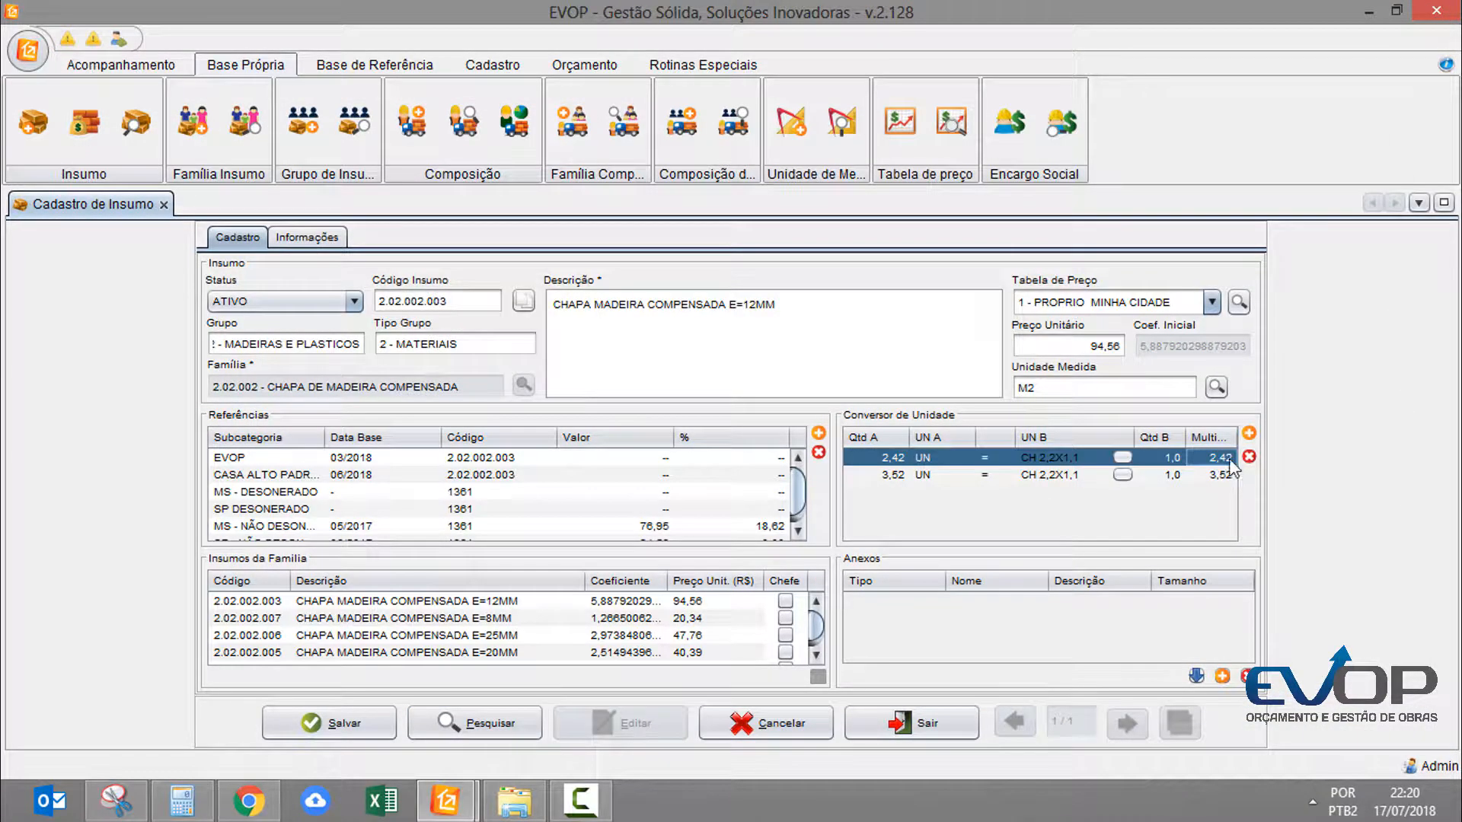
pyautogui.click(1248, 457)
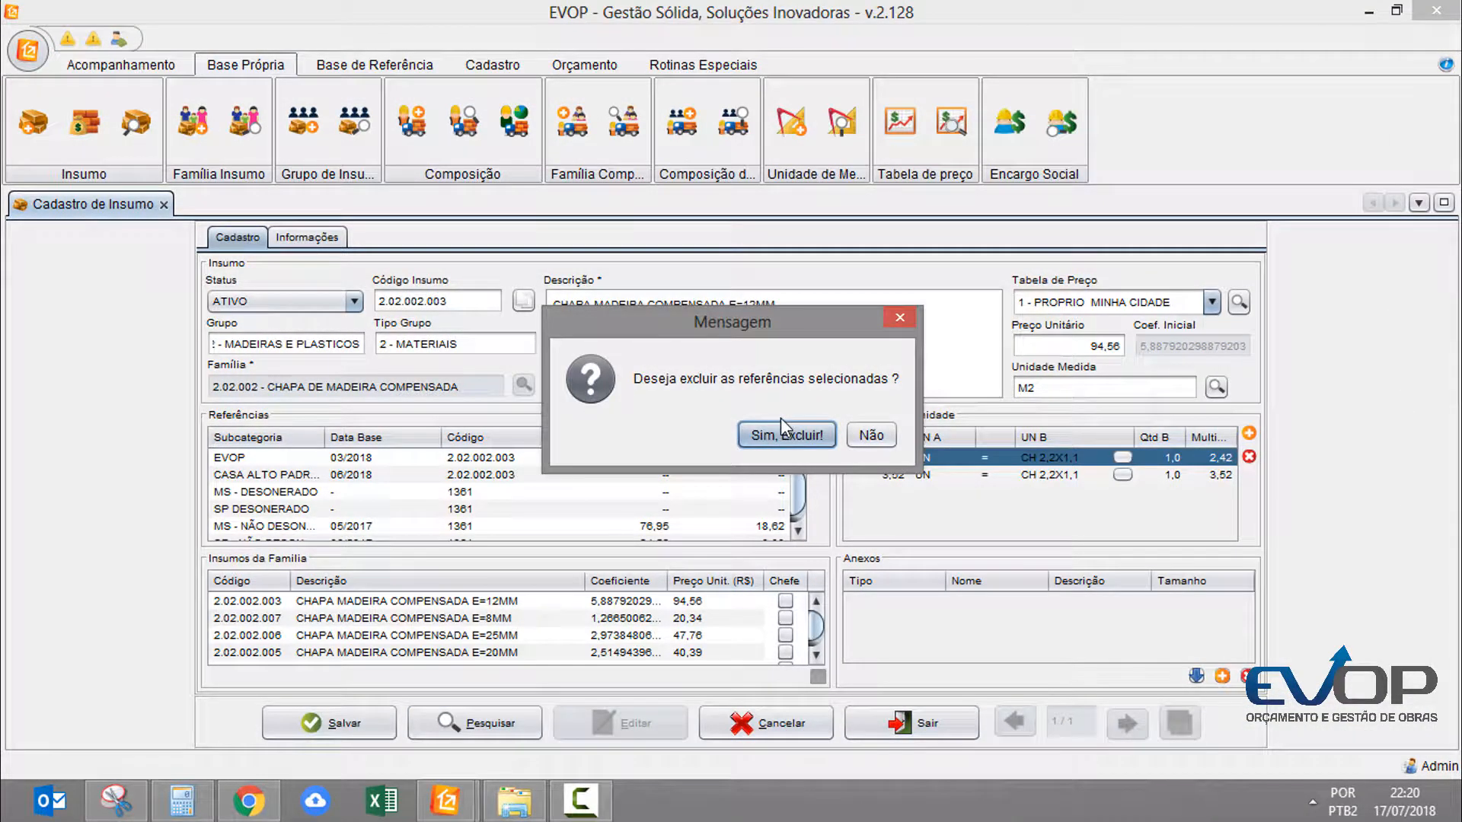
pyautogui.click(782, 434)
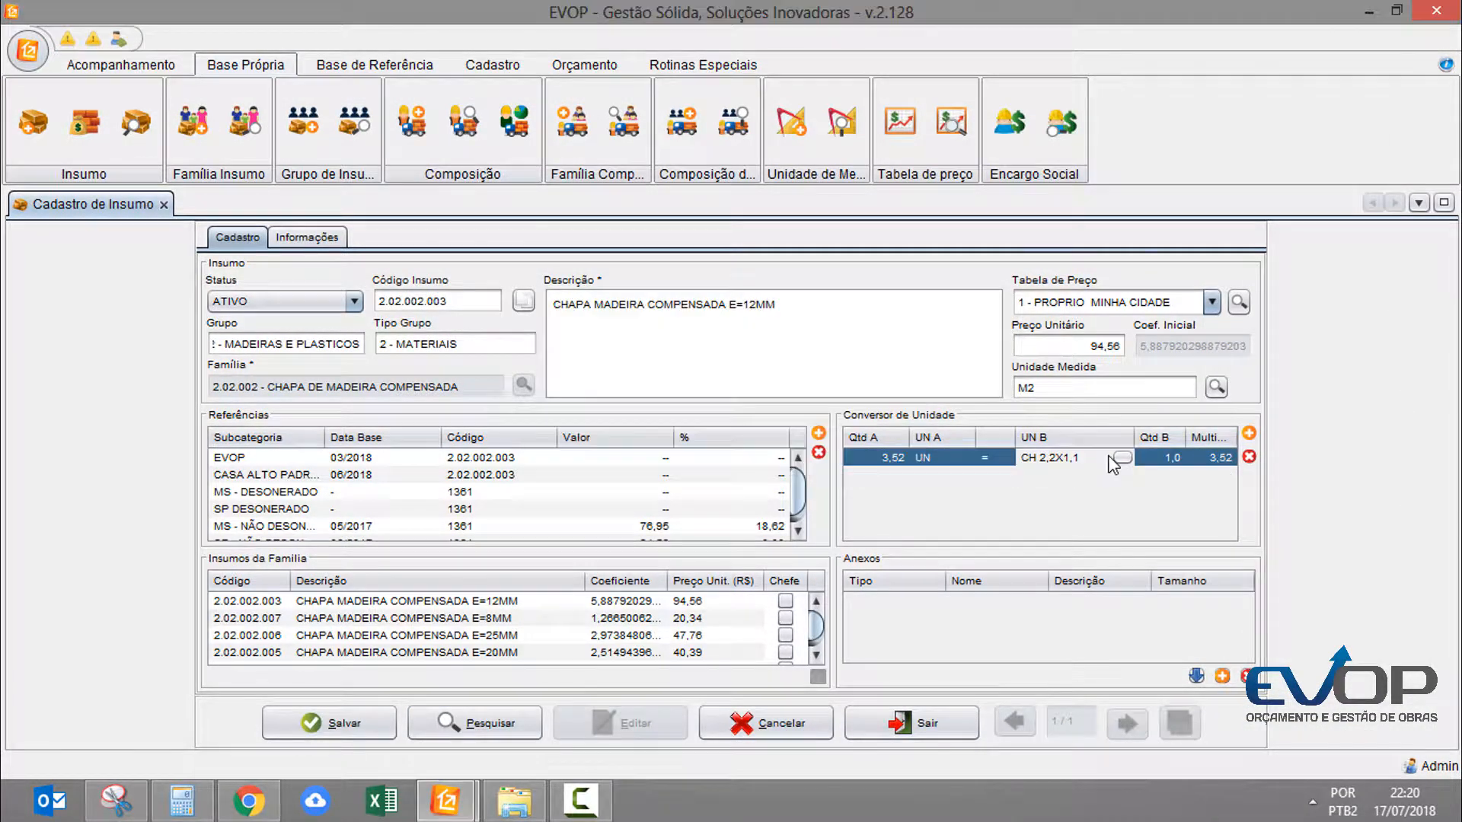
pyautogui.click(1249, 457)
pyautogui.click(830, 433)
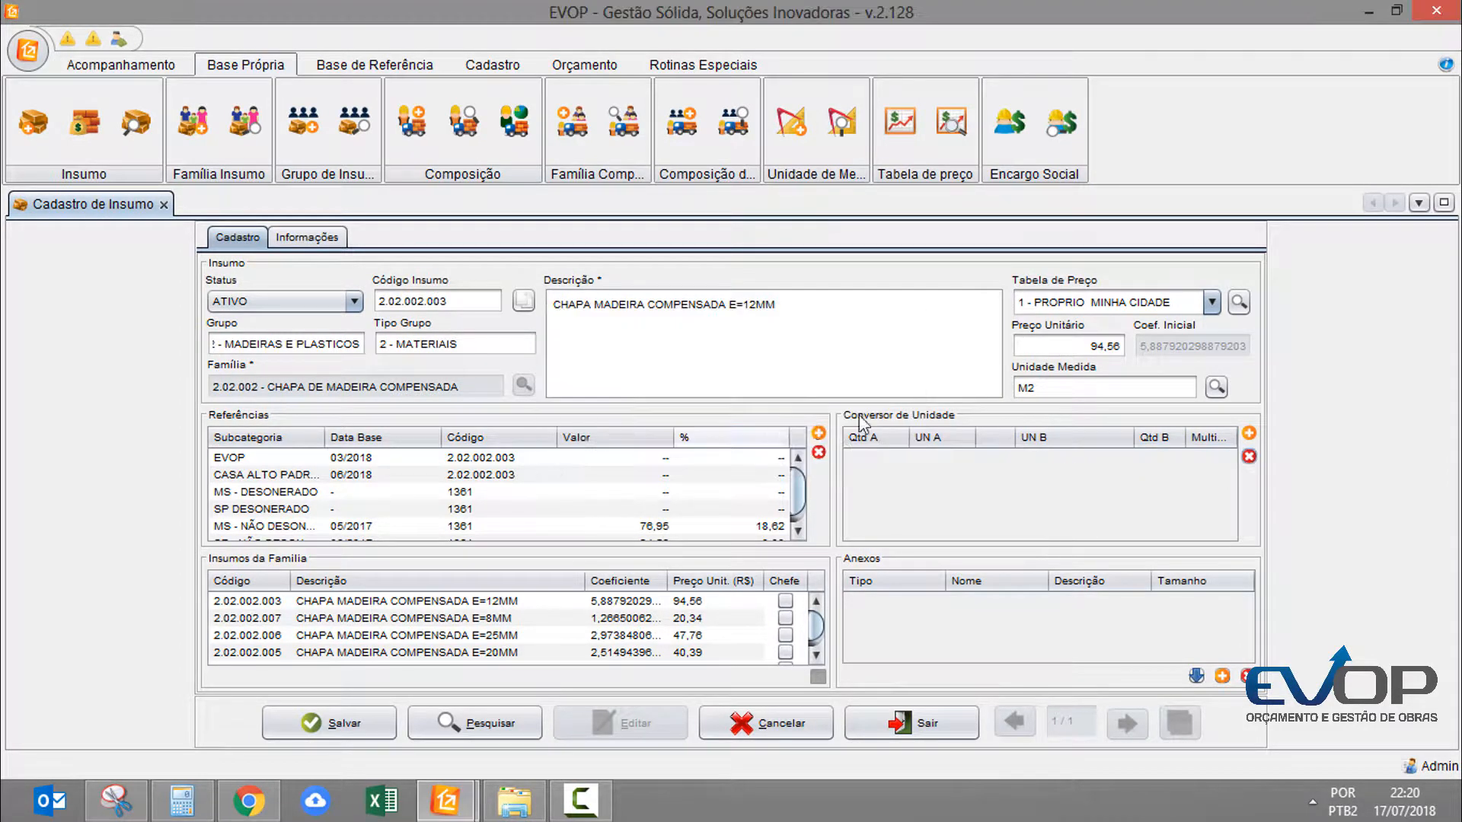
# Step: Add a unit conversion in which 2,42 M2 equals 1,0 CH 2,2X1,1
pyautogui.click(1249, 434)
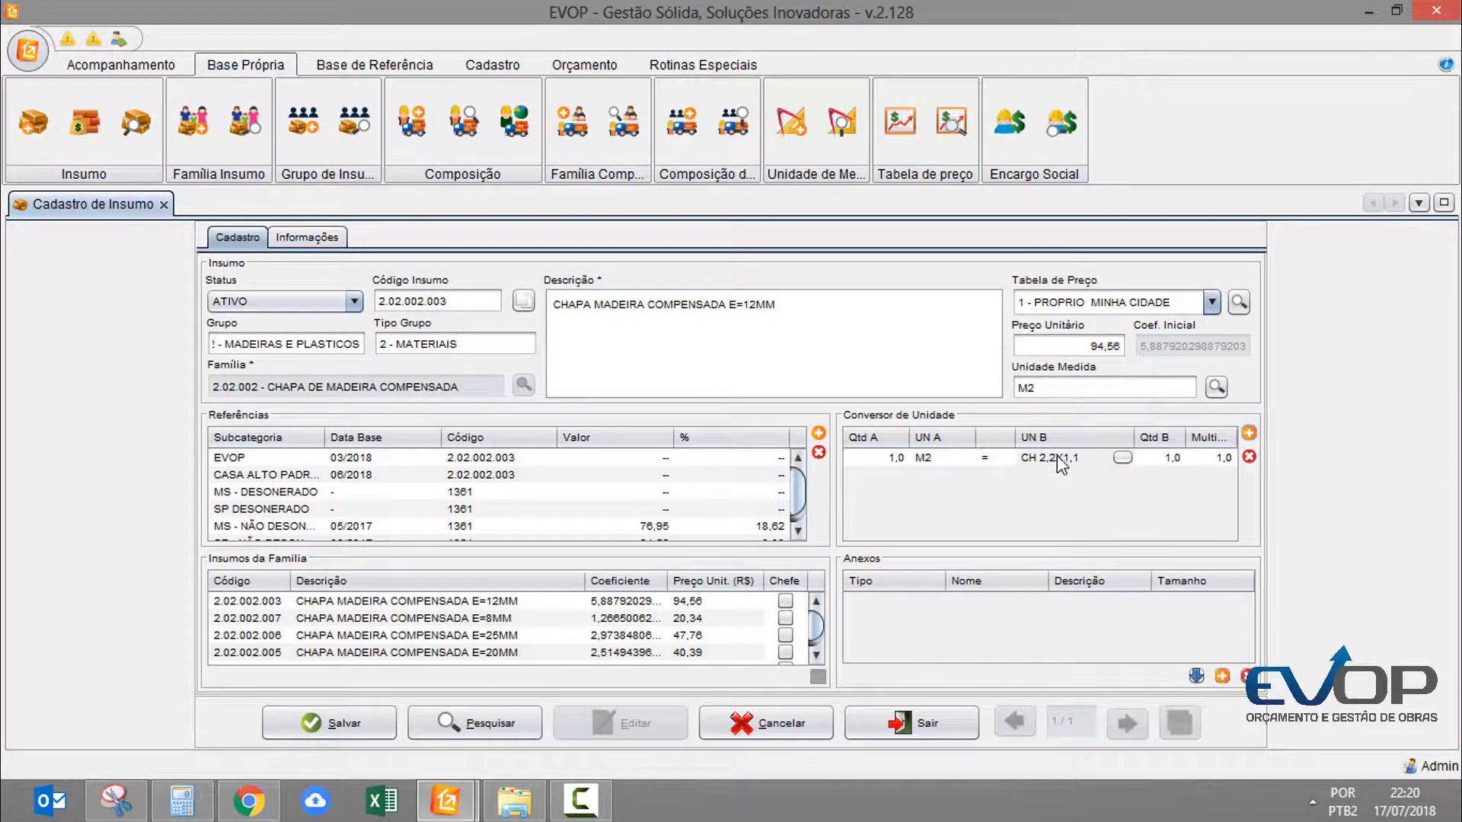
pyautogui.click(895, 460)
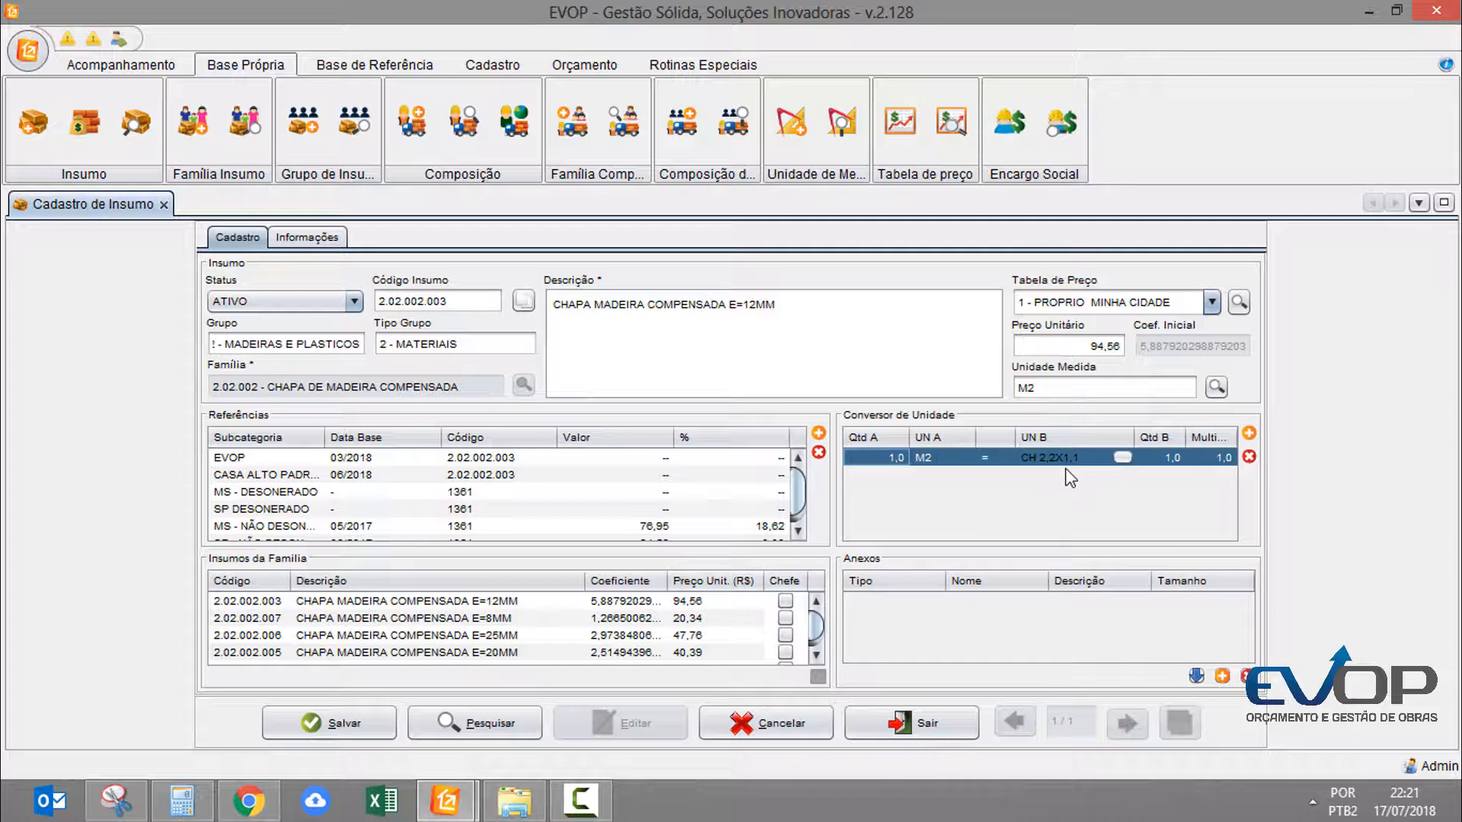
pyautogui.click(182, 801)
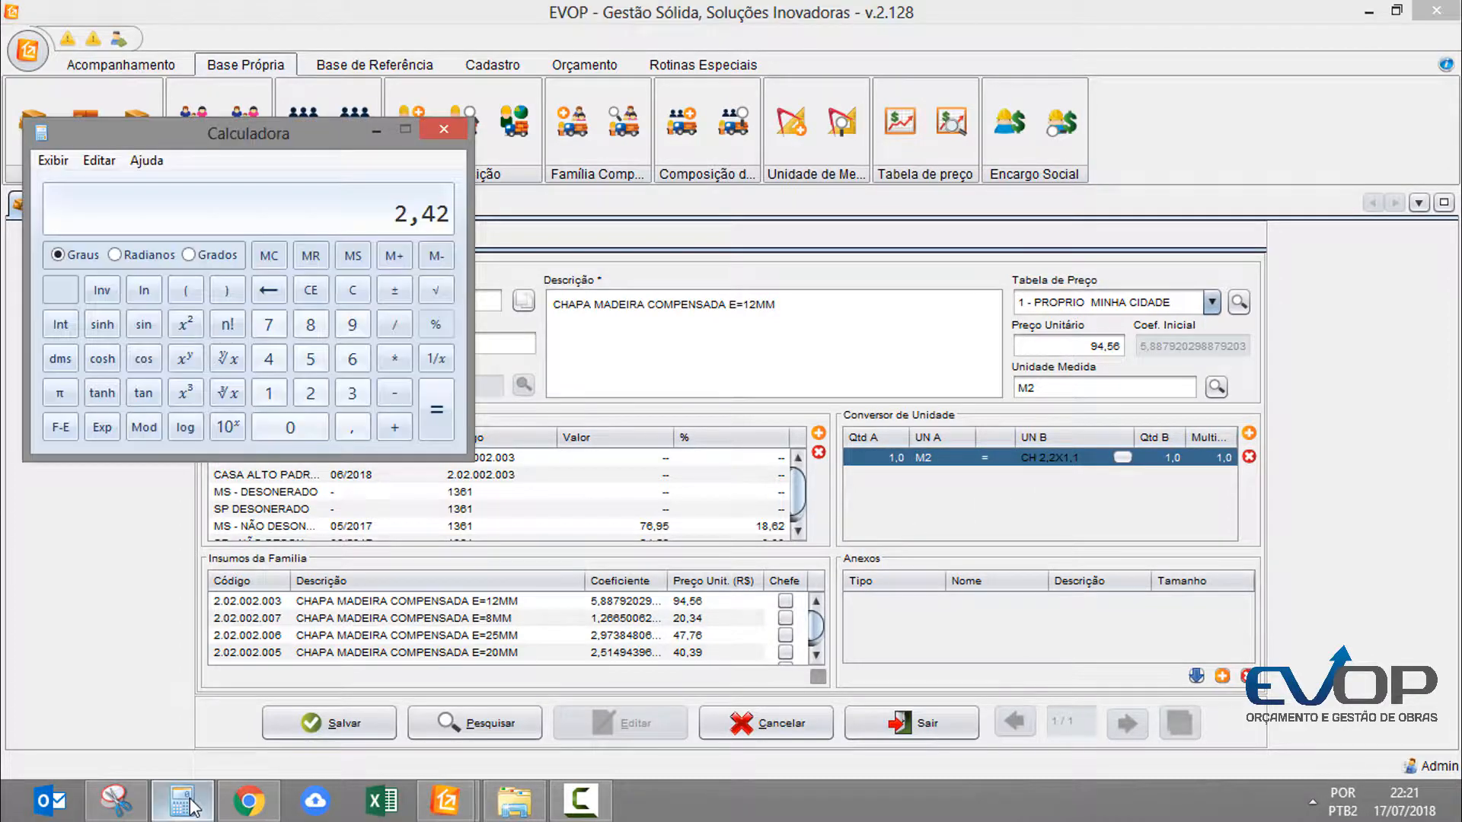
pyautogui.click(906, 476)
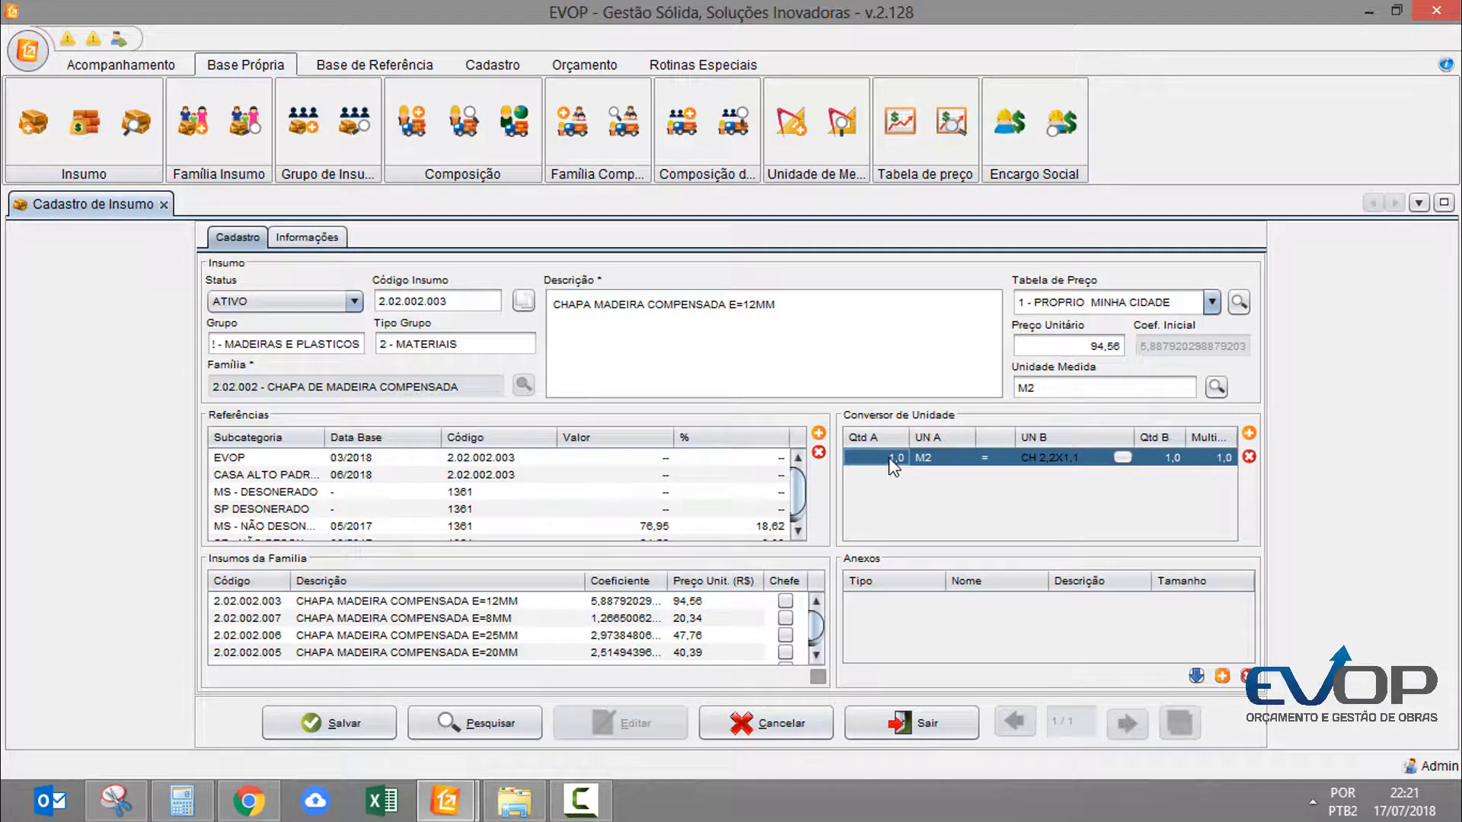
pyautogui.write('2,42')
pyautogui.click(1071, 463)
pyautogui.click(1074, 461)
pyautogui.click(993, 454)
pyautogui.click(1171, 461)
pyautogui.click(1221, 459)
# Step: Examine the insumo's price references for EVOP, CASA ALTO PADRÃO, MS and SP
pyautogui.click(490, 461)
pyautogui.click(491, 474)
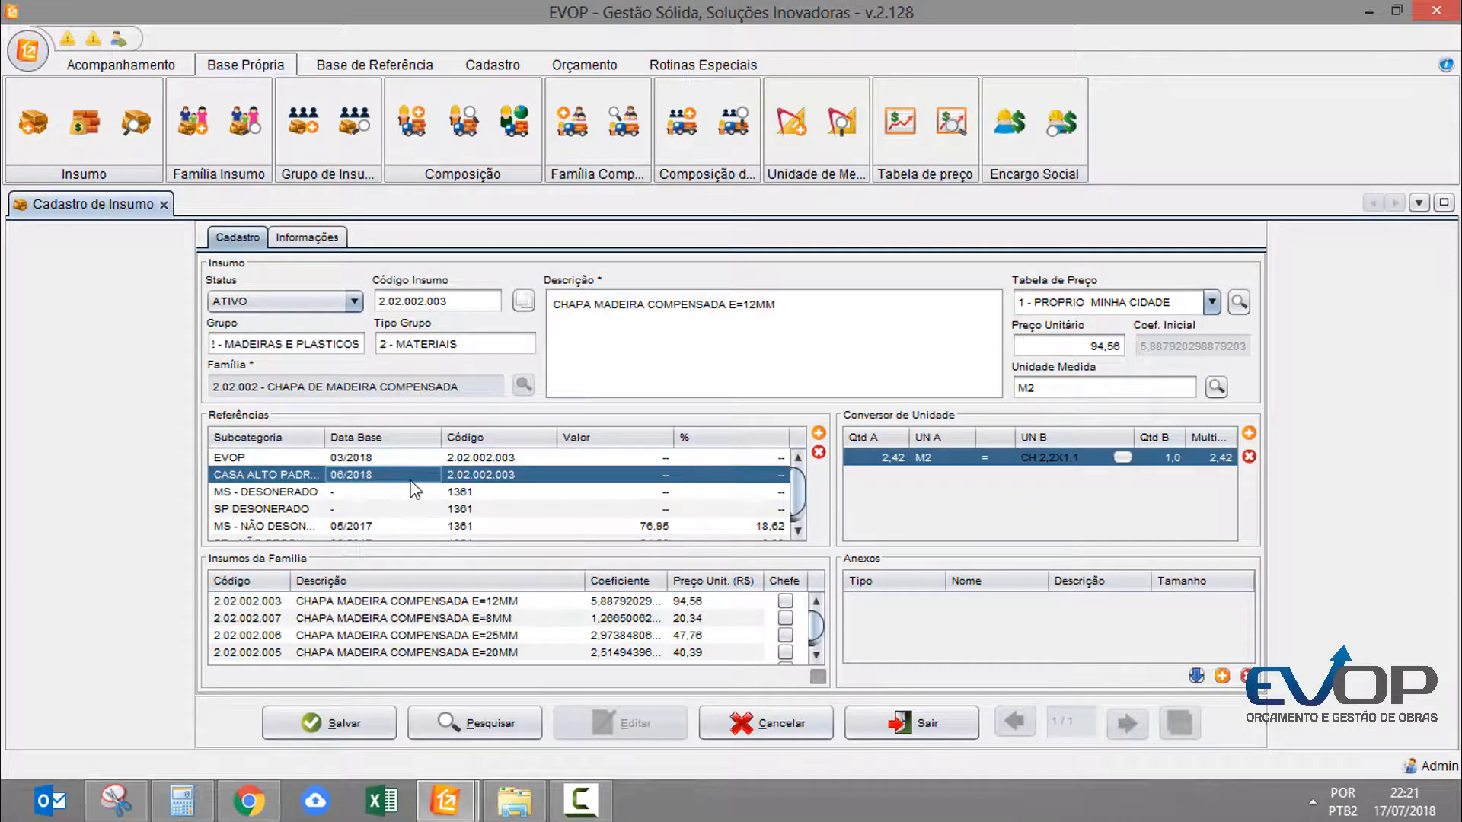
pyautogui.click(499, 491)
pyautogui.click(799, 532)
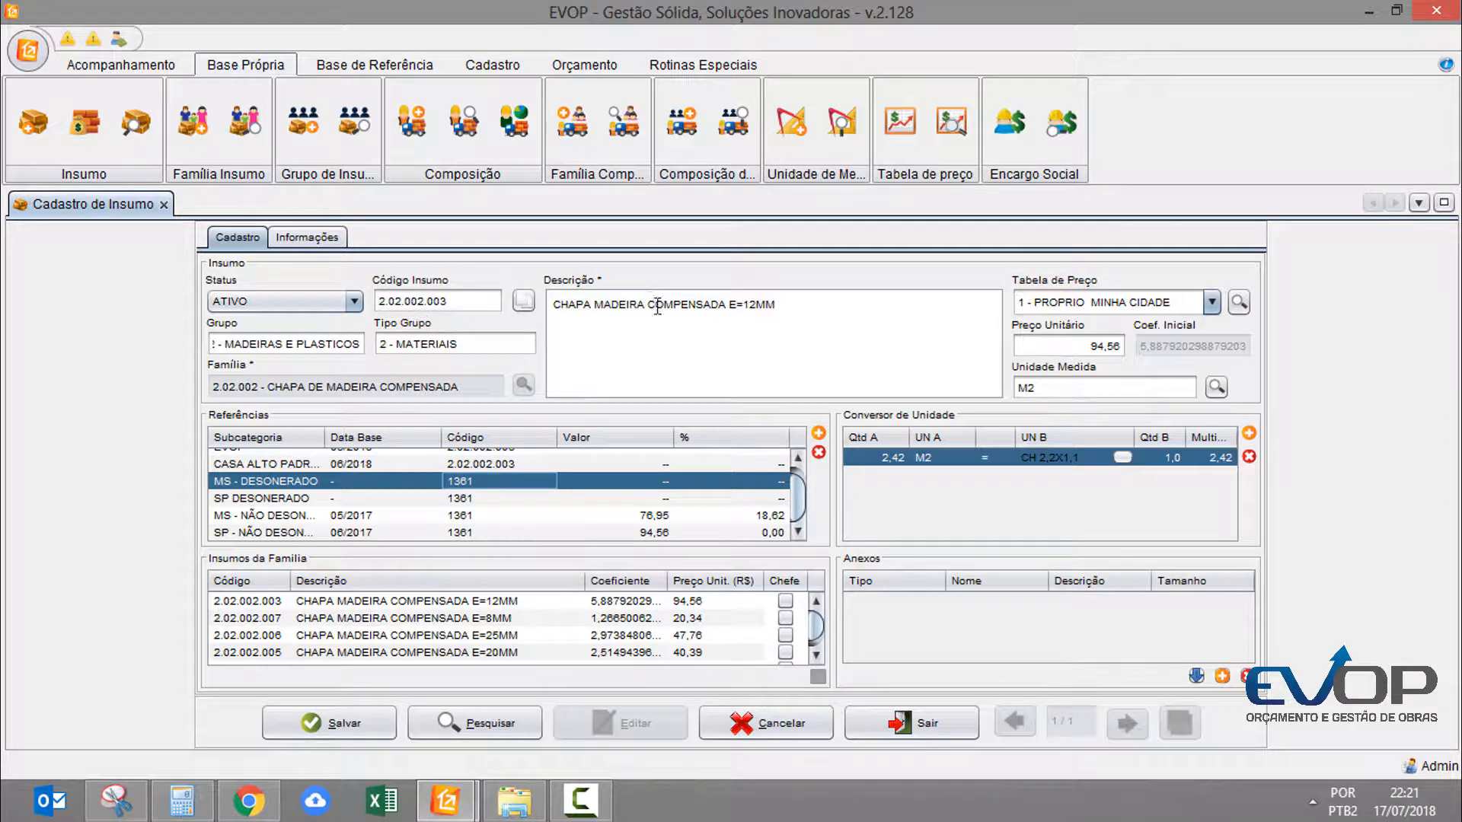
# Step: Examine the SP DESONERADO and MS - NÃO DESONERADO references of the insumo, including their code 1361
pyautogui.click(386, 519)
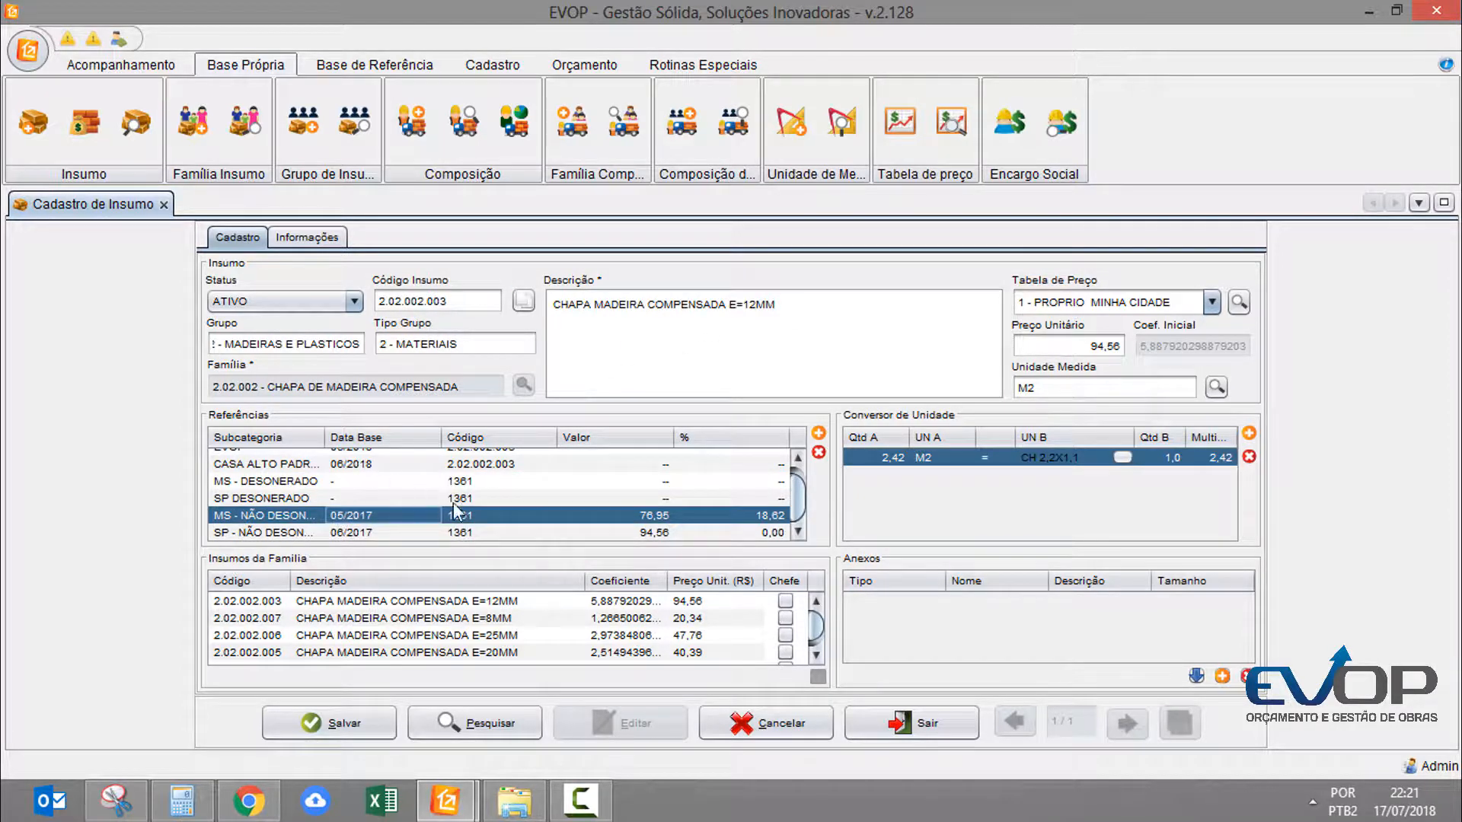
pyautogui.click(501, 498)
pyautogui.click(495, 515)
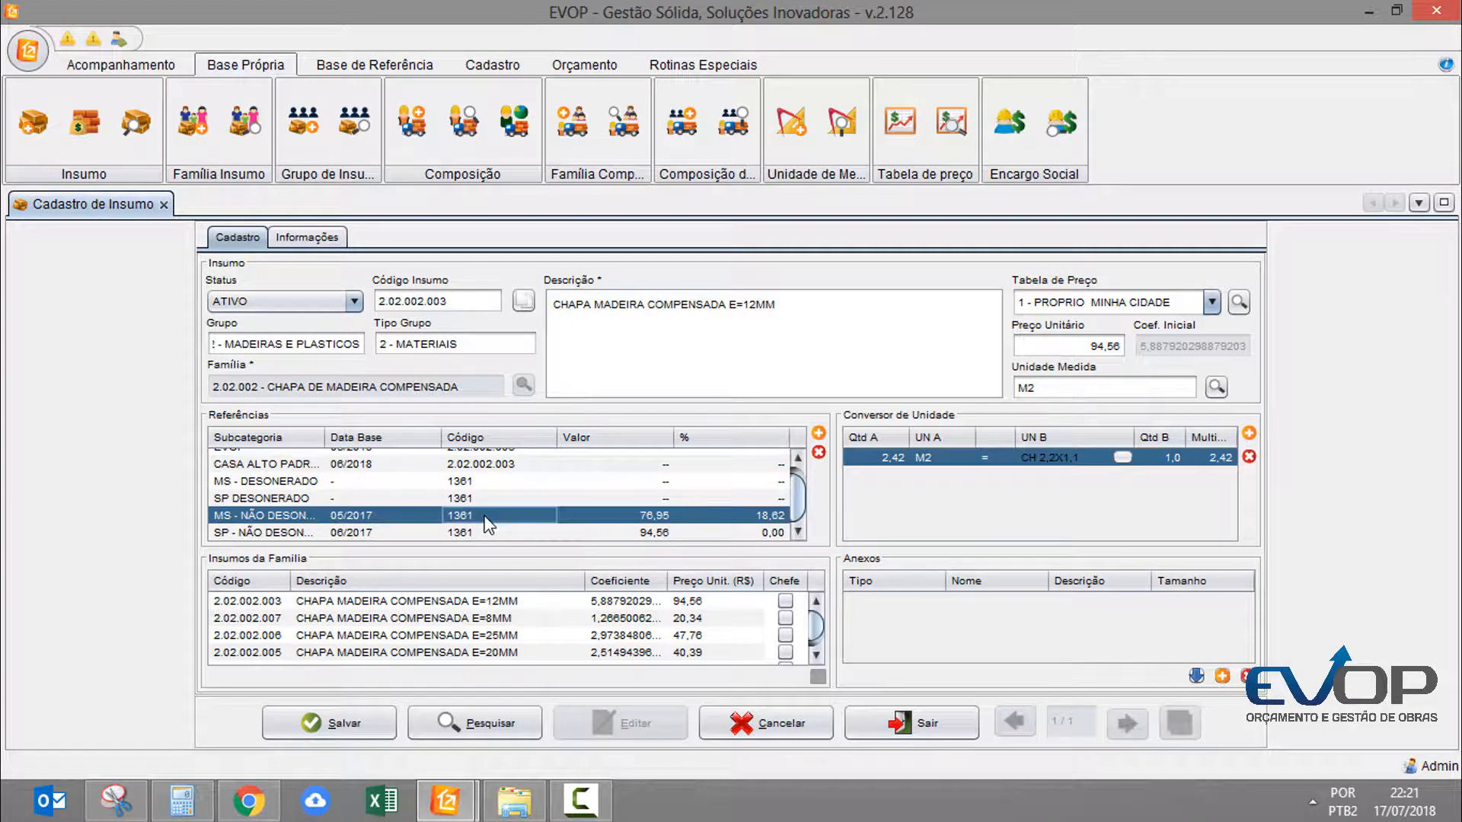
# Step: Look up item code 1361 in the imported 01/2018 MS - NÃO DESONERADO reference base and close the search
pyautogui.click(411, 65)
pyautogui.click(301, 131)
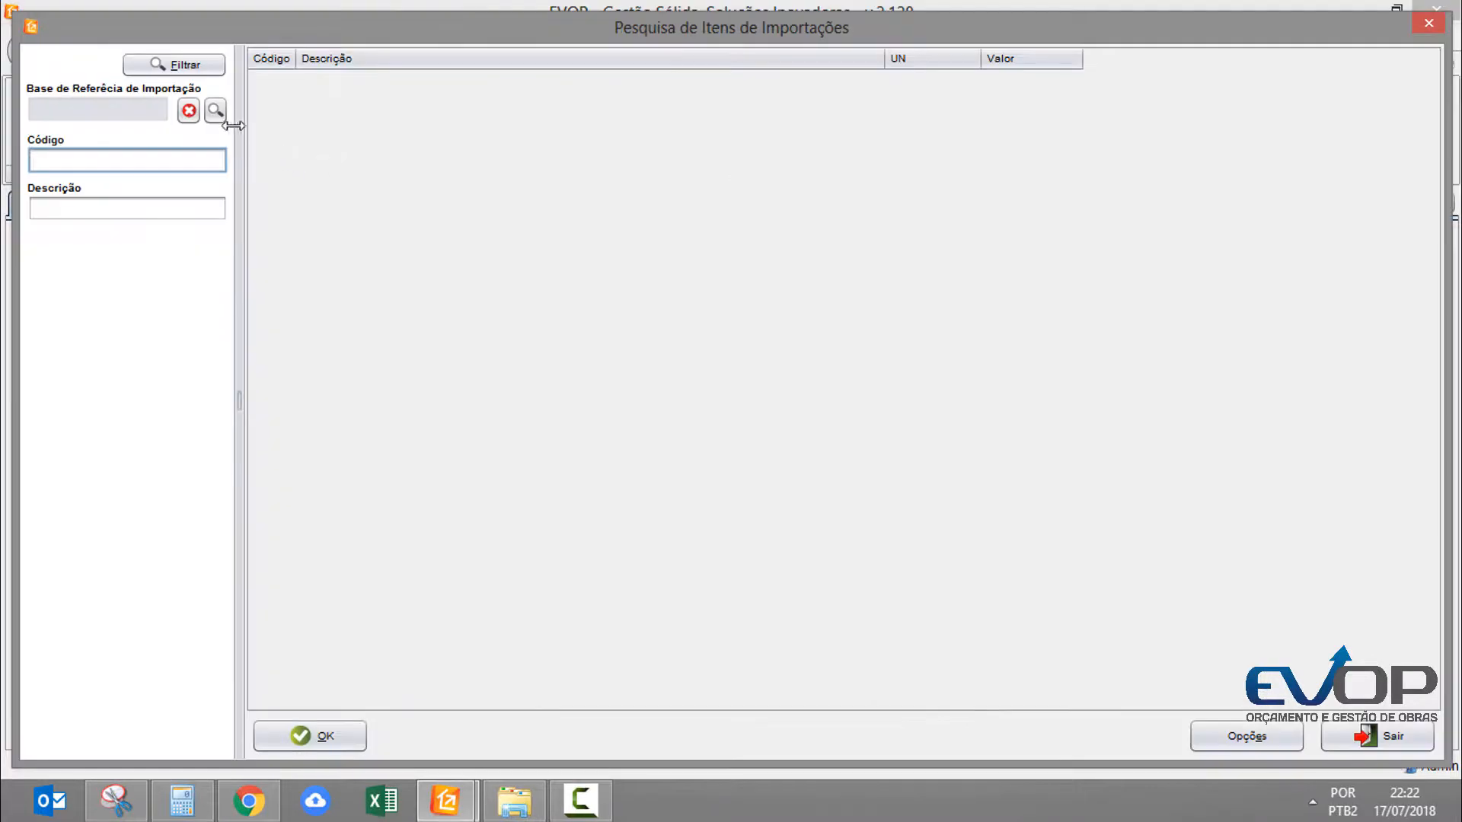
pyautogui.click(225, 116)
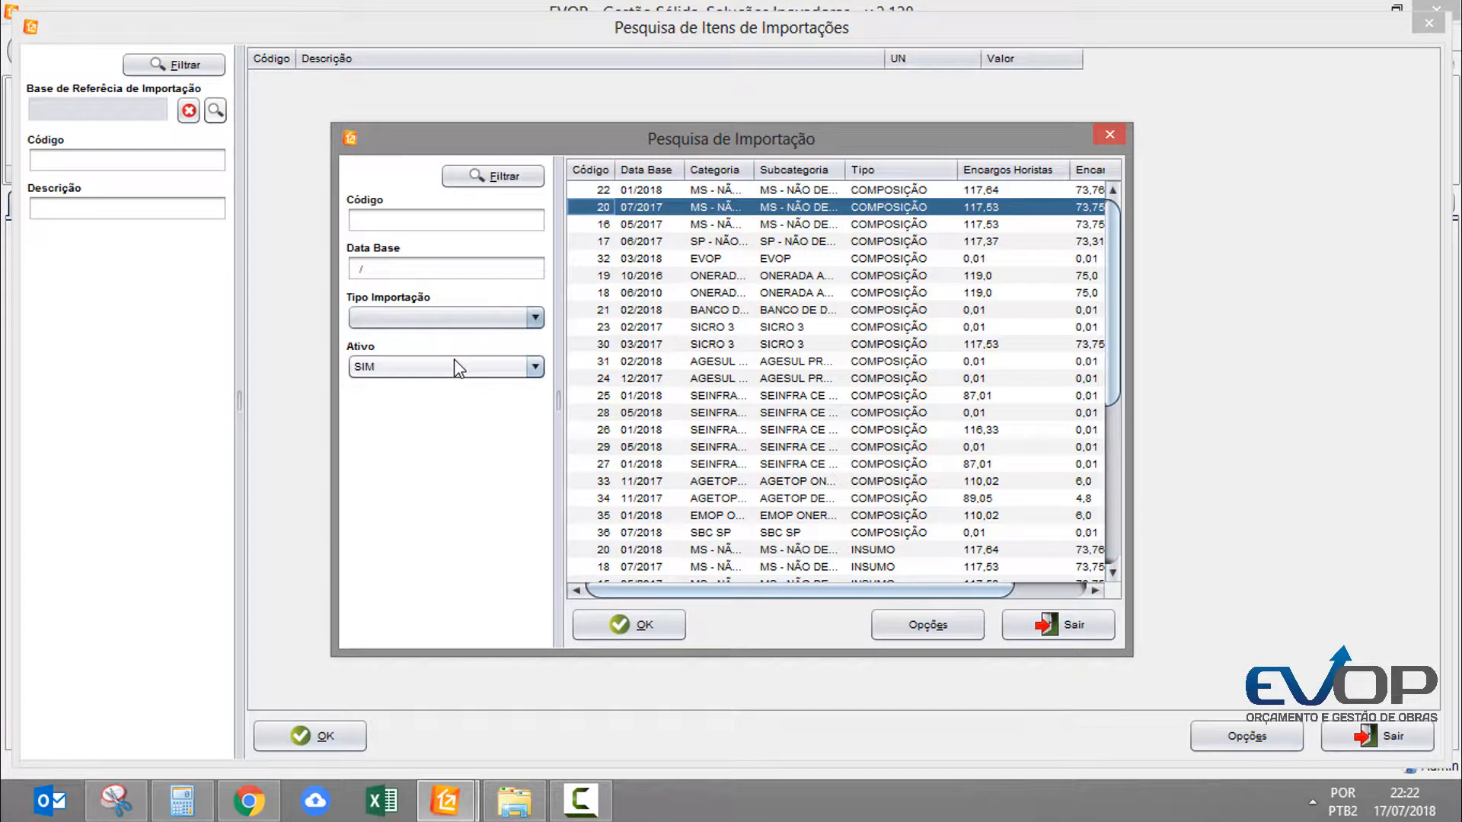
pyautogui.press('Return')
pyautogui.click(113, 160)
pyautogui.write('13')
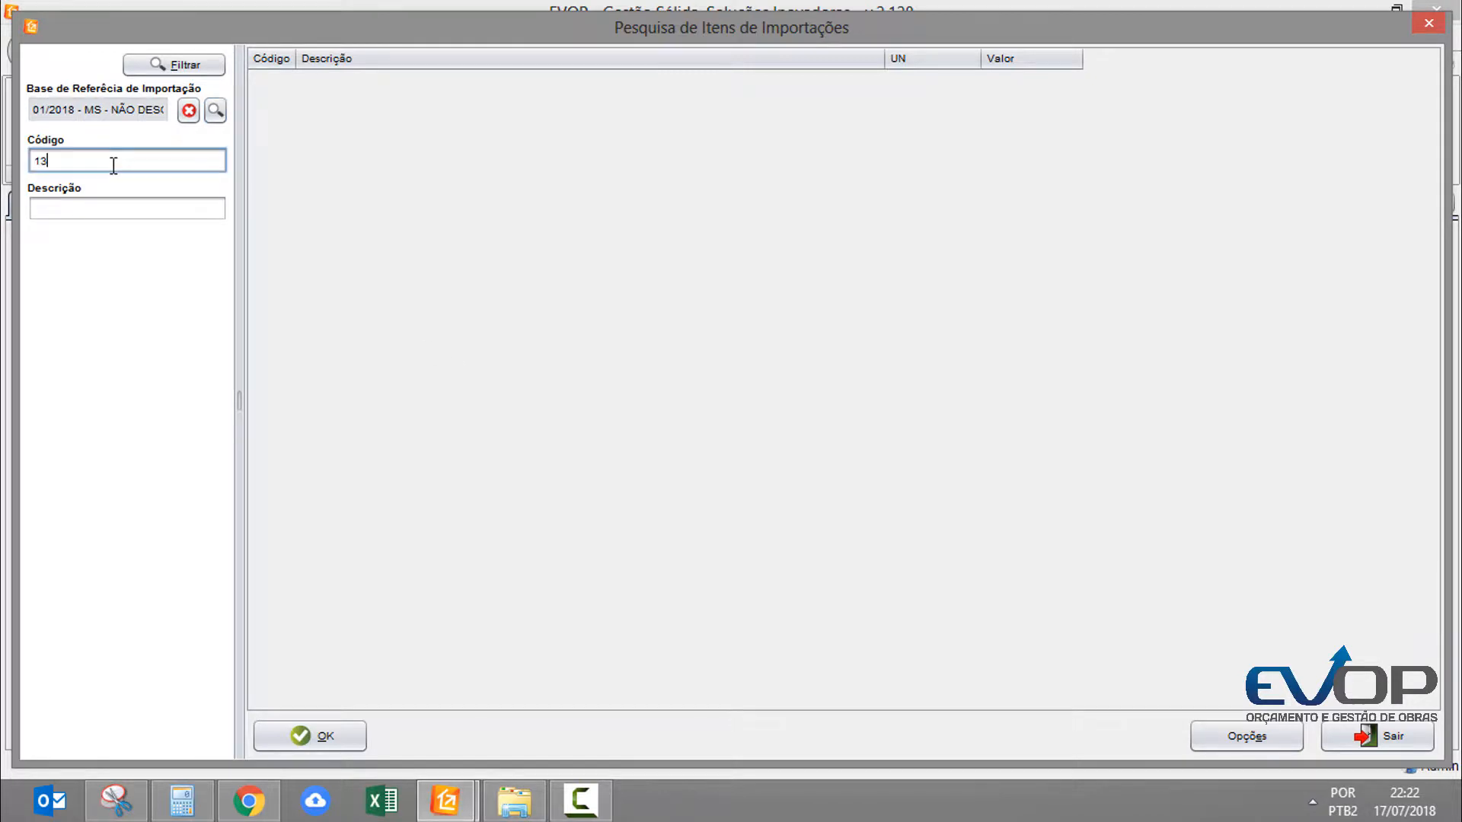
pyautogui.write('61')
pyautogui.press('Return')
pyautogui.click(522, 332)
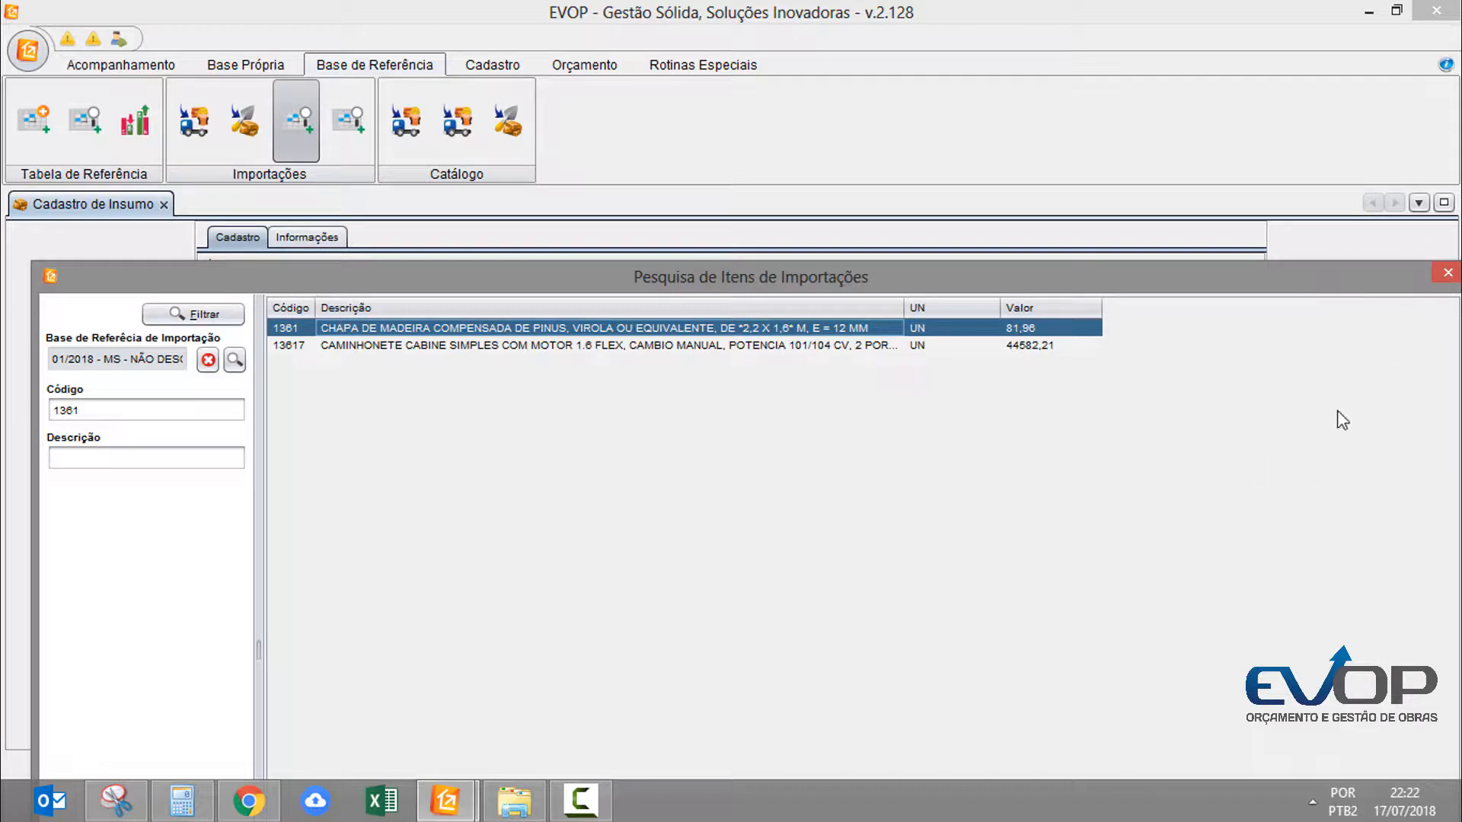
pyautogui.click(1447, 279)
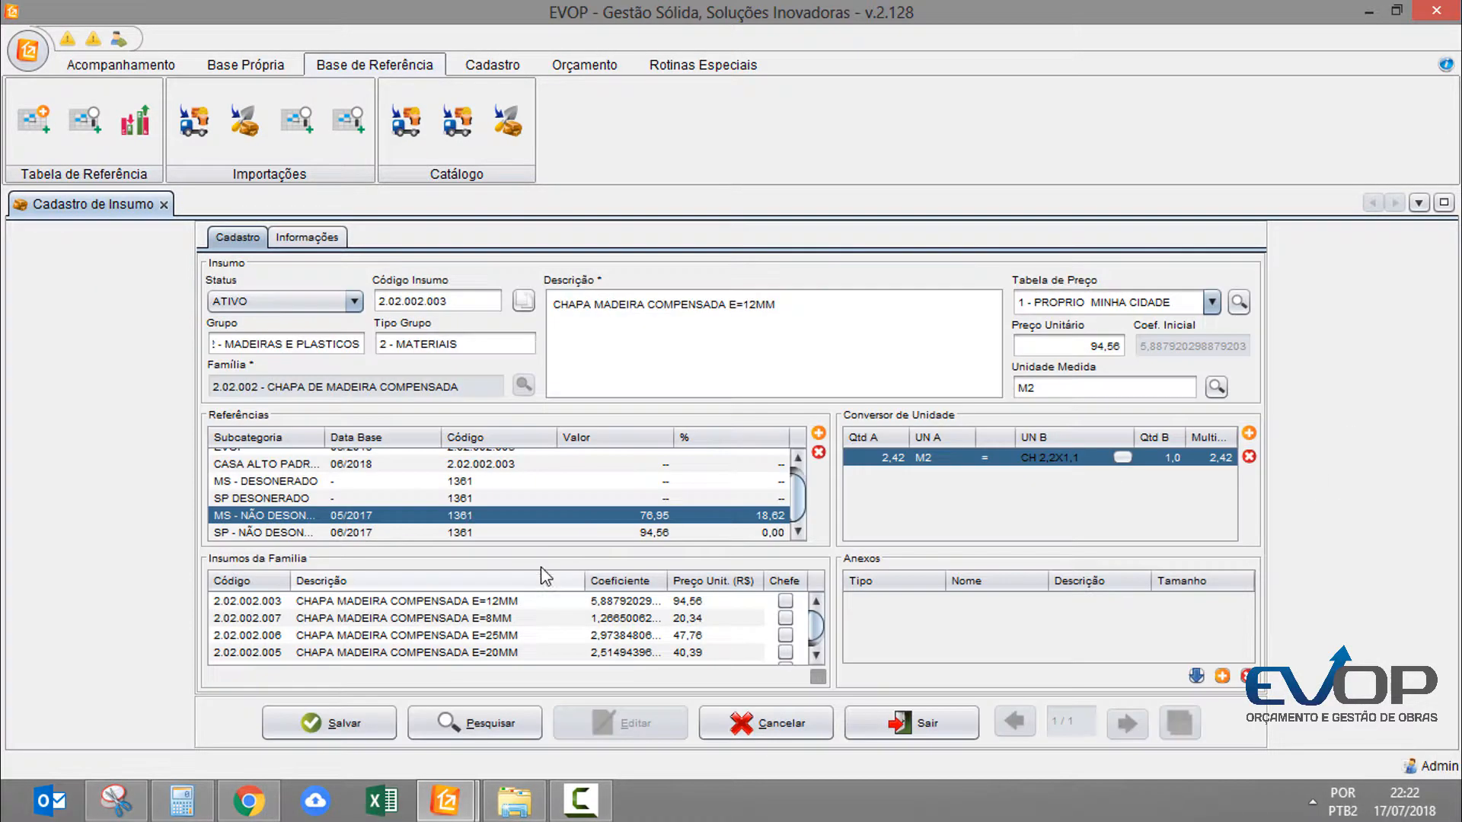
# Step: Compare the base dates and values of the insumo's MS and SP references, both DESONERADO and NÃO DESONERADO
pyautogui.click(390, 499)
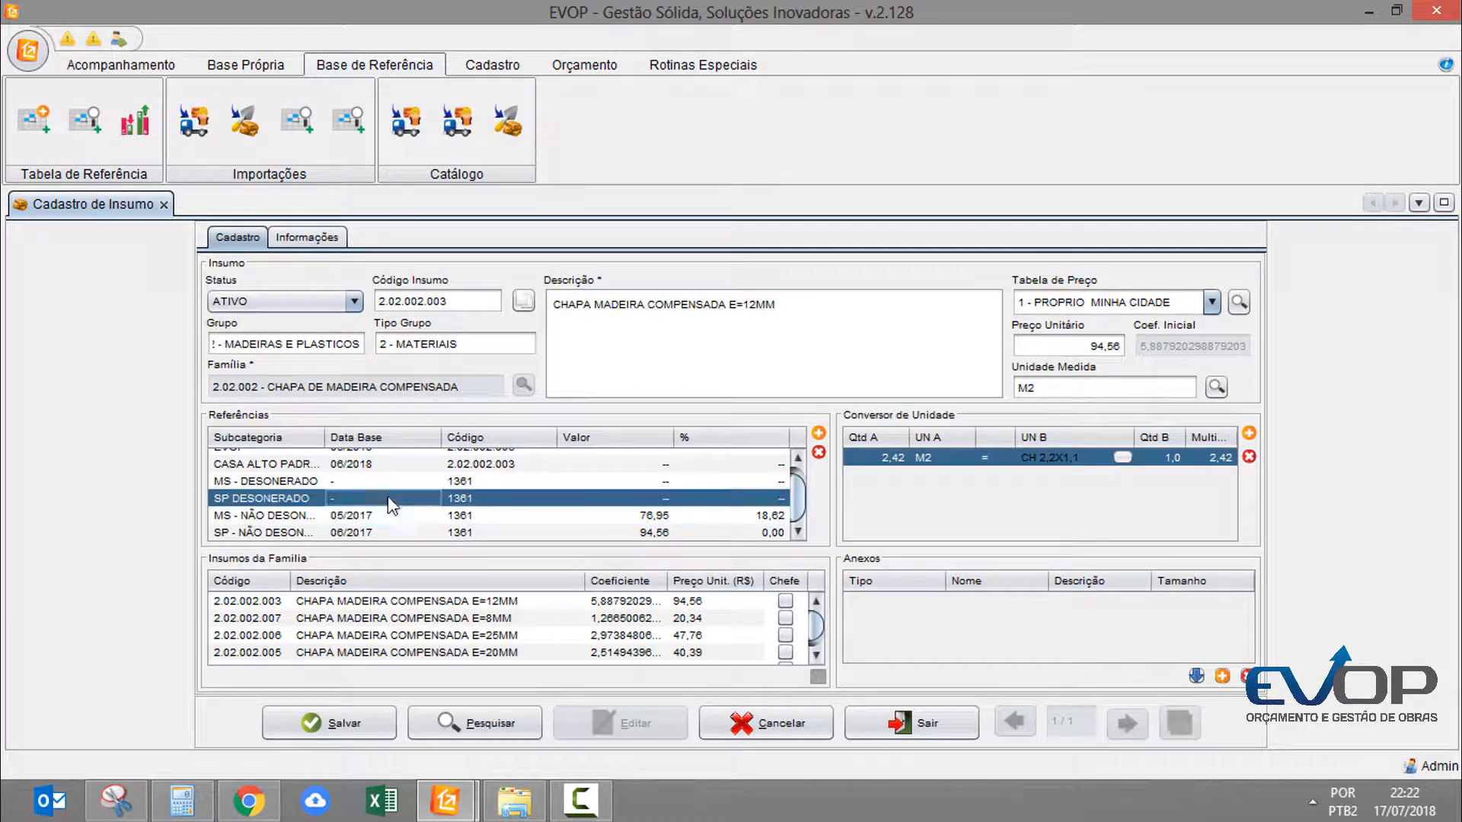
pyautogui.click(372, 519)
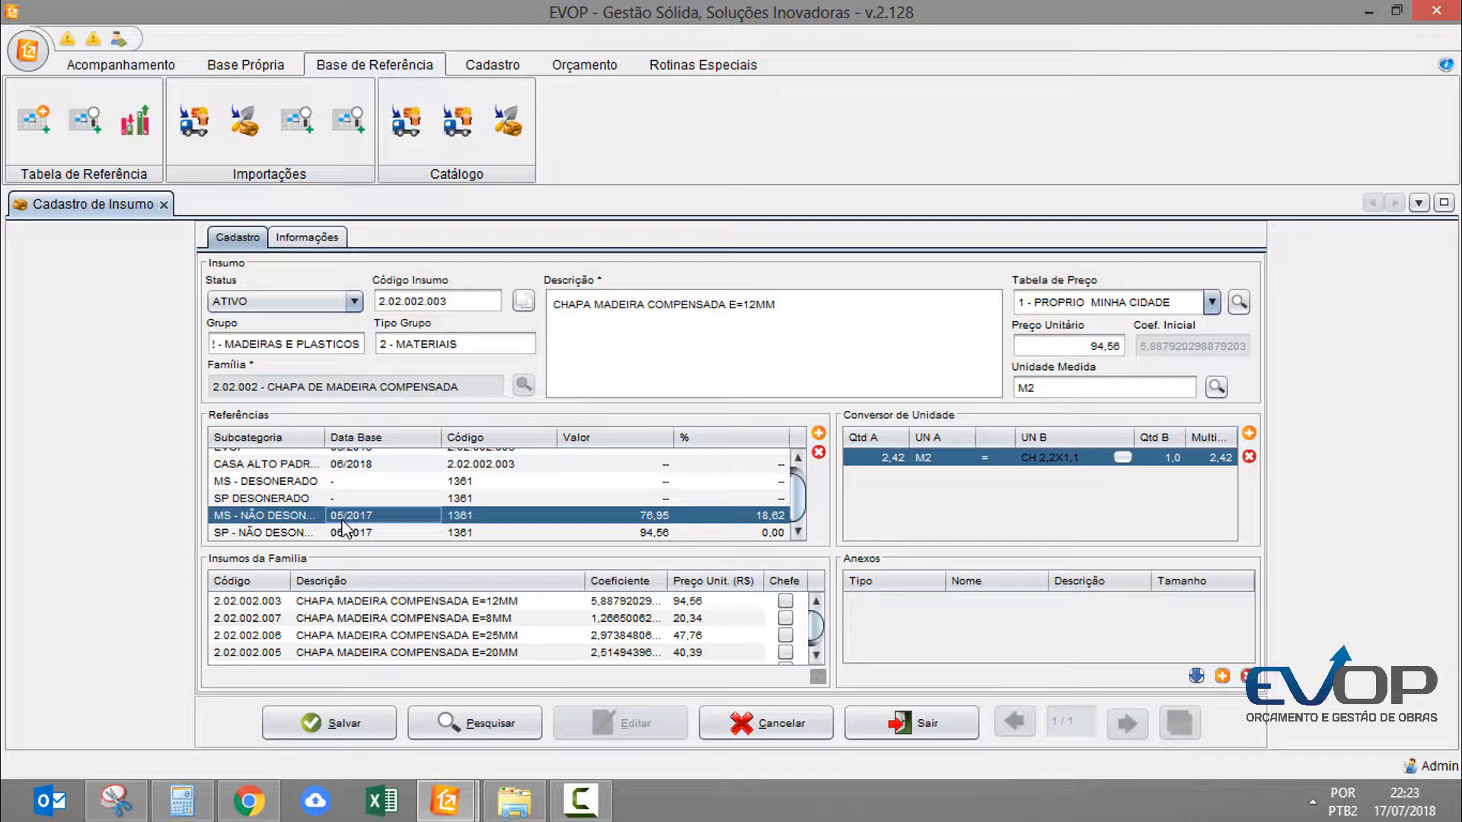
pyautogui.scroll(4, 357, 492)
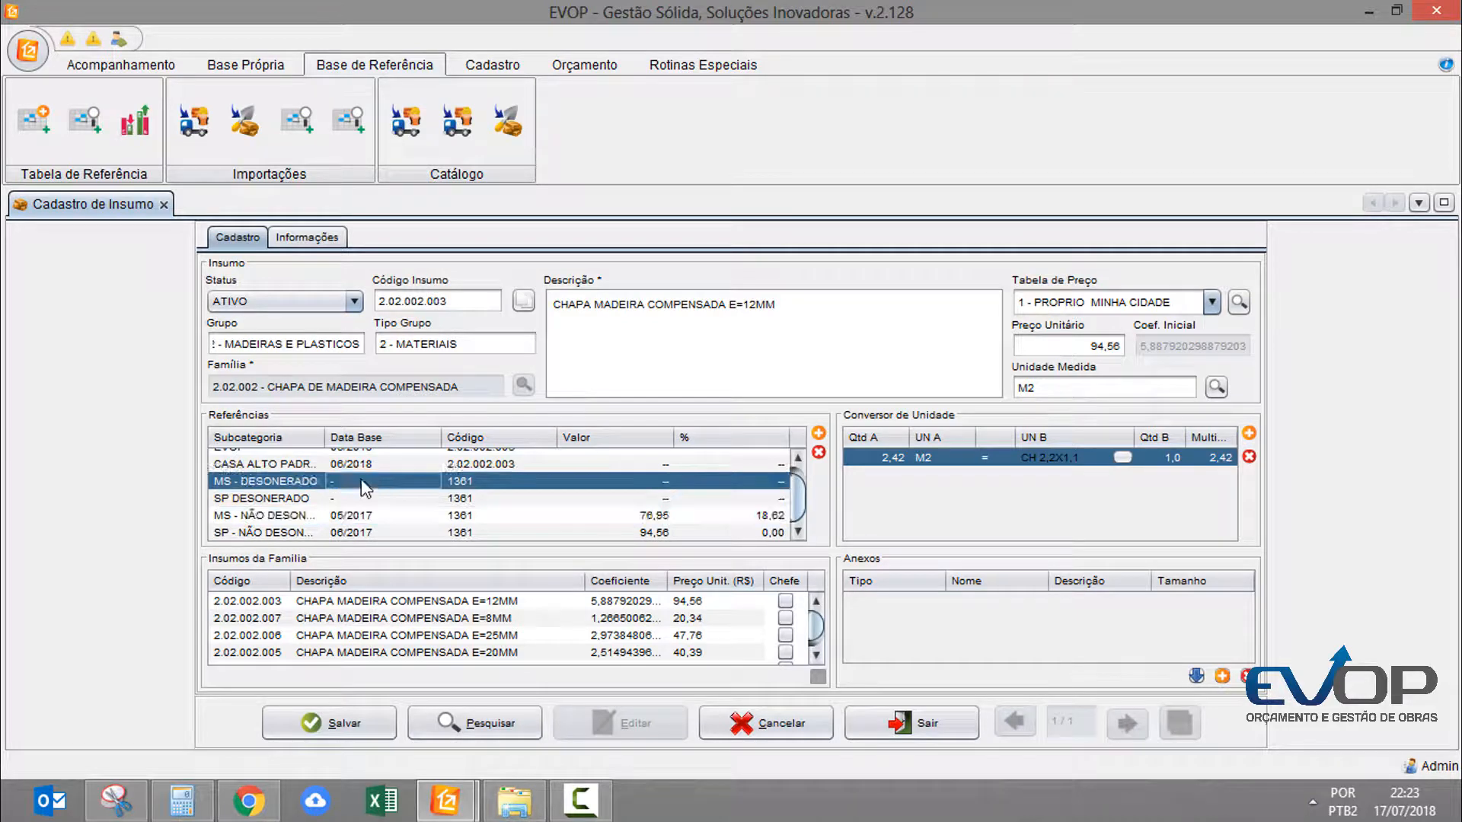
pyautogui.click(361, 483)
pyautogui.press('Down')
pyautogui.press('Down')
pyautogui.press('Down')
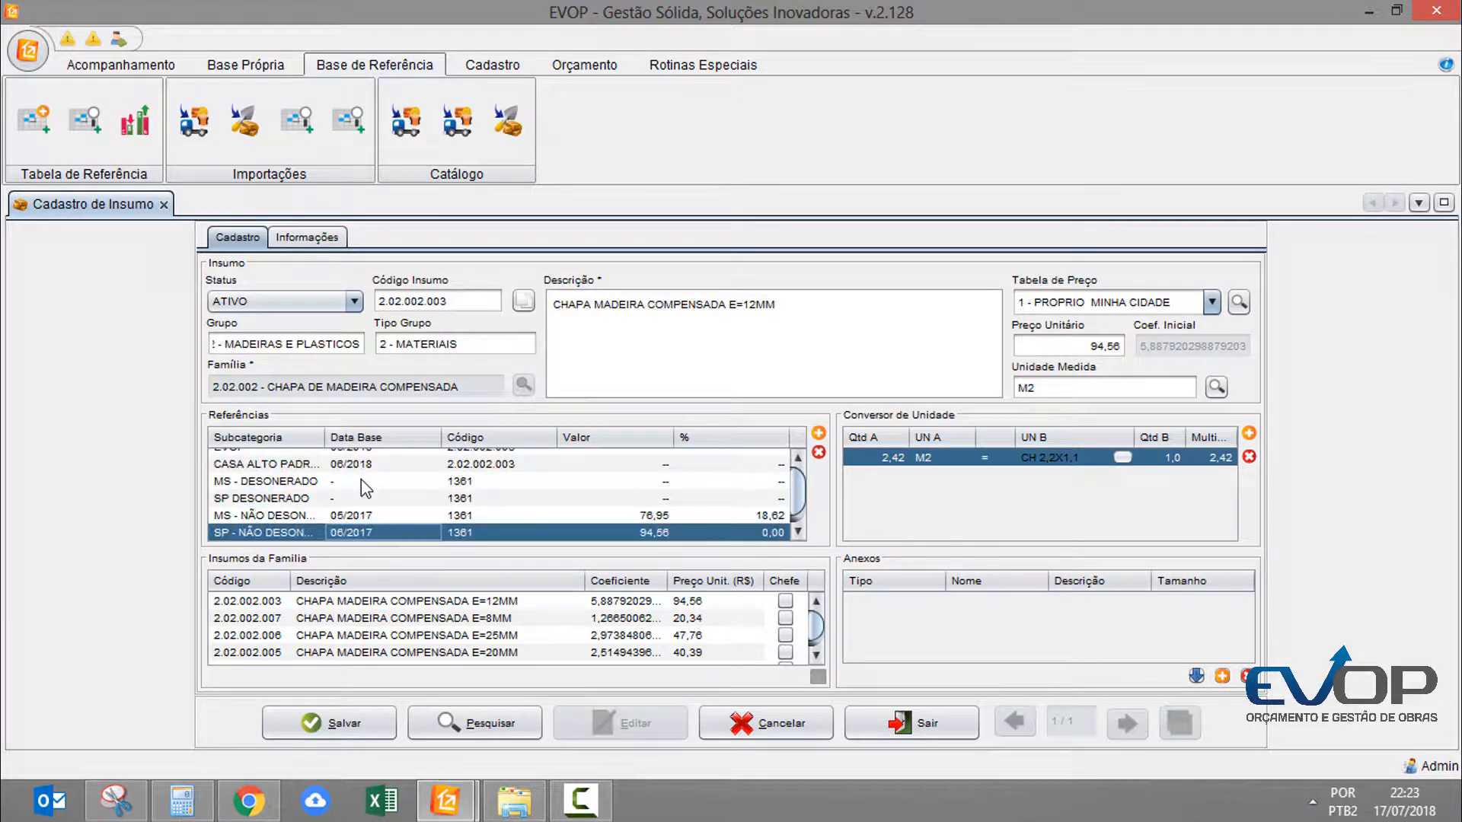
pyautogui.press('Up')
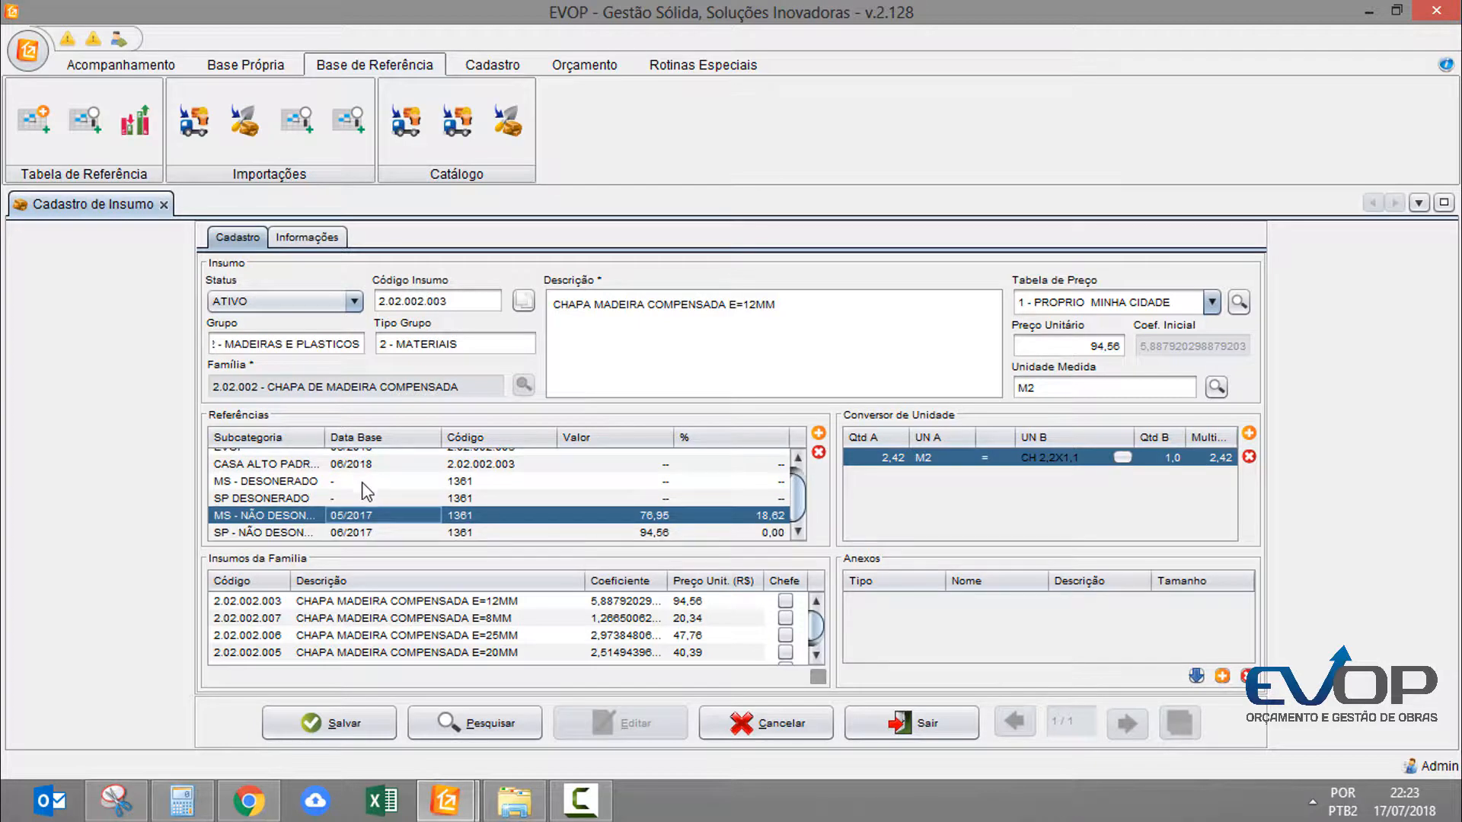
pyautogui.click(354, 495)
# Step: Examine the categories available for a new reference without adding one, and the insumos listed in the plywood family
pyautogui.click(819, 433)
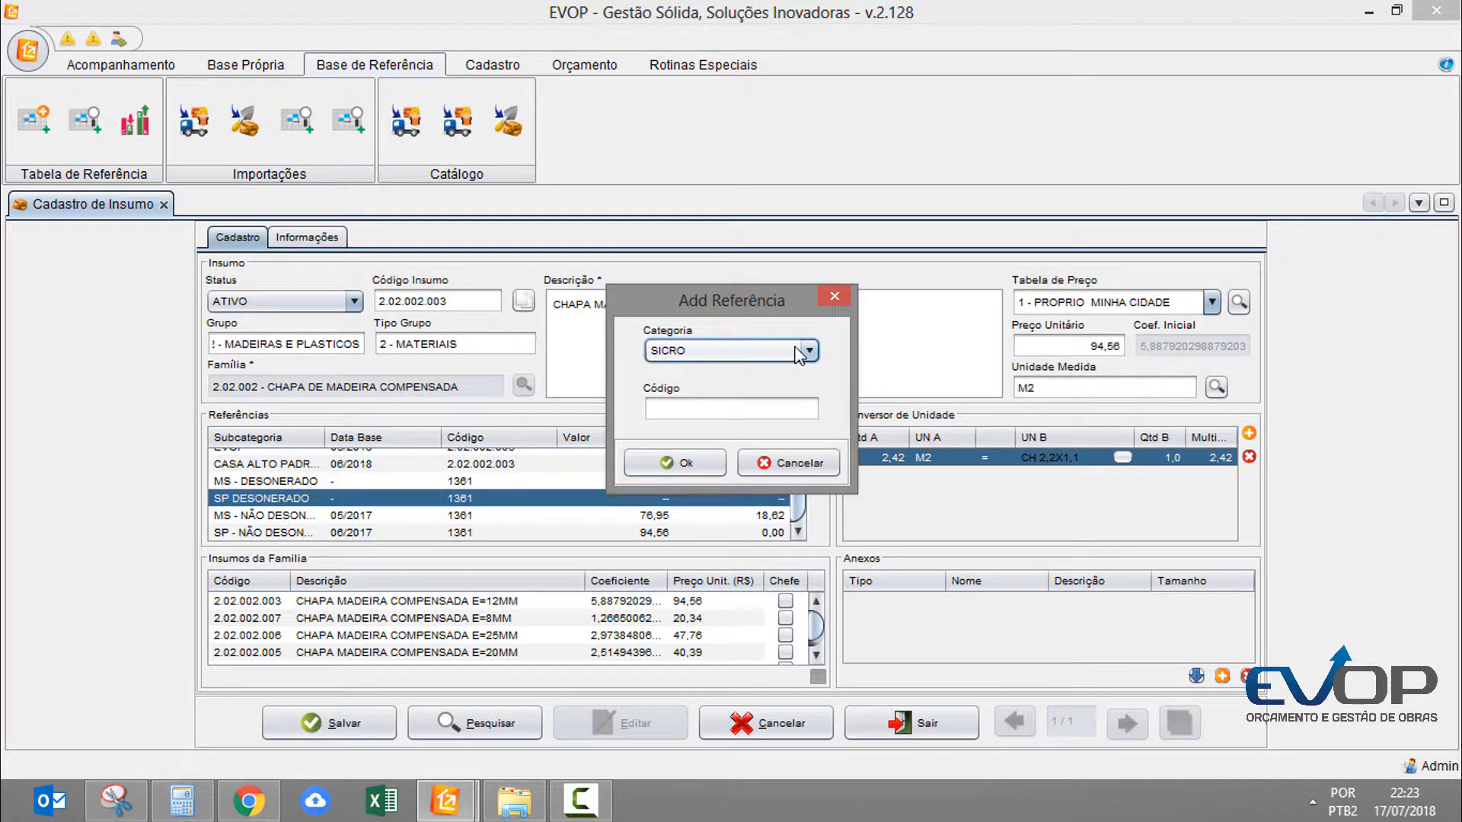
pyautogui.click(794, 350)
pyautogui.moveTo(808, 399); pyautogui.dragTo(795, 365)
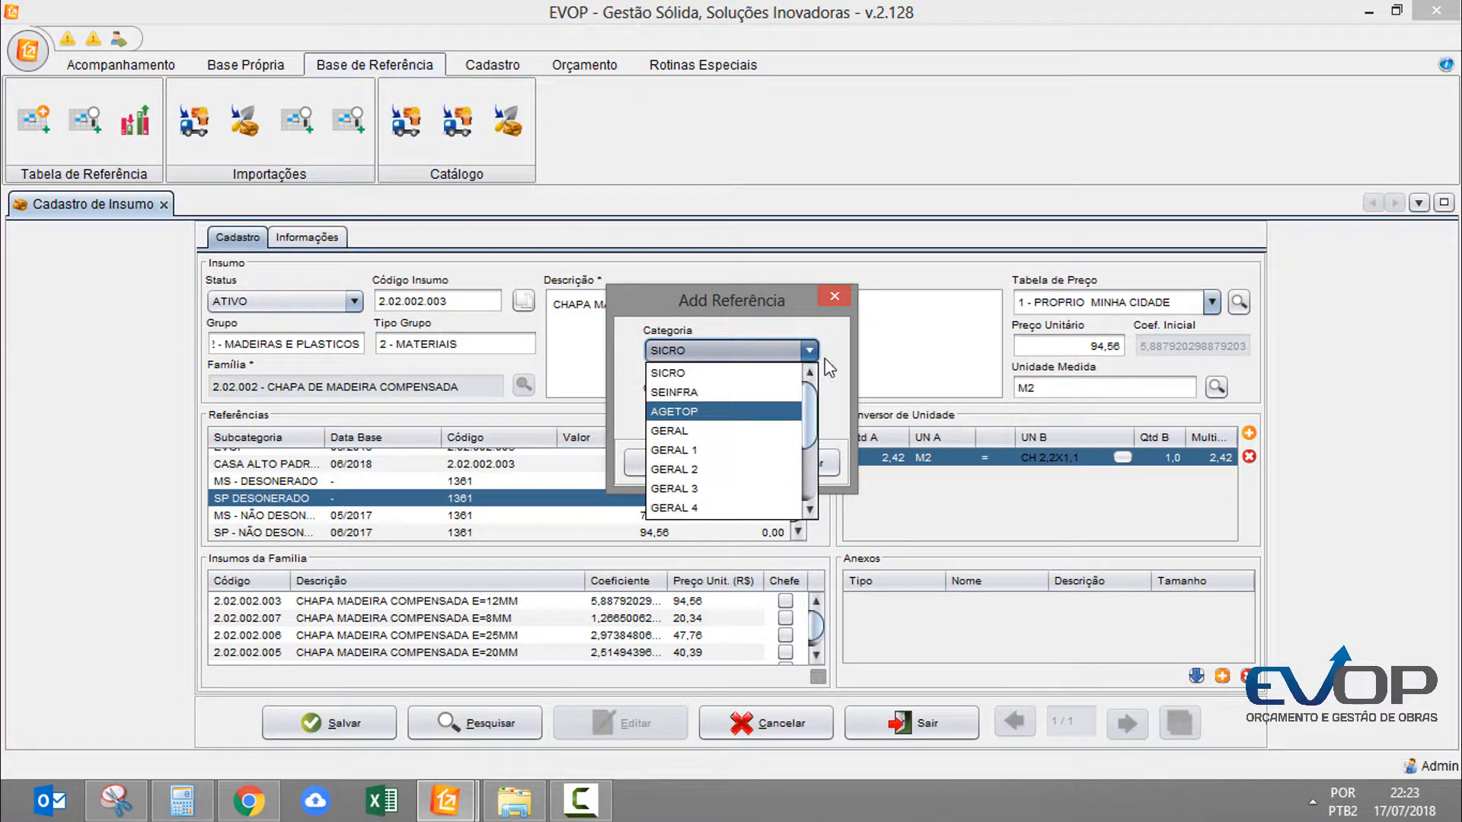
pyautogui.click(824, 359)
pyautogui.click(796, 472)
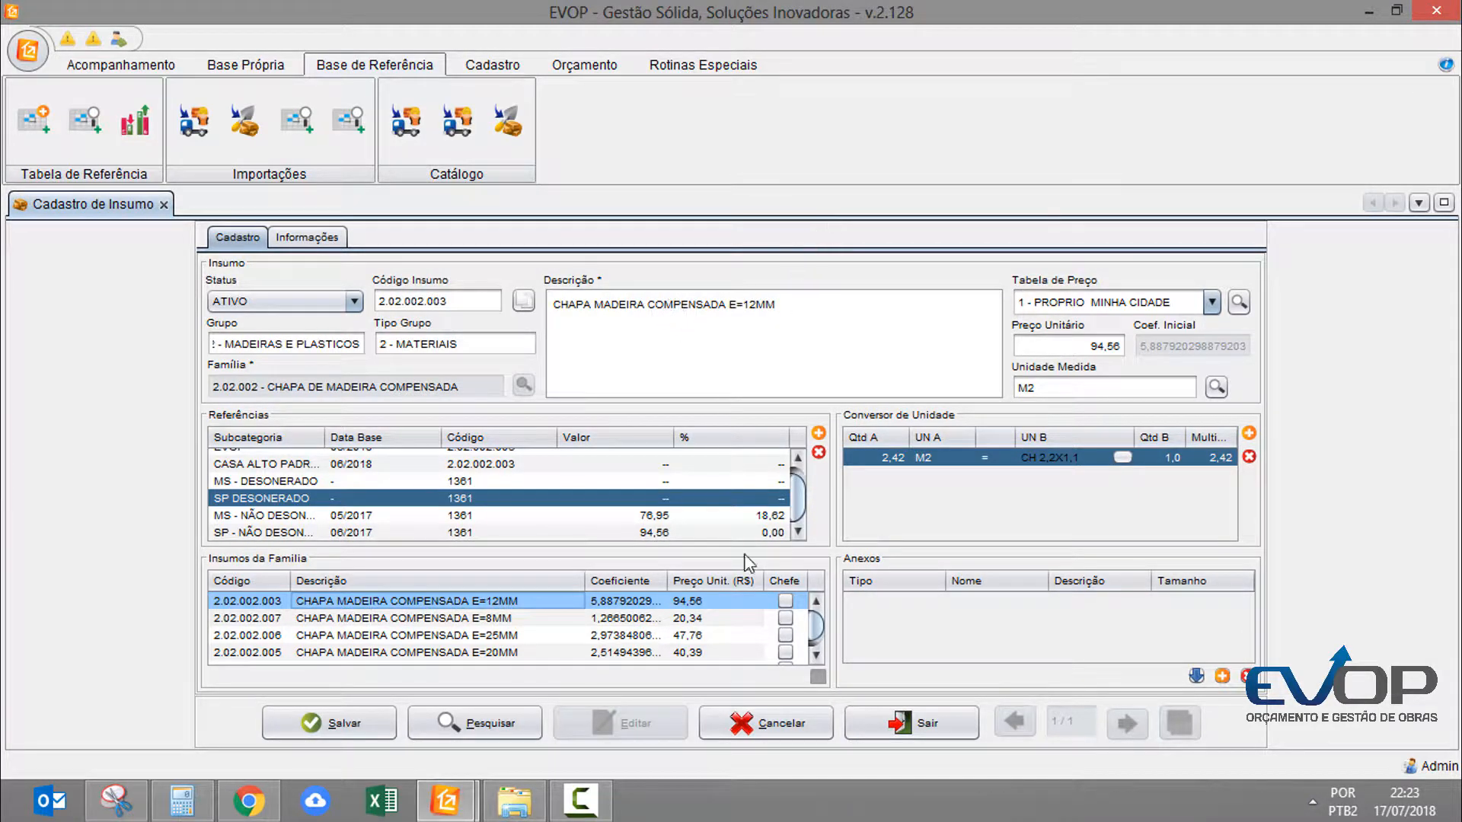
pyautogui.click(813, 659)
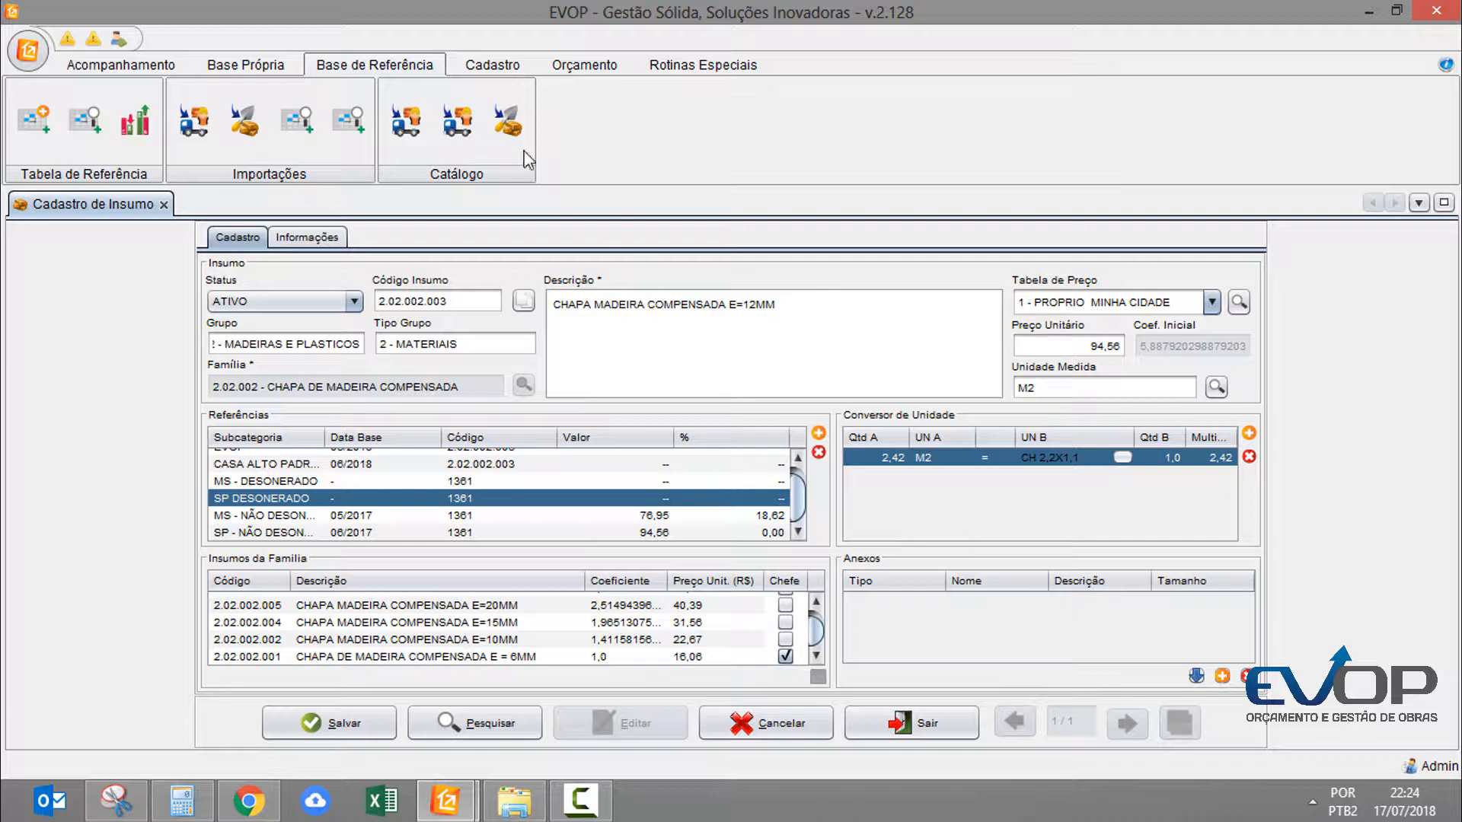
# Step: Discard the unsaved work on the record and search the insumos by the description CHAP
pyautogui.click(477, 730)
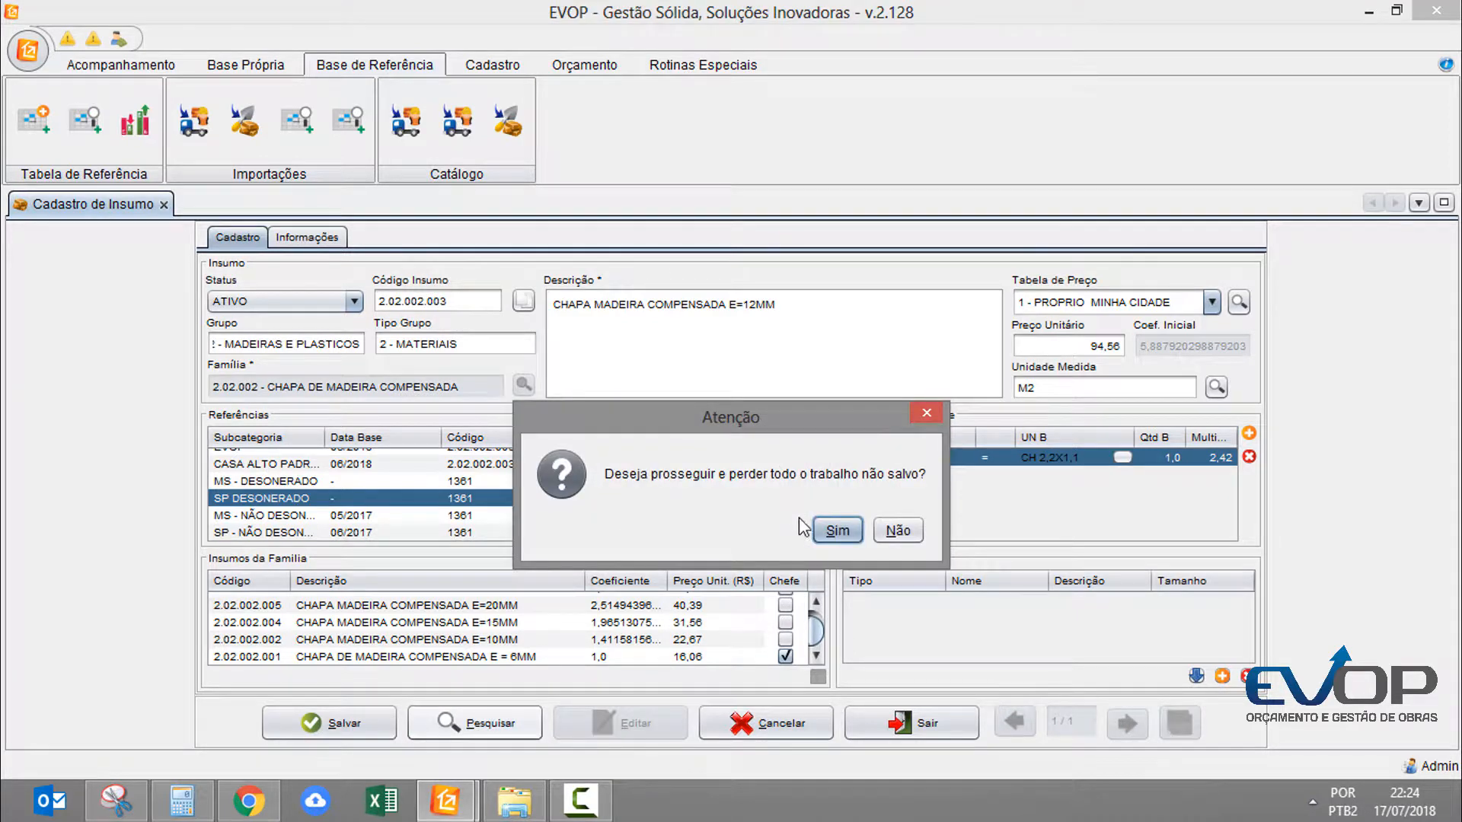
pyautogui.click(837, 538)
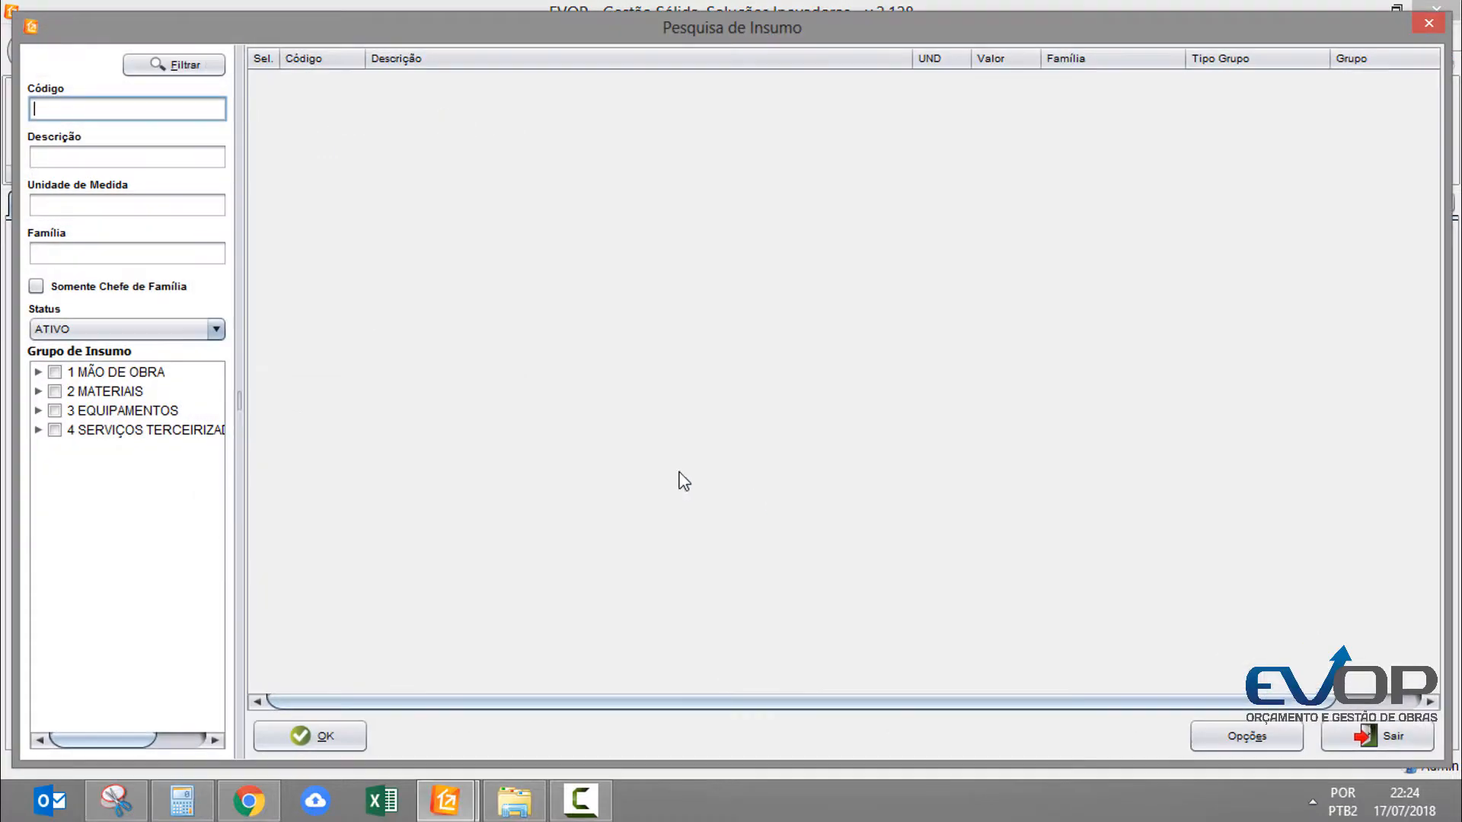
pyautogui.click(129, 158)
pyautogui.write('CHAP')
# Step: Load insumos 2.02.003.004 through 2.02.005.004 together with 2.03.019.002, 2.02.002.005 and 2.02.002.001 from the search results
pyautogui.click(487, 95)
pyautogui.click(487, 130)
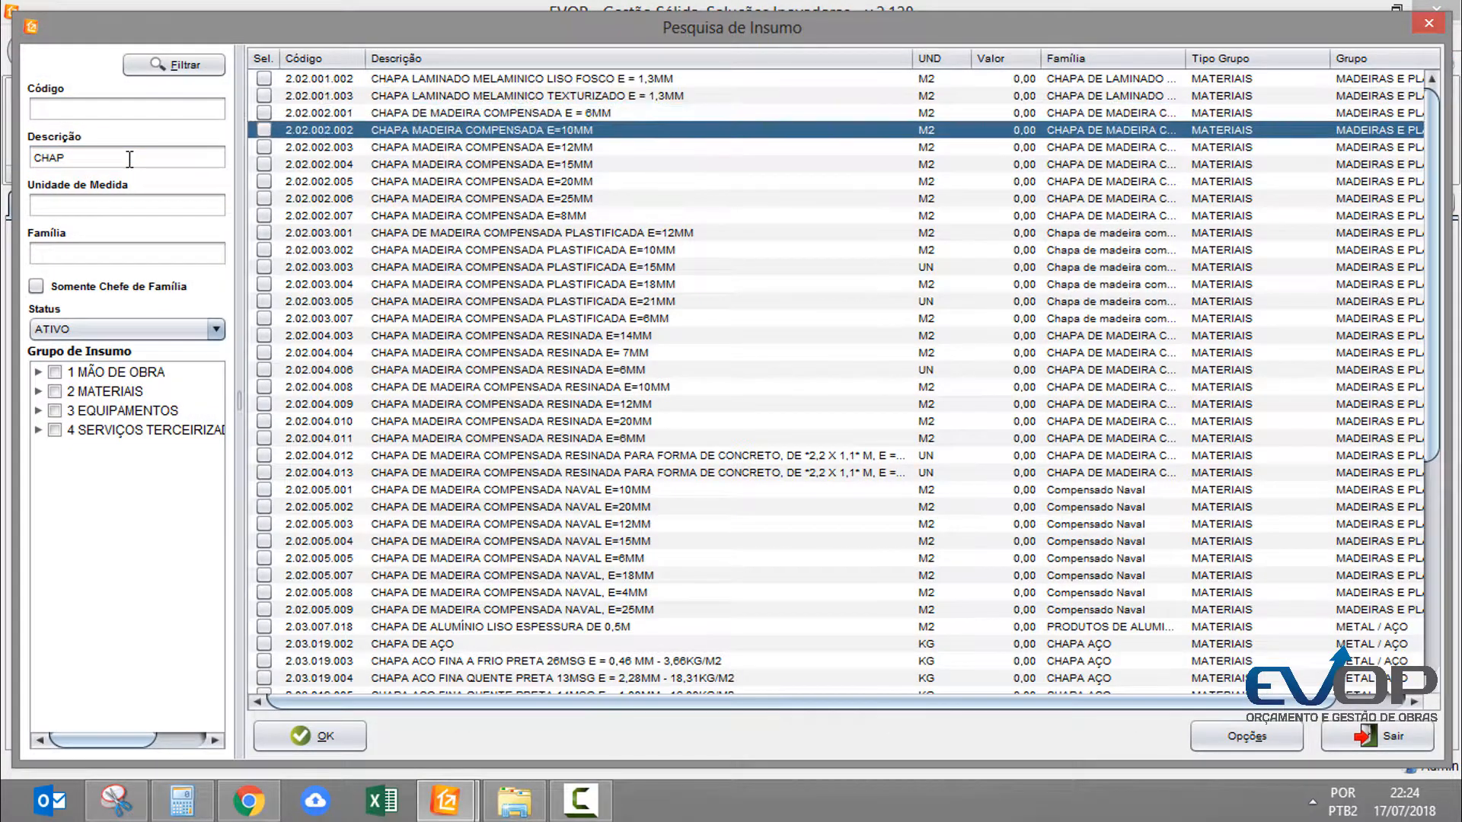
pyautogui.moveTo(487, 268); pyautogui.dragTo(487, 405)
pyautogui.hotkey('shift', 'Down')
pyautogui.hotkey('shift', 'Down')
pyautogui.hotkey('shift', 'Down')
pyautogui.hotkey('shift', 'Down')
pyautogui.hotkey('shift', 'Down')
pyautogui.hotkey('shift', 'Down')
pyautogui.hotkey('shift', 'Down')
pyautogui.hotkey('shift', 'Down')
pyautogui.hotkey('shift', 'Down')
pyautogui.hotkey('shift', 'Down')
pyautogui.hotkey('shift', 'Down')
pyautogui.hotkey('shift', 'Down')
pyautogui.hotkey('shift', 'Down')
pyautogui.hotkey('shift', 'Down')
pyautogui.press('space')
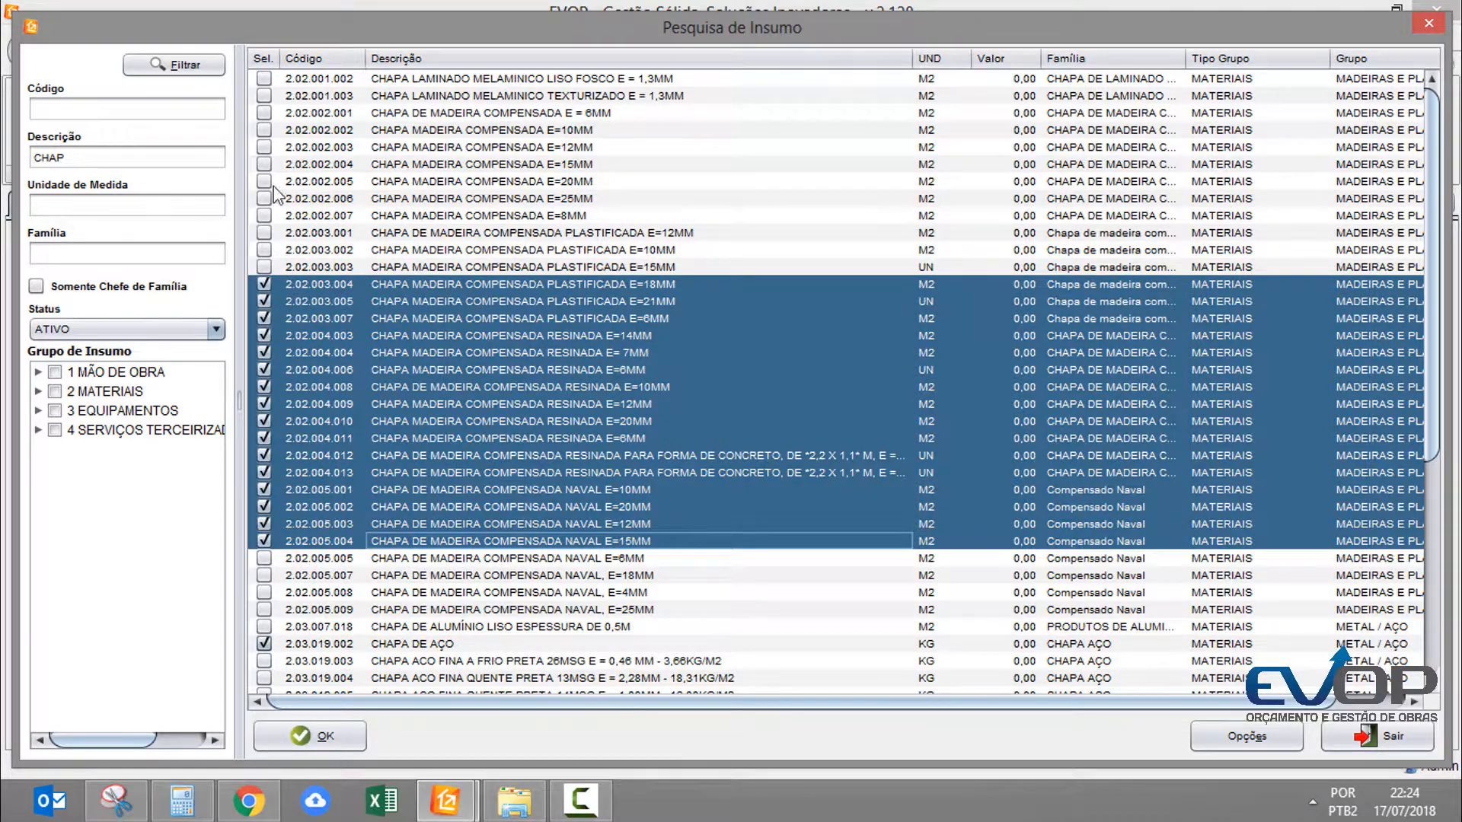
pyautogui.click(264, 180)
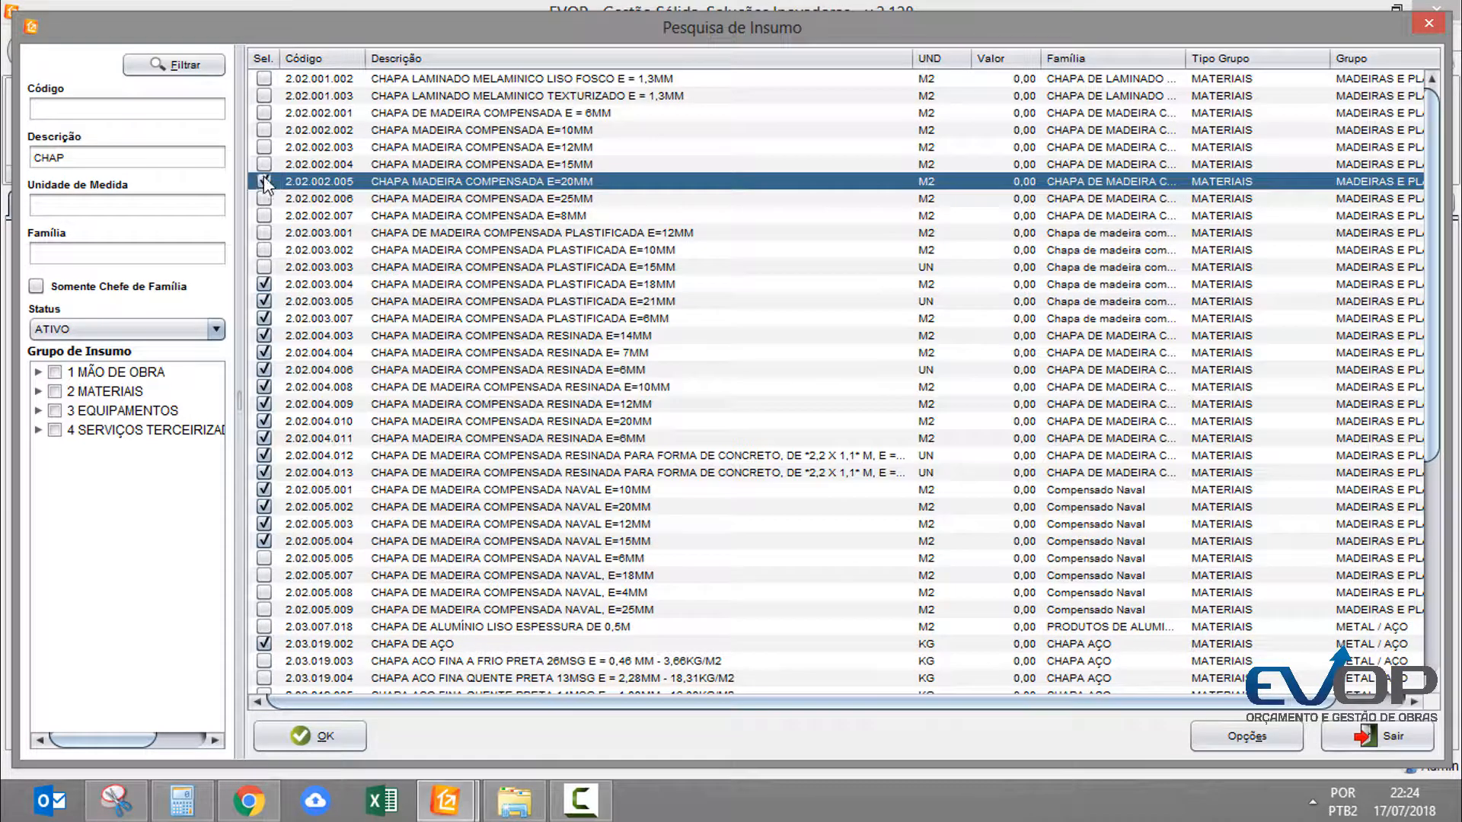
pyautogui.click(260, 113)
pyautogui.click(342, 743)
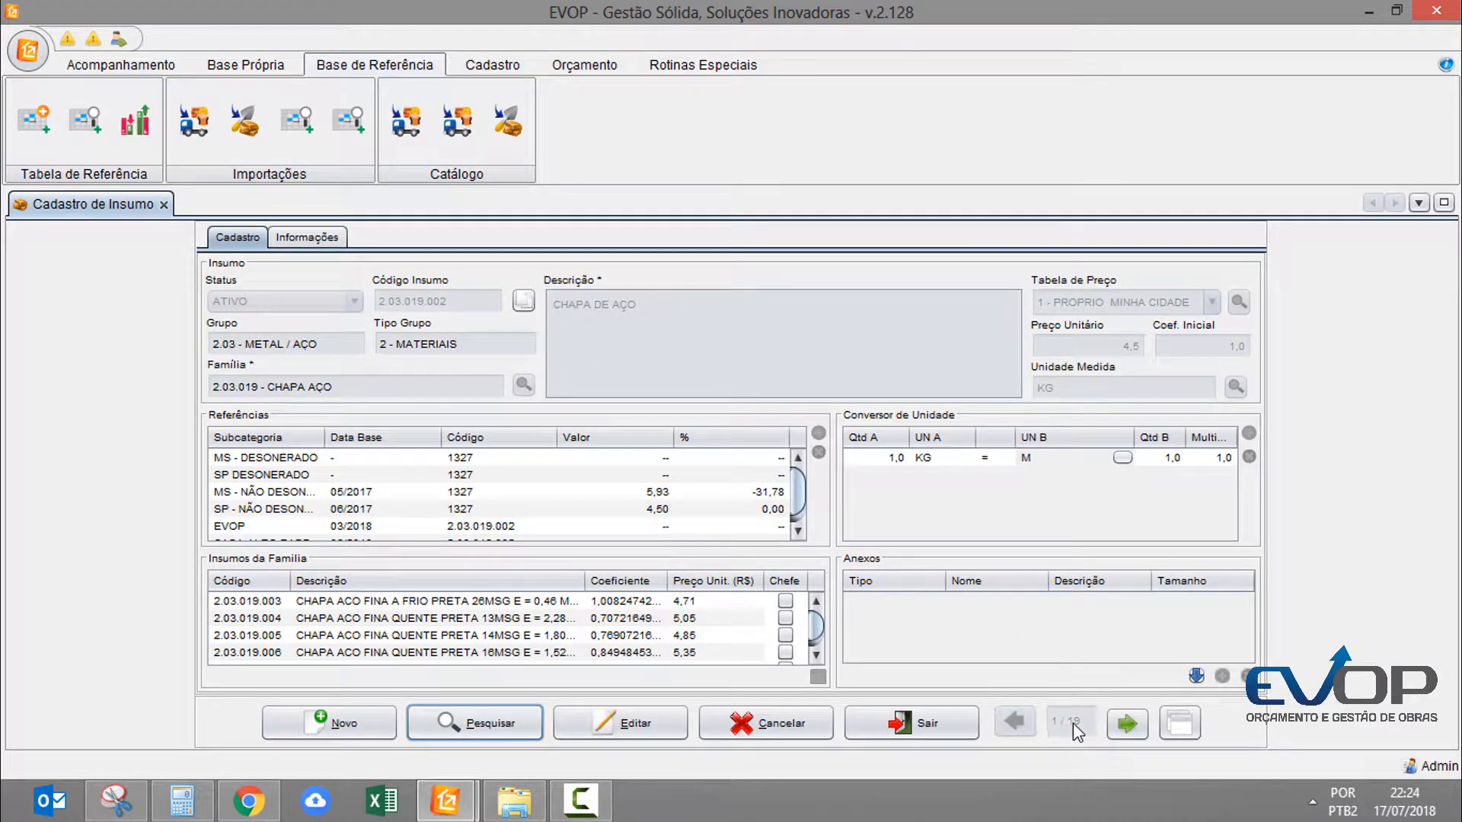
# Step: Step through the loaded records to insumo 2.02.004.006, CHAPA MADEIRA COMPENSADA RESINADA E=6MM
pyautogui.click(1127, 723)
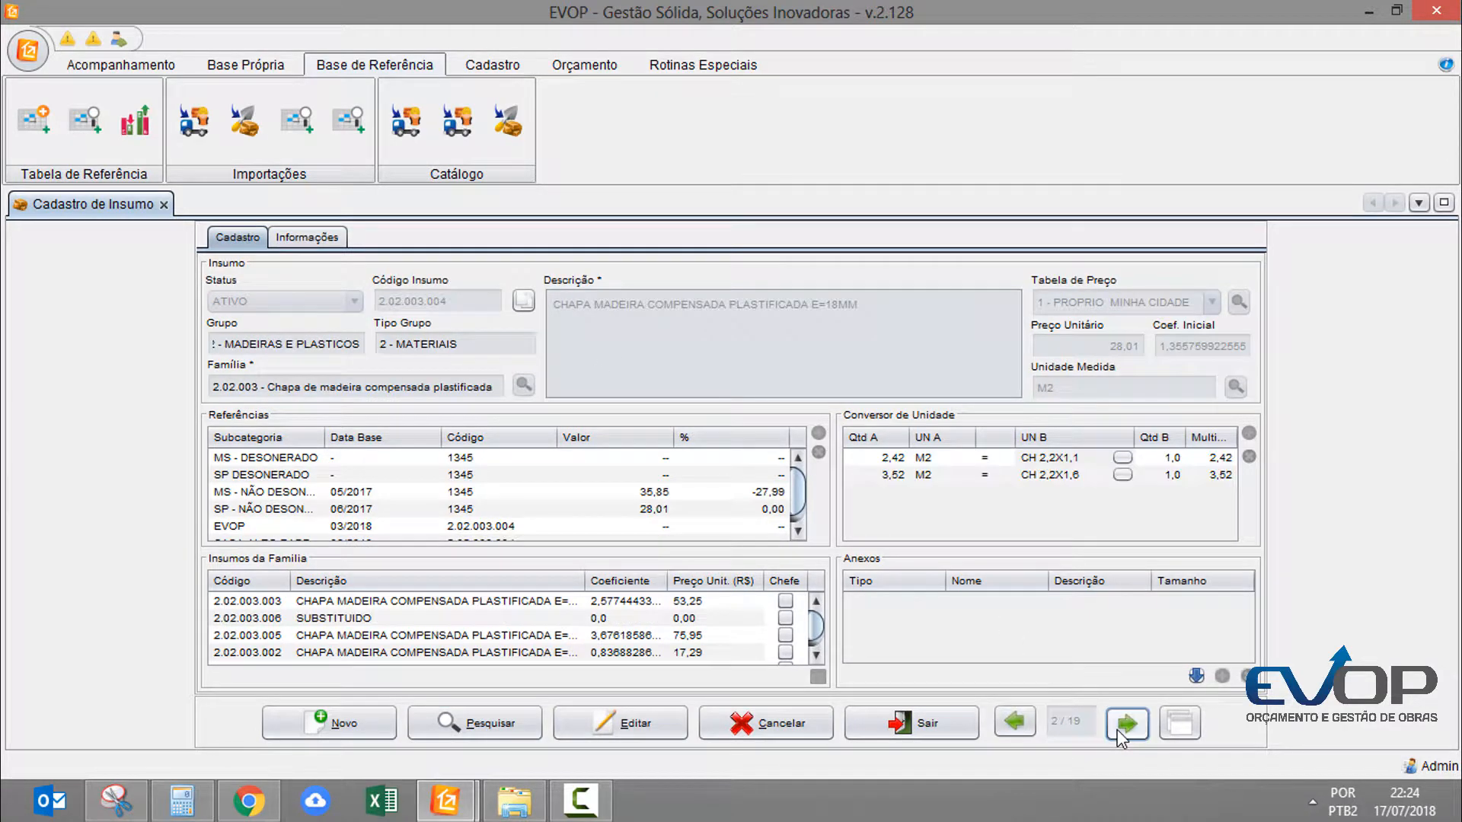
pyautogui.click(1126, 723)
pyautogui.click(1127, 723)
pyautogui.click(1127, 724)
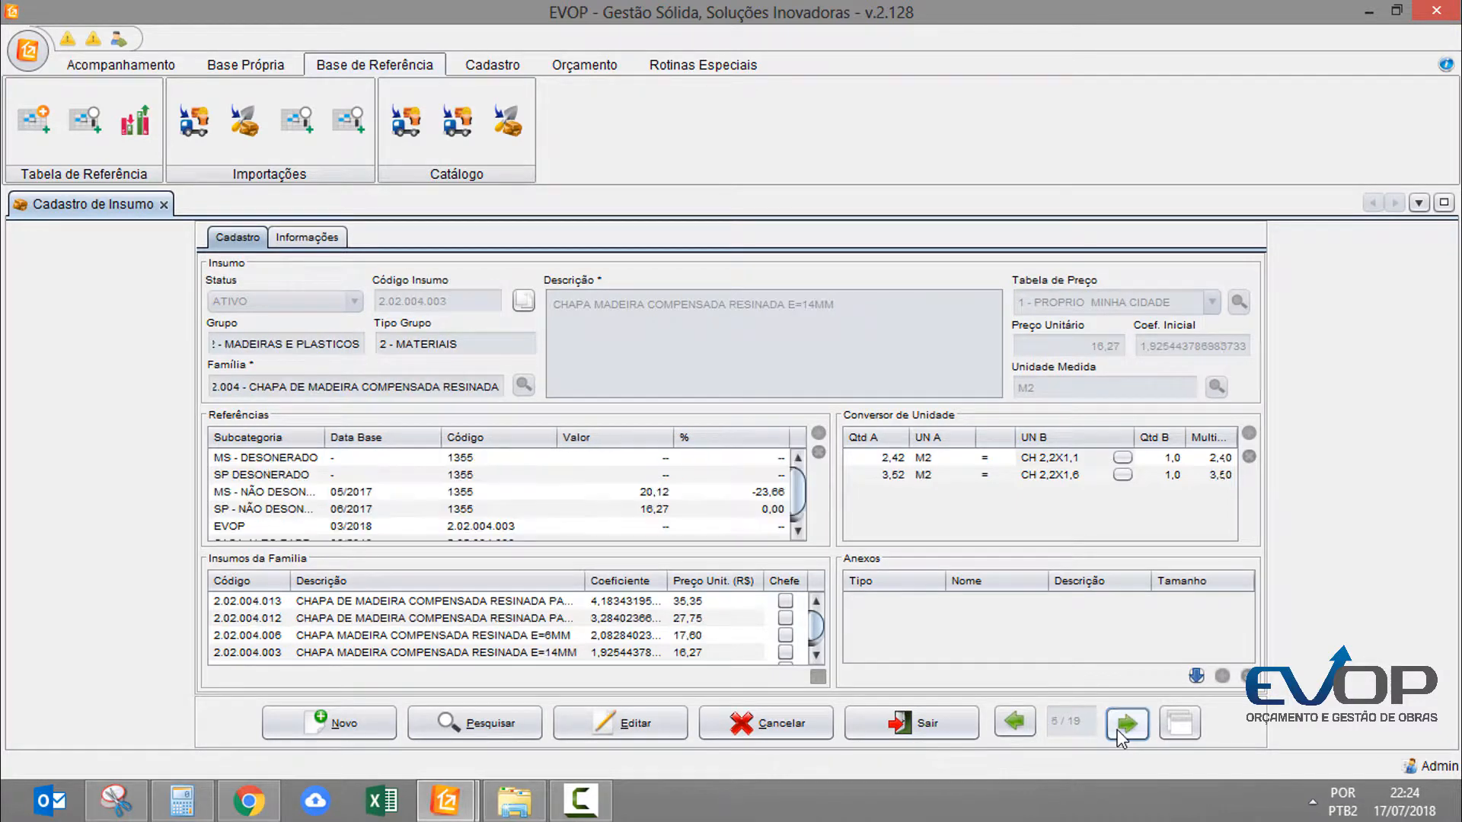
pyautogui.click(1126, 723)
pyautogui.click(1127, 723)
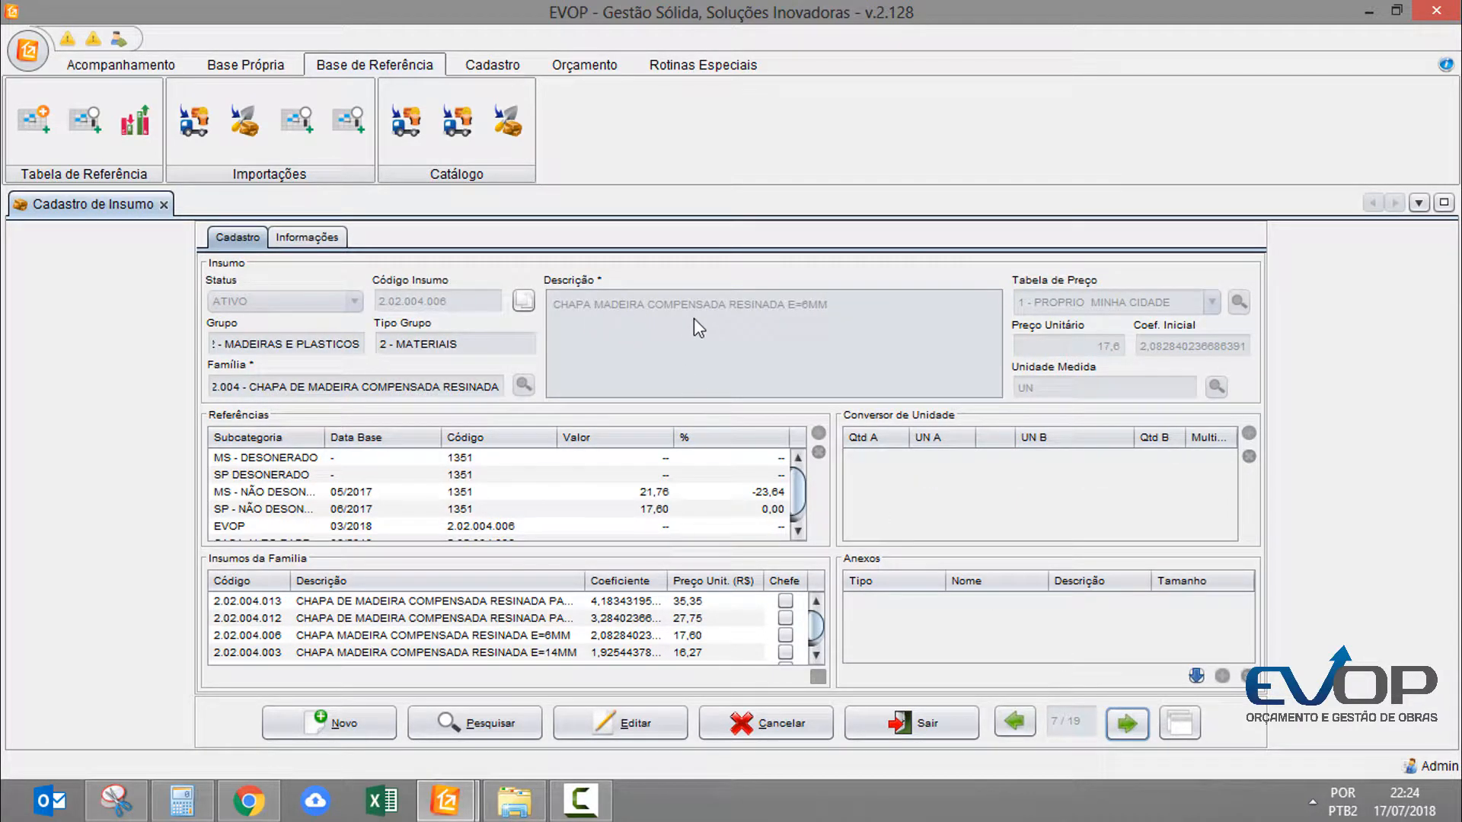
# Step: Duplicate the 6MM resinada plywood insumo and replace the copy's description with XXXXXXXXXXXXXX
pyautogui.click(1182, 727)
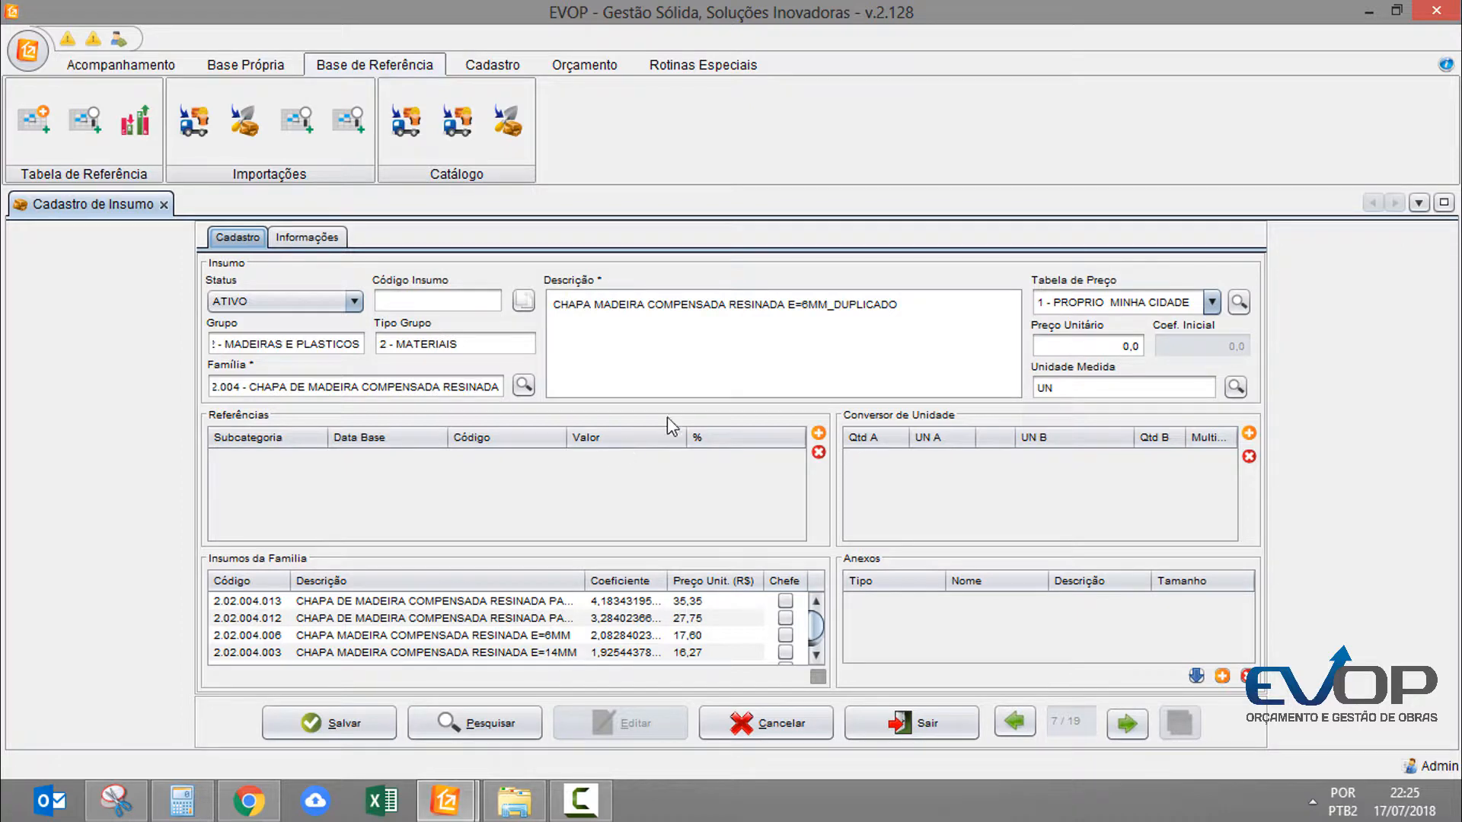
pyautogui.click(959, 314)
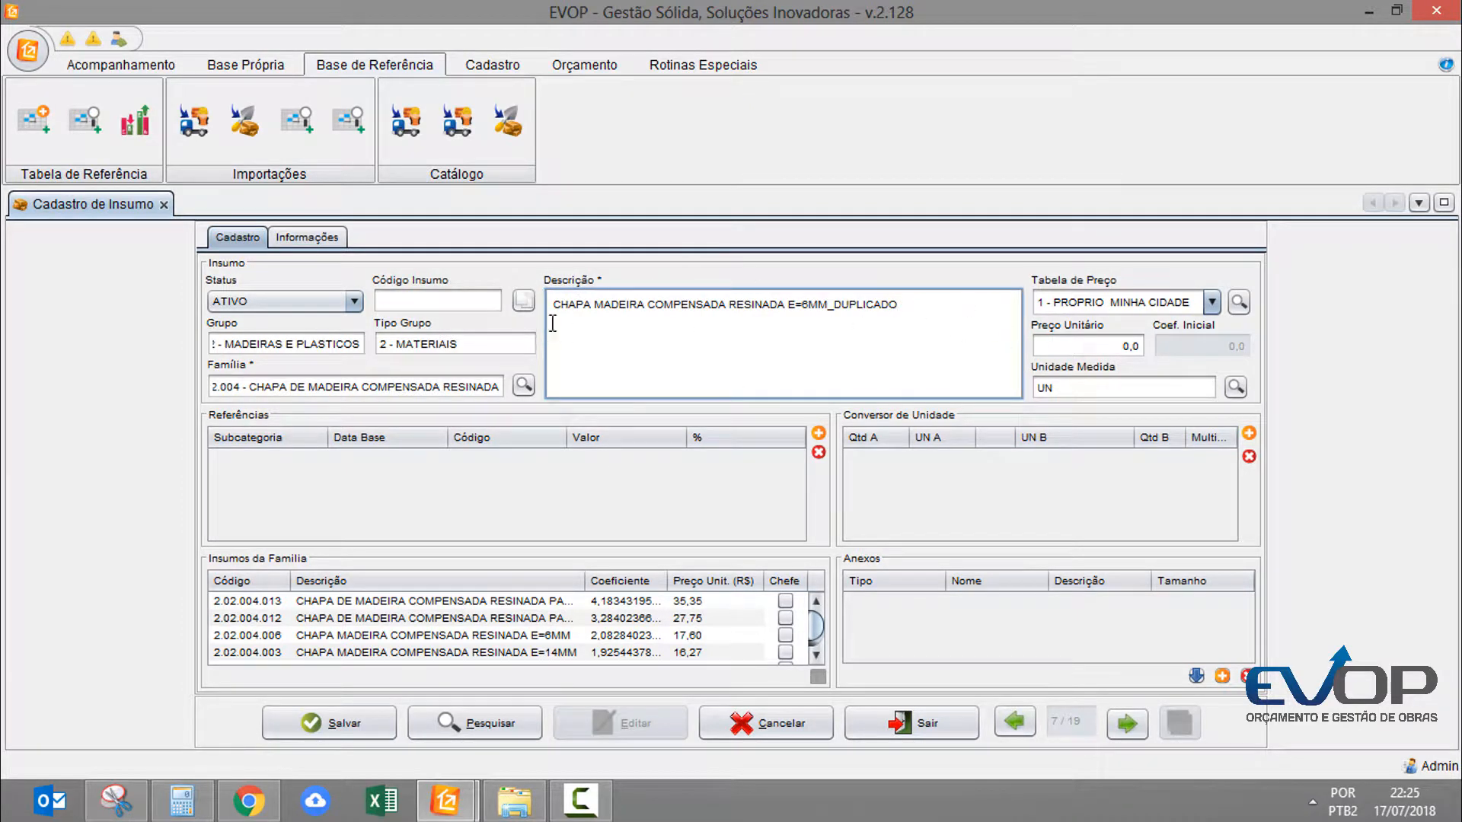
pyautogui.tripleClick(579, 304)
pyautogui.write('xxxxxxxxxxxxxxx')
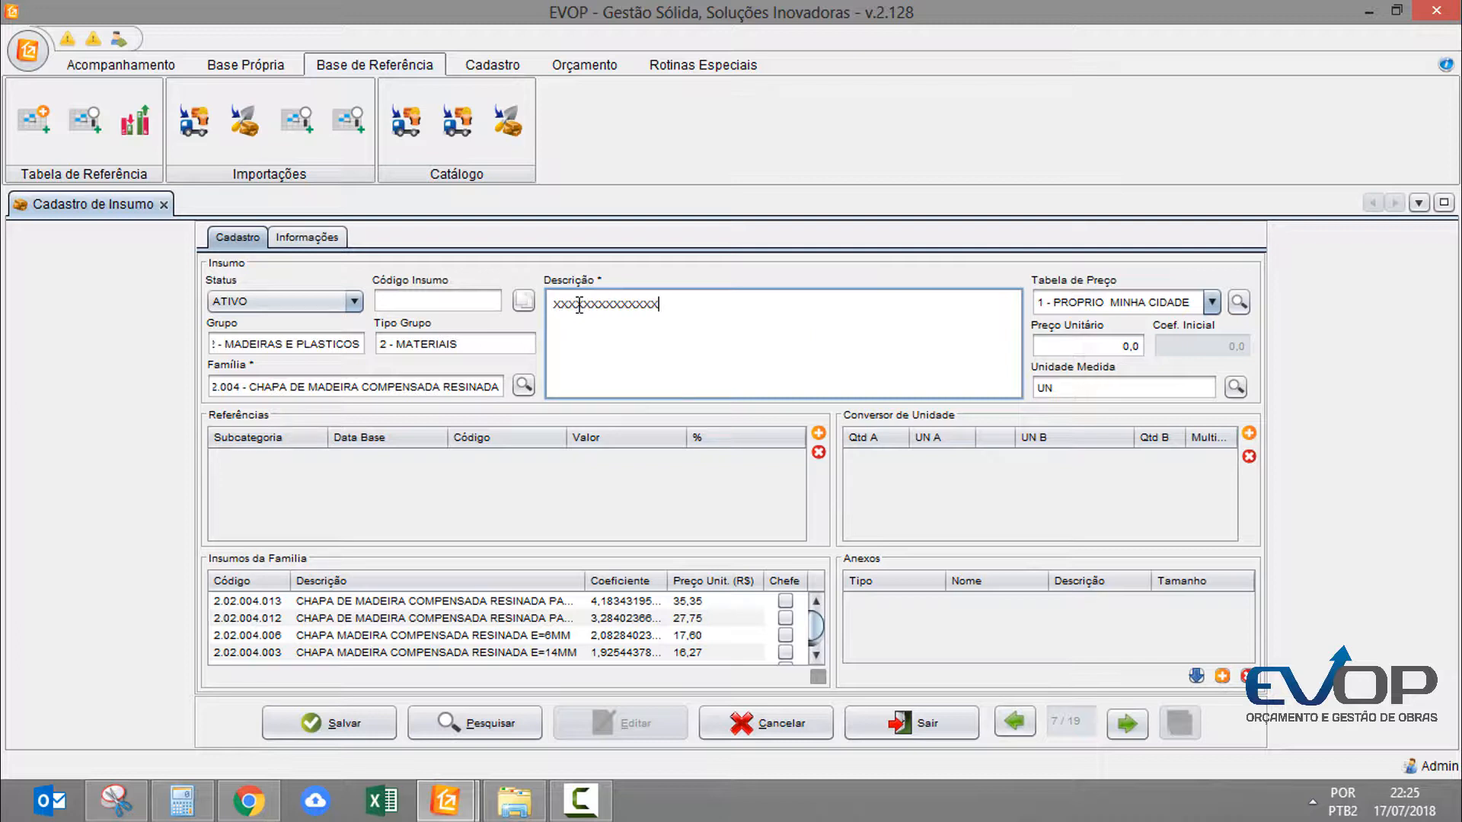
# Step: Set the duplicated insumo's status to INATIVO, then save and close the record
pyautogui.click(295, 303)
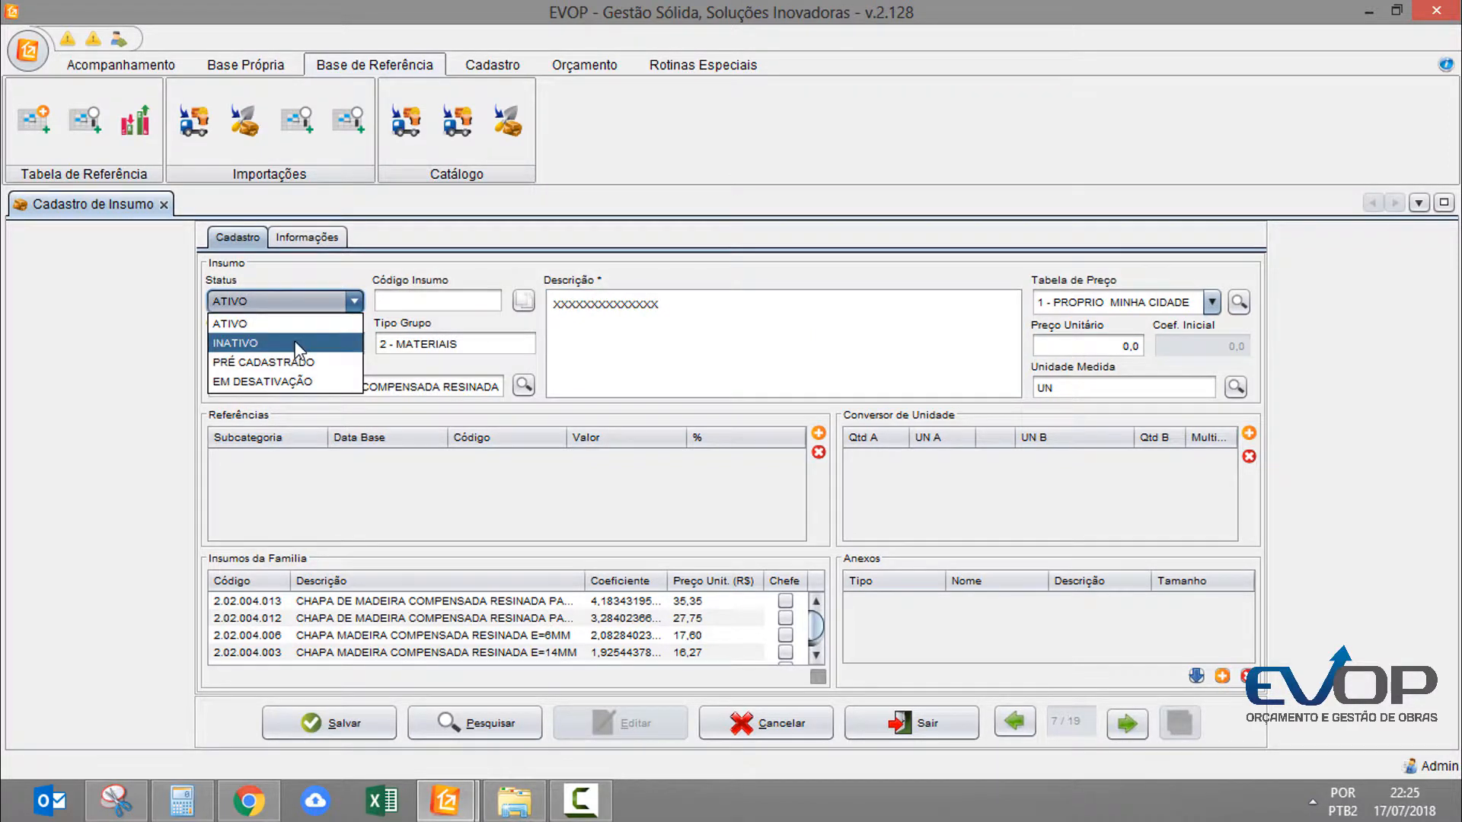
pyautogui.click(235, 343)
pyautogui.click(327, 724)
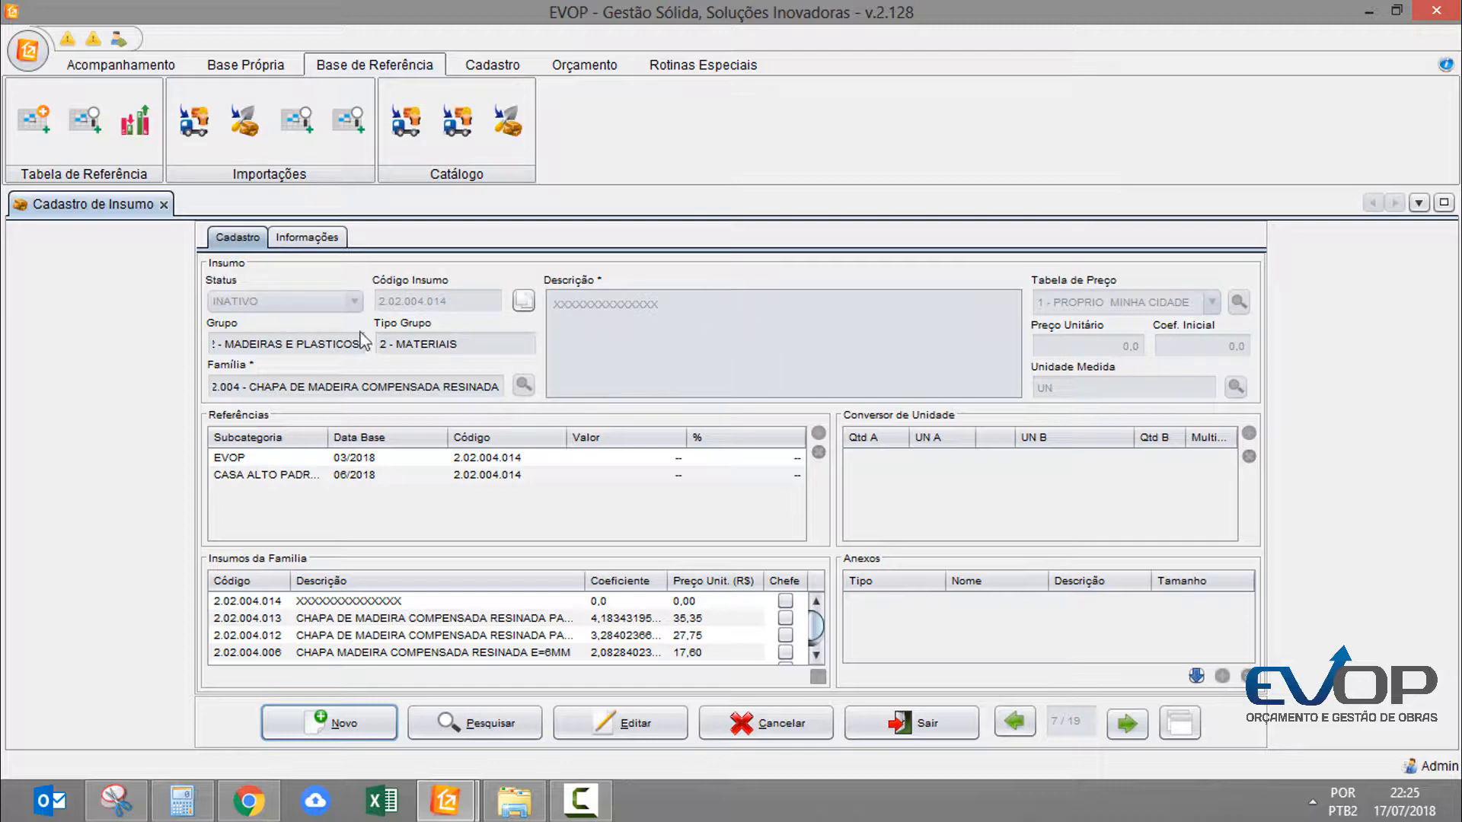
pyautogui.click(164, 205)
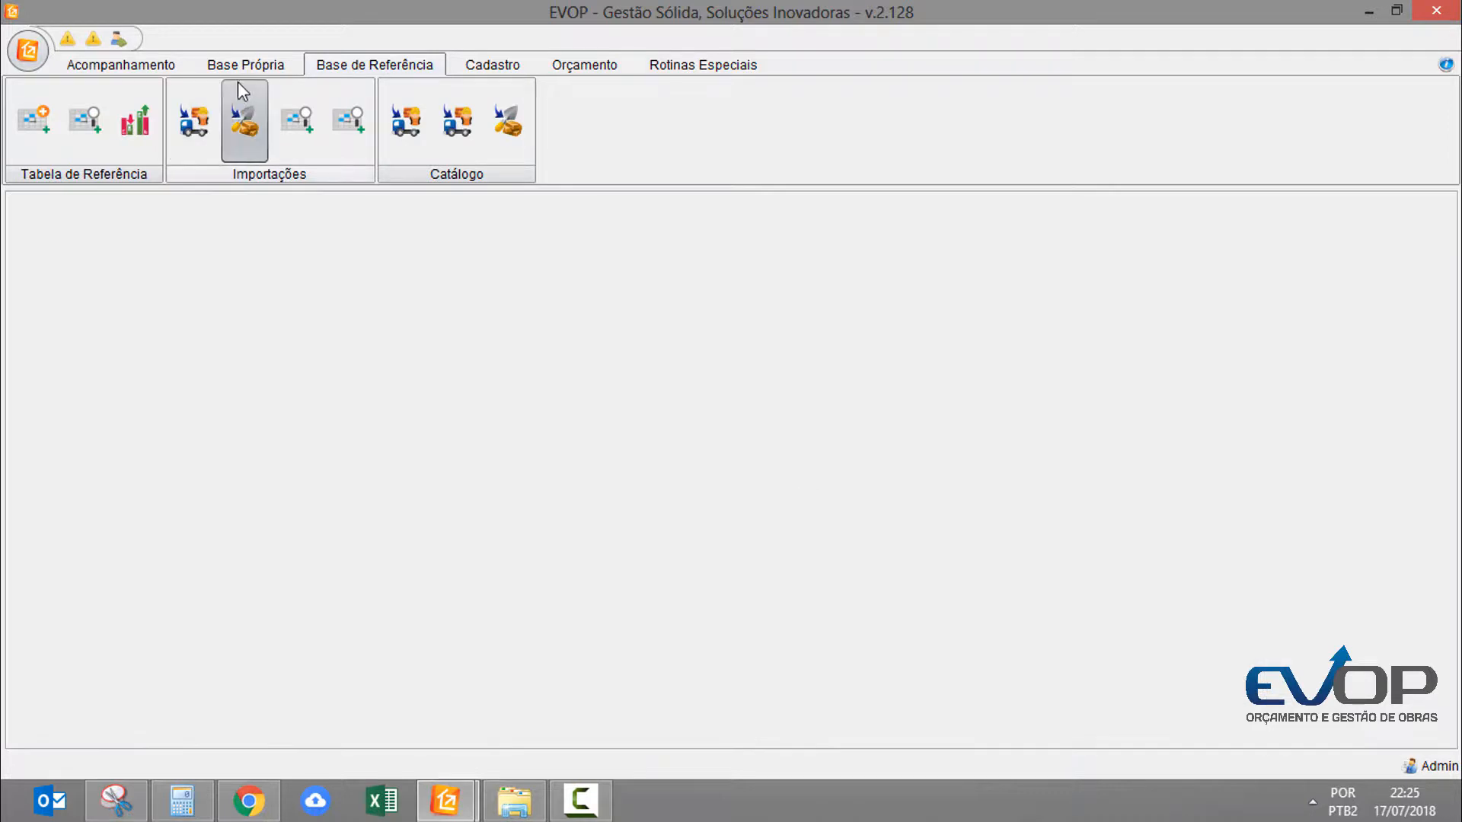
# Step: Search the insumo families in the own base and open the PEDRA BRITADA family record
pyautogui.click(262, 62)
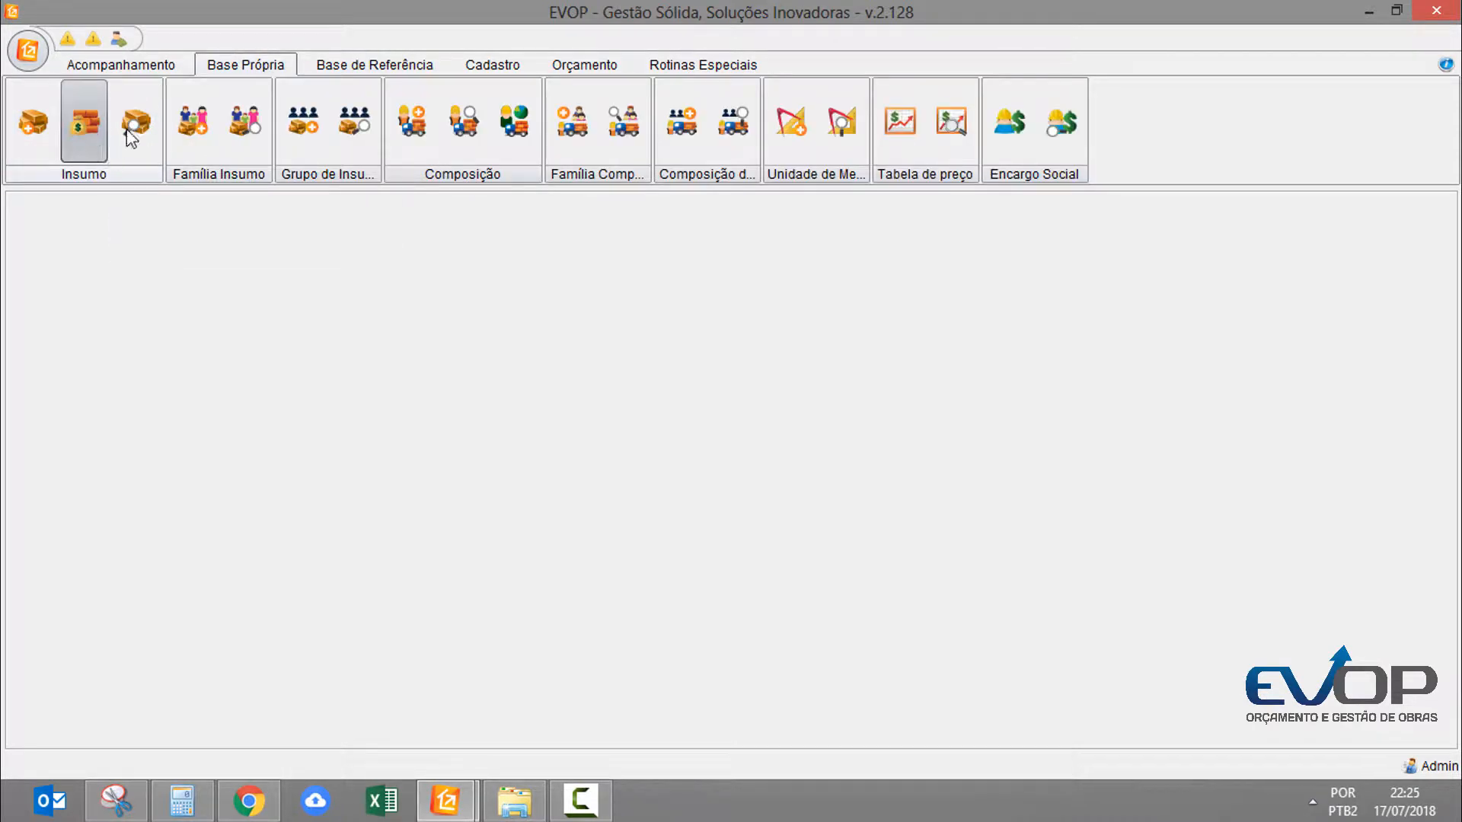
pyautogui.click(258, 140)
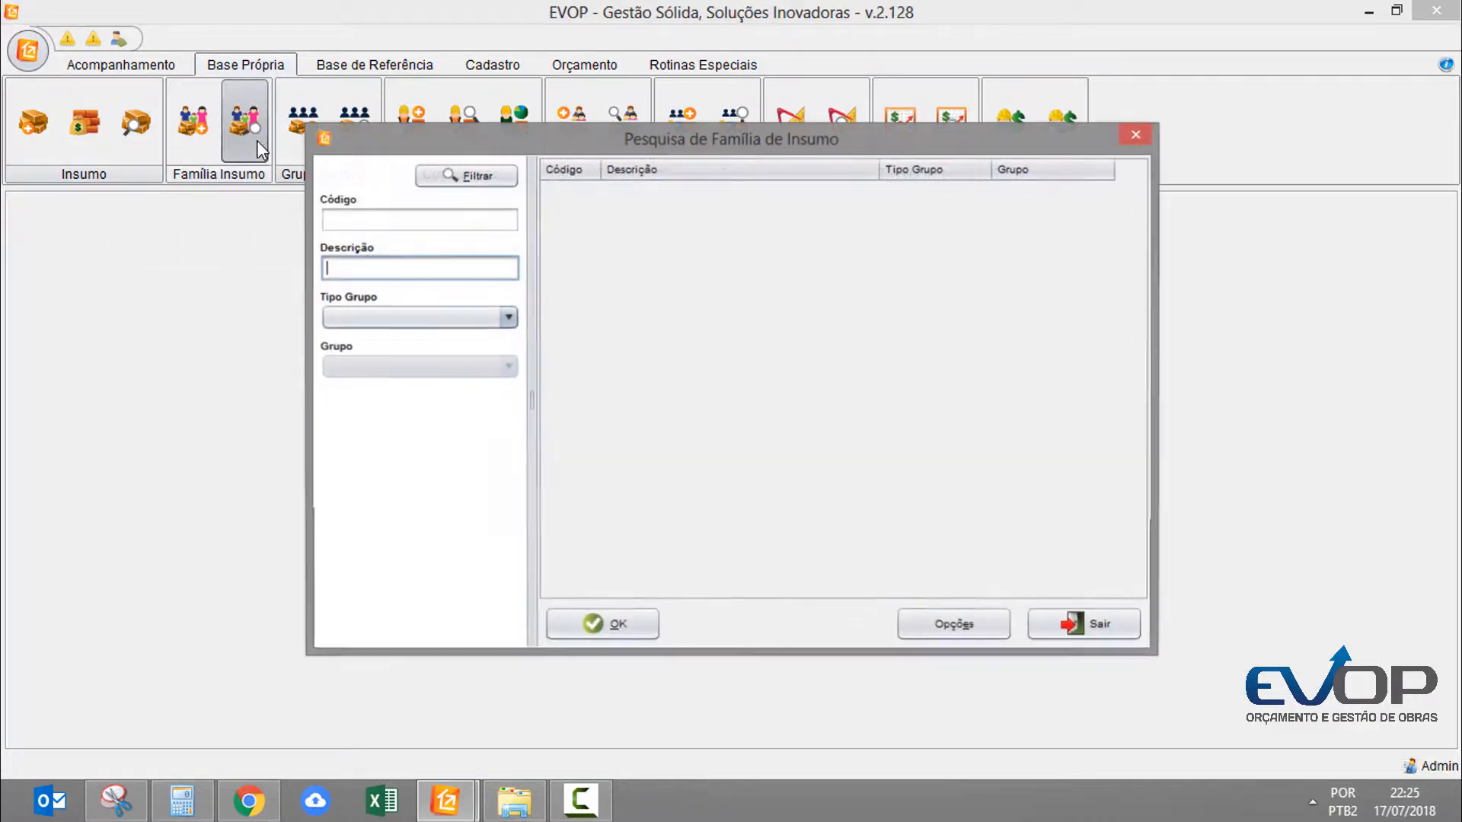
pyautogui.press('Down')
pyautogui.press('Down')
pyautogui.press('Down')
pyautogui.press('Down')
pyautogui.press('Down')
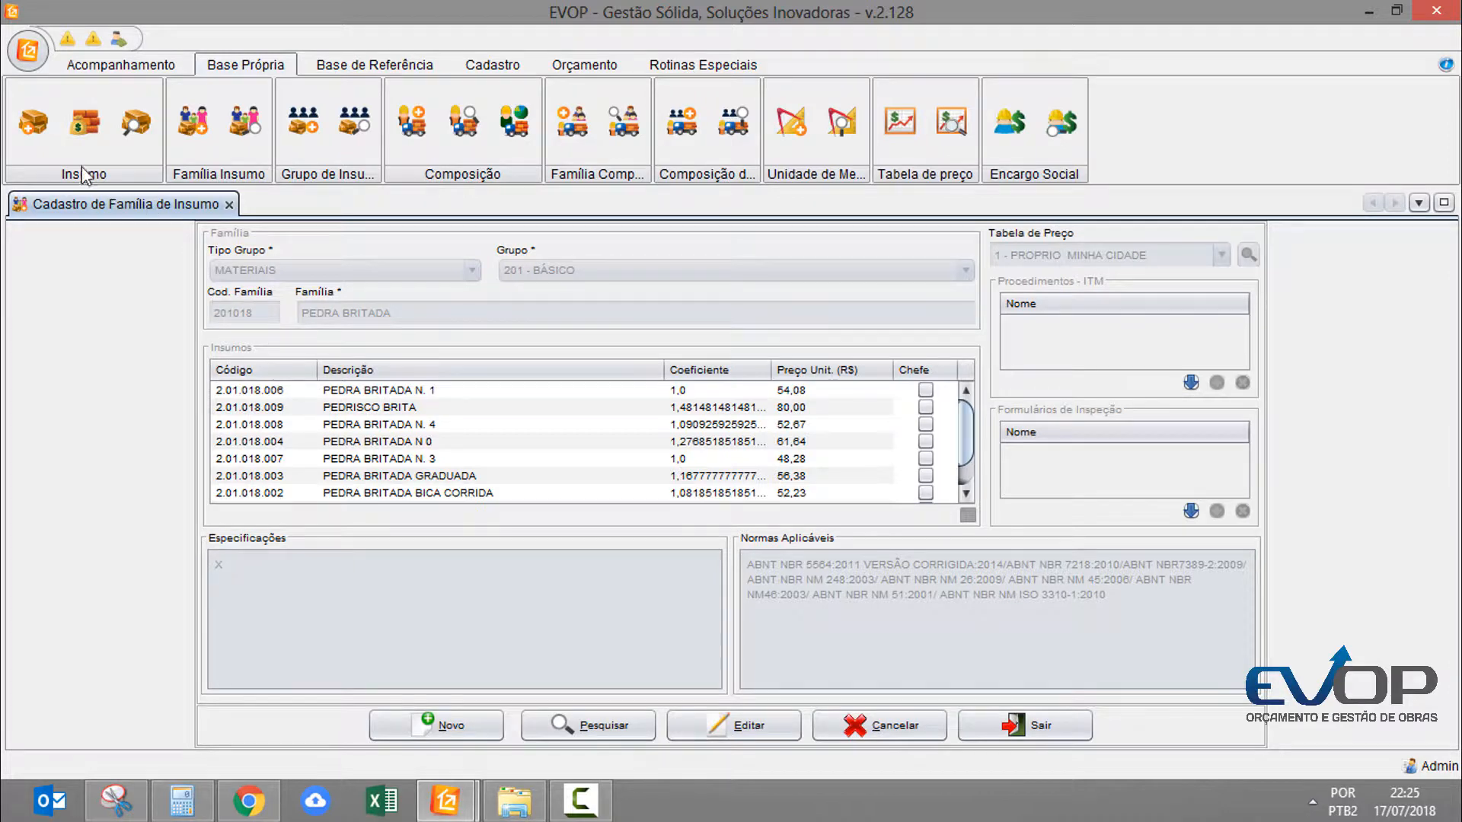
# Step: Open a blank record for registering a new insumo
pyautogui.click(30, 120)
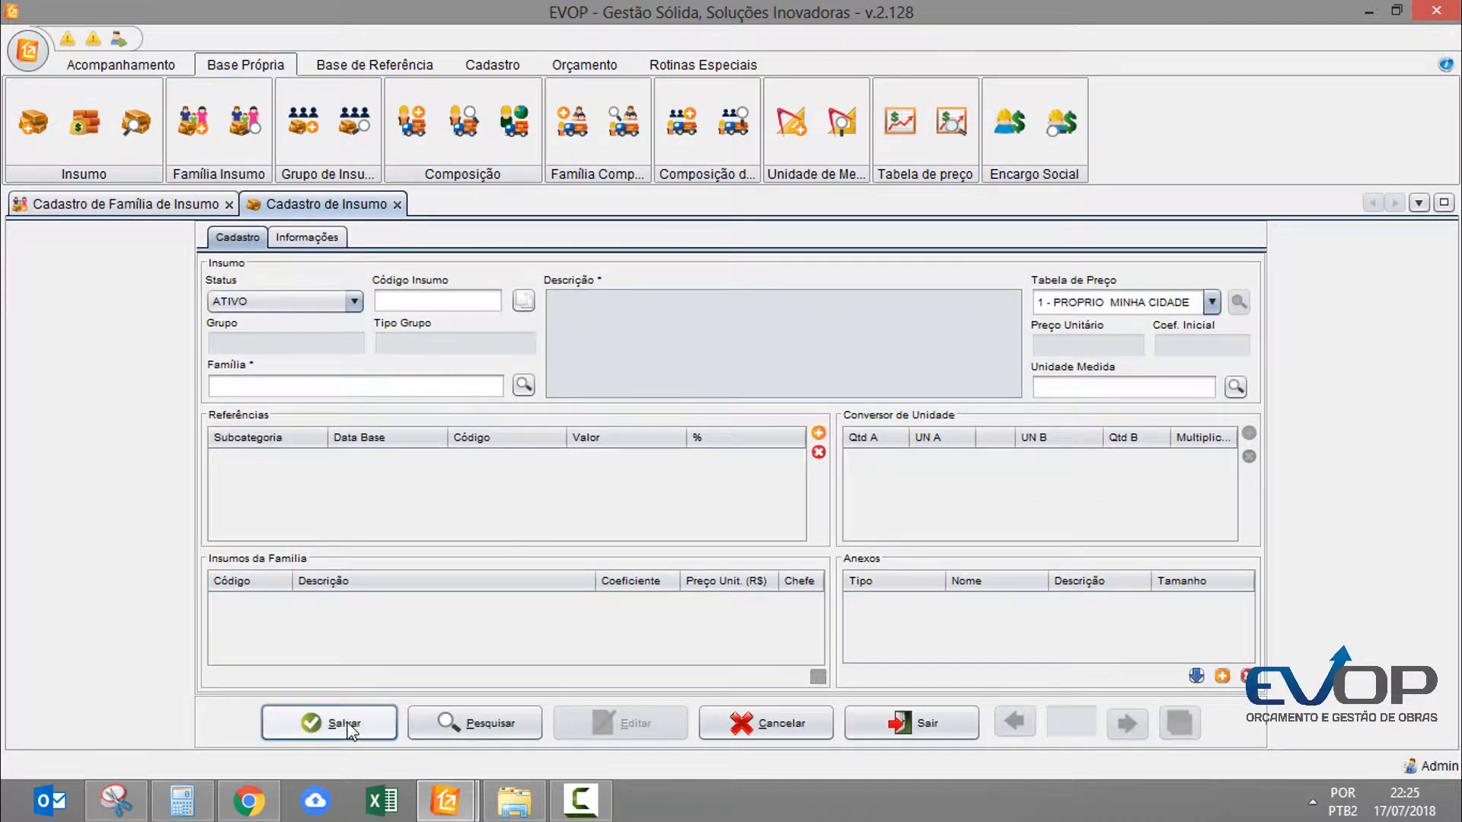
# Step: Search the insumo families for descriptions containing CONC and examine the matching families without choosing one
pyautogui.click(523, 385)
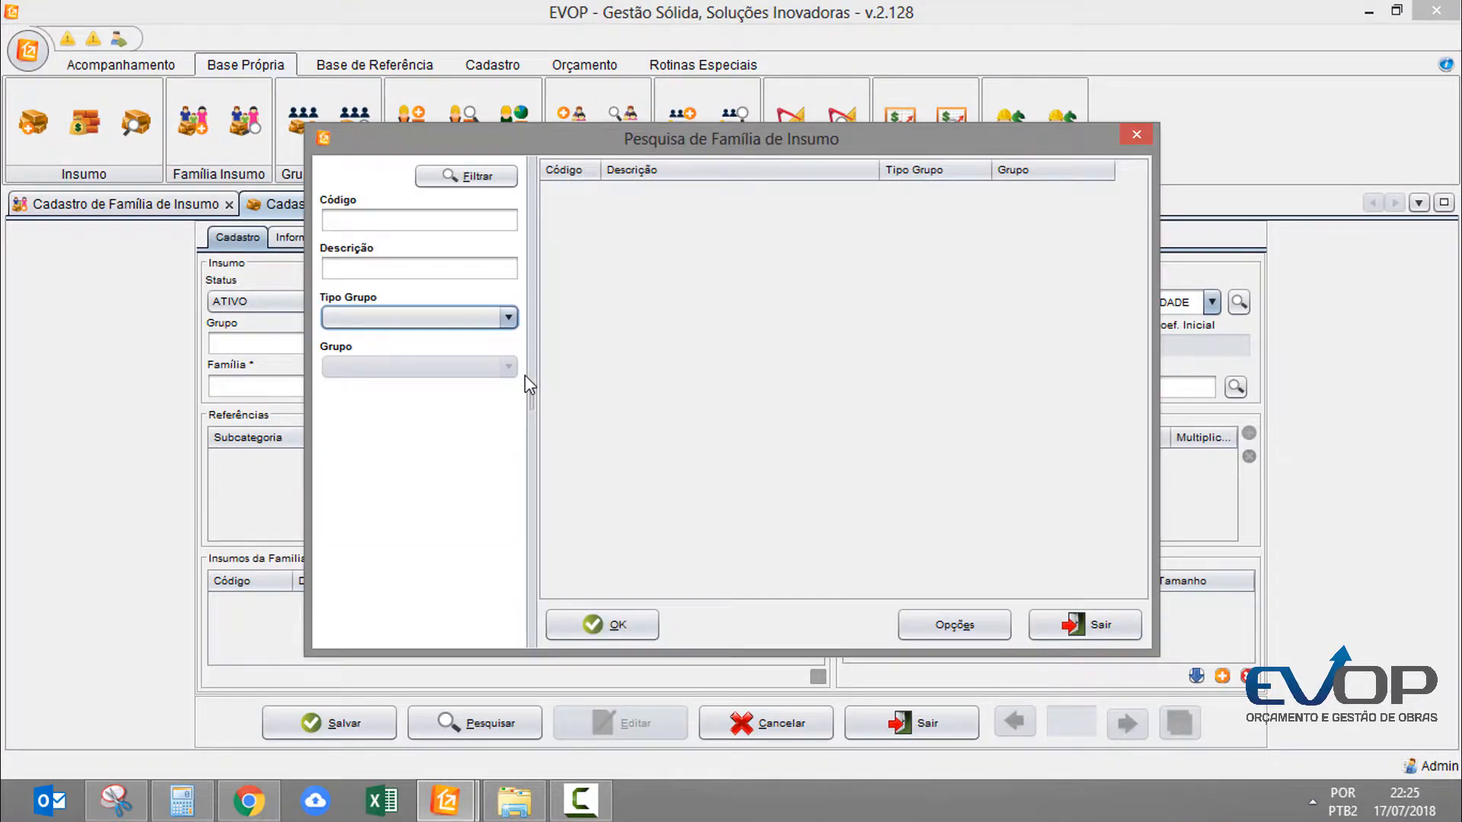
pyautogui.hotkey('shift', 'Tab')
pyautogui.write('CONC')
pyautogui.press('Return')
pyautogui.press('Down')
pyautogui.press('Down')
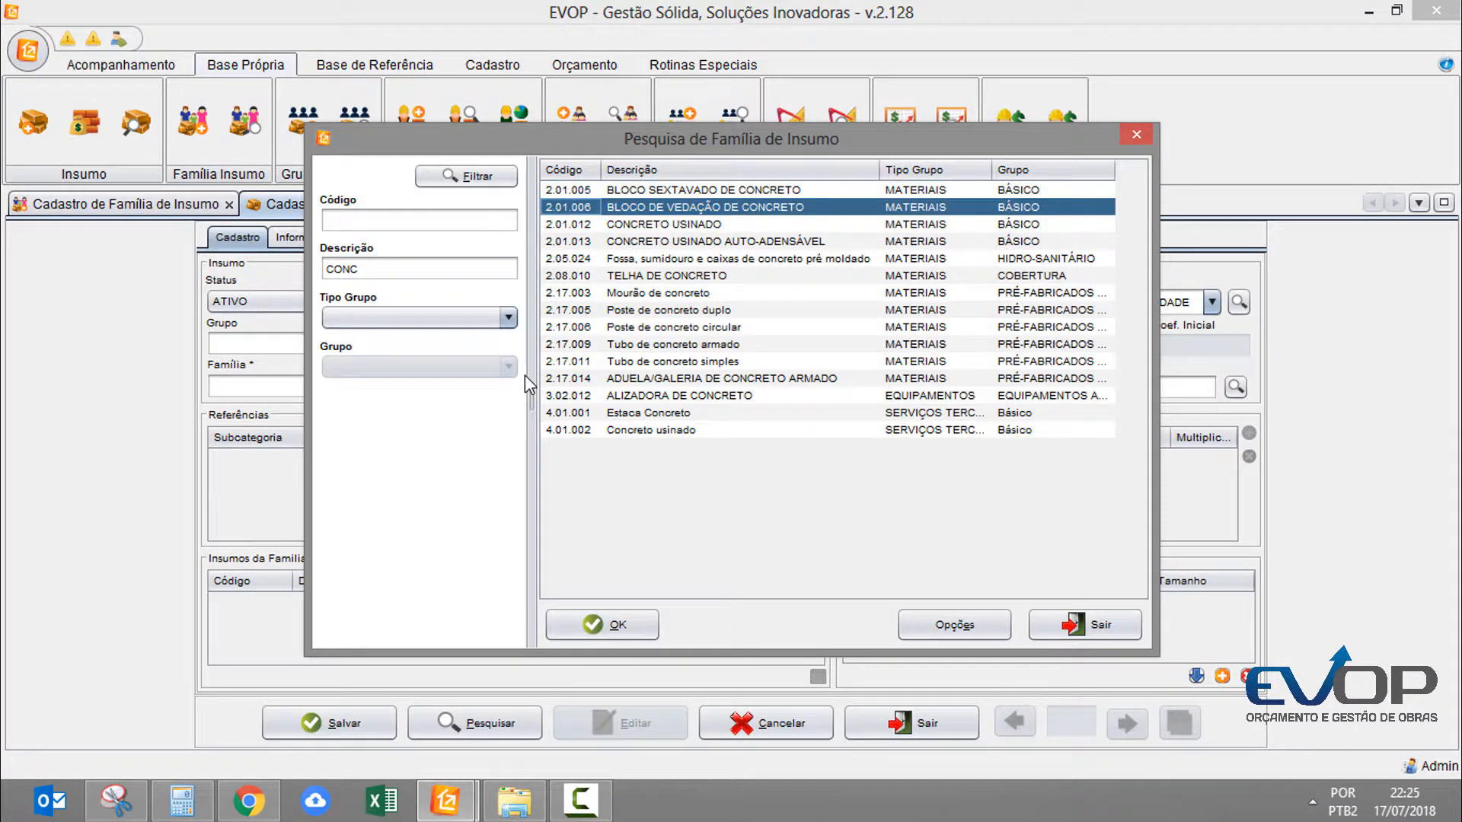
pyautogui.press('Down')
pyautogui.press('Down')
pyautogui.press('Down')
pyautogui.press('Down')
pyautogui.press('Down')
pyautogui.press('Down')
pyautogui.press('Down')
pyautogui.press('Down')
pyautogui.press('Down')
pyautogui.press('Down')
pyautogui.press('Down')
pyautogui.press('Down')
pyautogui.press('Up')
pyautogui.press('Up')
pyautogui.press('Up')
pyautogui.press('Up')
pyautogui.press('Up')
pyautogui.press('Up')
pyautogui.press('Up')
pyautogui.press('Up')
pyautogui.press('Up')
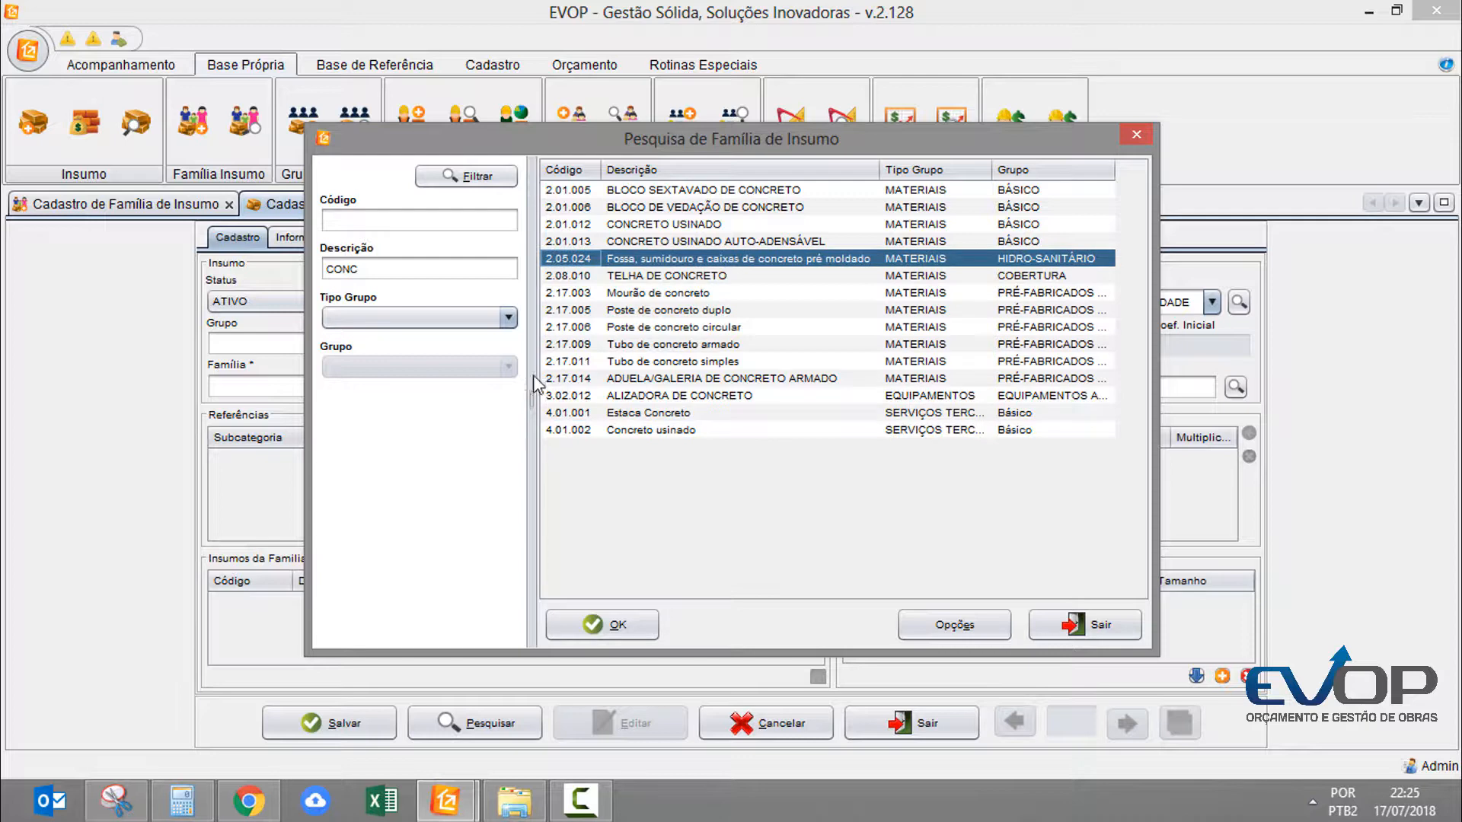
pyautogui.click(1136, 137)
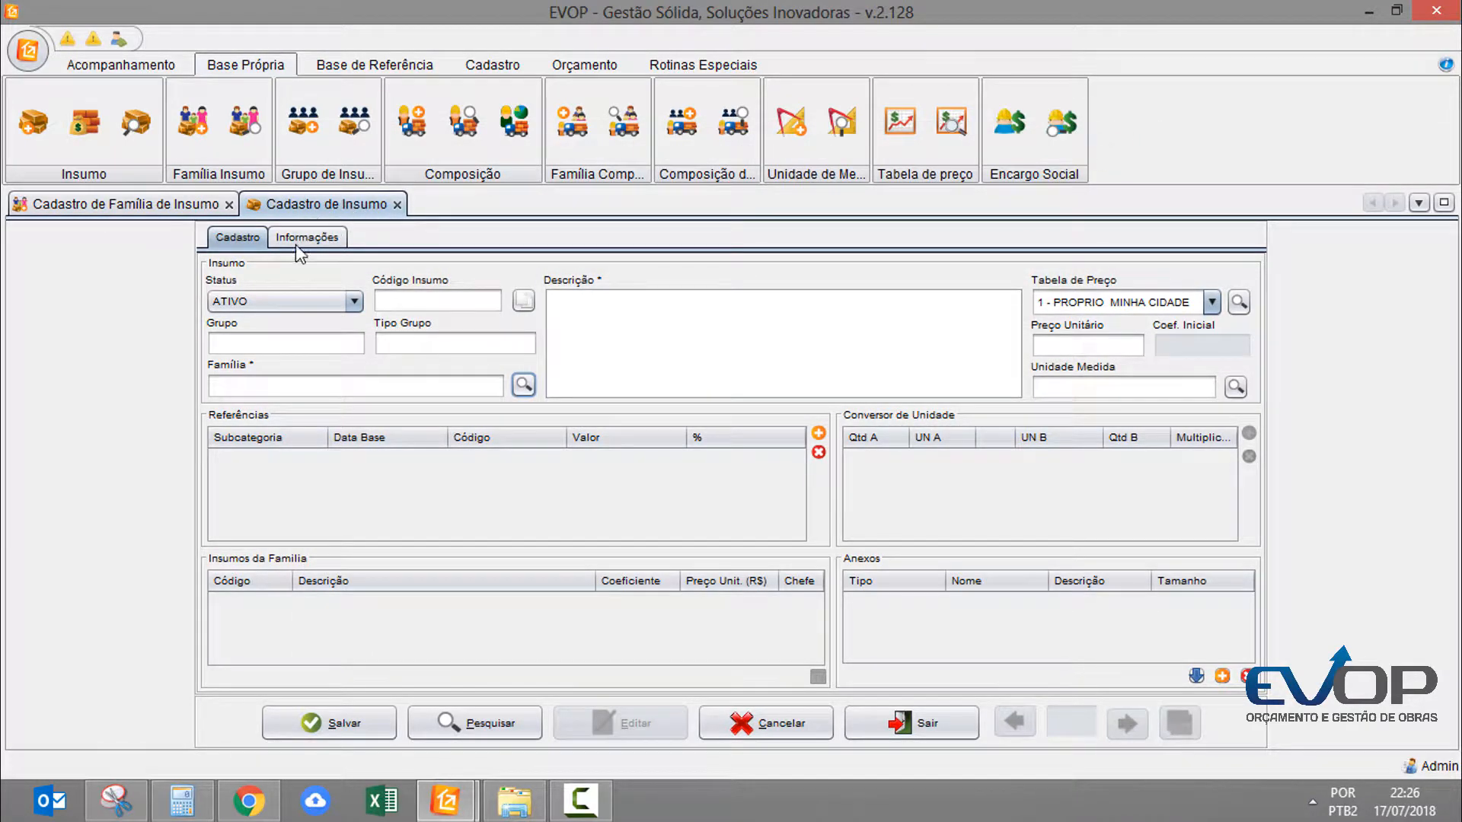
# Step: Start a new insumo family of type MATERIAIS in group 201 - BÁSICO and name it CONCRETO ESPECIAL XXX
pyautogui.click(169, 215)
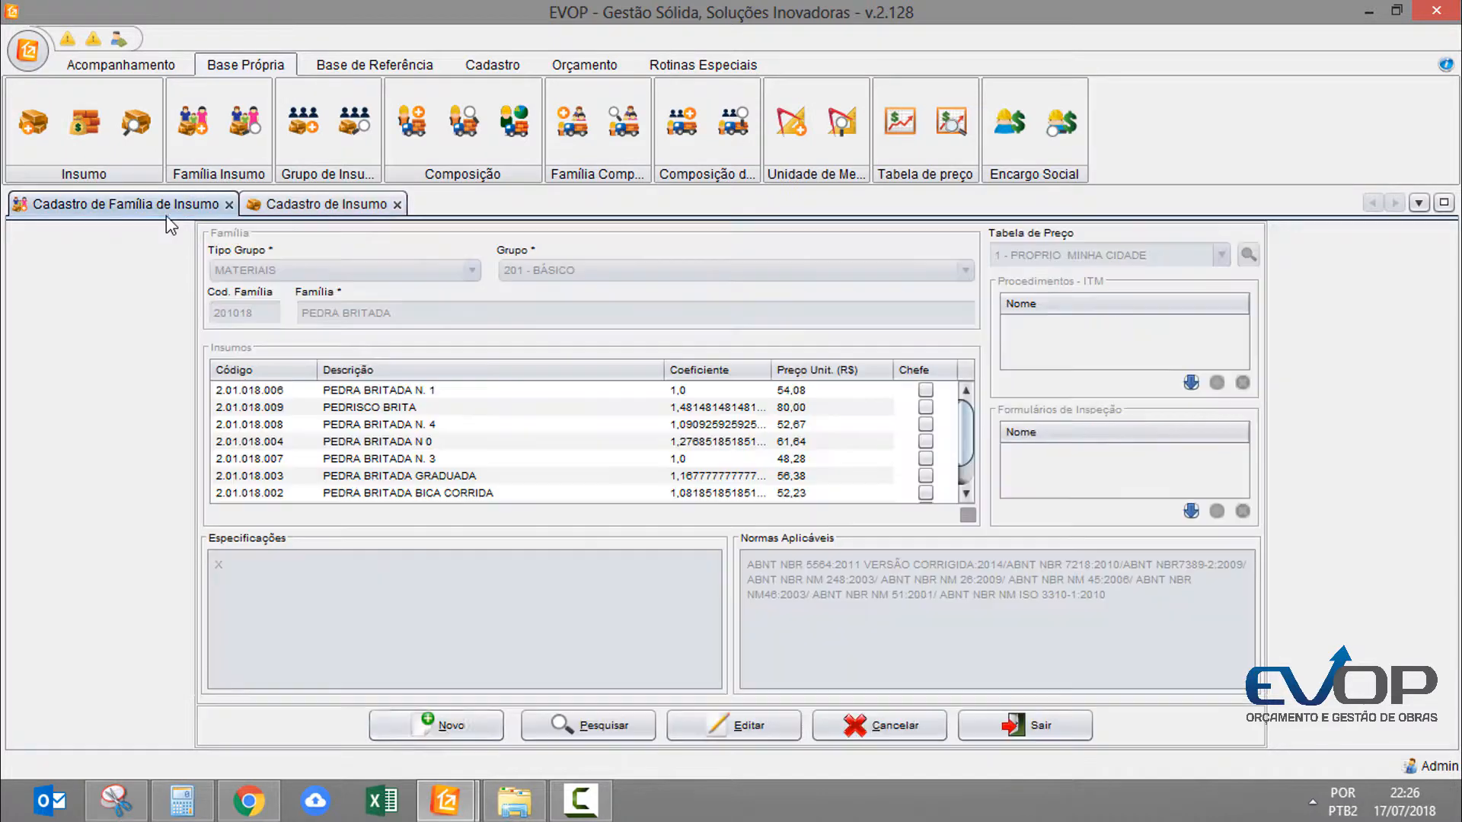
pyautogui.click(465, 719)
pyautogui.click(358, 271)
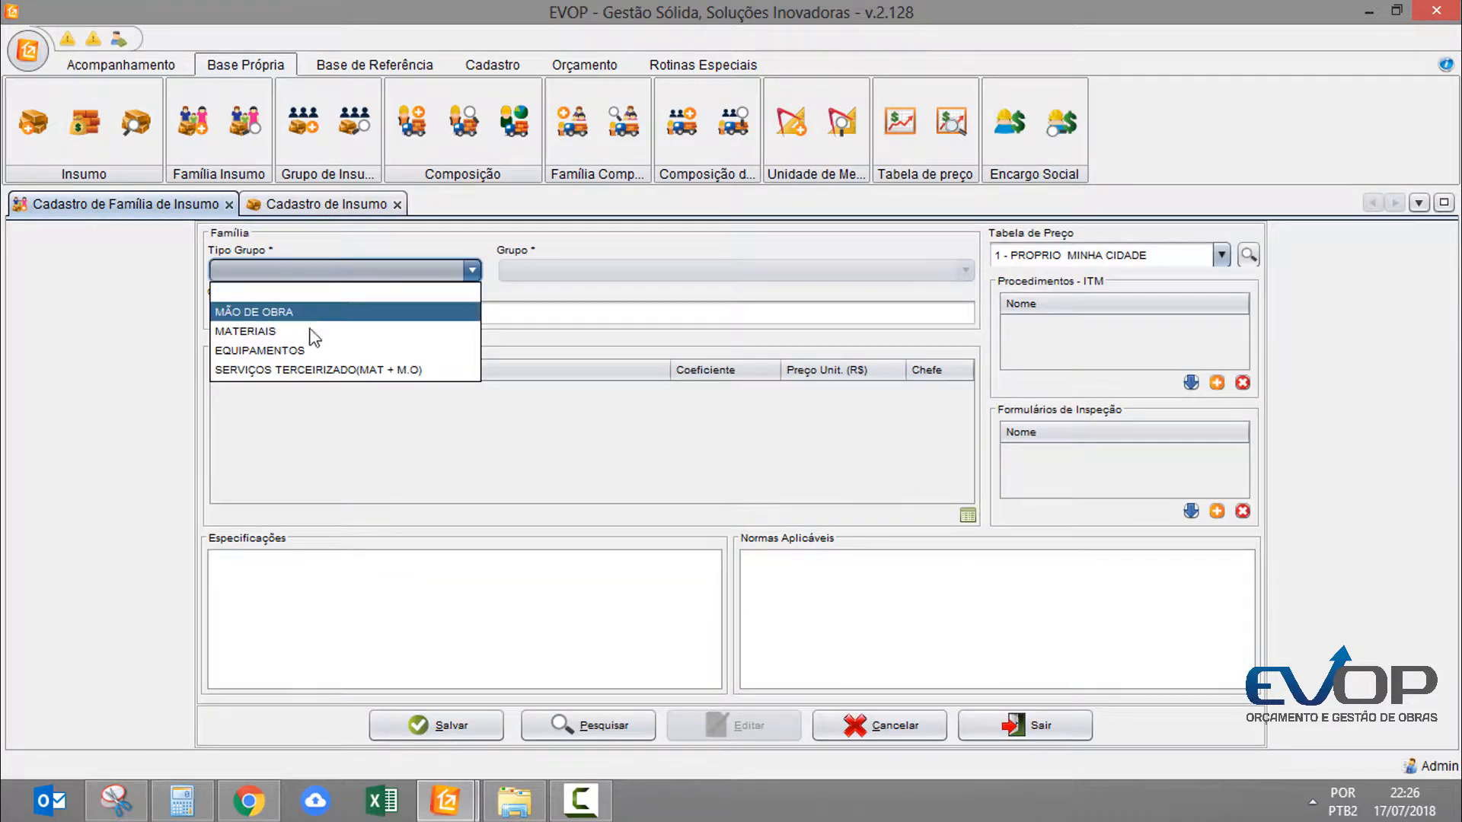
pyautogui.click(308, 332)
pyautogui.click(612, 276)
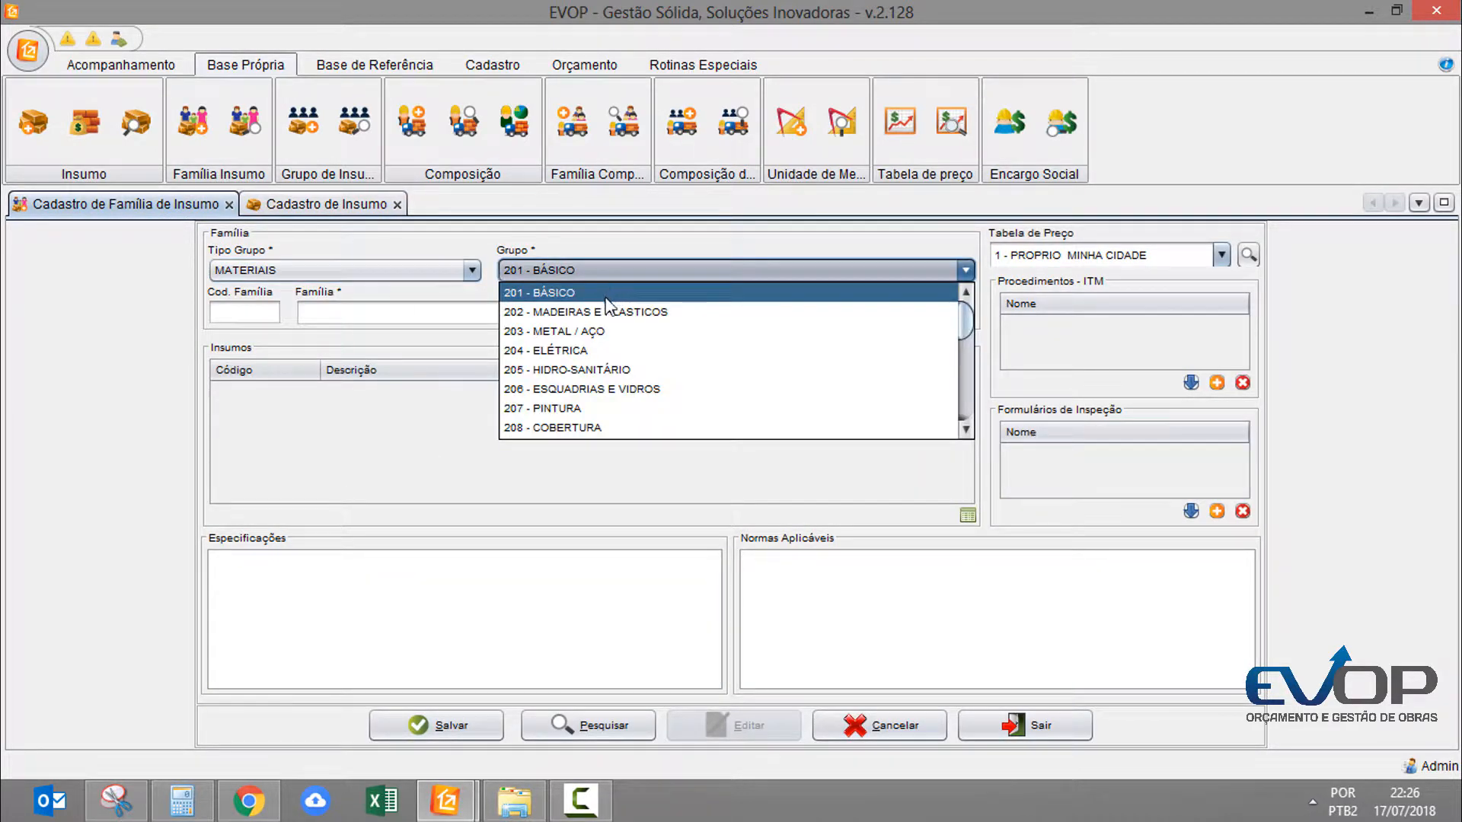
pyautogui.click(590, 292)
pyautogui.click(546, 314)
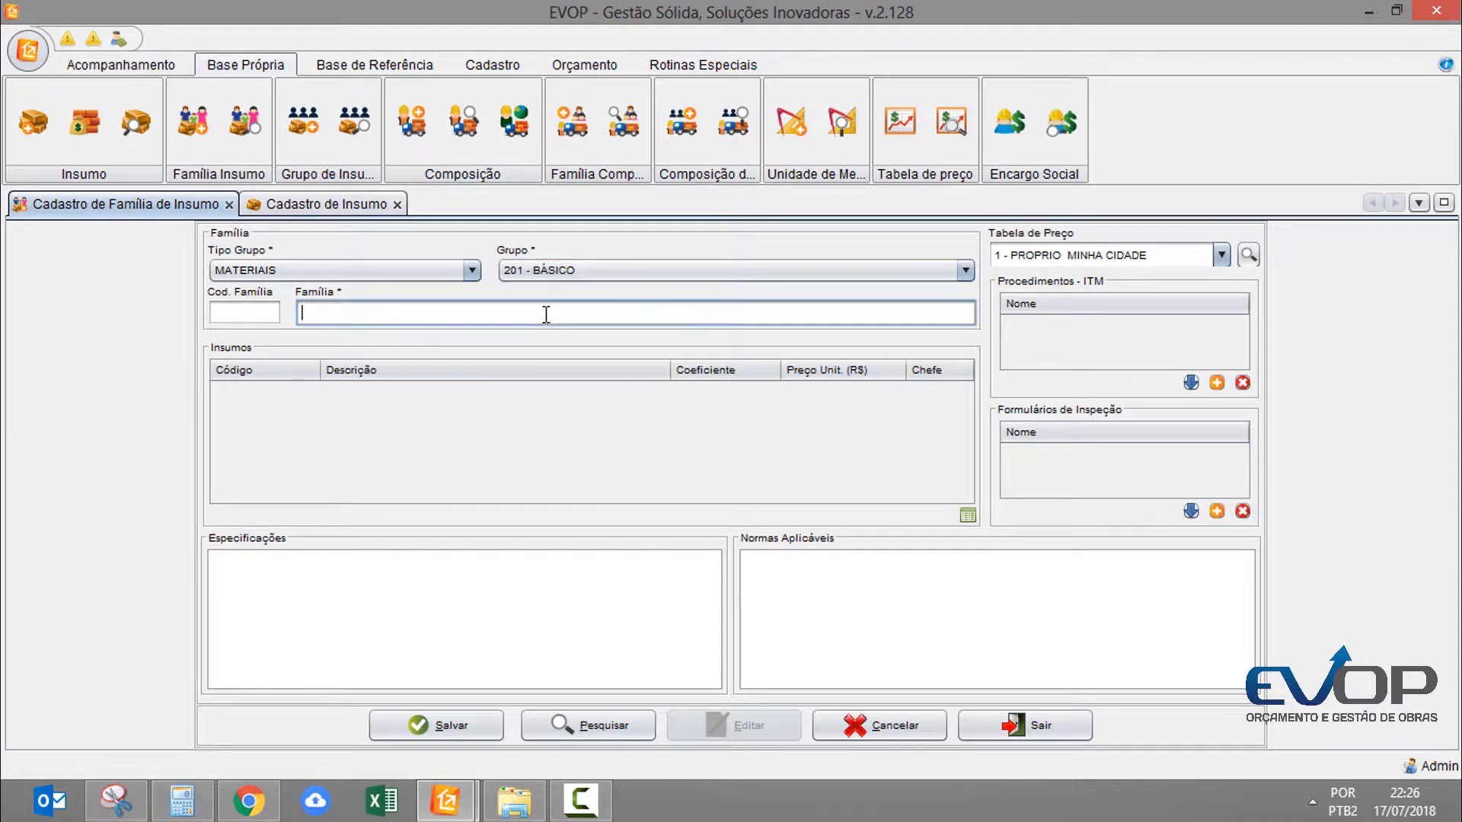
pyautogui.write('CONCRETO ESPECIAL XXX')
# Step: Fill the new family's specifications and applicable standards with placeholder x characters and save the family
pyautogui.click(348, 660)
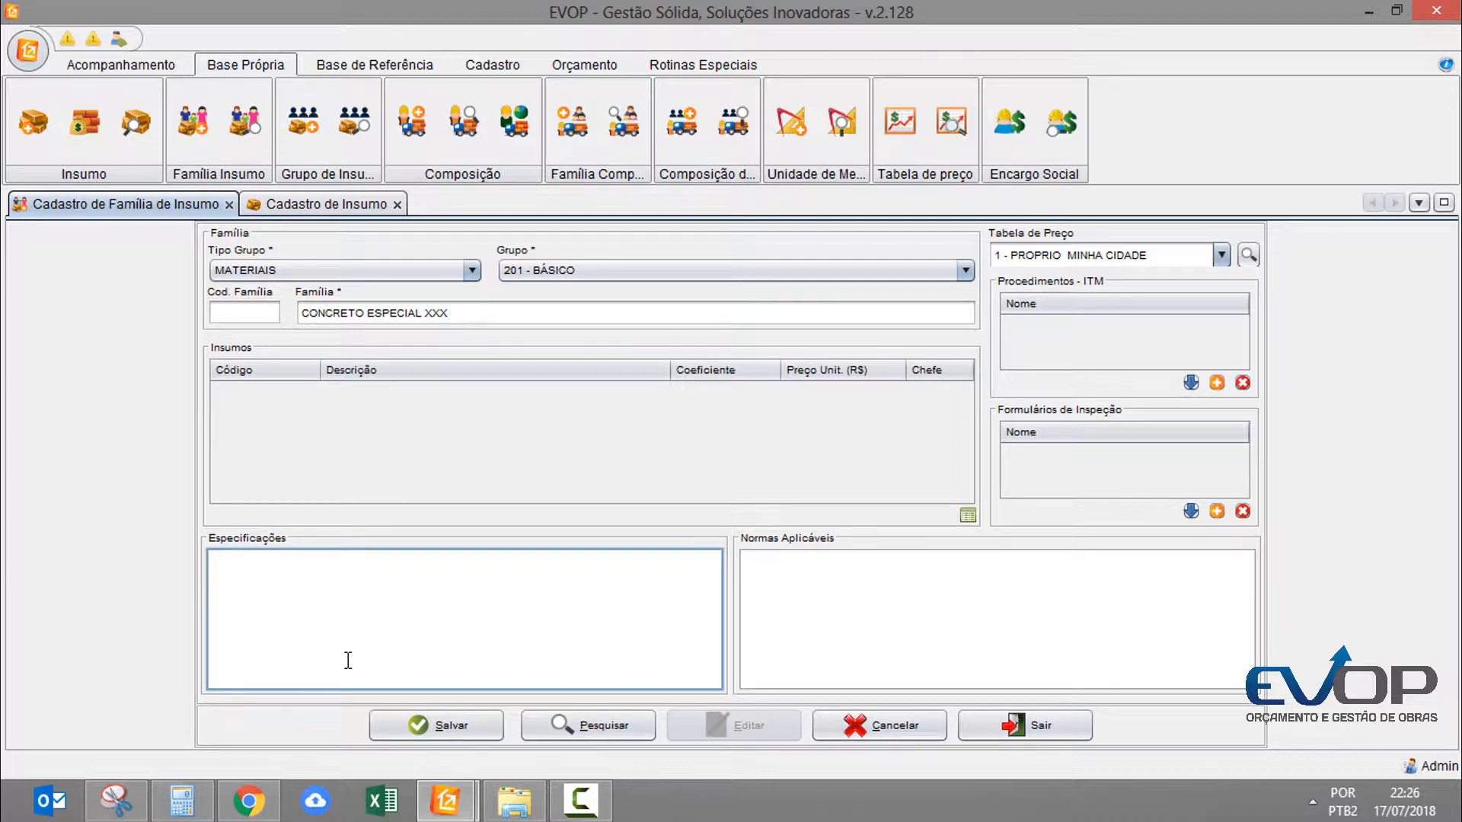
pyautogui.write('xxxxxxxxxxxxx')
pyautogui.click(935, 604)
pyautogui.write('xxxxxxxxx')
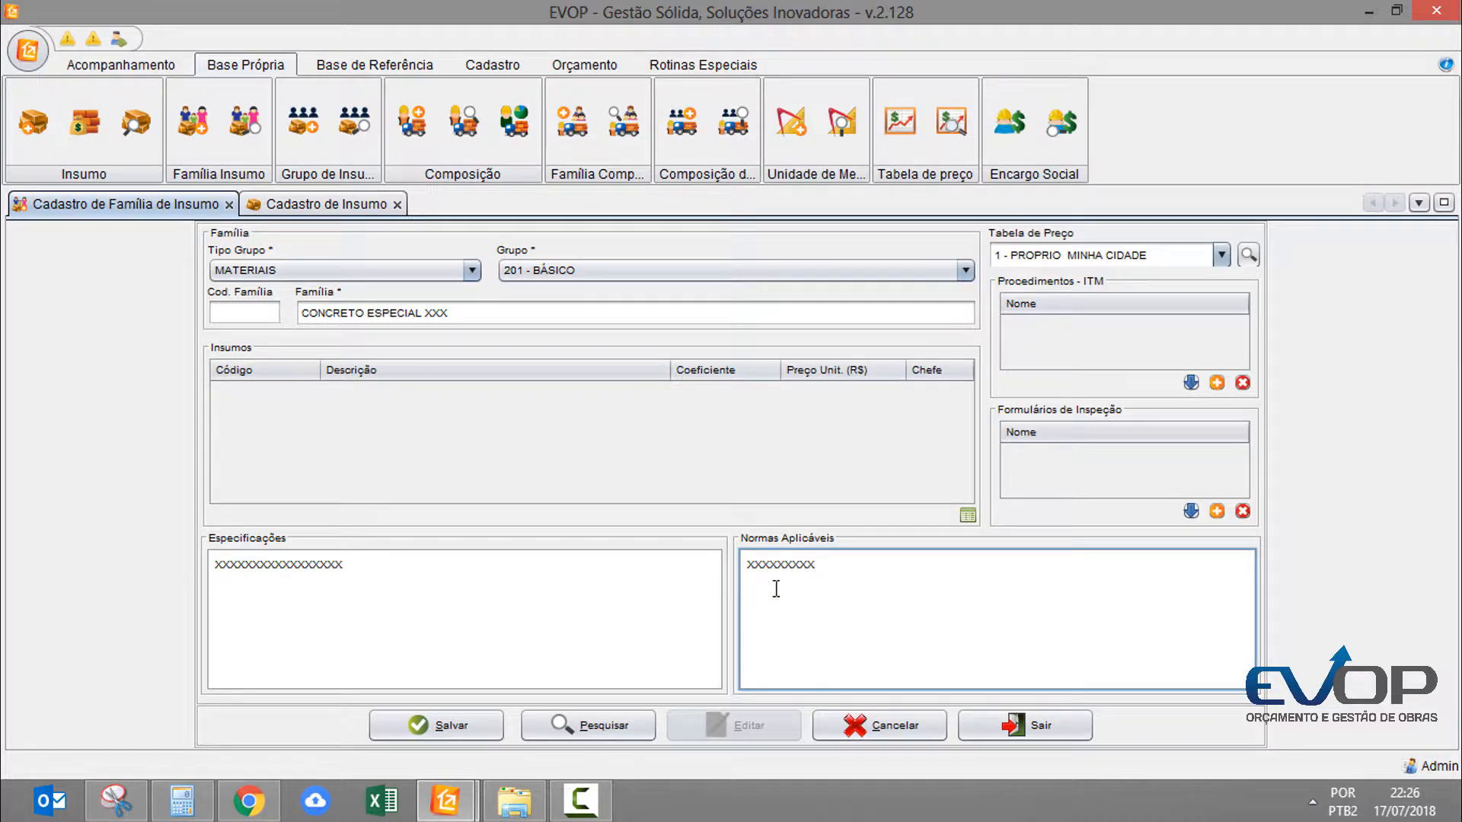
pyautogui.click(450, 719)
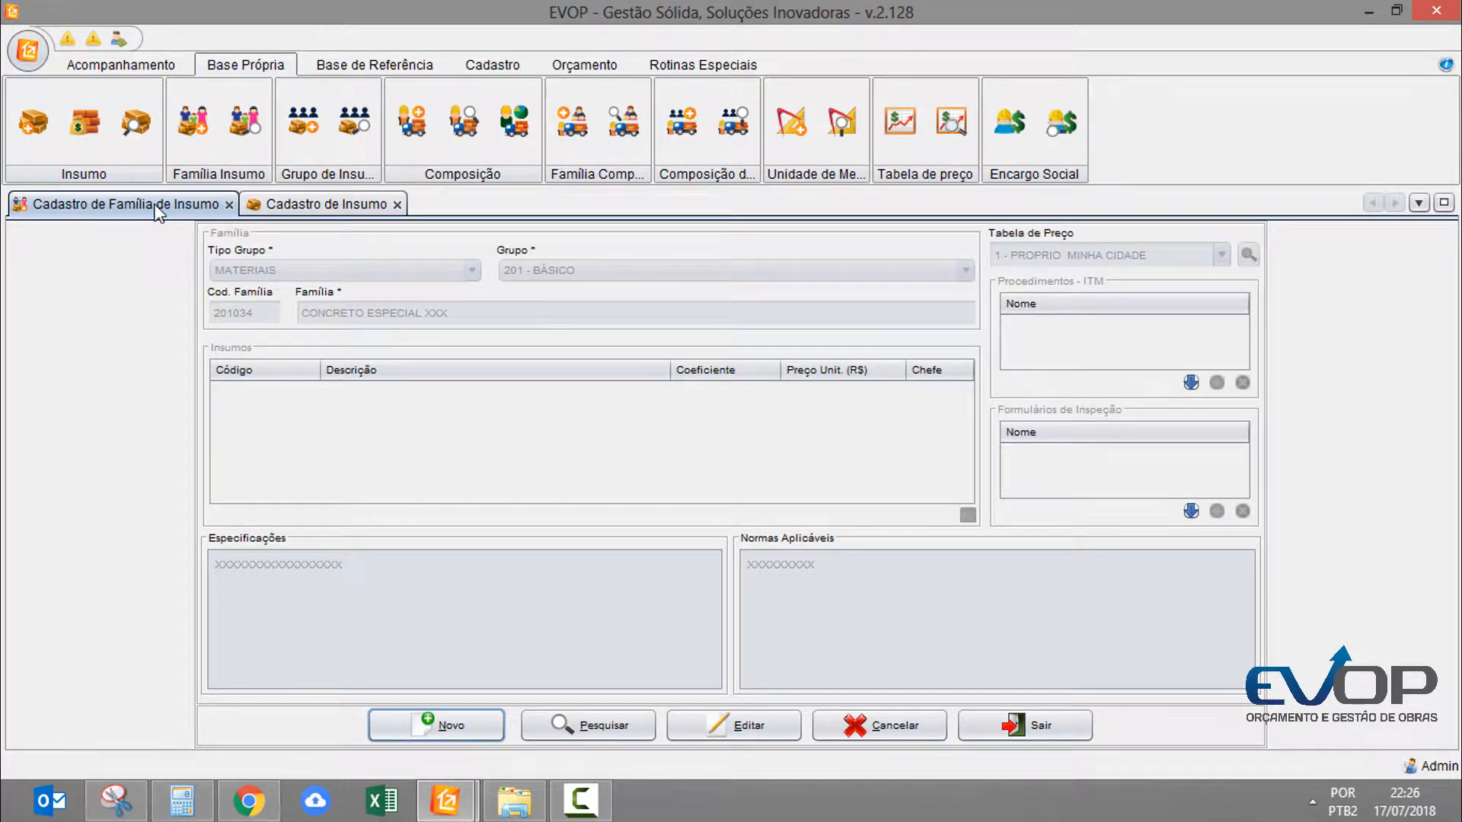
# Step: Assign family 2.01.034 - CONCRETO ESPECIAL XXX to the blank insumo record
pyautogui.hotkey('ctrl', 'Tab')
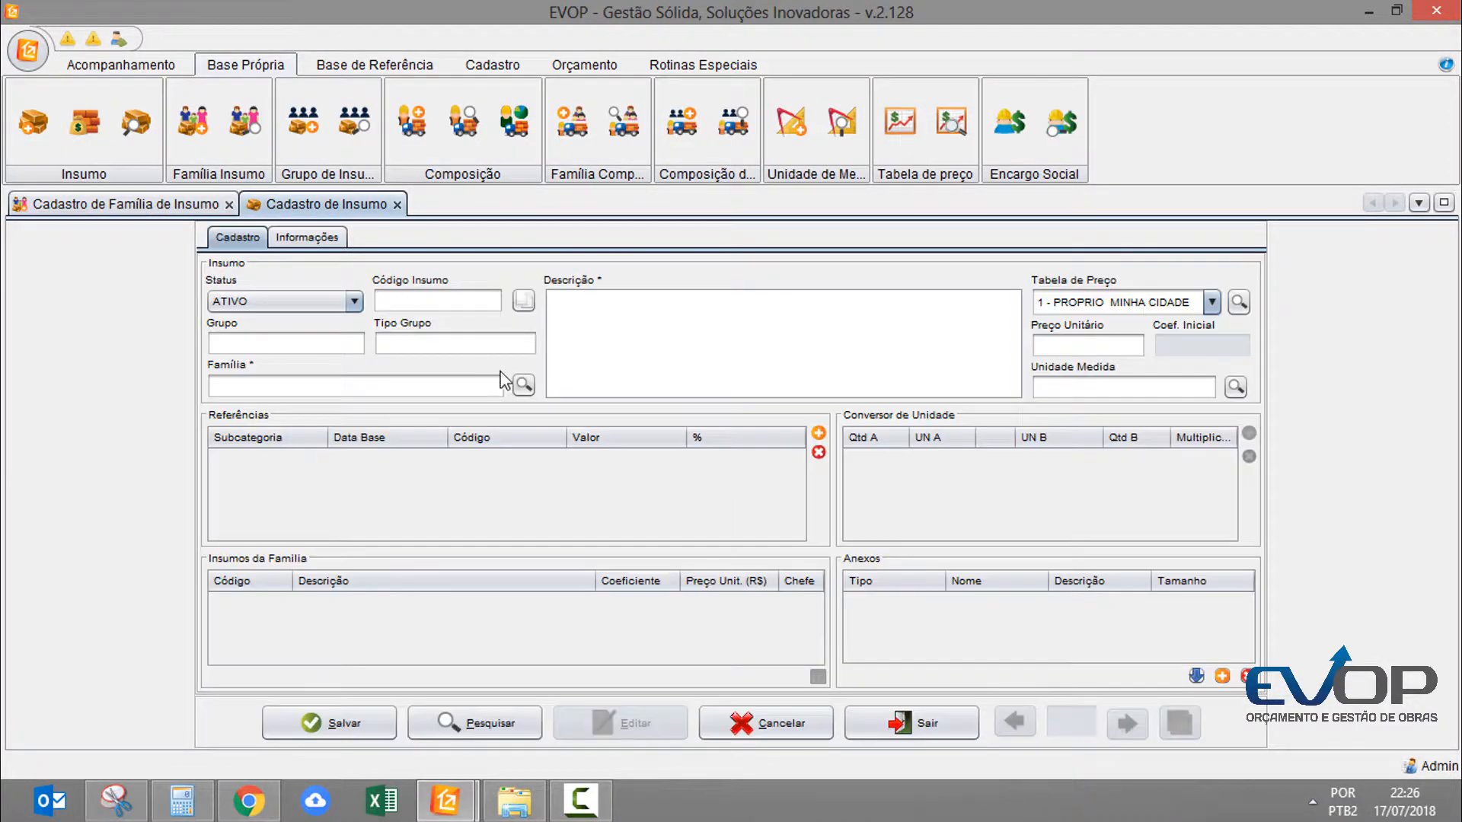
pyautogui.click(516, 383)
pyautogui.write('2.01.0')
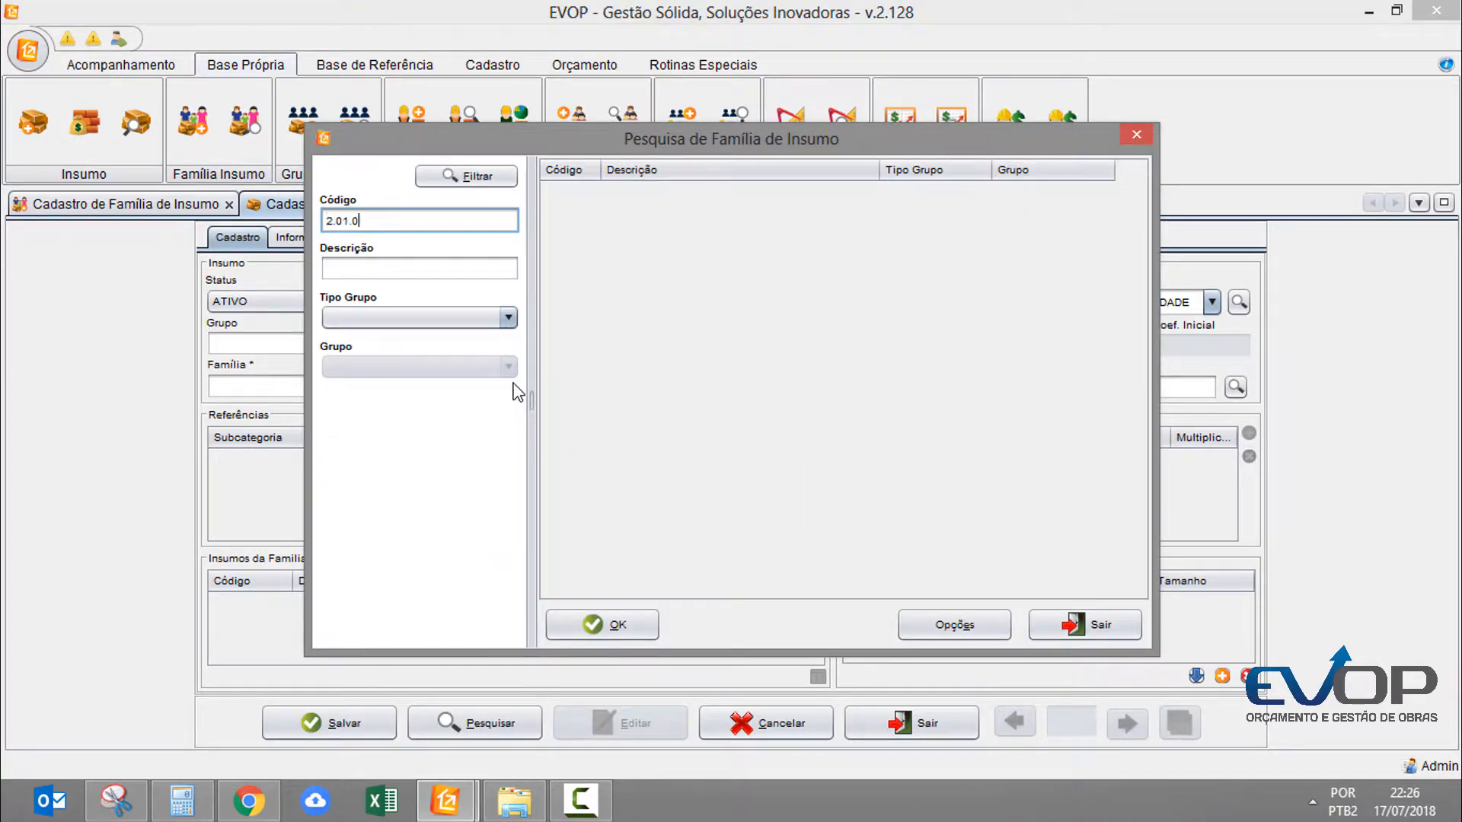
pyautogui.write('34')
pyautogui.press('Return')
pyautogui.press('Return')
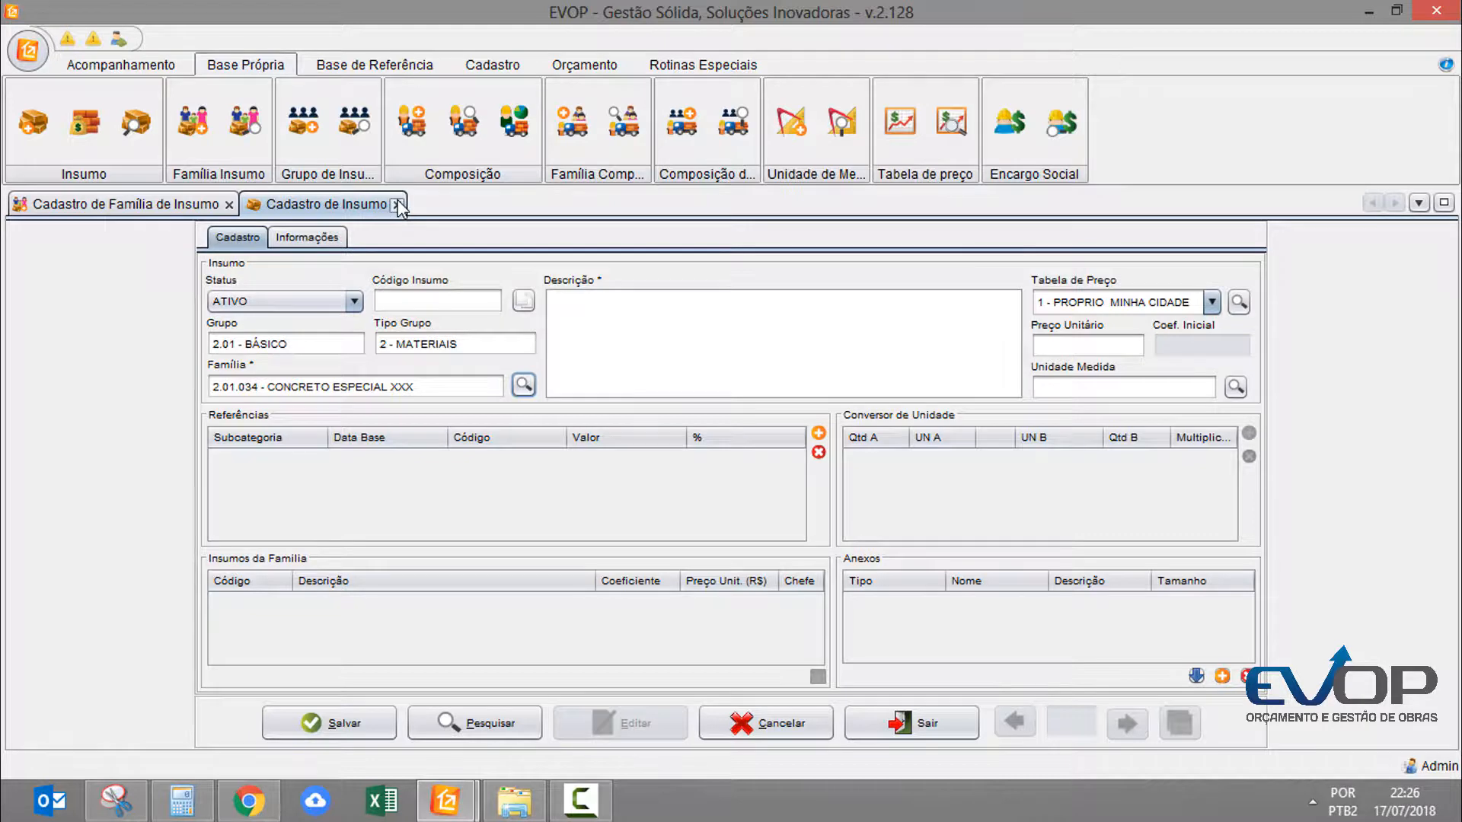
# Step: Begin registering a new insumo group with MATERIAIS as its group type
pyautogui.click(181, 213)
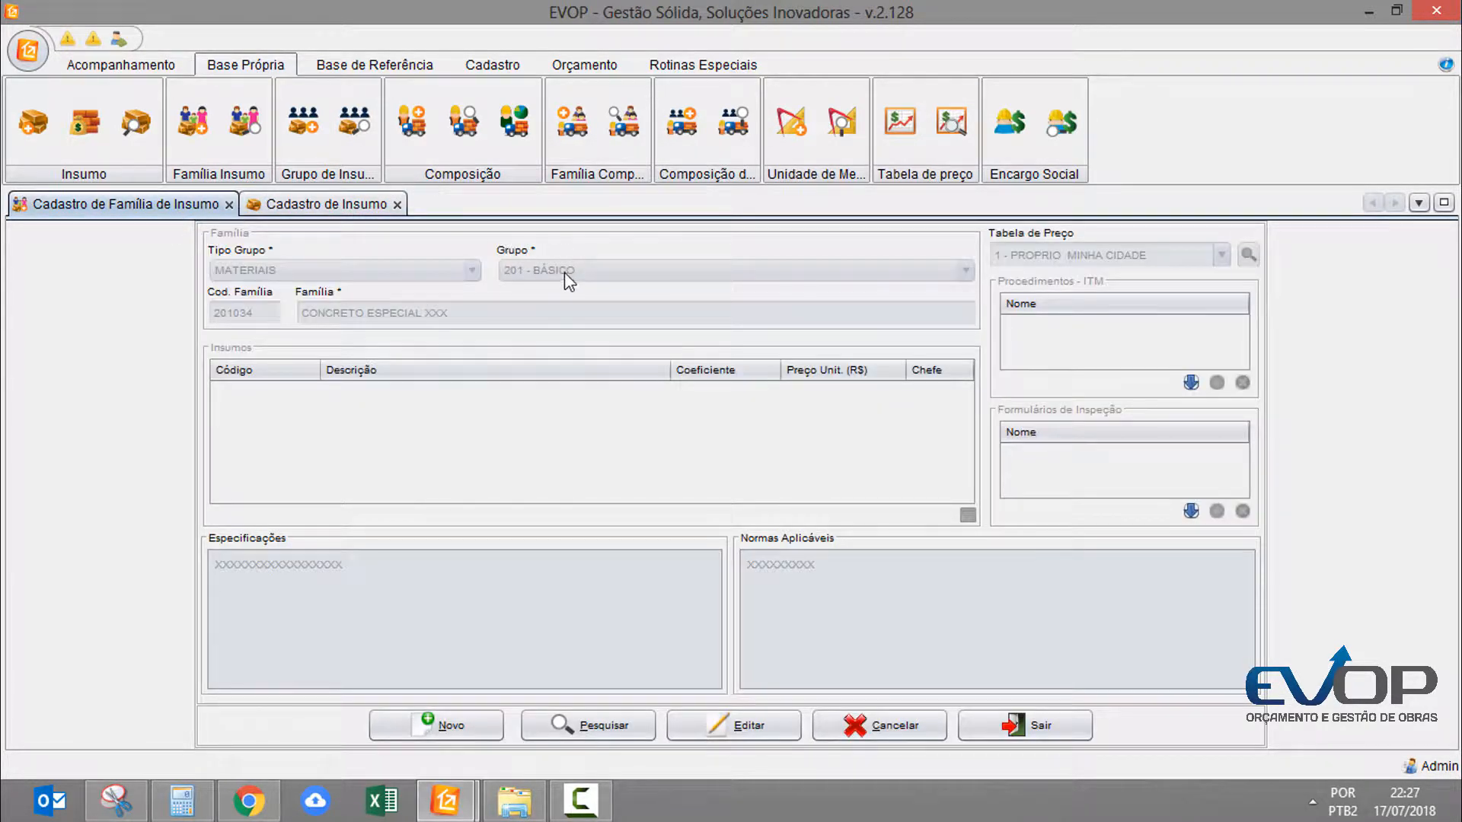
pyautogui.click(304, 121)
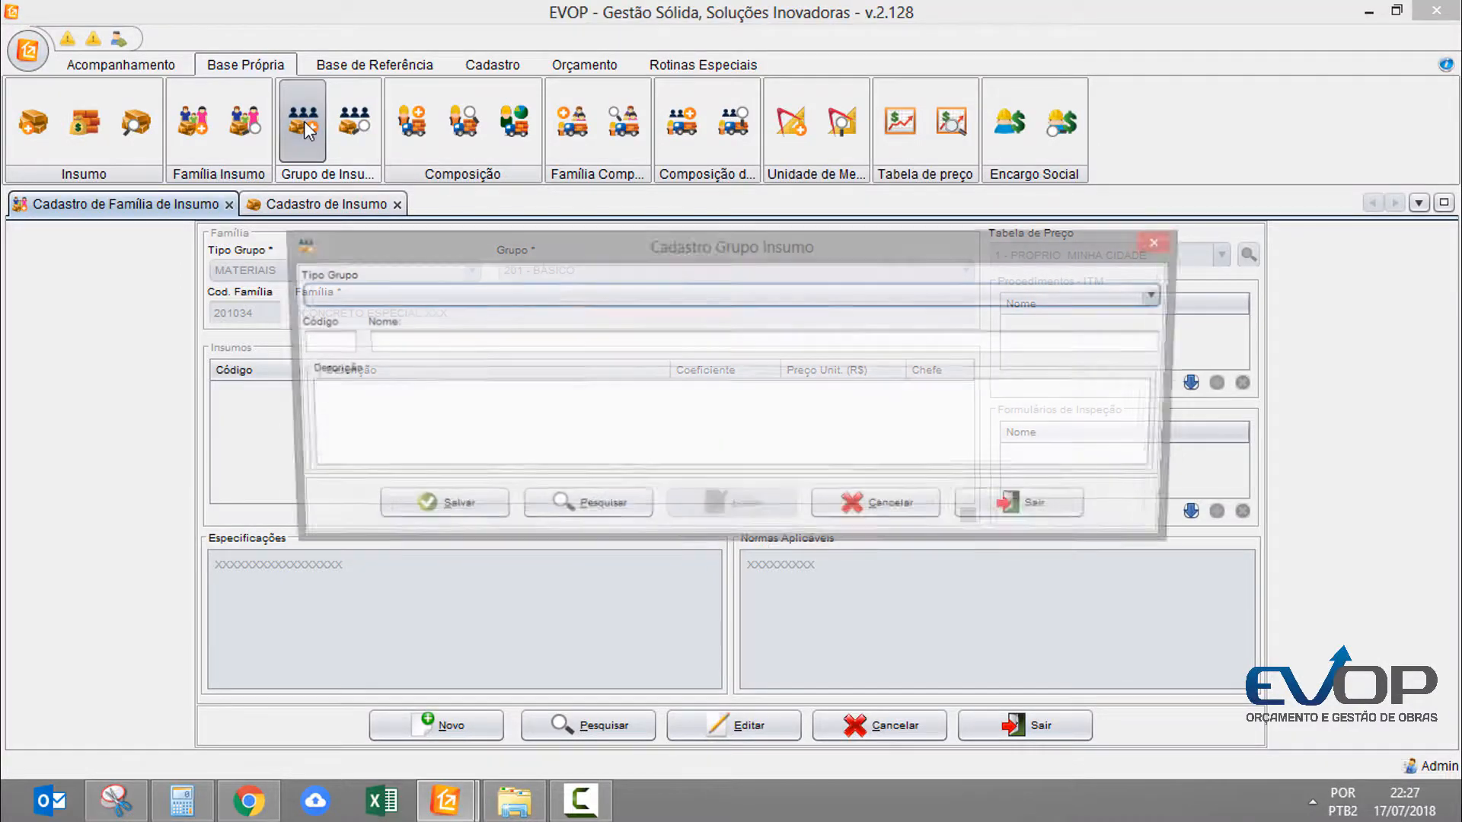
pyautogui.click(470, 295)
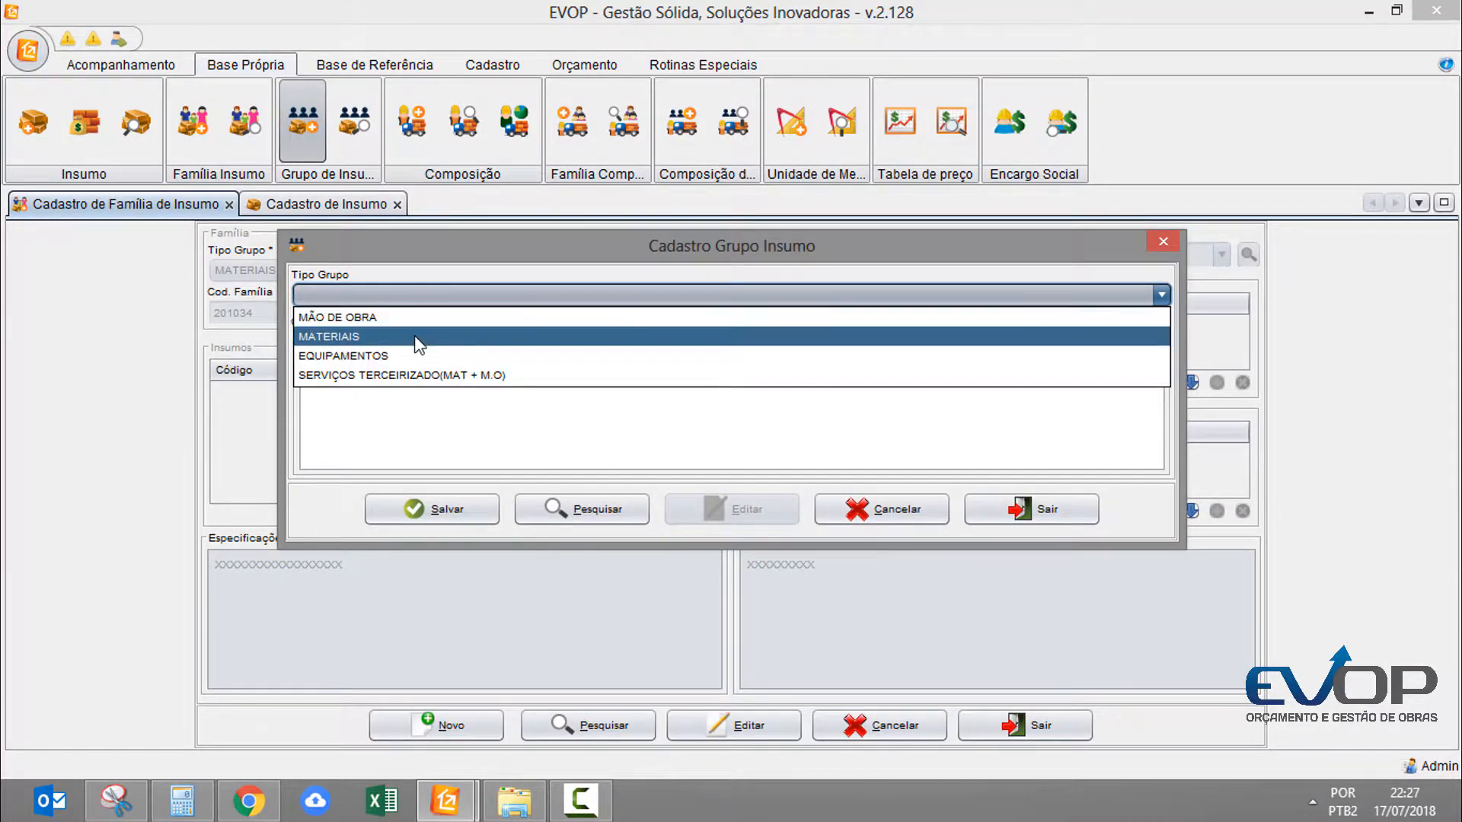
pyautogui.click(416, 337)
pyautogui.click(414, 341)
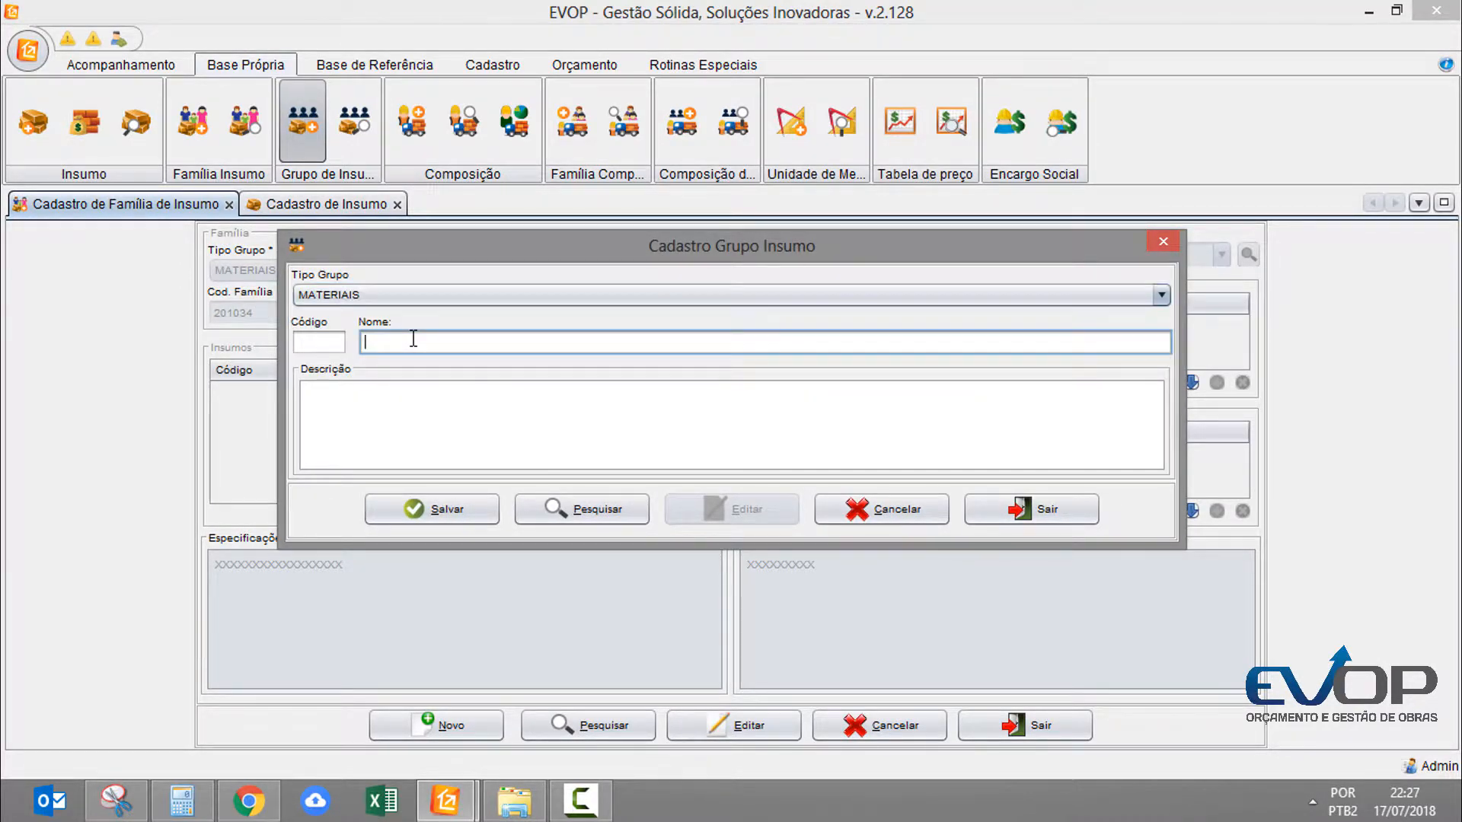
# Step: Discard the unsaved group entry, open the insumo group search and examine the full list of existing groups
pyautogui.click(596, 504)
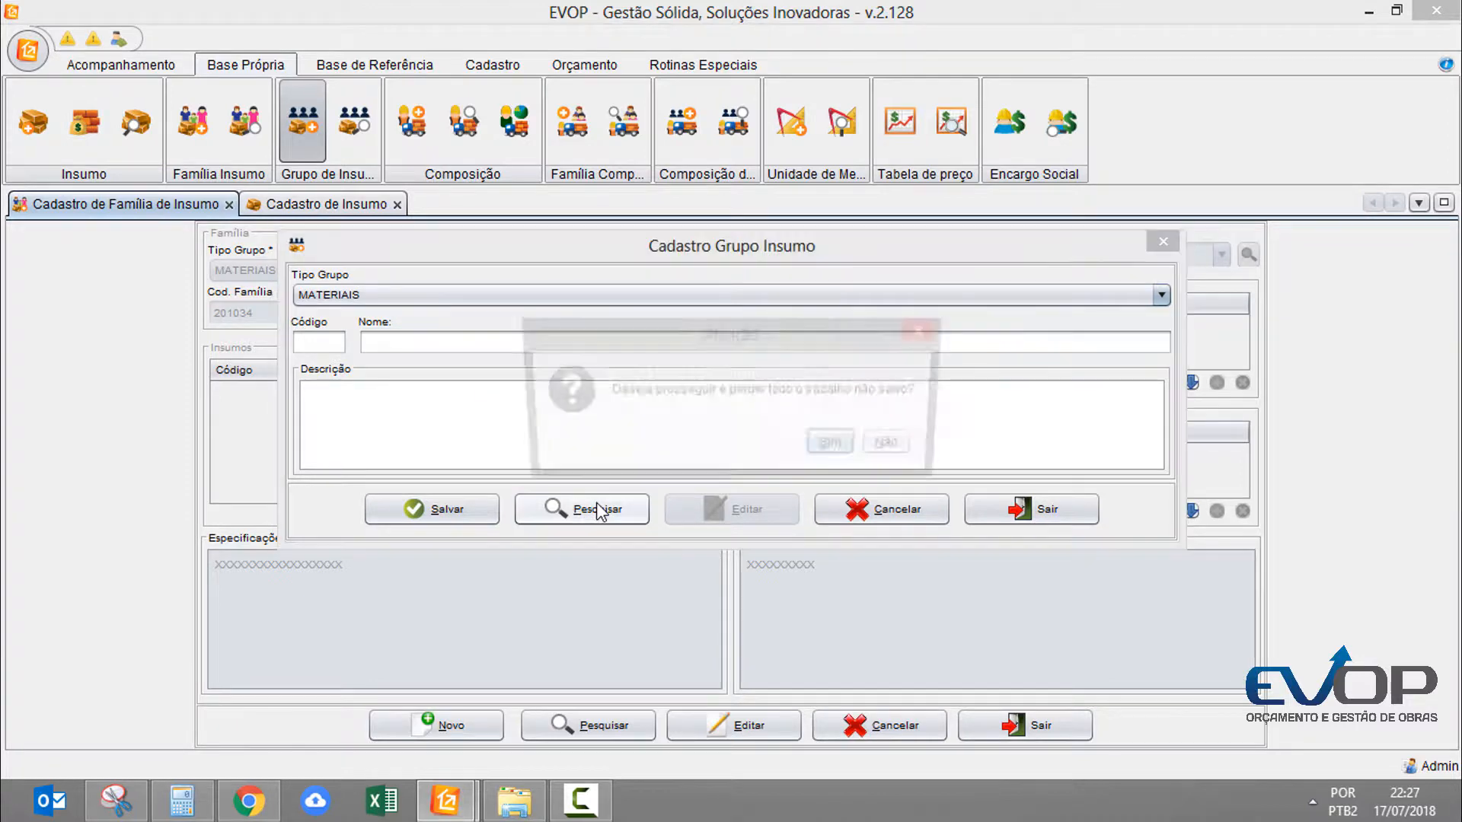
pyautogui.press('Return')
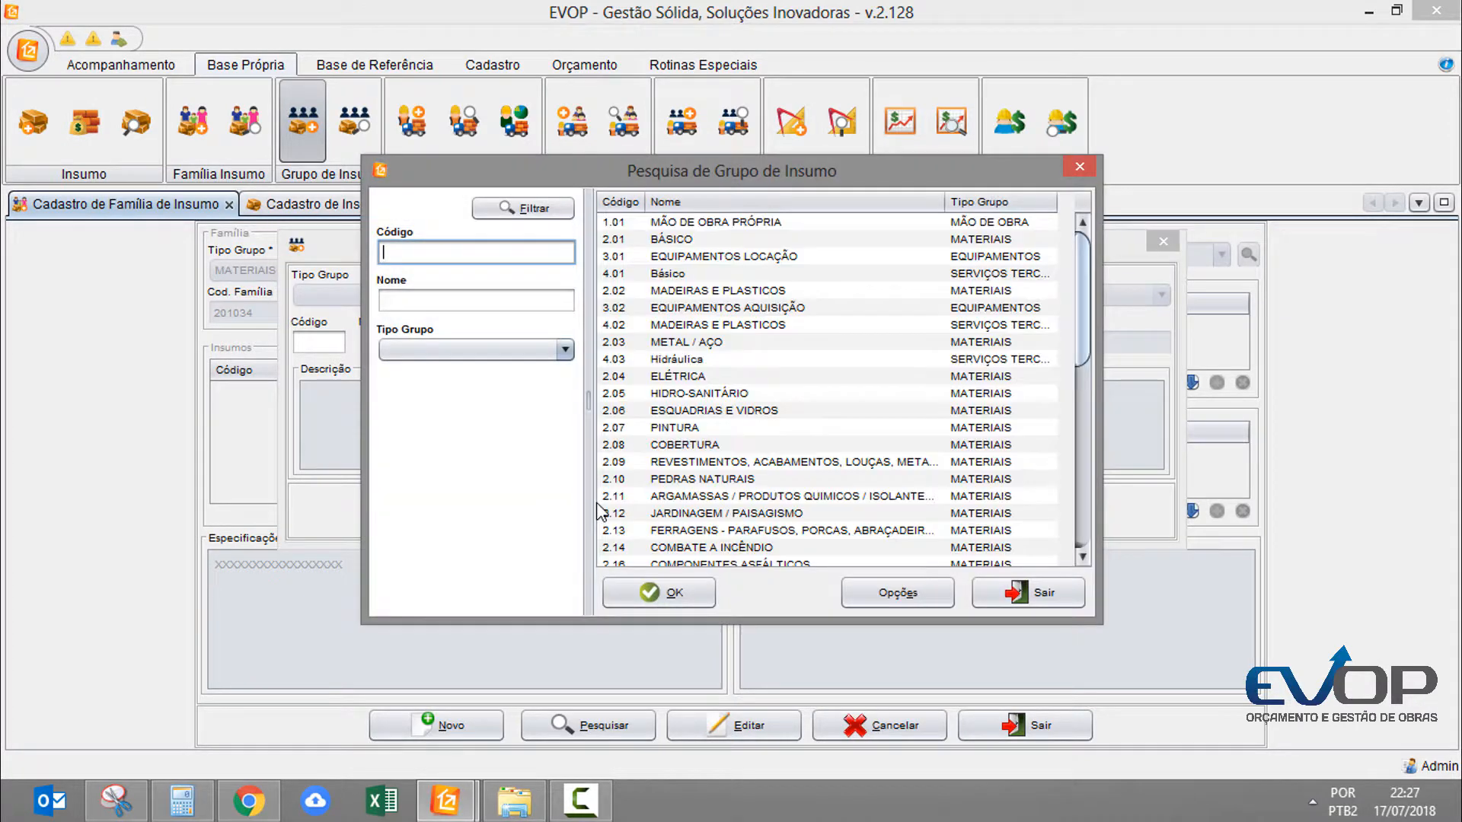
pyautogui.click(733, 344)
pyautogui.press('Down')
pyautogui.press('Down')
pyautogui.press('Down')
pyautogui.press('Down')
pyautogui.press('Down')
pyautogui.press('Down')
pyautogui.press('Down')
pyautogui.press('Down')
pyautogui.press('Down')
pyautogui.press('Down')
pyautogui.press('Down')
pyautogui.press('Down')
pyautogui.press('Up')
pyautogui.press('Up')
pyautogui.press('Up')
pyautogui.press('Up')
pyautogui.press('Up')
pyautogui.press('Up')
pyautogui.press('Up')
pyautogui.press('Up')
pyautogui.press('Up')
pyautogui.press('Up')
pyautogui.press('Up')
pyautogui.press('Up')
pyautogui.press('Up')
pyautogui.press('Up')
pyautogui.press('Up')
pyautogui.press('Up')
pyautogui.press('Up')
pyautogui.press('Up')
pyautogui.press('Up')
pyautogui.press('Up')
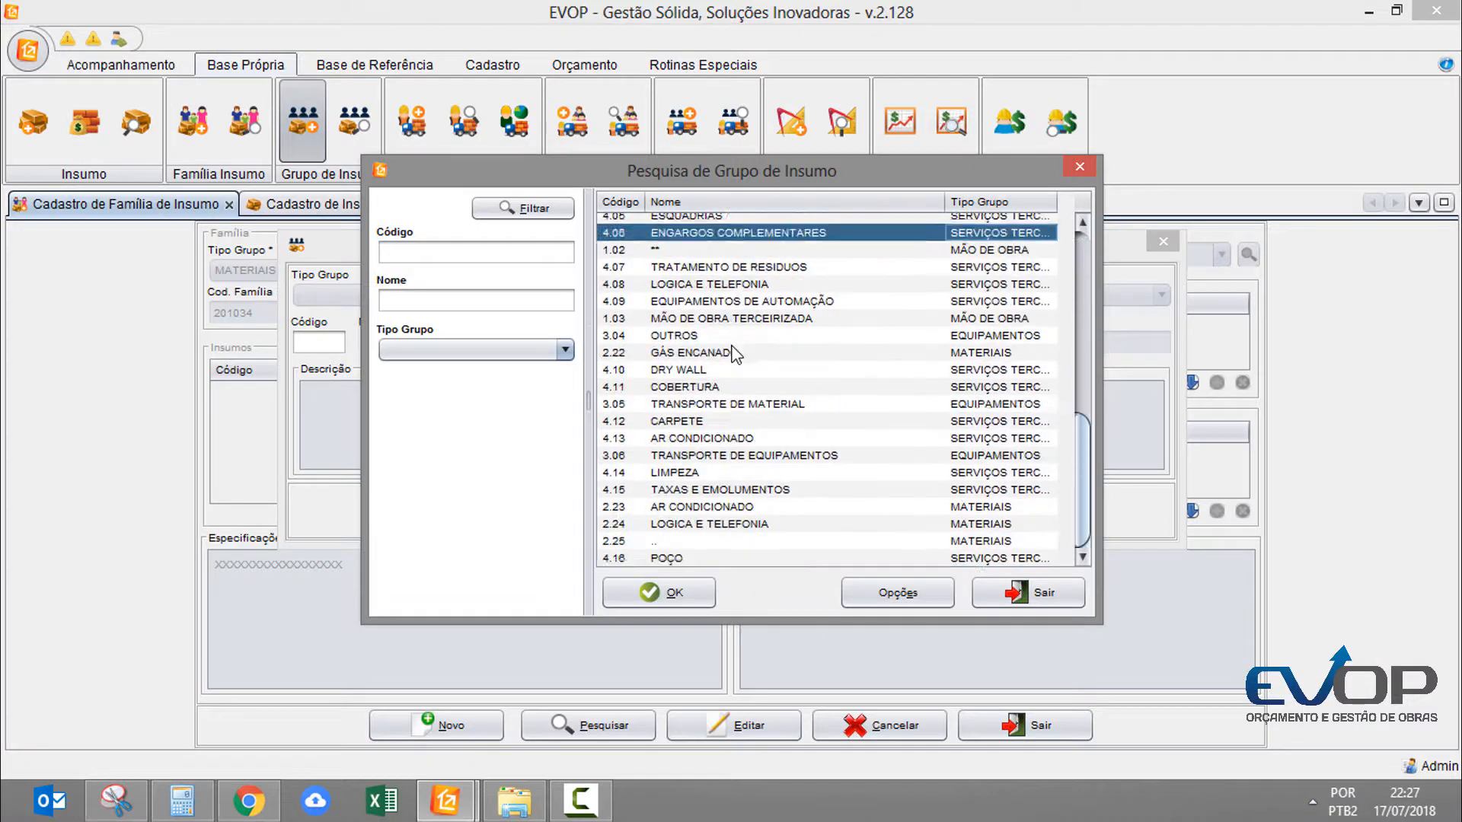
pyautogui.press('Down')
pyautogui.press('Down')
pyautogui.press('Down')
pyautogui.press('Down')
pyautogui.press('Down')
pyautogui.press('Down')
pyautogui.press('Down')
pyautogui.press('Down')
pyautogui.press('Down')
pyautogui.press('Down')
pyautogui.press('Down')
pyautogui.press('Down')
pyautogui.press('Down')
pyautogui.press('Down')
pyautogui.press('Down')
pyautogui.press('Down')
pyautogui.press('Down')
pyautogui.press('Down')
pyautogui.press('Down')
pyautogui.press('Down')
pyautogui.press('Up')
pyautogui.press('Up')
pyautogui.press('Up')
pyautogui.press('Up')
pyautogui.press('Up')
pyautogui.press('Up')
pyautogui.press('Up')
pyautogui.press('Up')
pyautogui.press('Up')
pyautogui.press('Up')
pyautogui.press('Up')
pyautogui.press('Up')
pyautogui.press('Up')
pyautogui.press('Up')
pyautogui.press('Up')
pyautogui.press('Up')
pyautogui.press('Up')
pyautogui.press('Up')
pyautogui.press('Up')
pyautogui.press('Up')
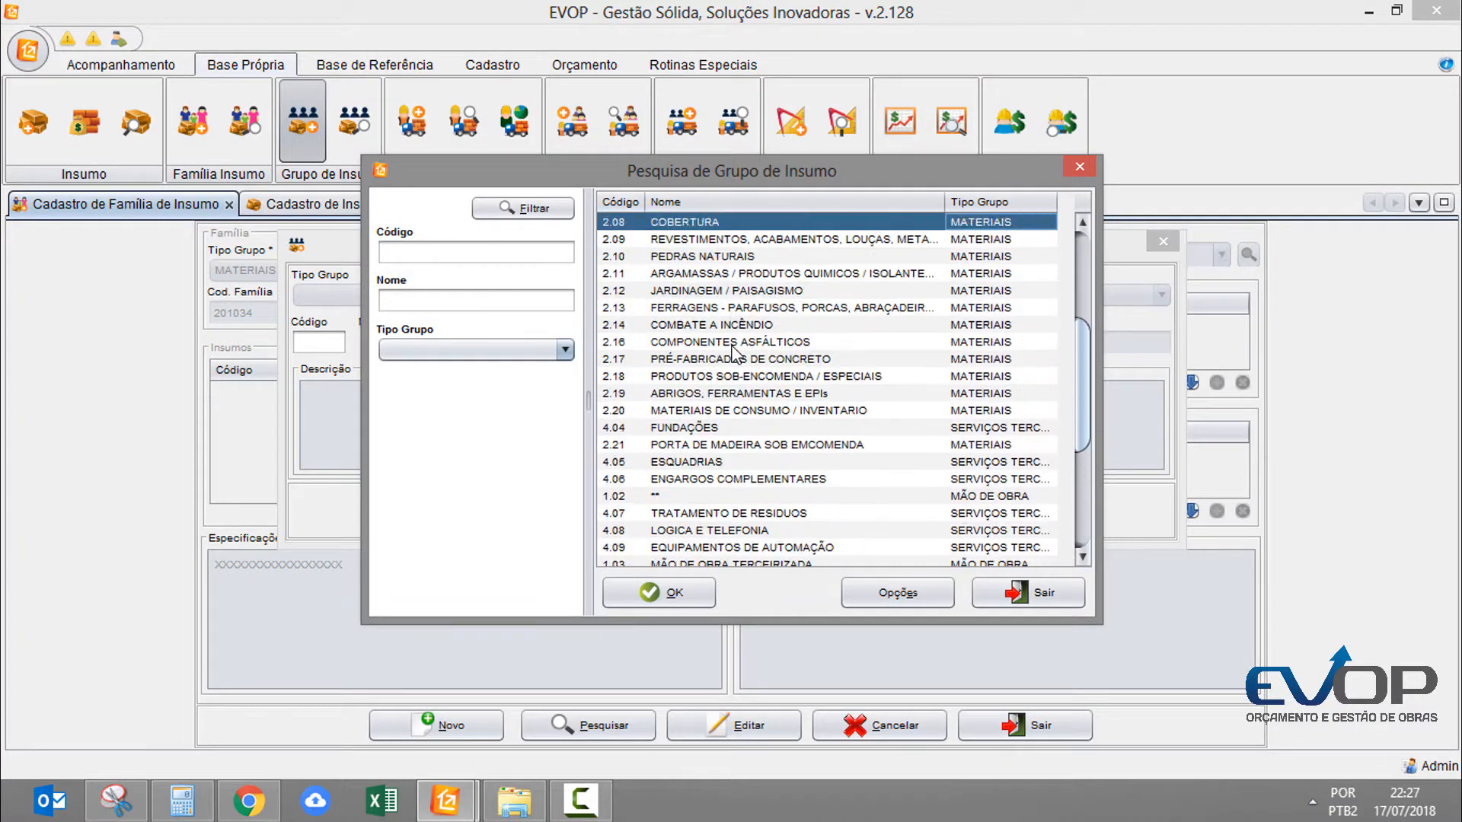
pyautogui.press('Down')
pyautogui.press('Down')
pyautogui.press('Down')
pyautogui.press('Down')
pyautogui.press('Down')
pyautogui.press('Down')
pyautogui.press('Down')
pyautogui.press('Down')
pyautogui.press('Down')
pyautogui.press('Down')
pyautogui.press('Down')
pyautogui.press('Down')
pyautogui.press('Down')
pyautogui.press('Down')
pyautogui.press('Down')
pyautogui.press('Down')
pyautogui.press('Down')
pyautogui.press('Down')
pyautogui.press('Down')
pyautogui.press('Down')
pyautogui.press('Down')
pyautogui.press('Down')
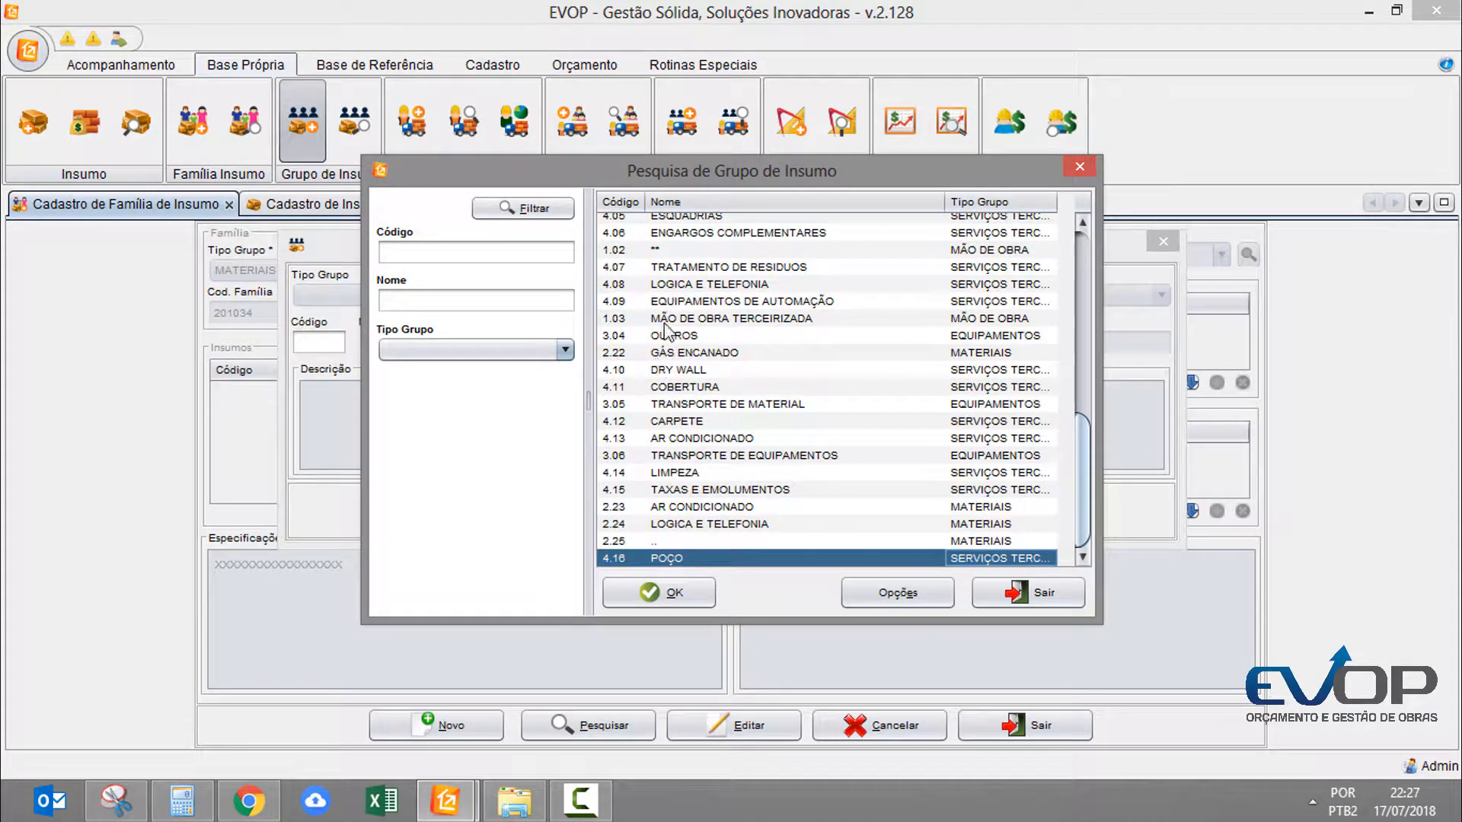
# Step: Sort the insumo groups by code, review them from the beginning, and close the group search and registration
pyautogui.click(627, 202)
pyautogui.click(610, 339)
pyautogui.click(615, 303)
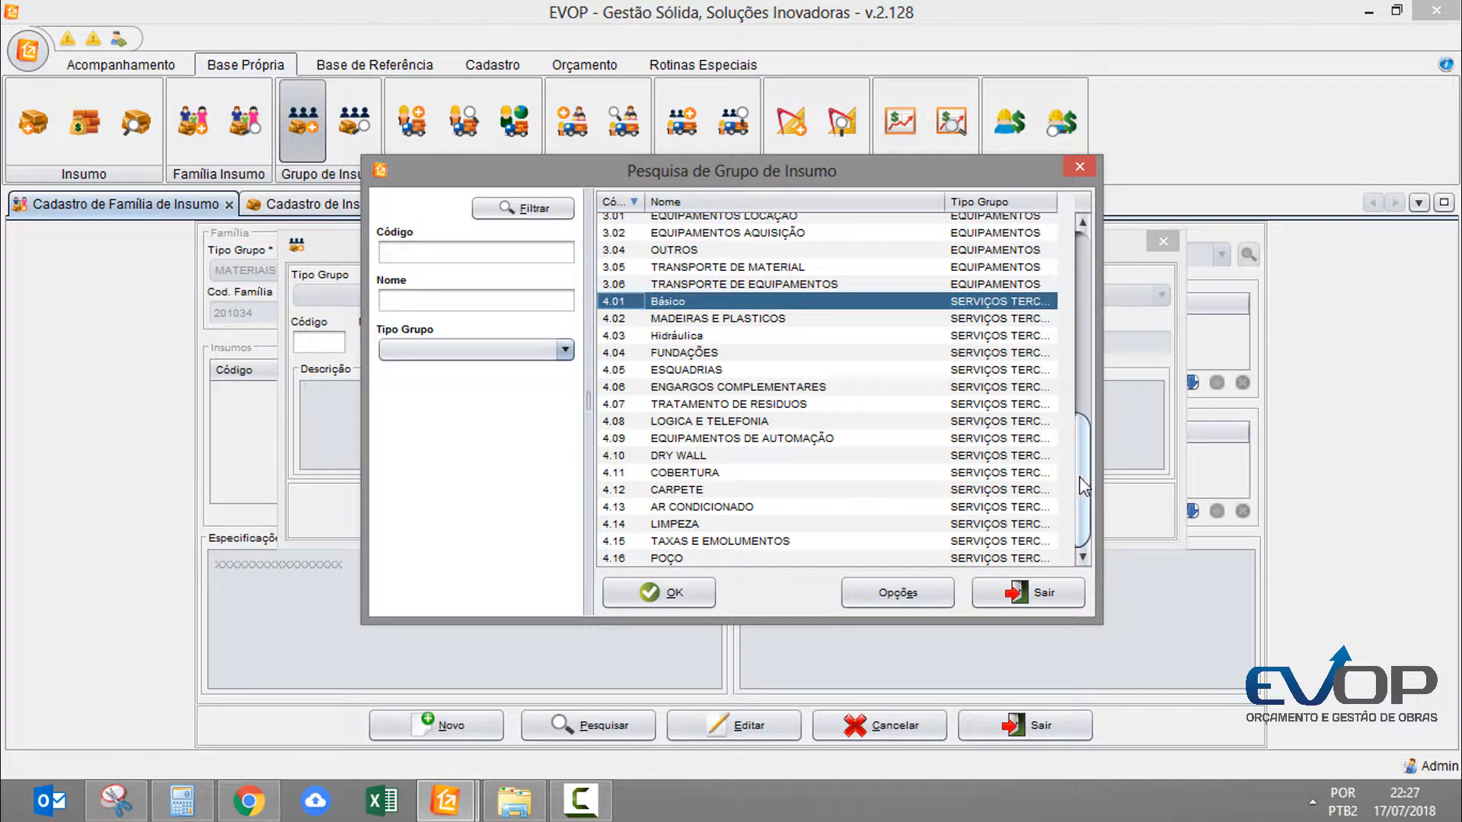
pyautogui.moveTo(1082, 466); pyautogui.dragTo(1098, 285)
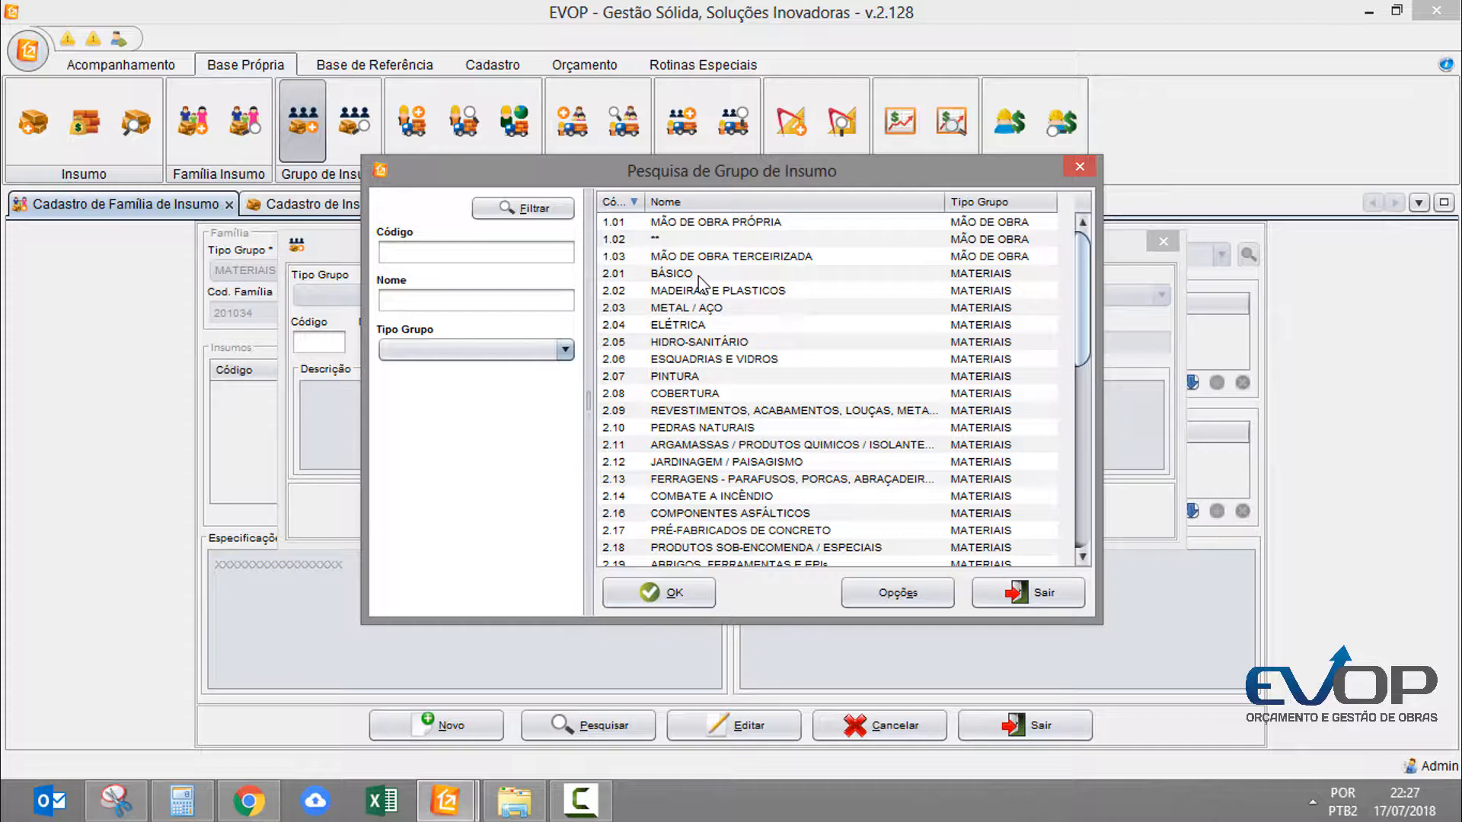
pyautogui.click(1080, 166)
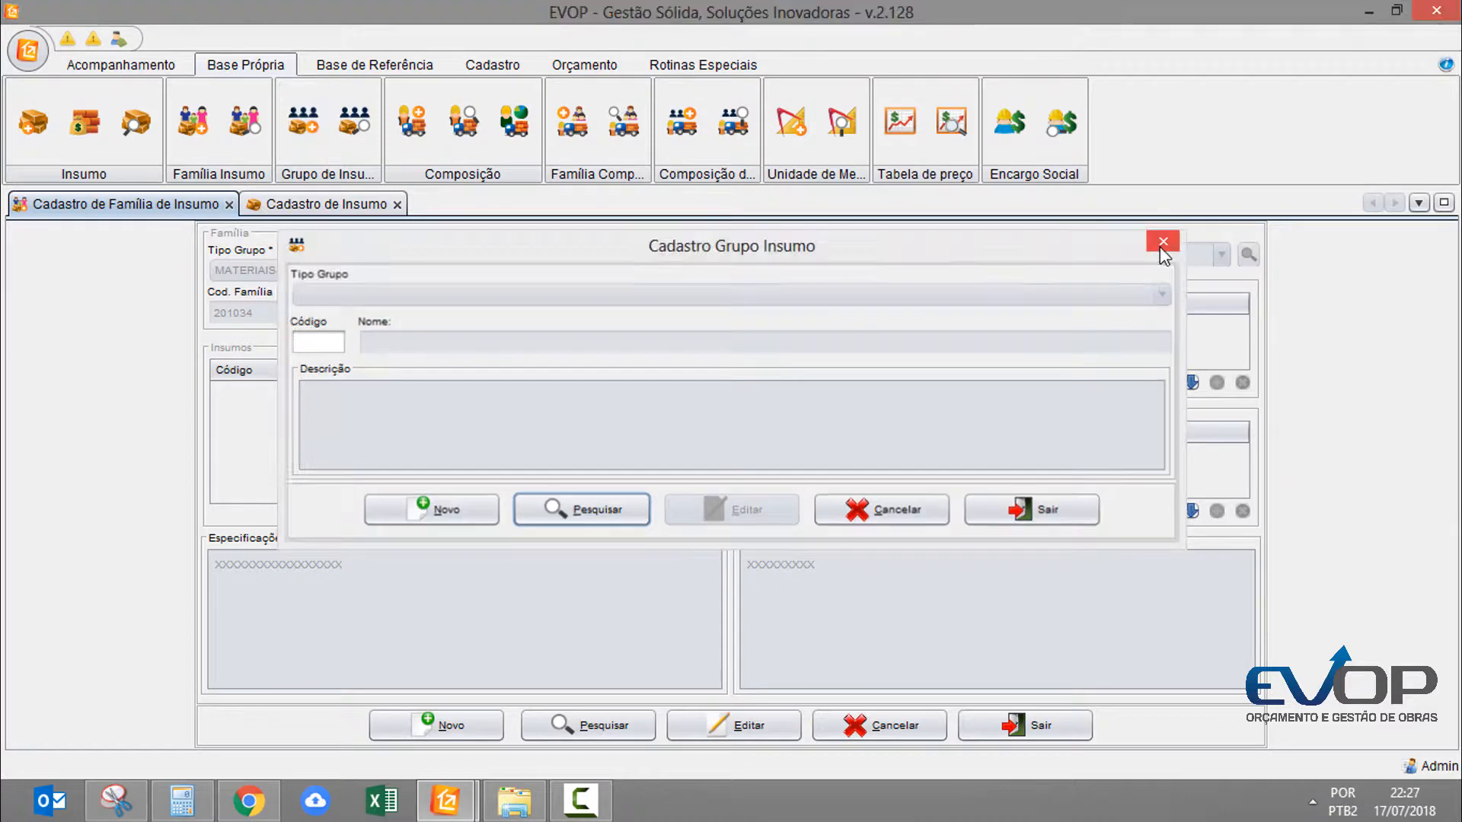
pyautogui.click(1158, 247)
# Step: Return to the insumo registration, open its family search, and filter the families by description BA and by code 4.01
pyautogui.click(286, 206)
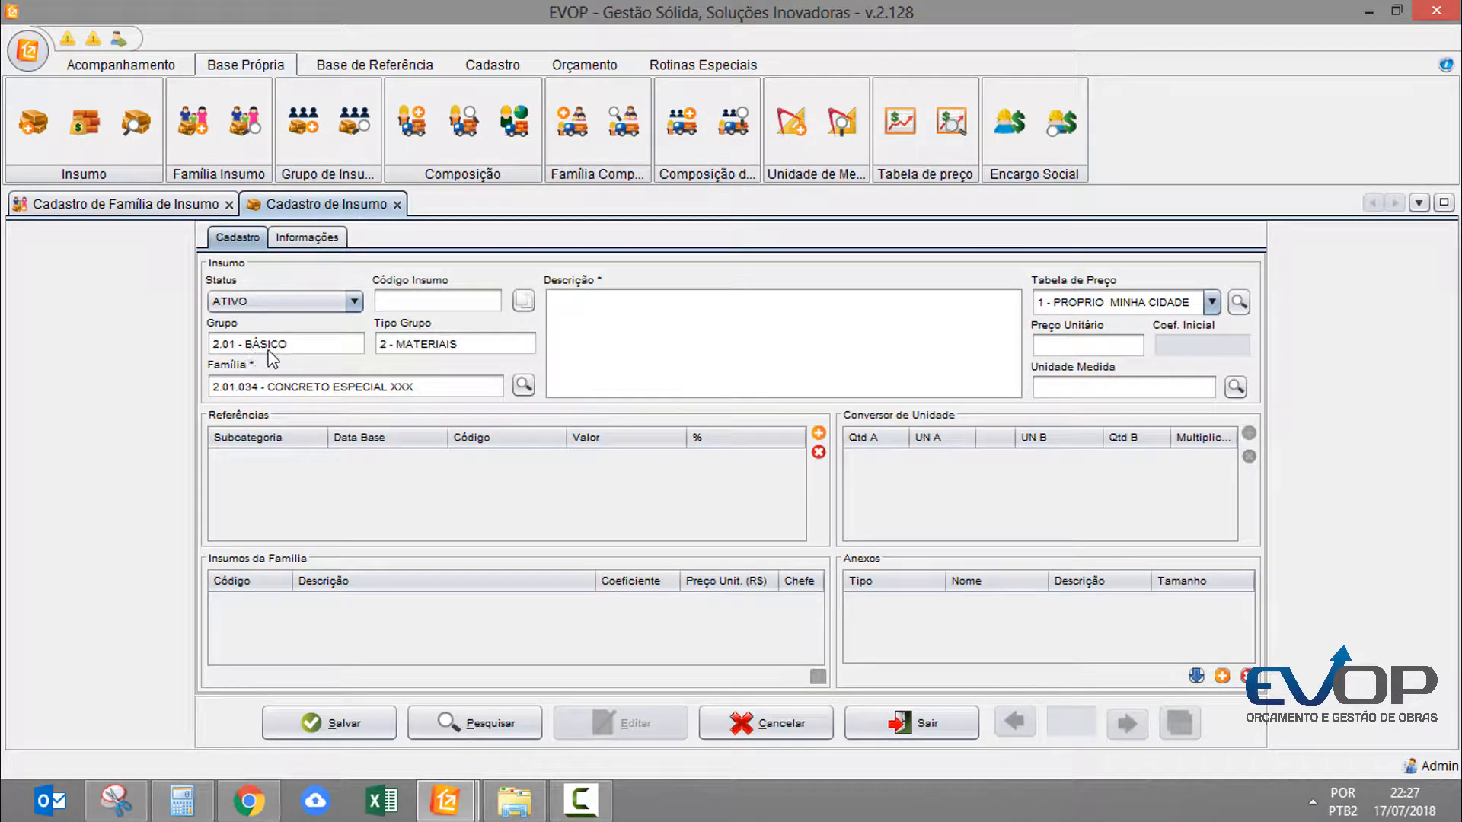
pyautogui.click(523, 385)
pyautogui.write('B')
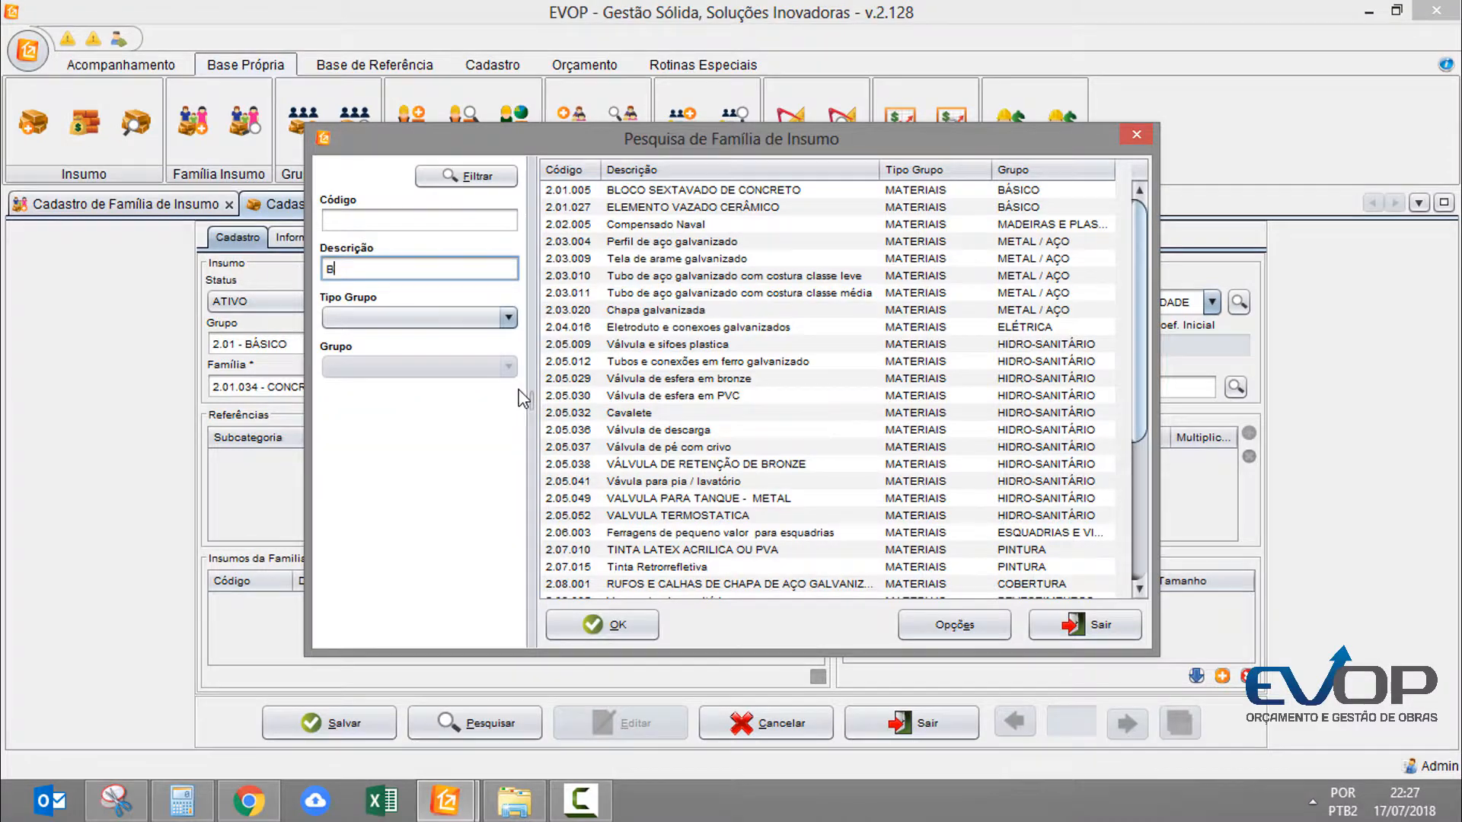
pyautogui.write('A')
pyautogui.press('Return')
pyautogui.write('4')
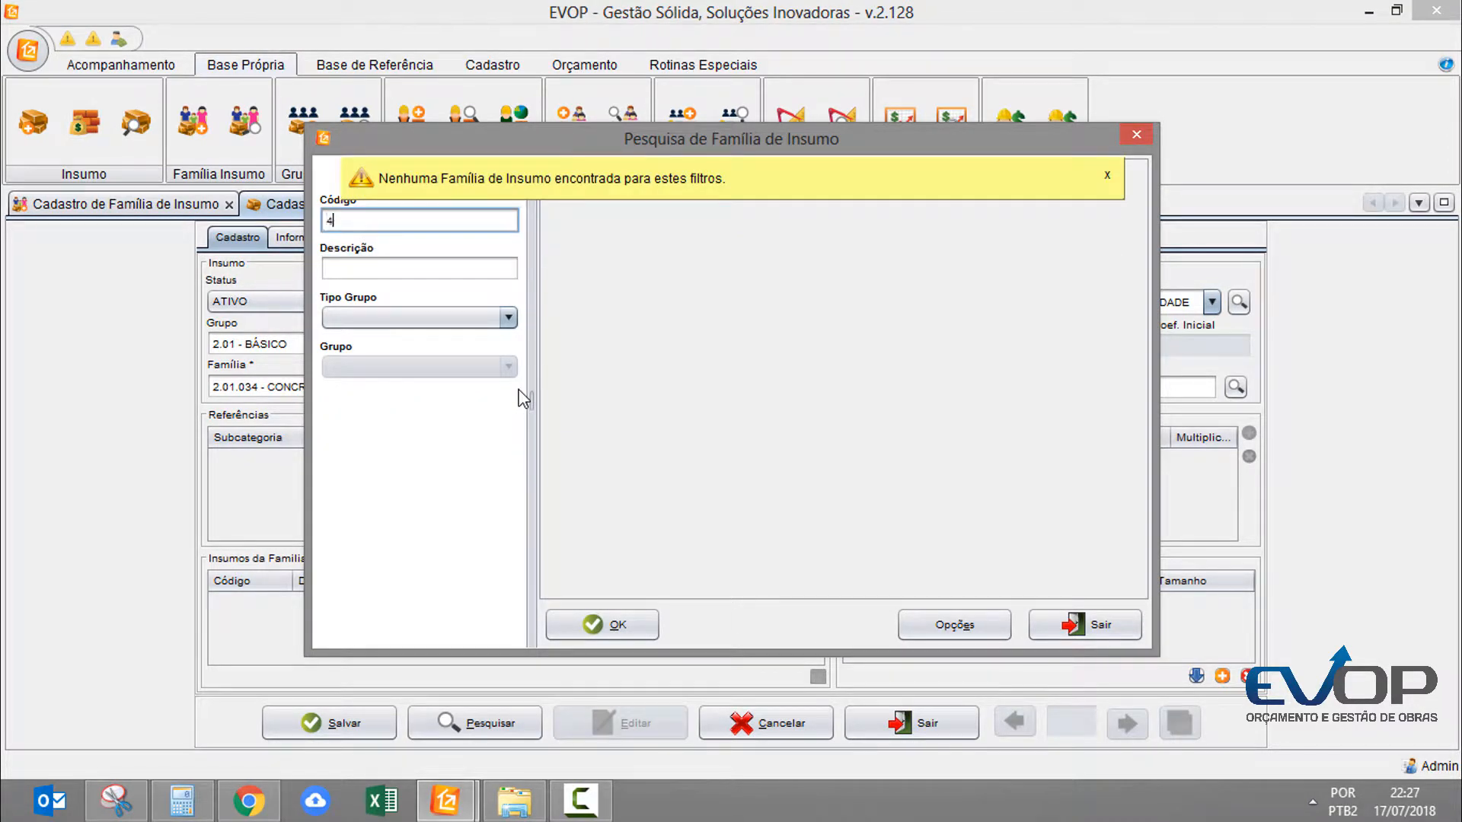
pyautogui.write('.01')
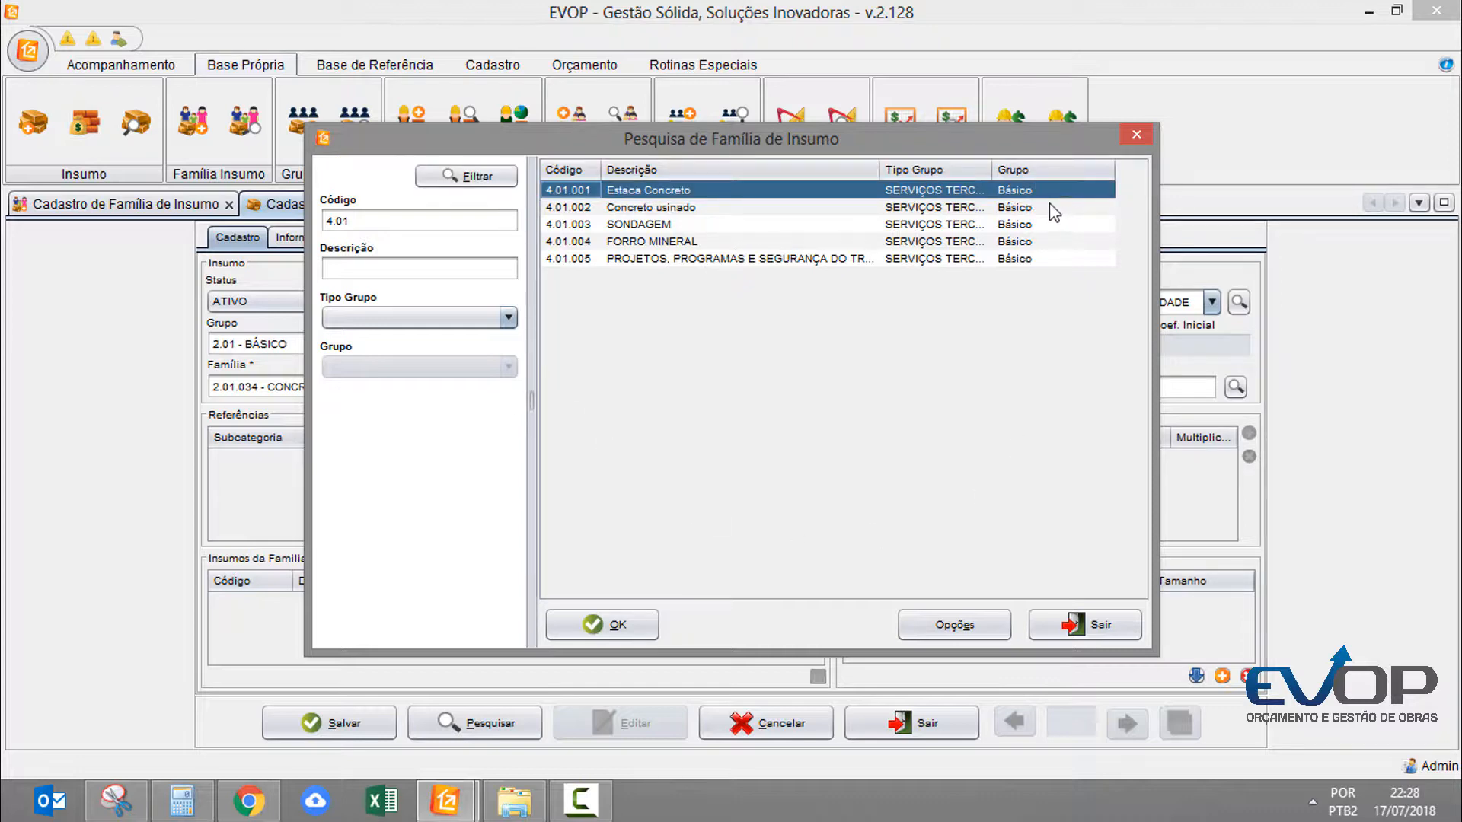
# Step: Filter the insumo families by code 2, browse the MATERIAIS families in the BÁSICO group, and close the search
pyautogui.doubleClick(428, 228)
pyautogui.write('2')
pyautogui.press('Down')
pyautogui.press('Down')
pyautogui.press('Down')
pyautogui.press('Down')
pyautogui.press('Down')
pyautogui.press('Down')
pyautogui.press('Down')
pyautogui.press('Down')
pyautogui.press('Down')
pyautogui.press('Down')
pyautogui.press('Down')
pyautogui.press('Down')
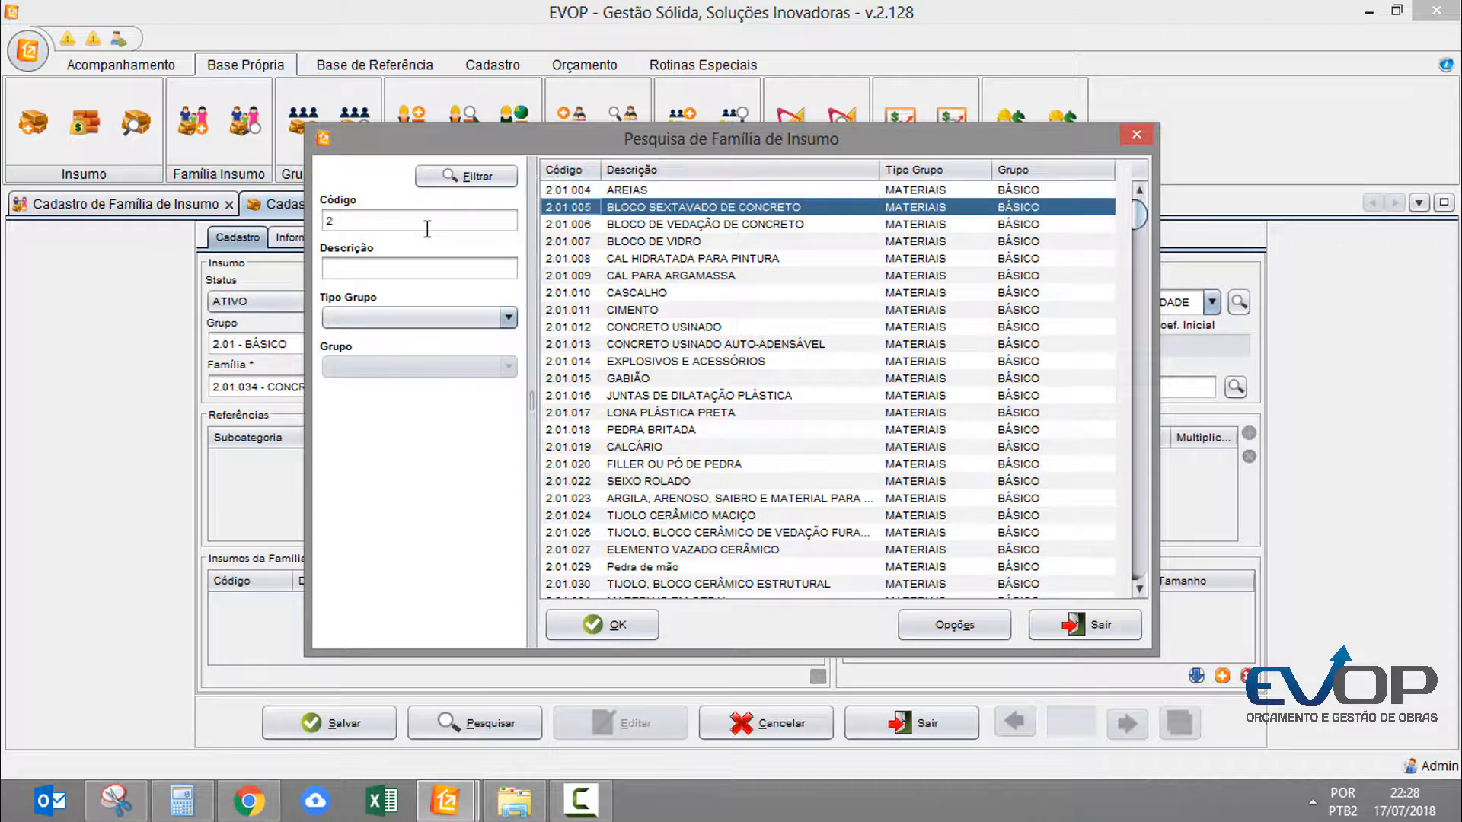
pyautogui.press('Up')
pyautogui.press('Up')
pyautogui.press('Up')
pyautogui.press('Up')
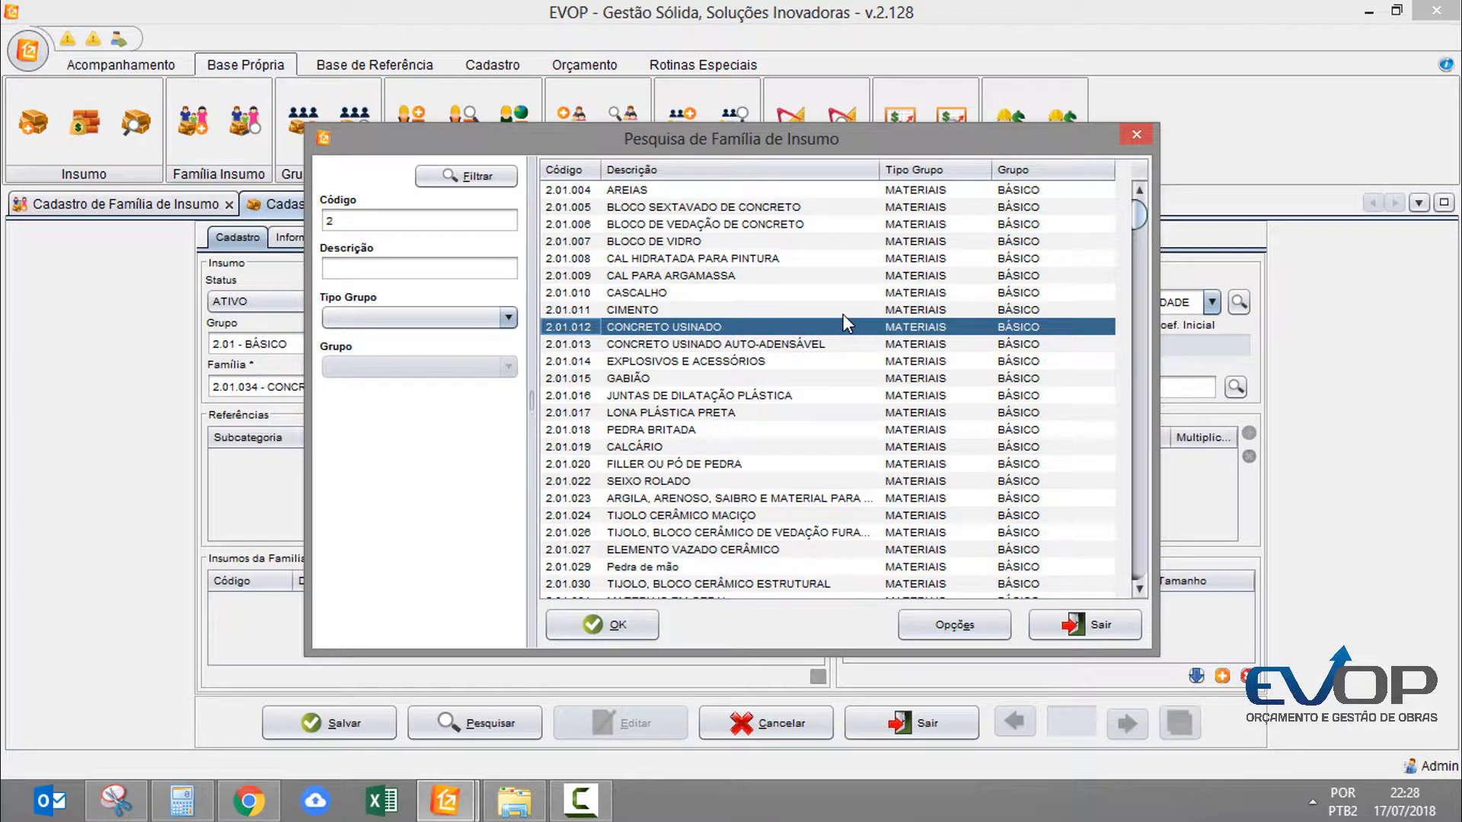
pyautogui.click(1136, 136)
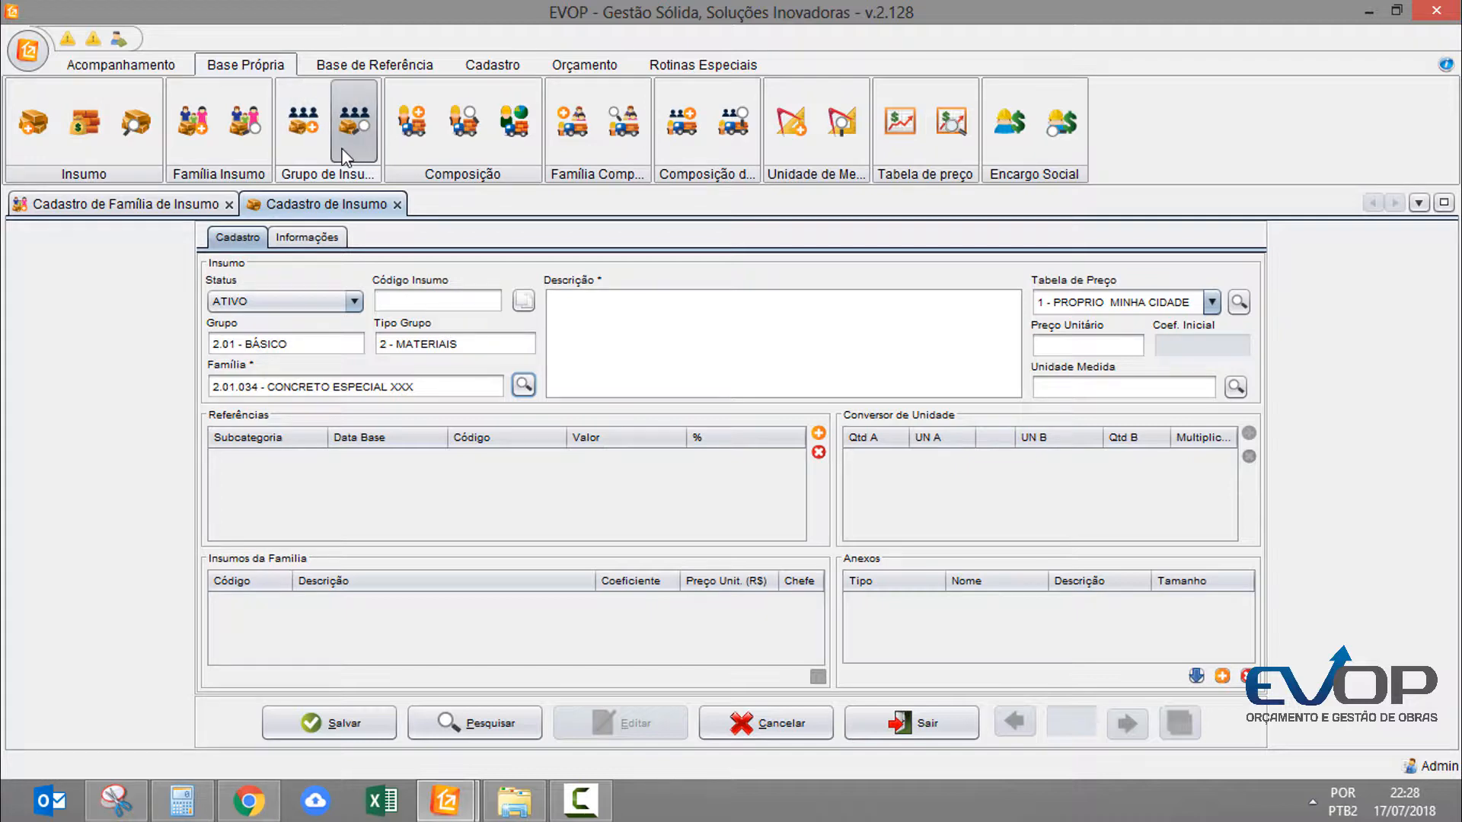
# Step: Close the insumo registration without saving and close the insumo family registration
pyautogui.click(397, 205)
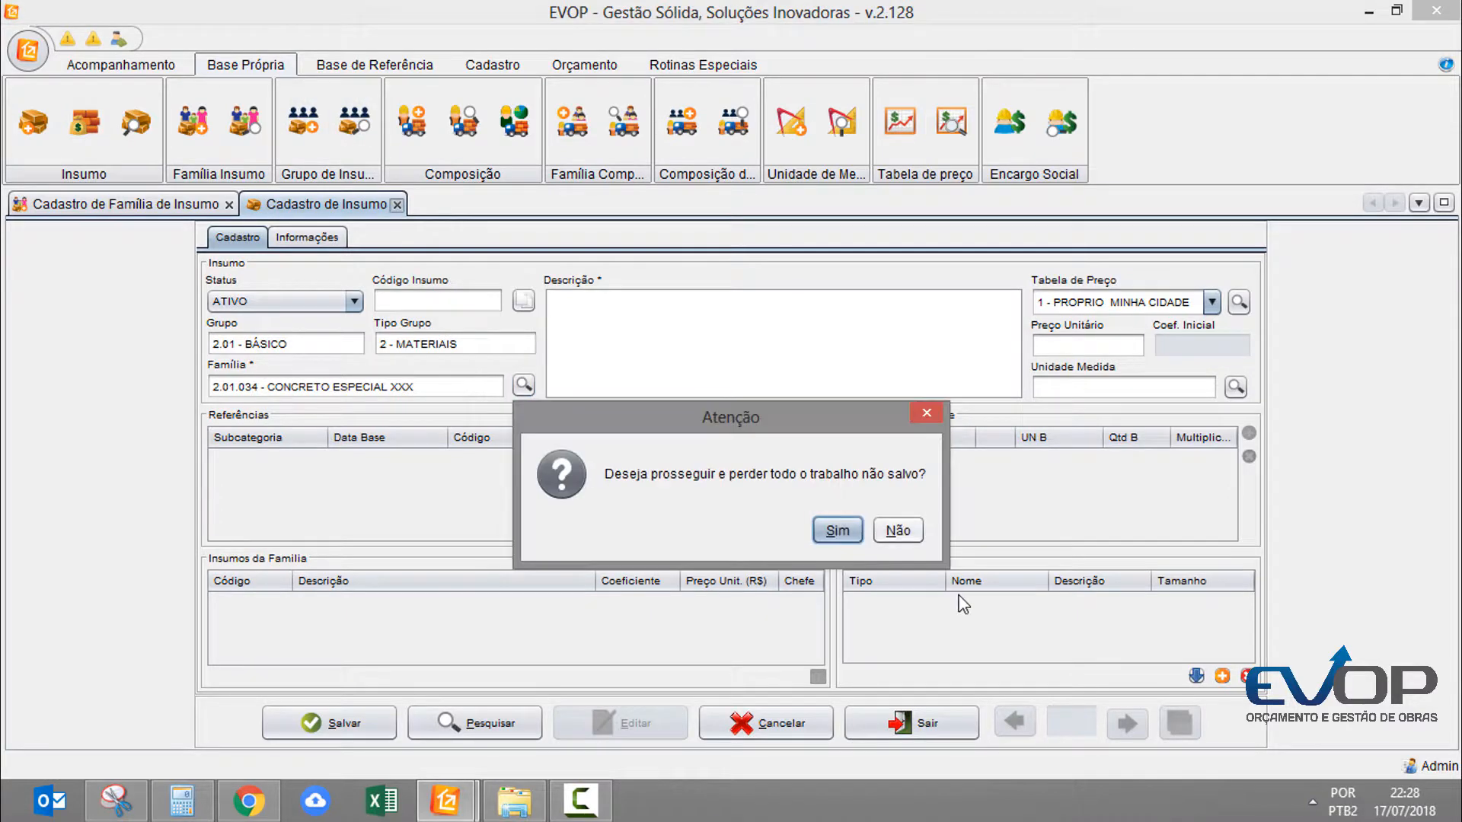
pyautogui.click(837, 531)
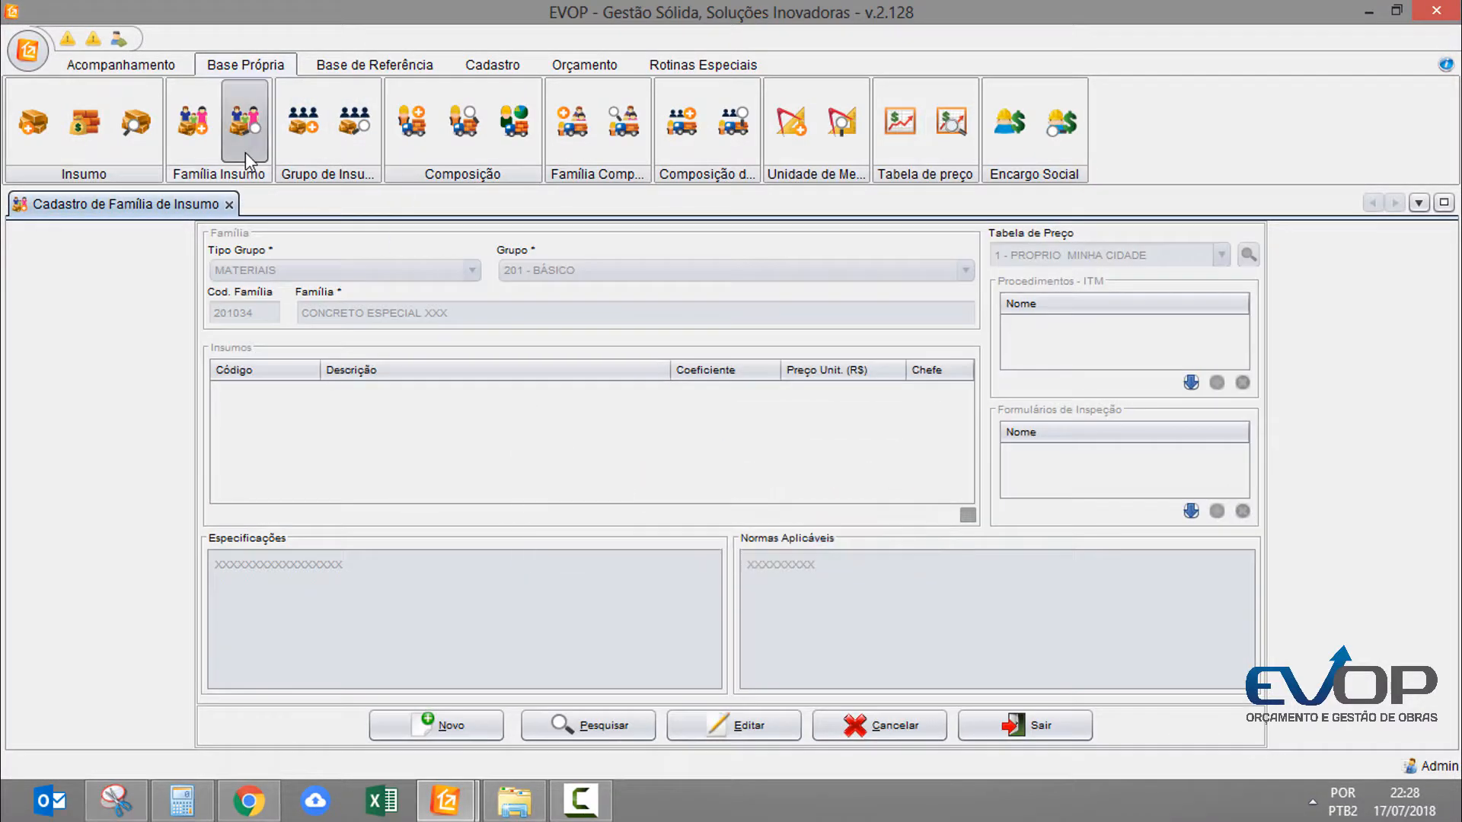
pyautogui.click(229, 204)
# Step: View the insumo price adjustment screen and the insumo search, and close both
pyautogui.click(90, 138)
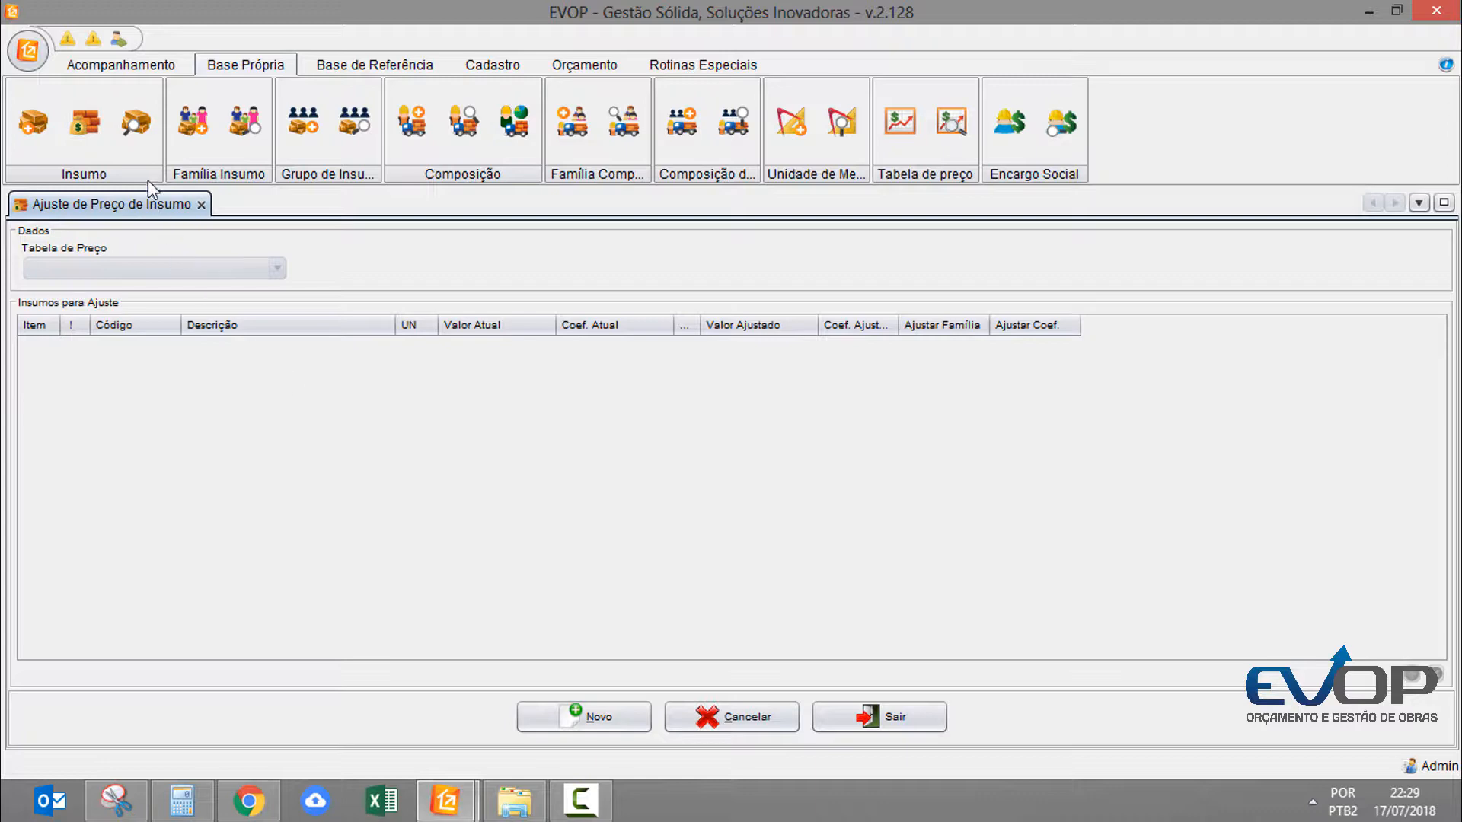
pyautogui.click(137, 143)
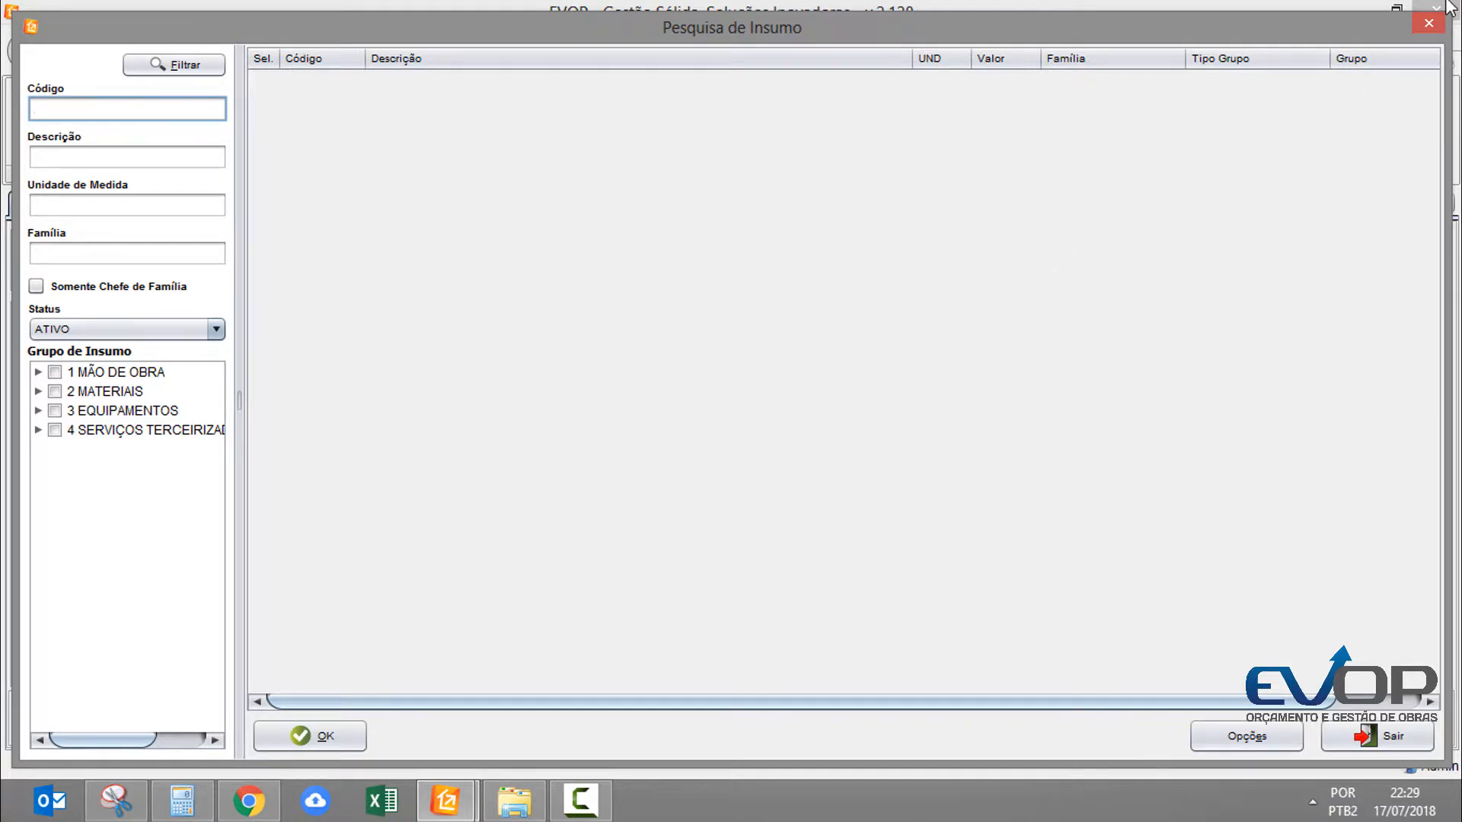
pyautogui.click(1430, 24)
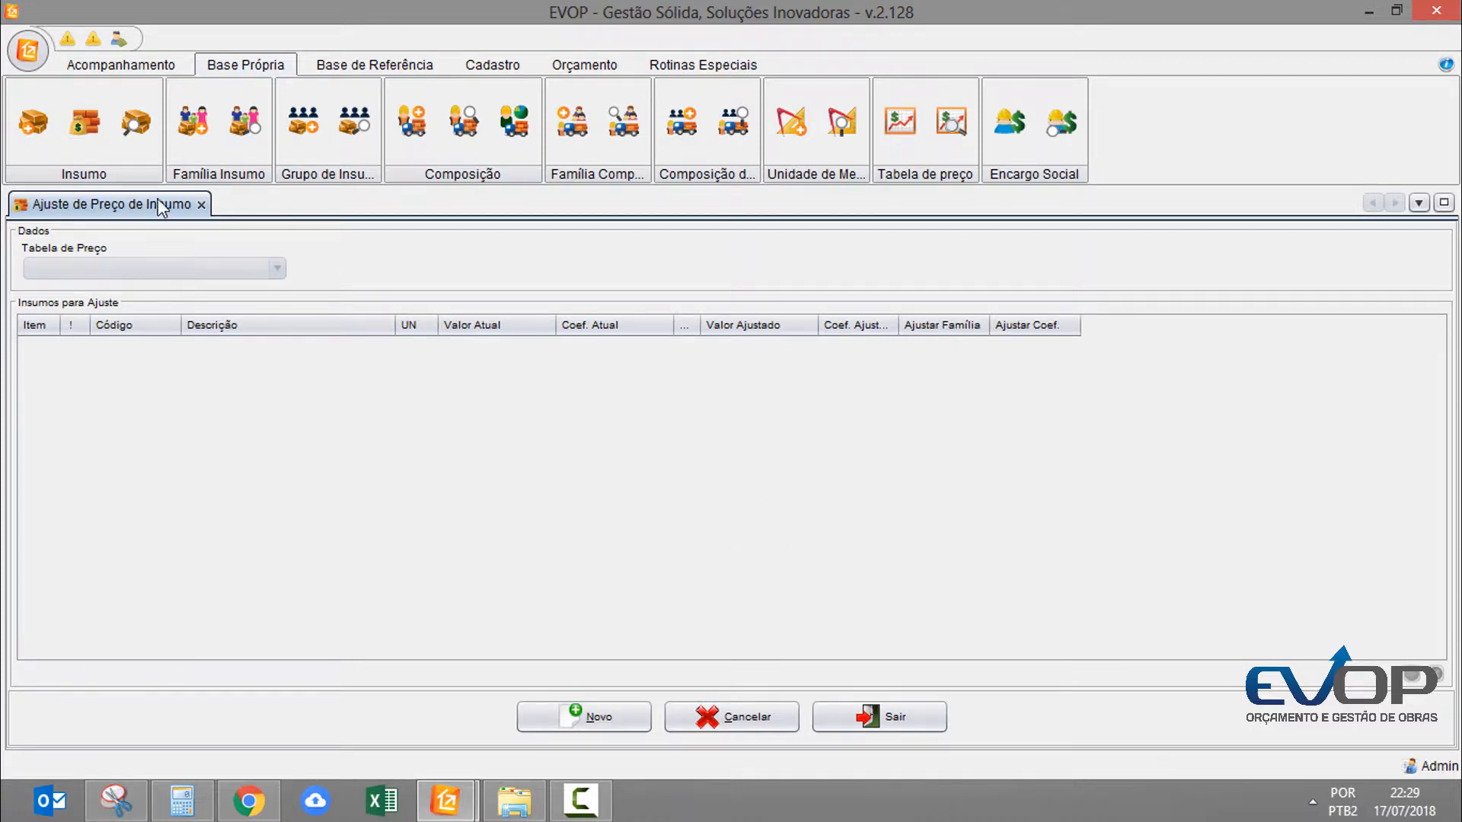
pyautogui.click(200, 205)
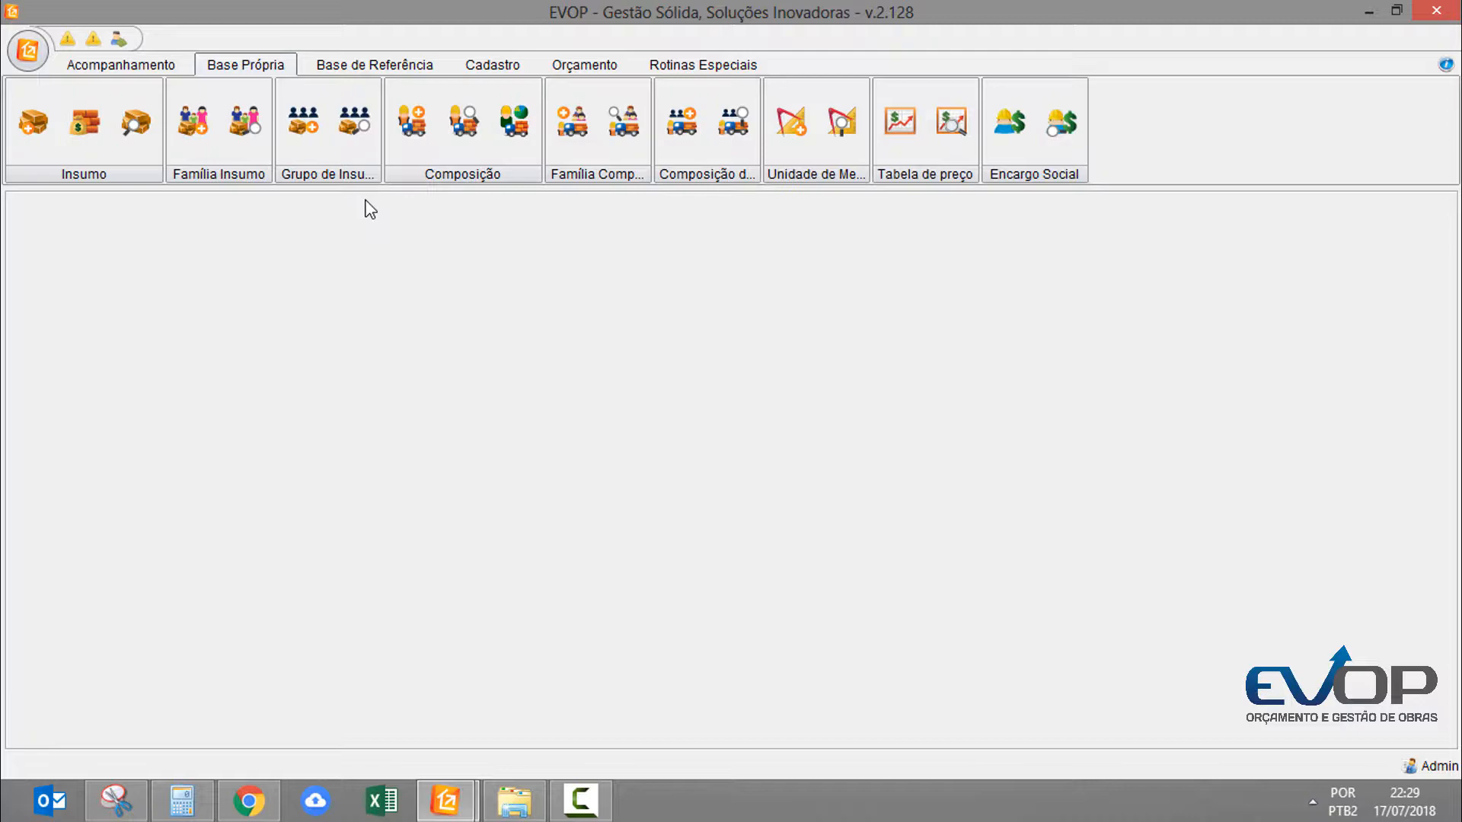
# Step: Search the compositions by description ALV and open composition 9.10.002.003
pyautogui.click(461, 140)
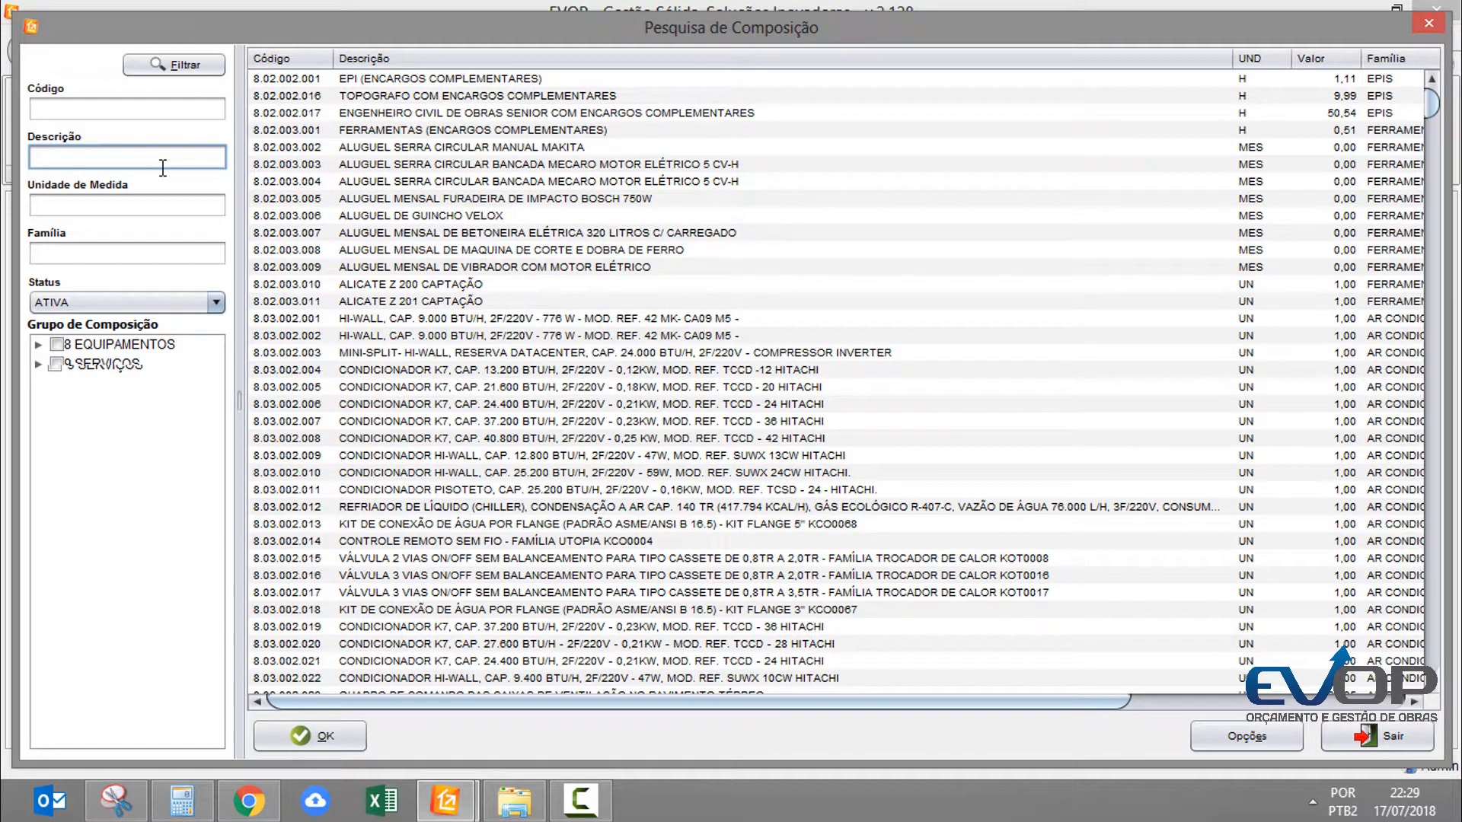
pyautogui.write('V')
pyautogui.press('Down')
pyautogui.press('Down')
pyautogui.press('Down')
pyautogui.press('Down')
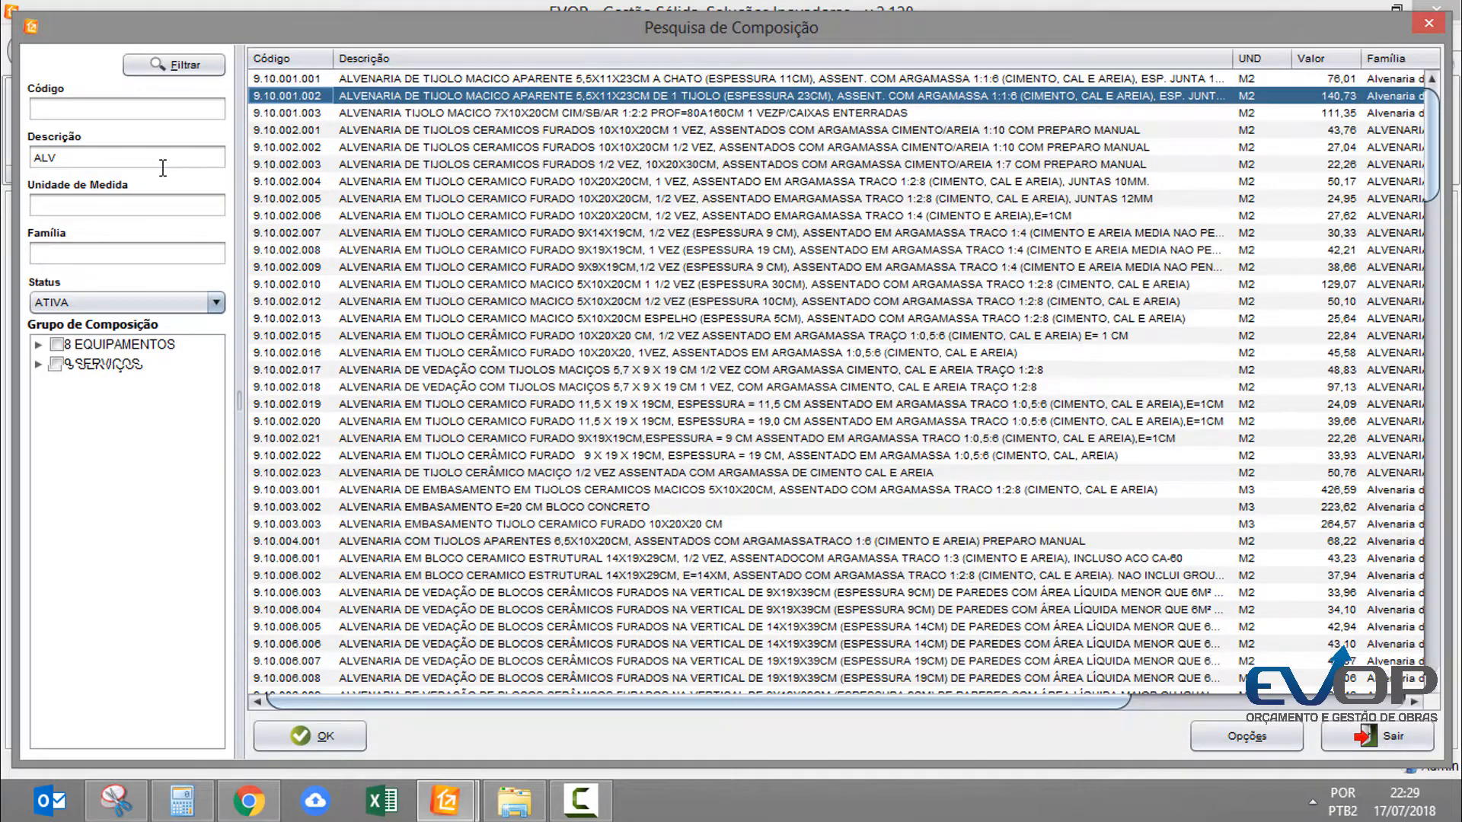
pyautogui.press('Down')
pyautogui.press('Return')
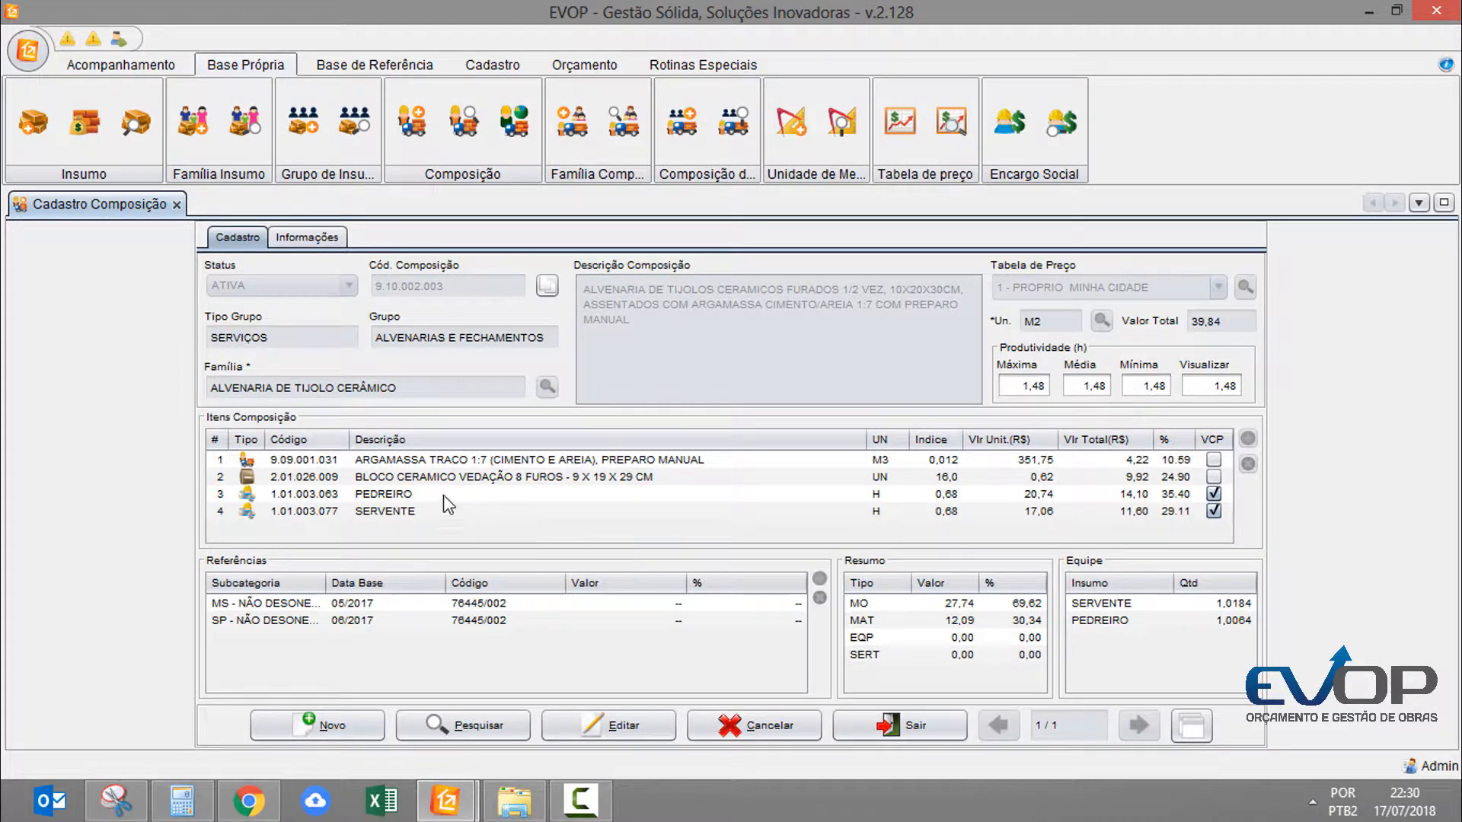
# Step: Put the composition in edit mode, review the item insertion options and its mortar, block and labour items, and discard the edit
pyautogui.click(580, 727)
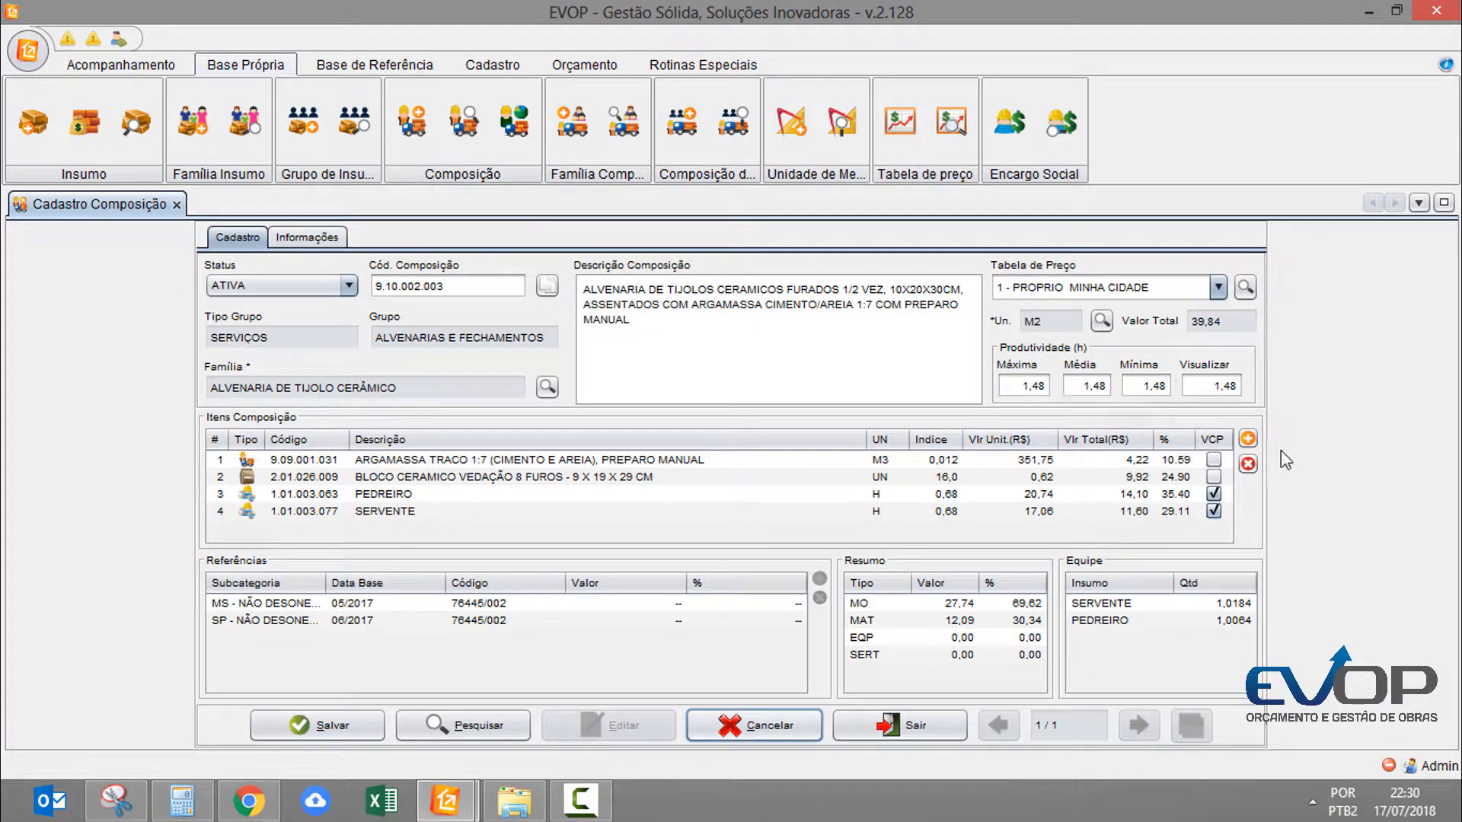
pyautogui.click(1247, 439)
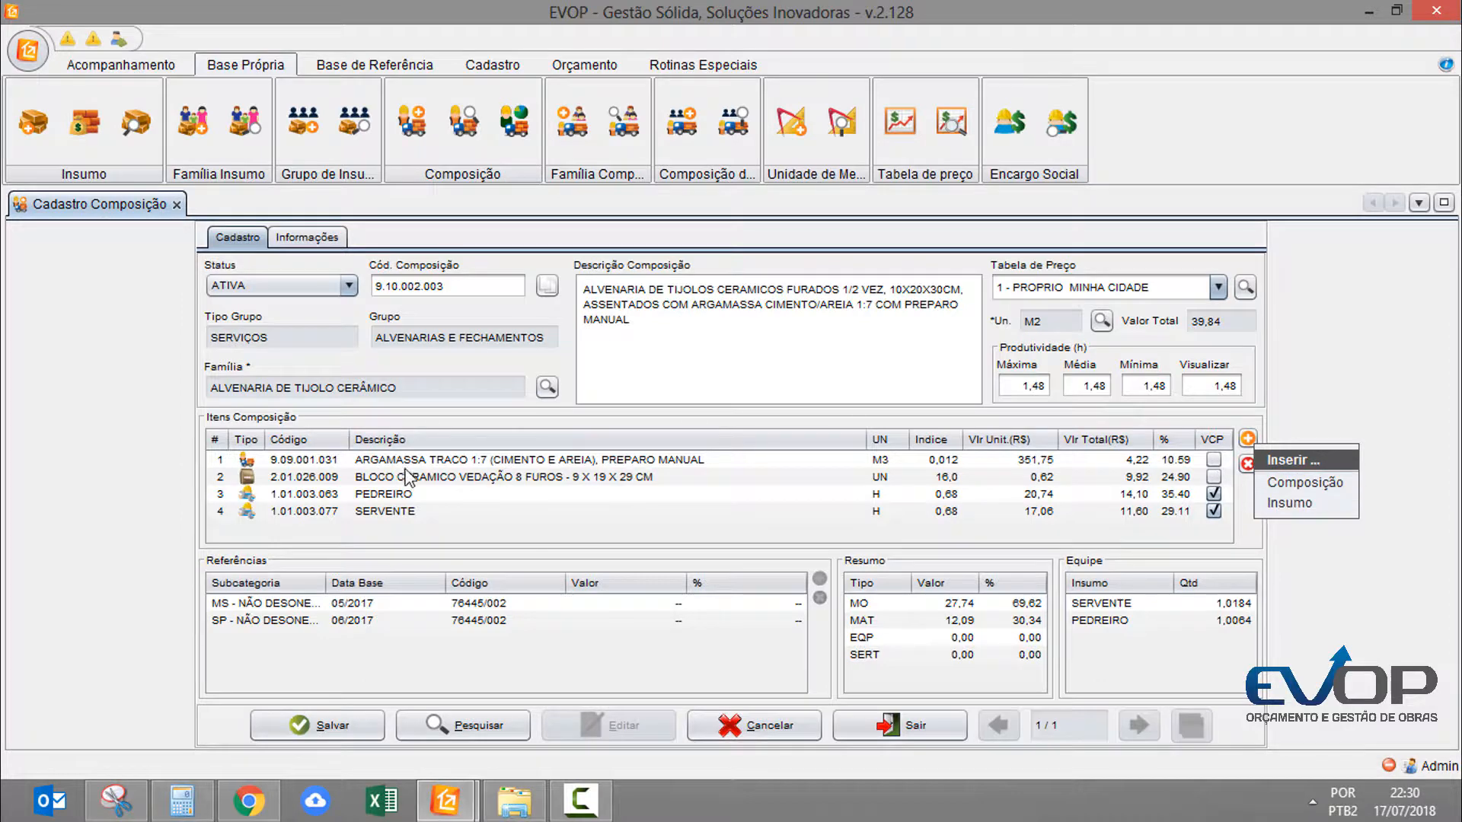
pyautogui.click(442, 469)
pyautogui.click(466, 463)
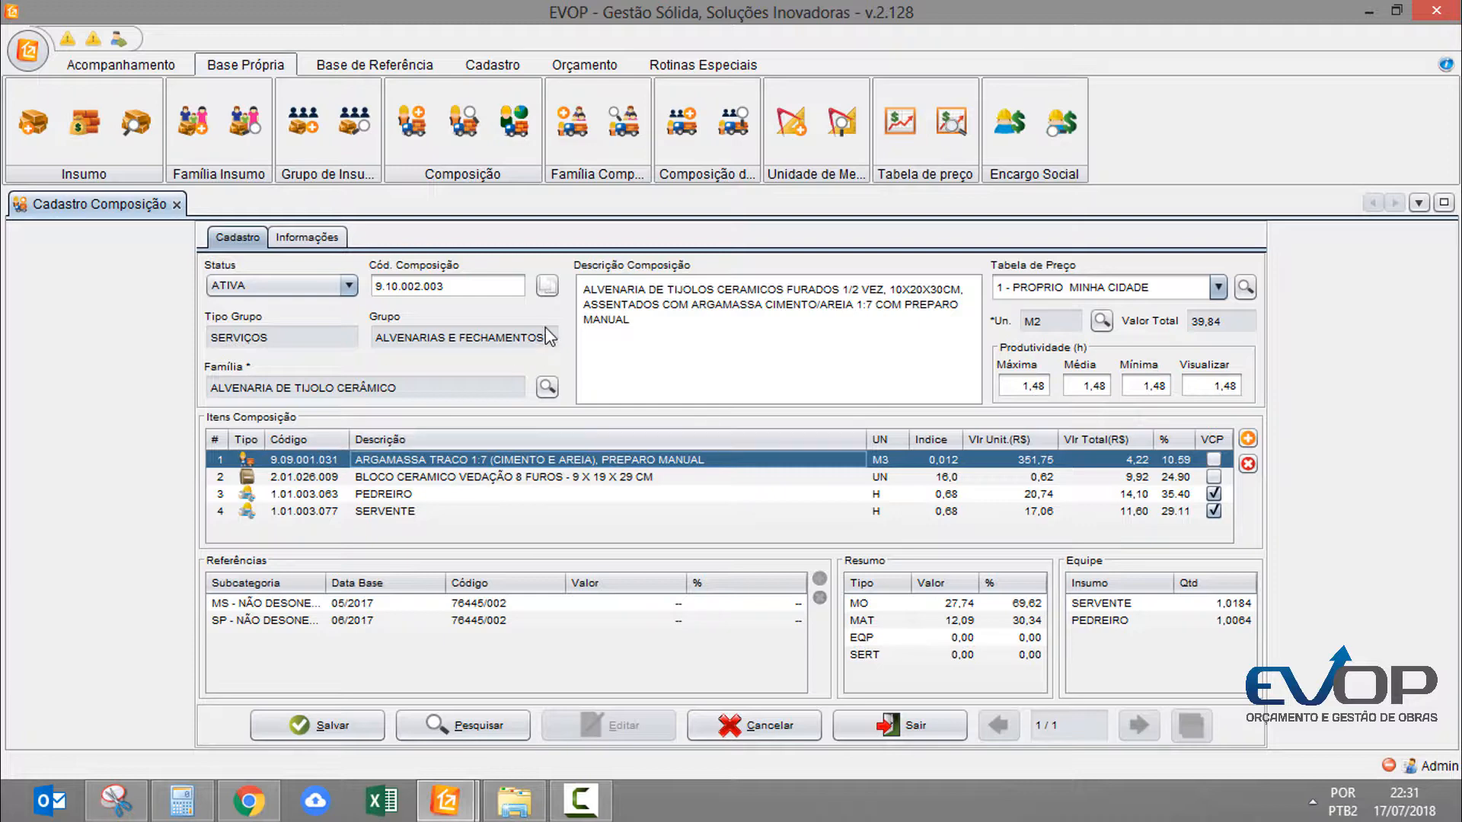
pyautogui.click(412, 478)
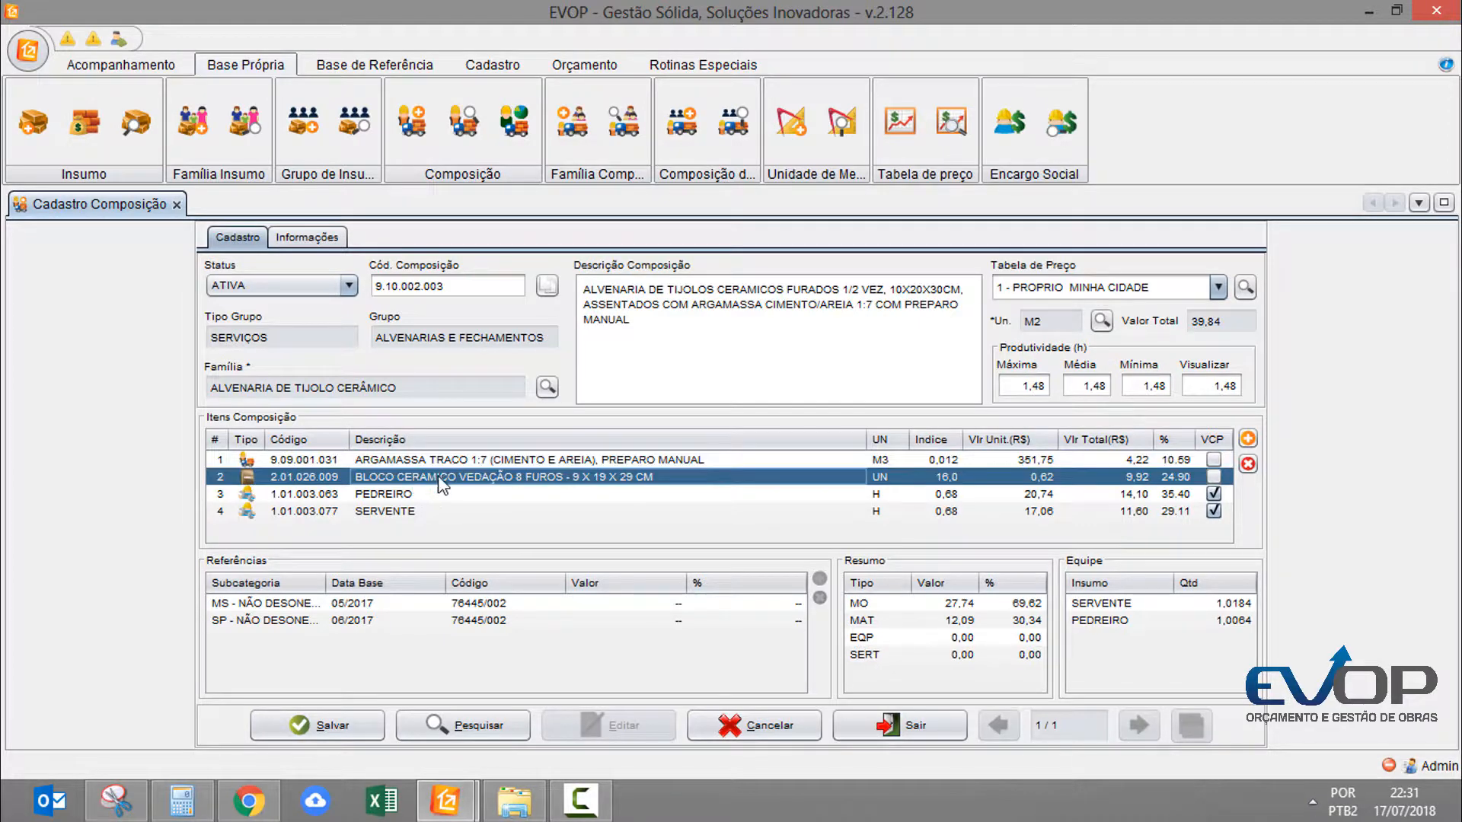
pyautogui.click(415, 495)
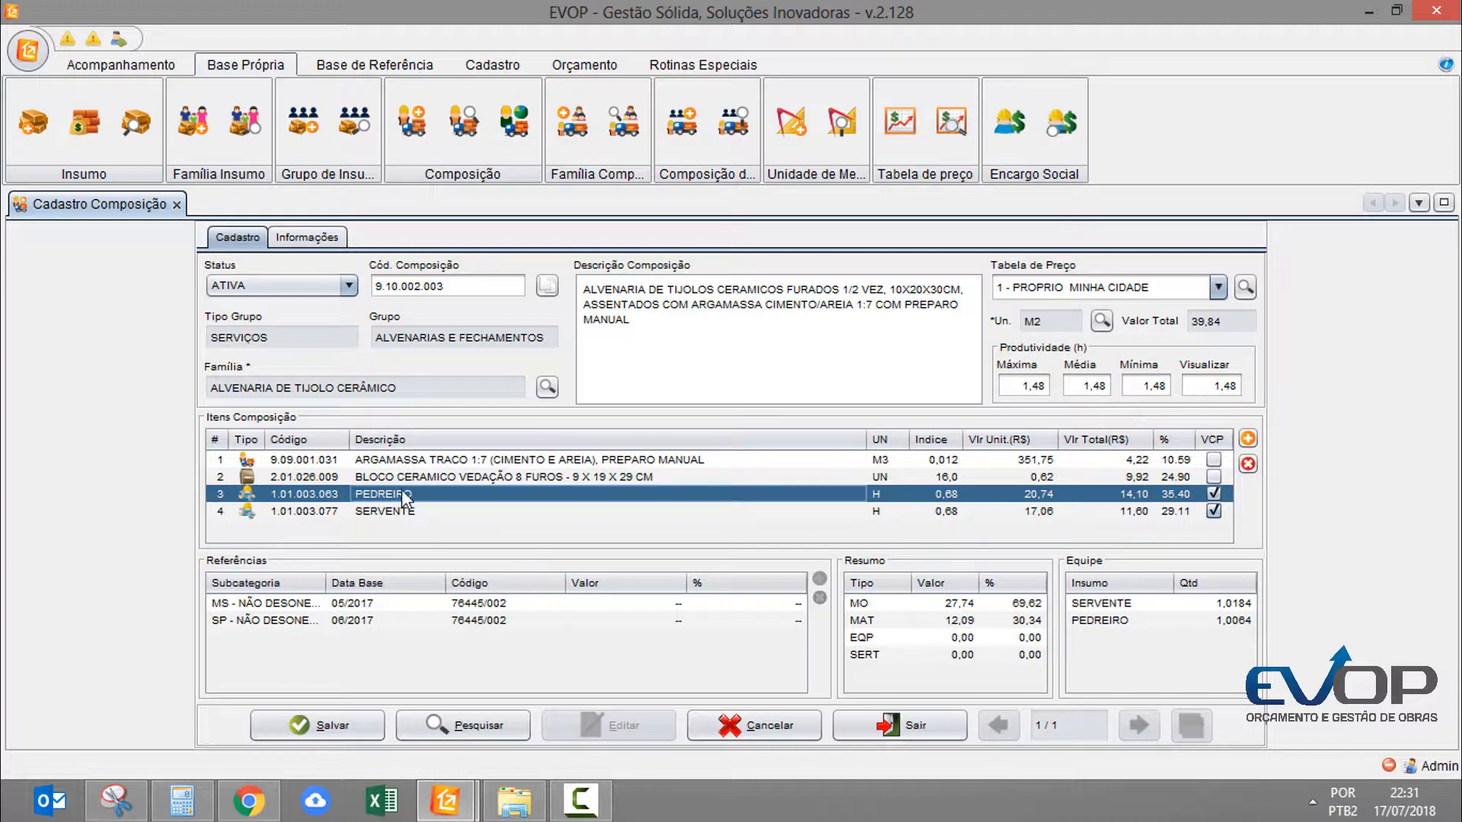
pyautogui.click(466, 462)
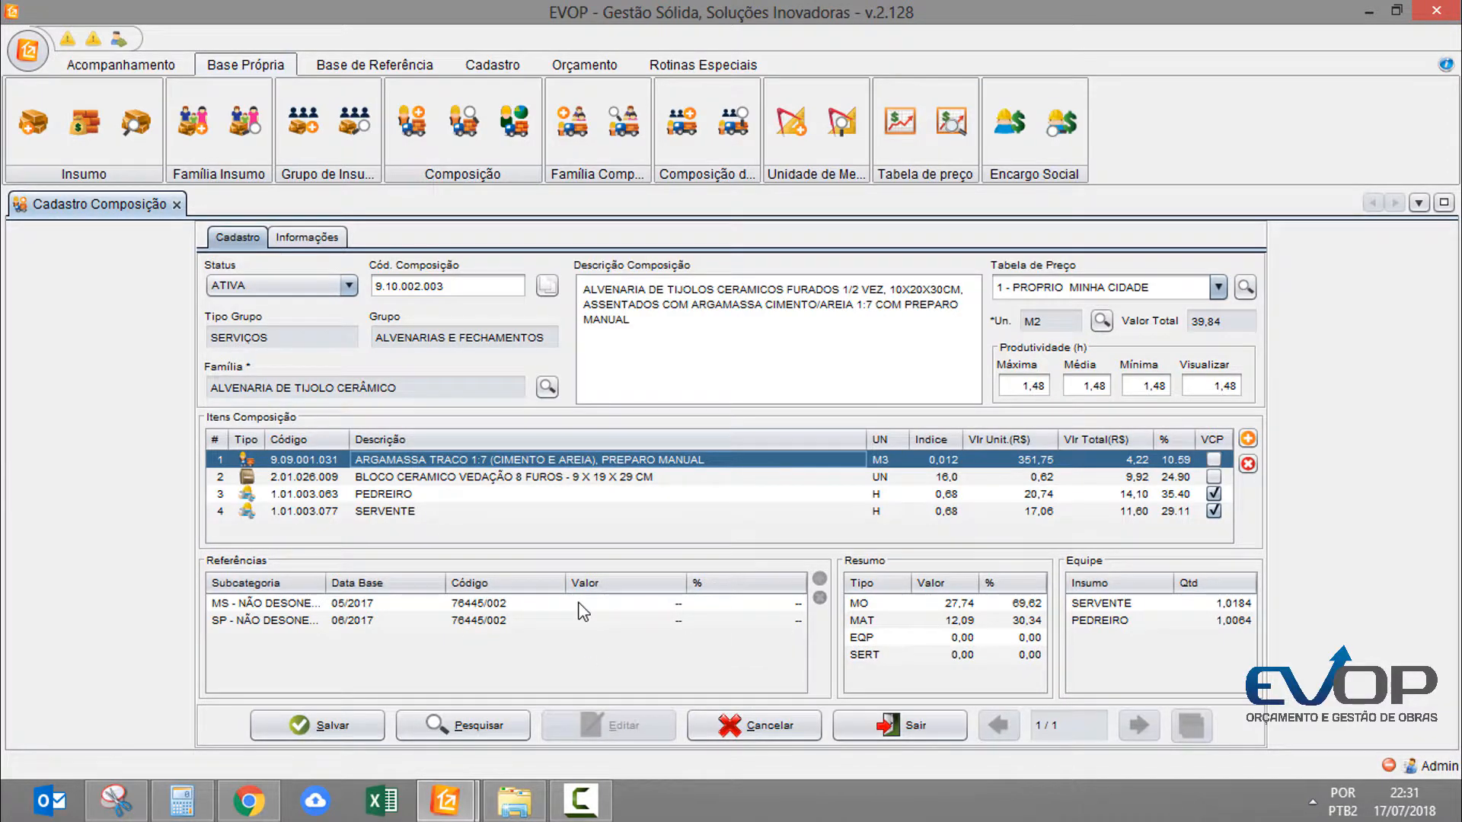
pyautogui.click(389, 621)
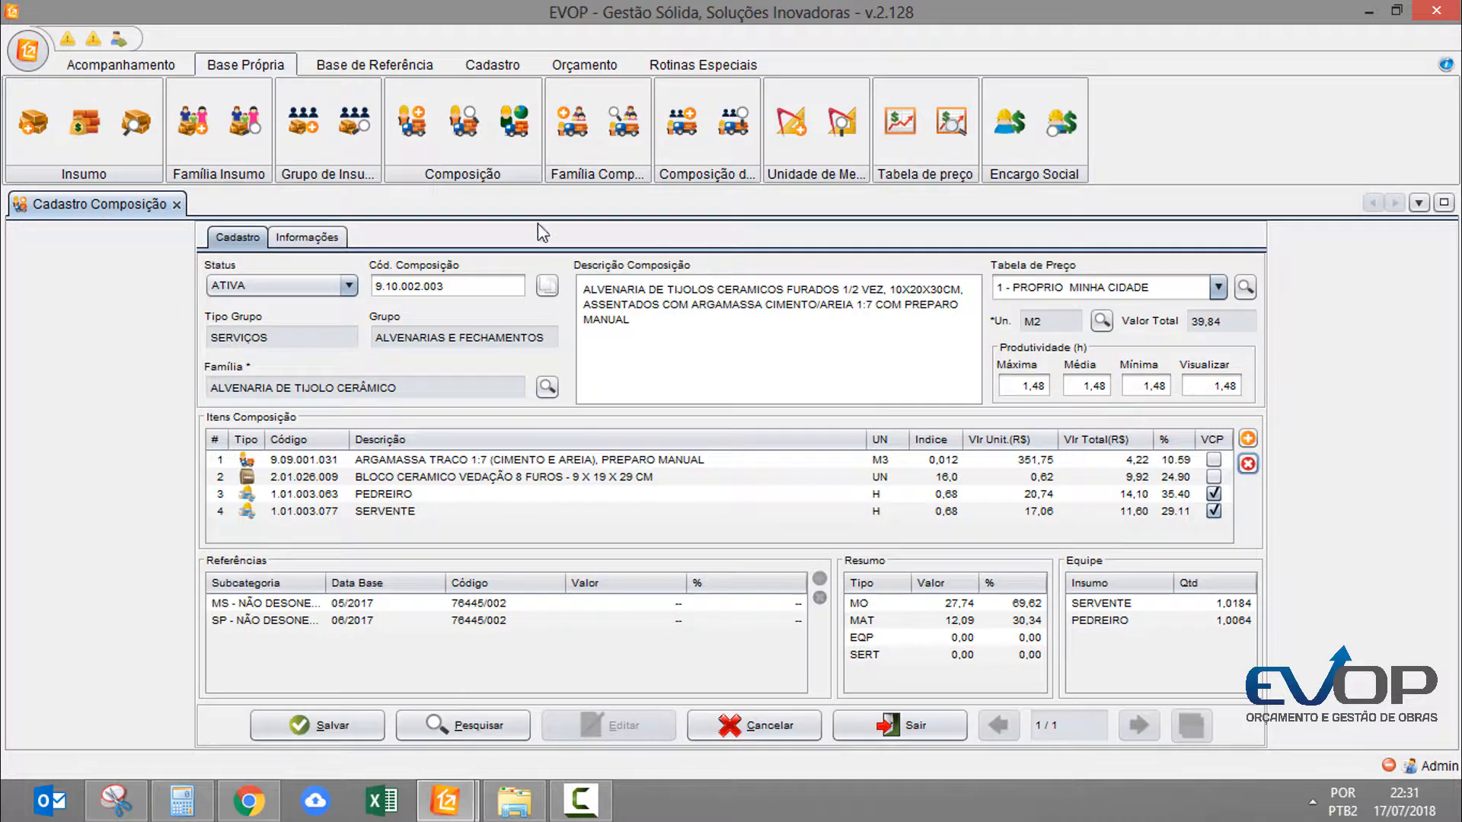
pyautogui.click(499, 716)
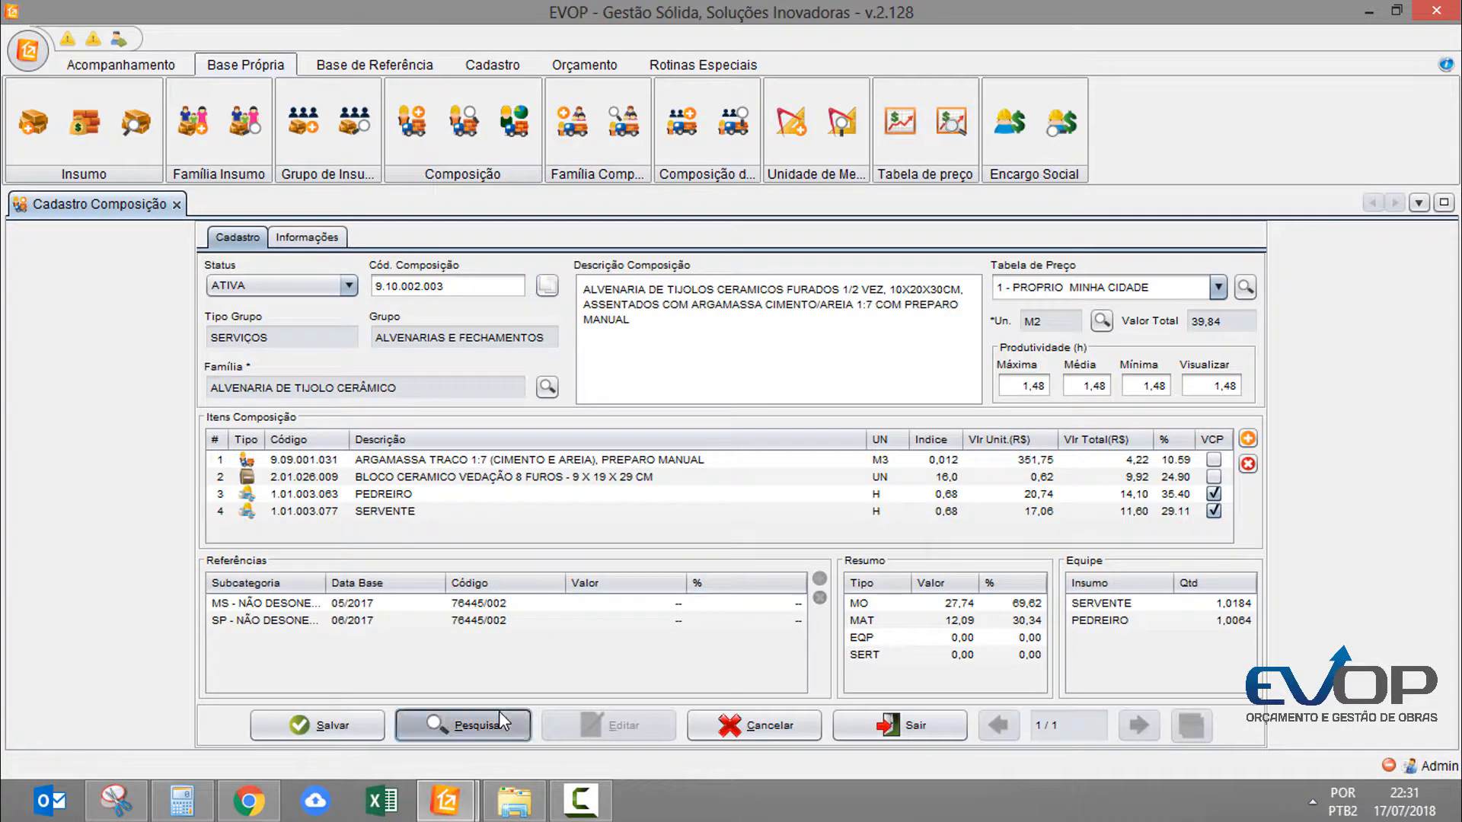
pyautogui.click(837, 530)
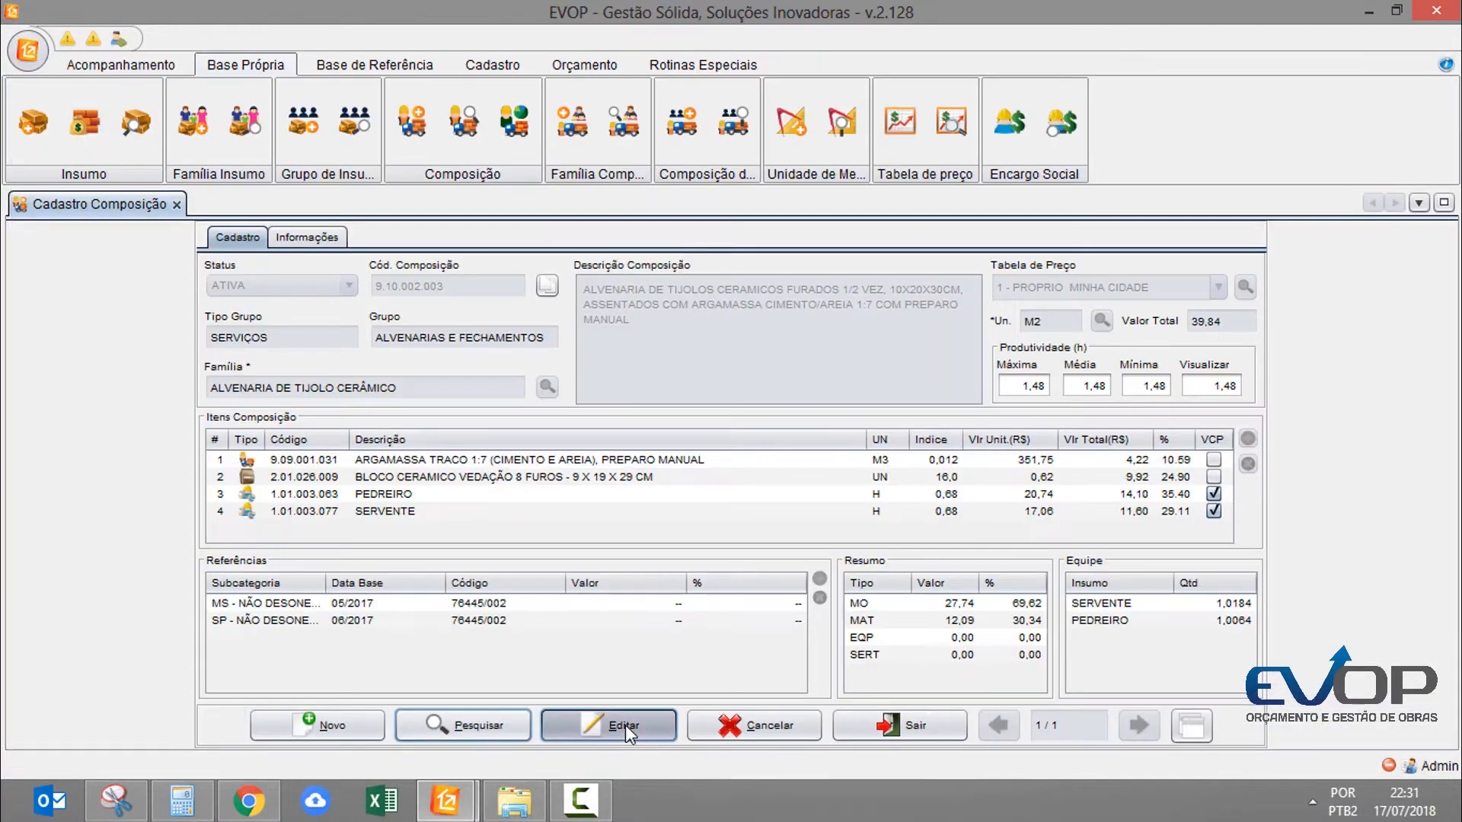
# Step: Put the composition back in edit mode and delete its MS and SP references
pyautogui.click(625, 724)
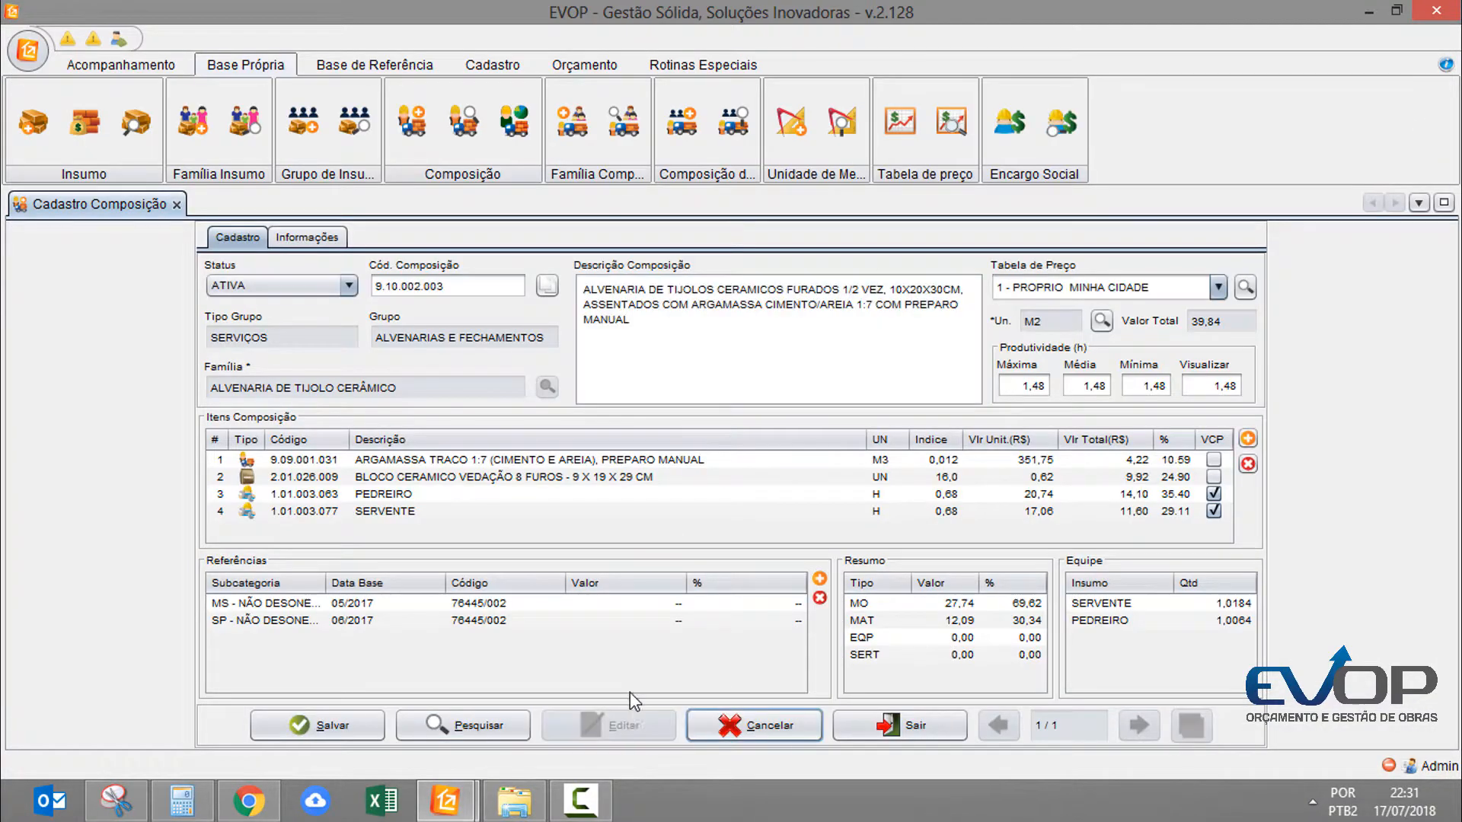
pyautogui.click(647, 620)
pyautogui.click(498, 601)
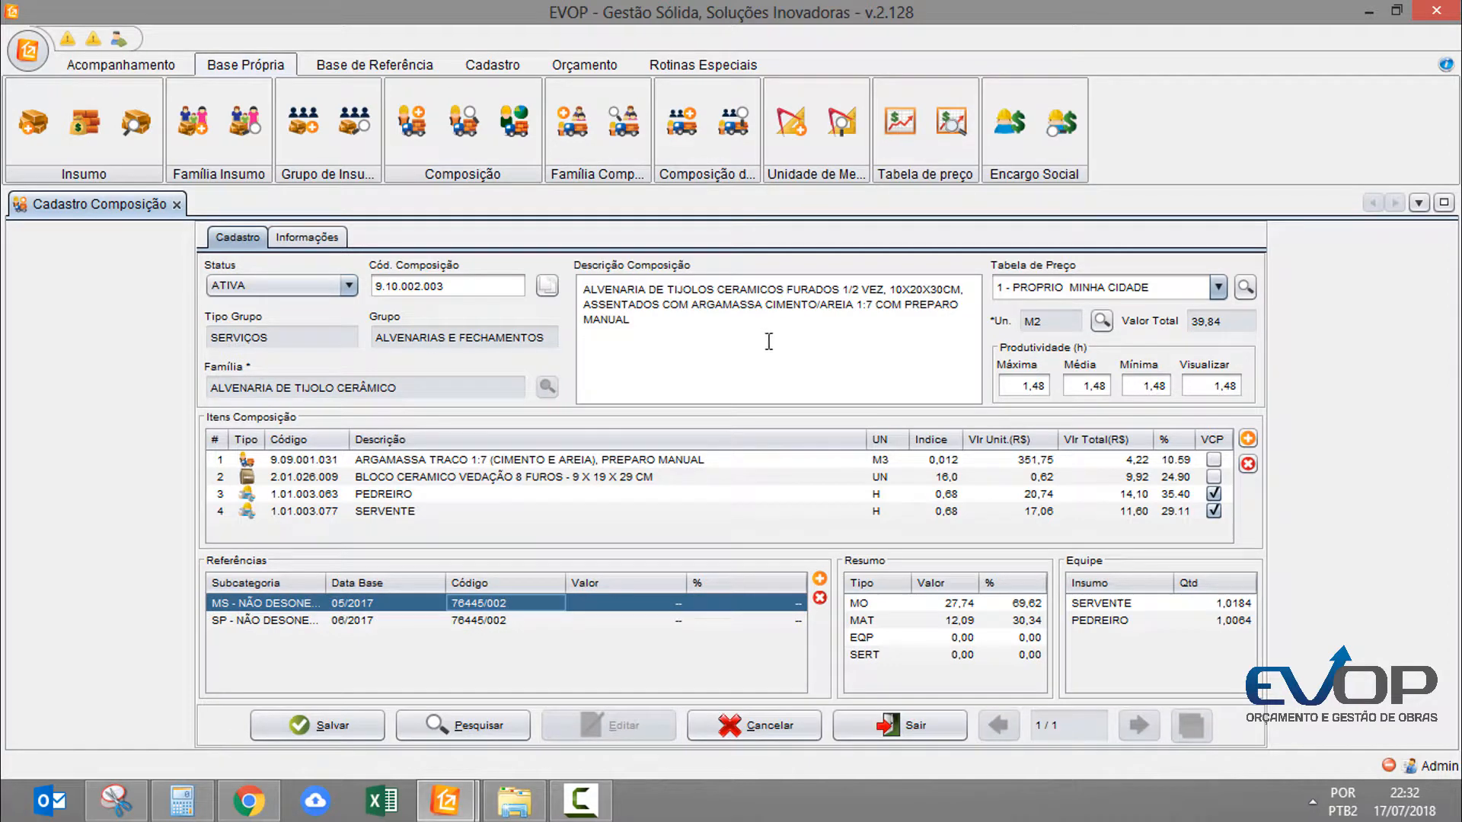
pyautogui.moveTo(704, 335); pyautogui.dragTo(570, 293)
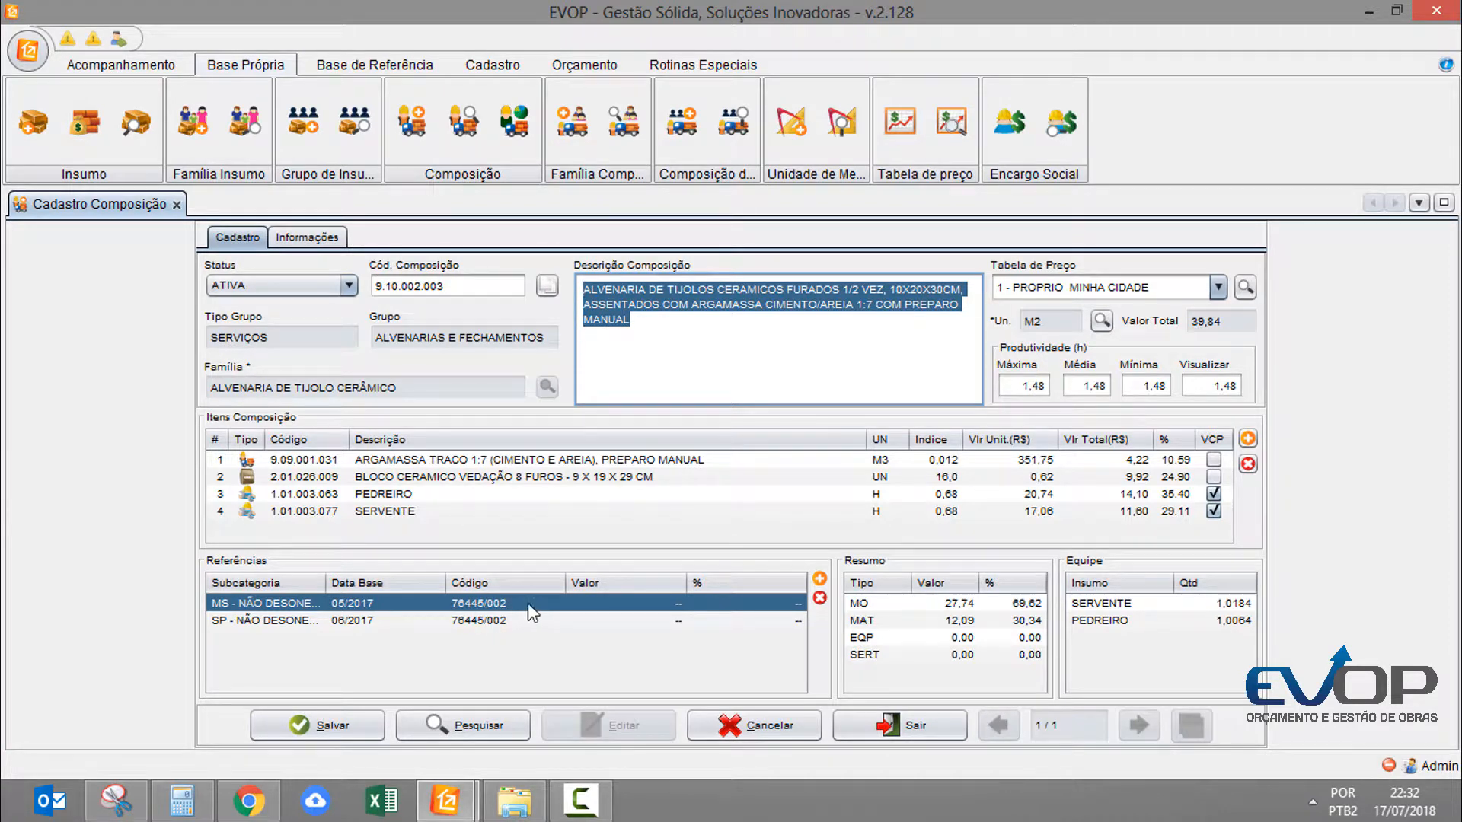
pyautogui.click(756, 343)
pyautogui.moveTo(728, 339); pyautogui.dragTo(581, 286)
pyautogui.click(819, 597)
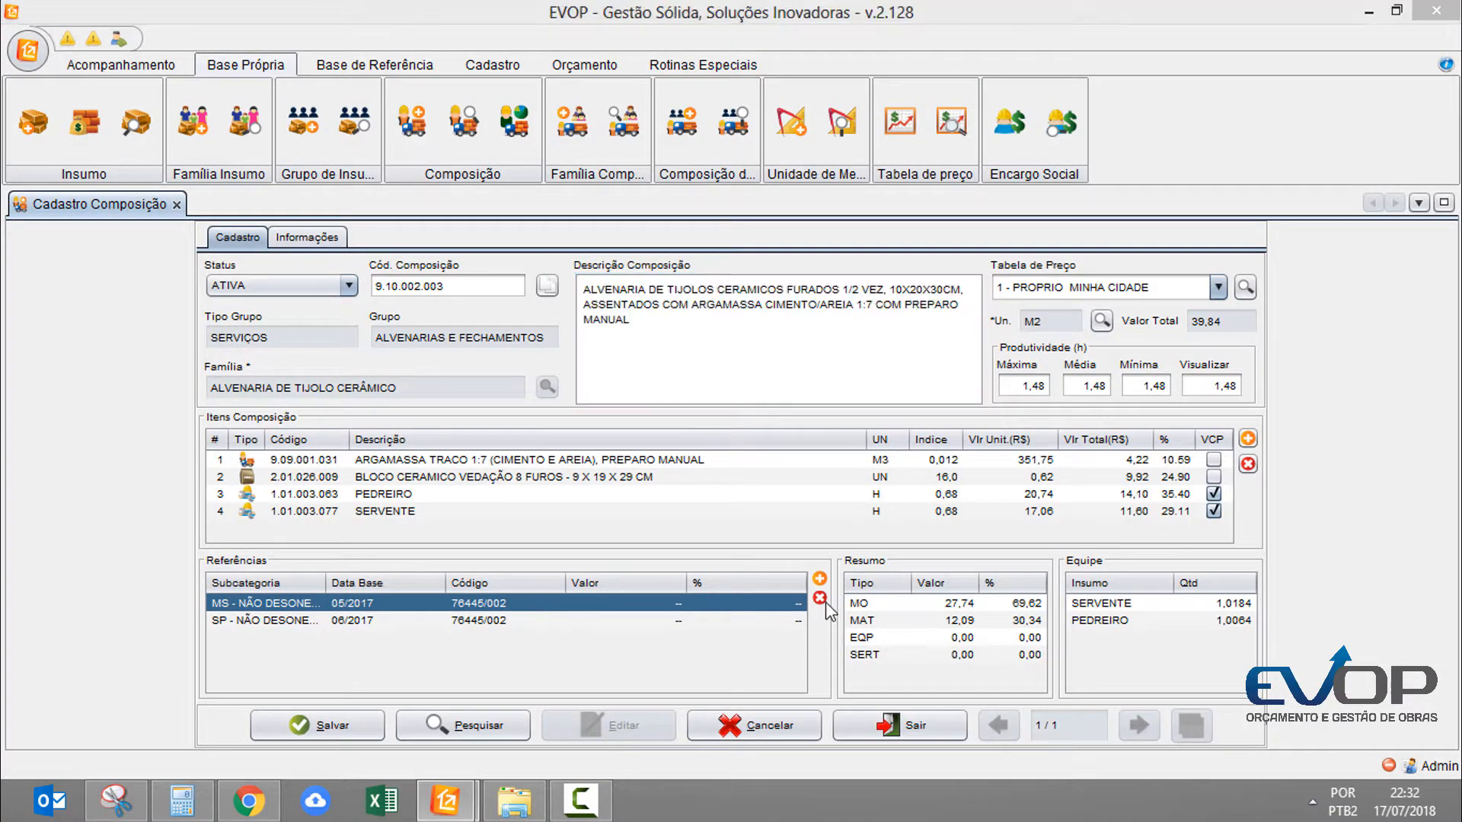
pyautogui.click(686, 463)
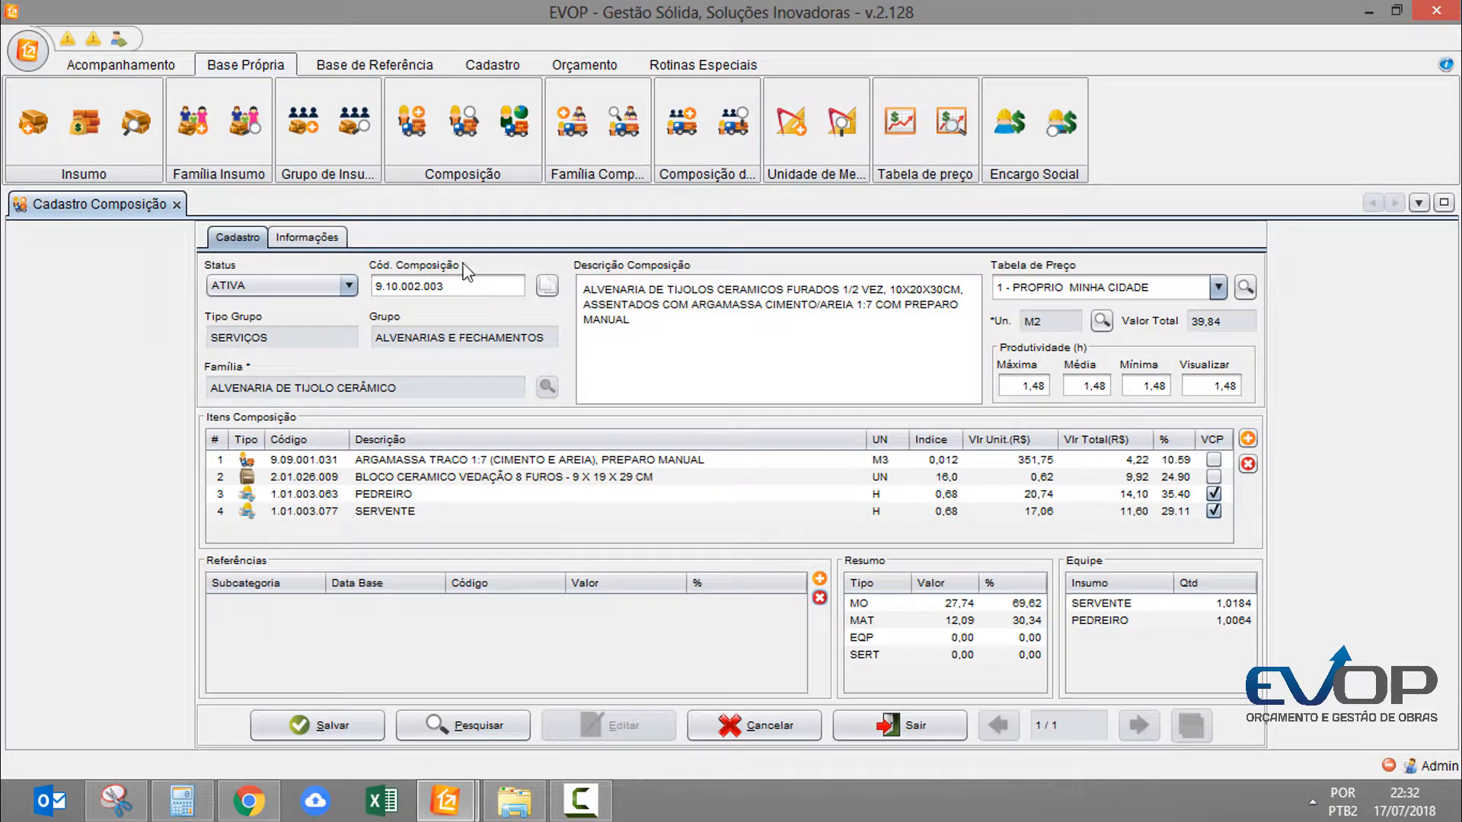
# Step: View the form for adding a SINAPI reference, cancel it, and save the composition
pyautogui.click(819, 579)
pyautogui.click(728, 409)
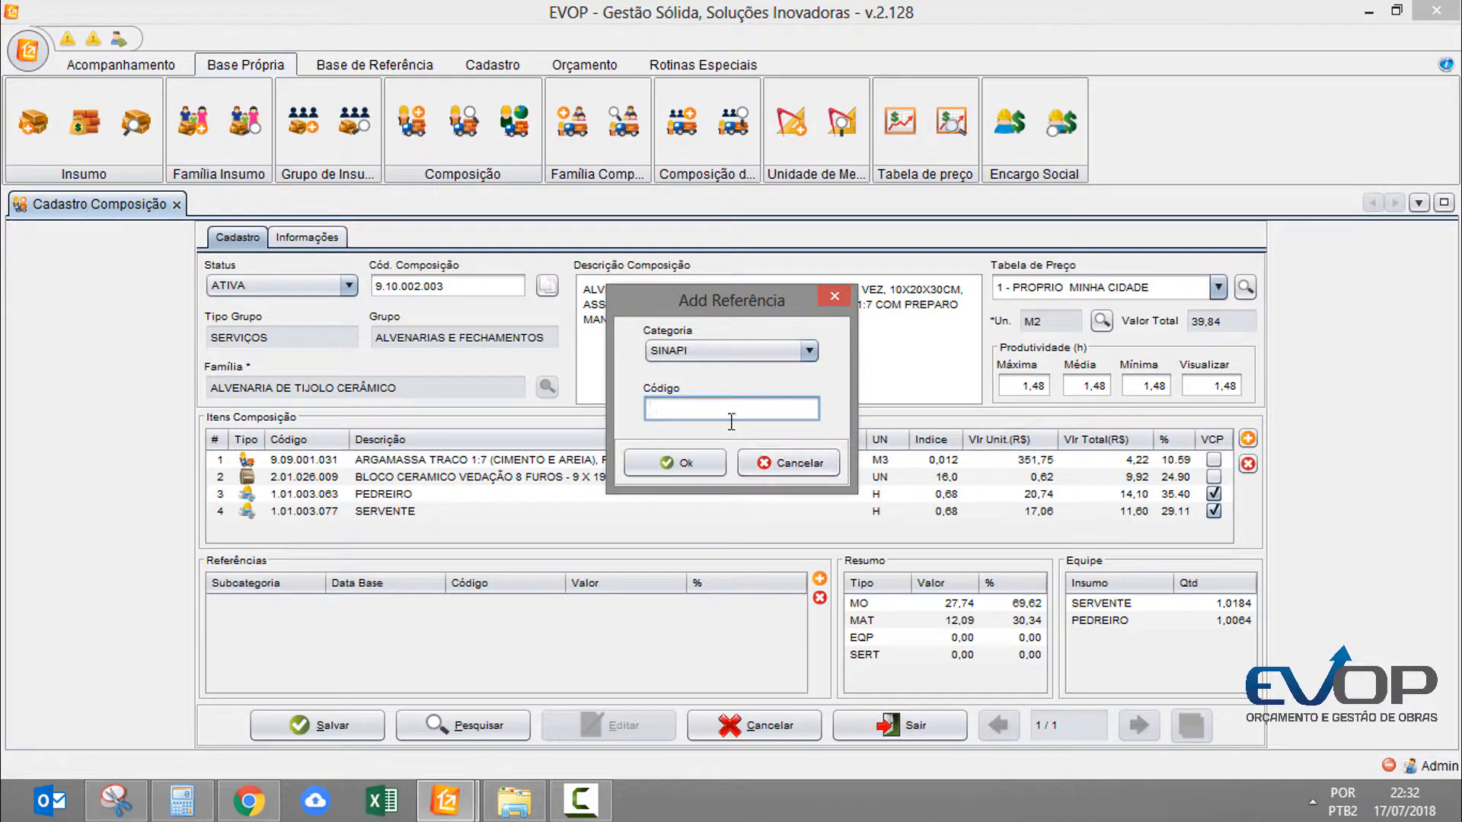
pyautogui.click(765, 471)
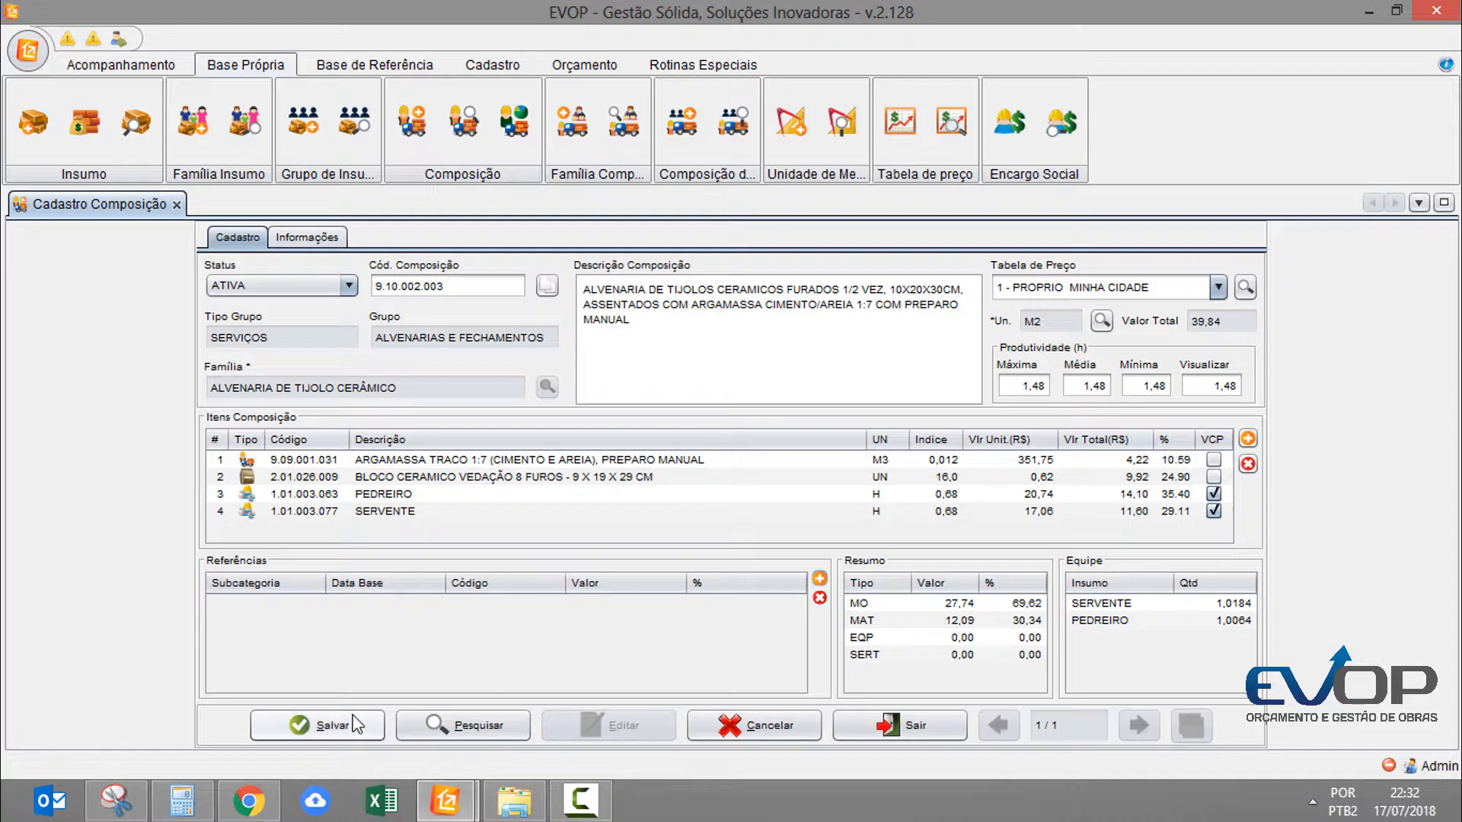
pyautogui.click(333, 723)
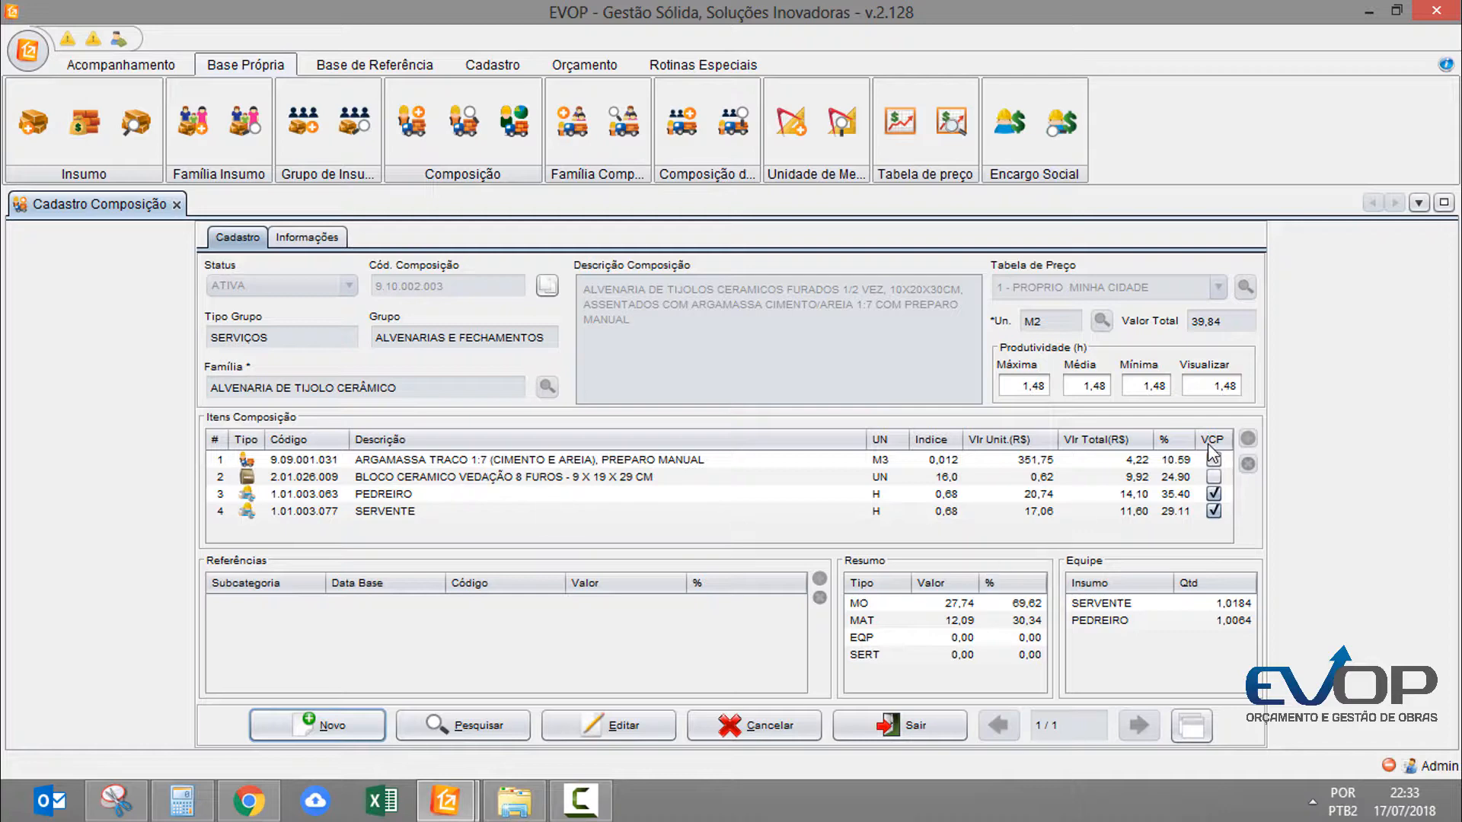
# Step: Open the composition family FERRAMENTAS and the record of composition group 802, FERRAMENTAS E EPI'S
pyautogui.click(625, 144)
pyautogui.press('Return')
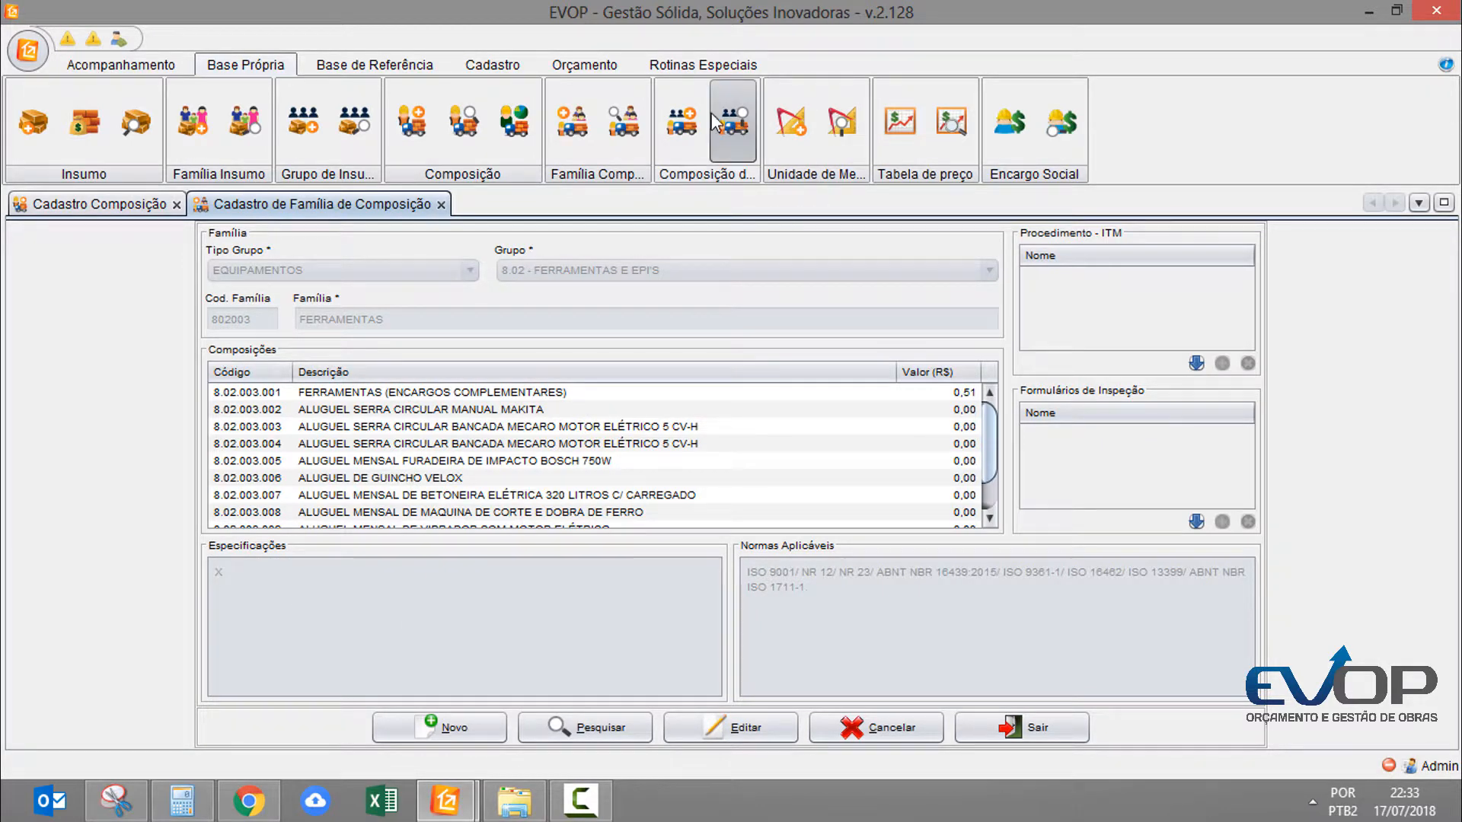
pyautogui.click(724, 130)
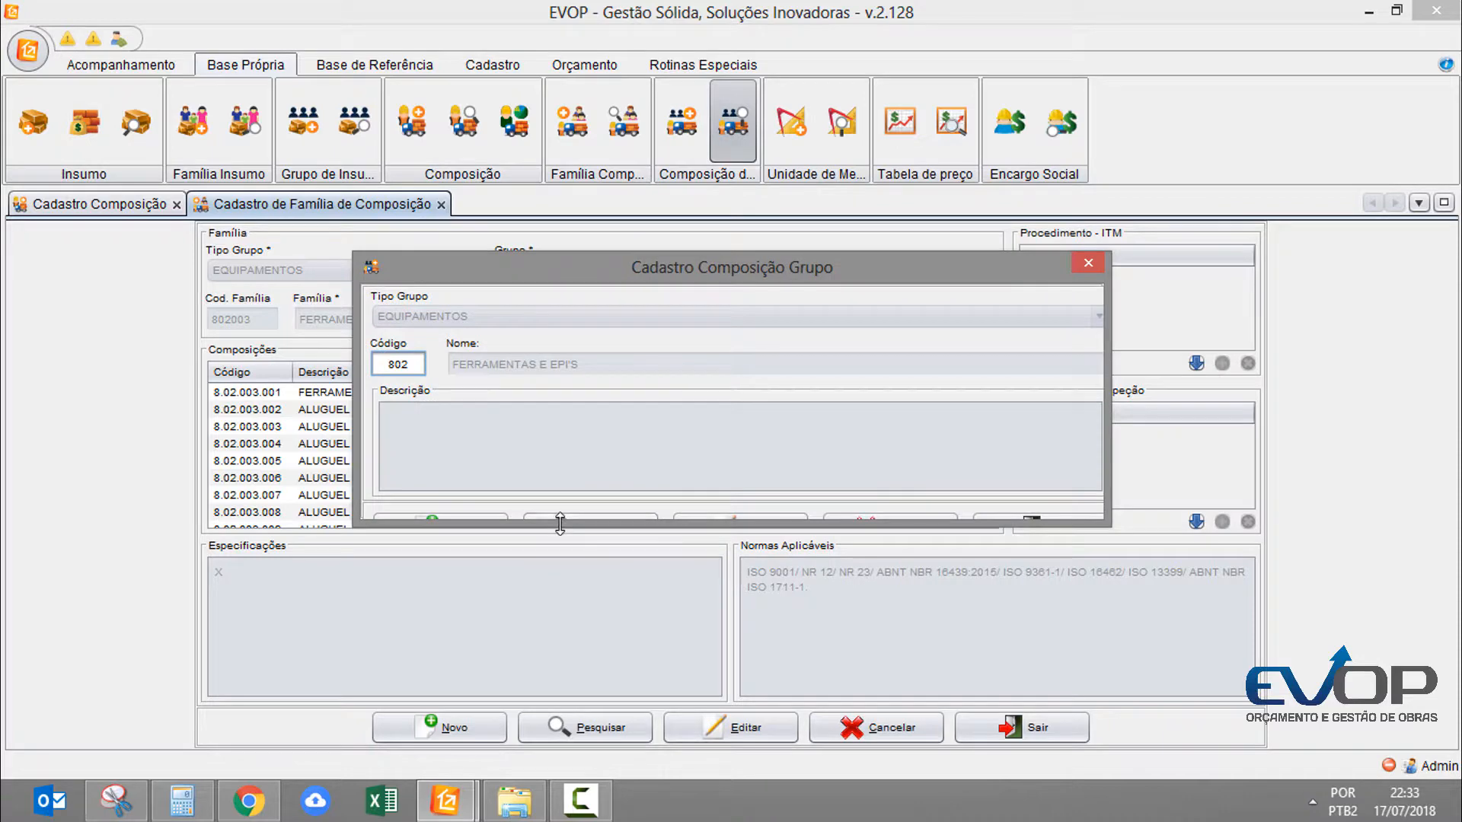
# Step: Enlarge the composition group record to show its commands, and close both the group and the composition family records
pyautogui.moveTo(560, 524); pyautogui.dragTo(561, 569)
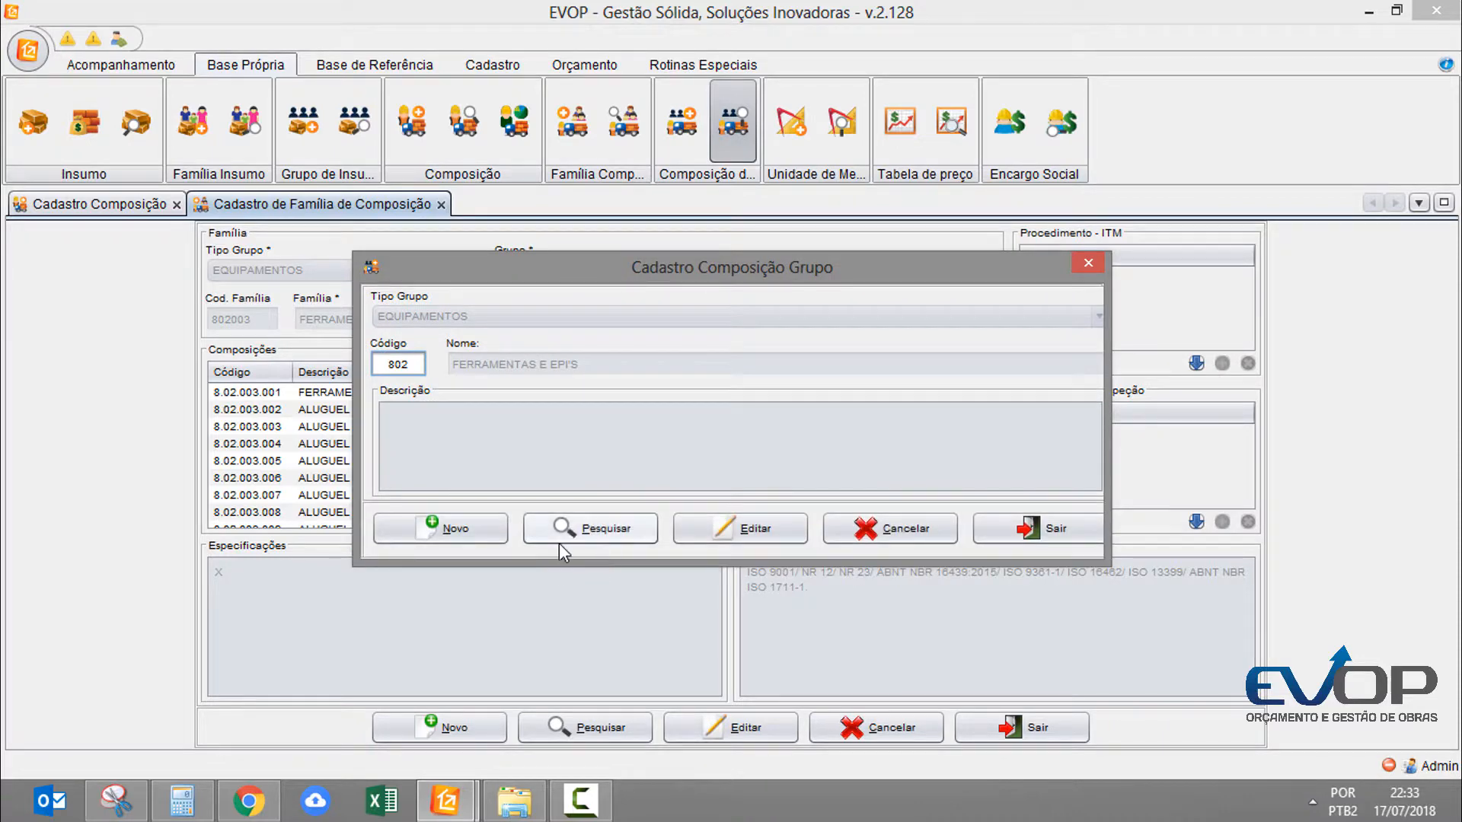
pyautogui.press('Escape')
pyautogui.click(441, 204)
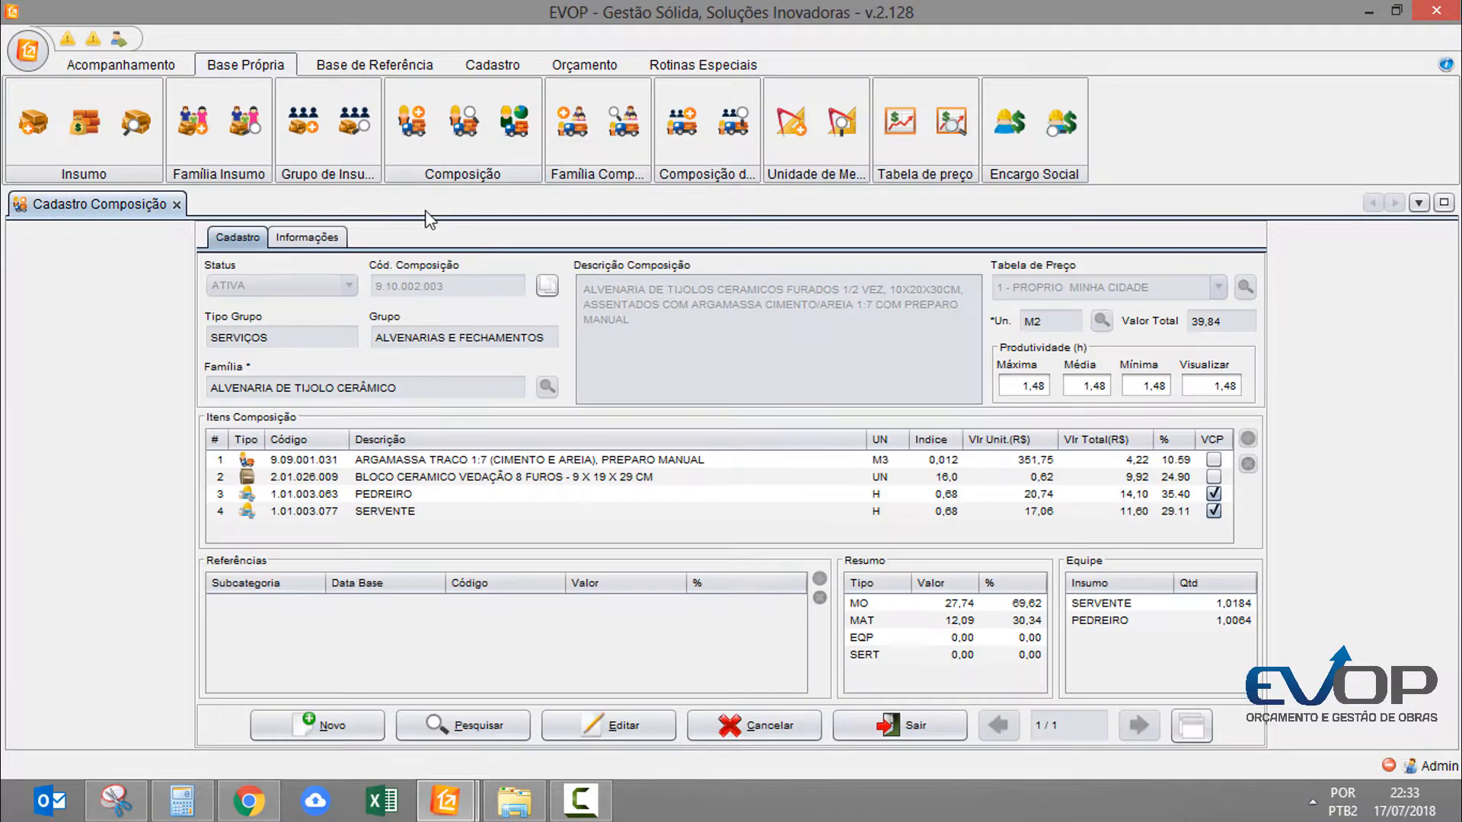
# Step: Start an item substitution in compositions with insumo 2.01.004.002 - AREIA MEDIA as the item to replace
pyautogui.click(515, 144)
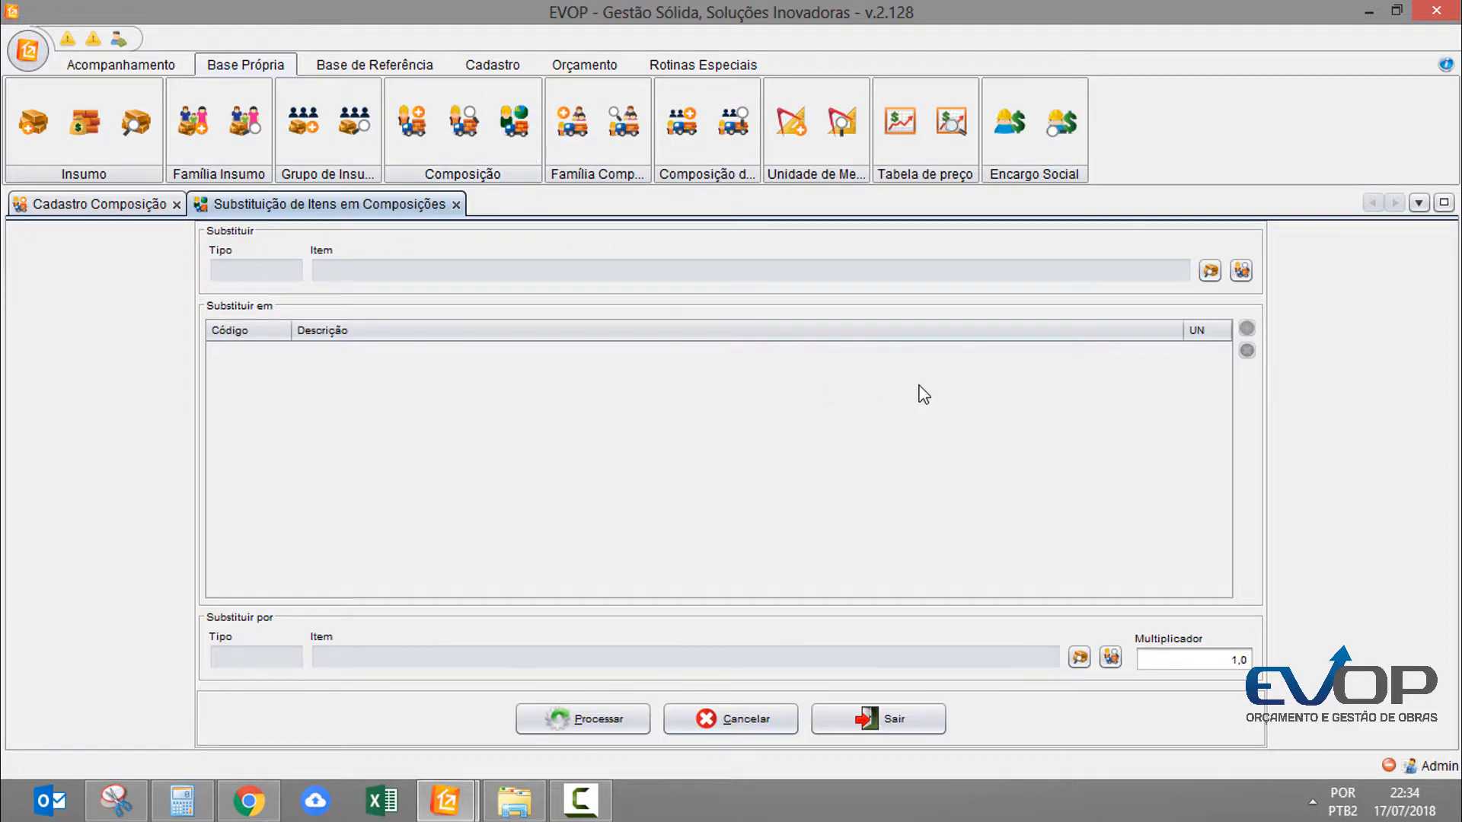
pyautogui.click(1209, 270)
pyautogui.press('Tab')
pyautogui.write('AREAI ME')
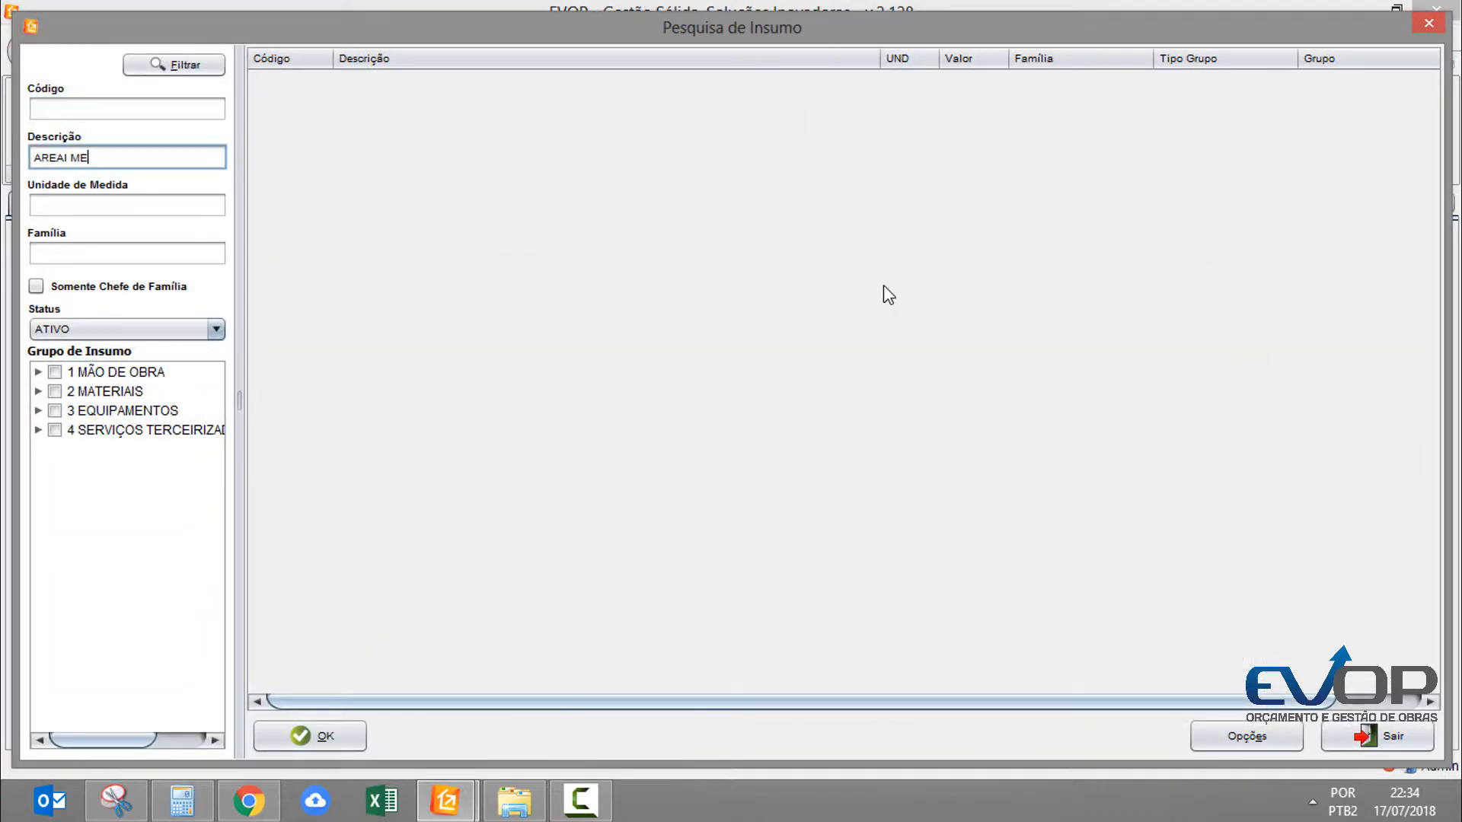
pyautogui.press('BackSpace')
pyautogui.press('BackSpace')
pyautogui.press('BackSpace')
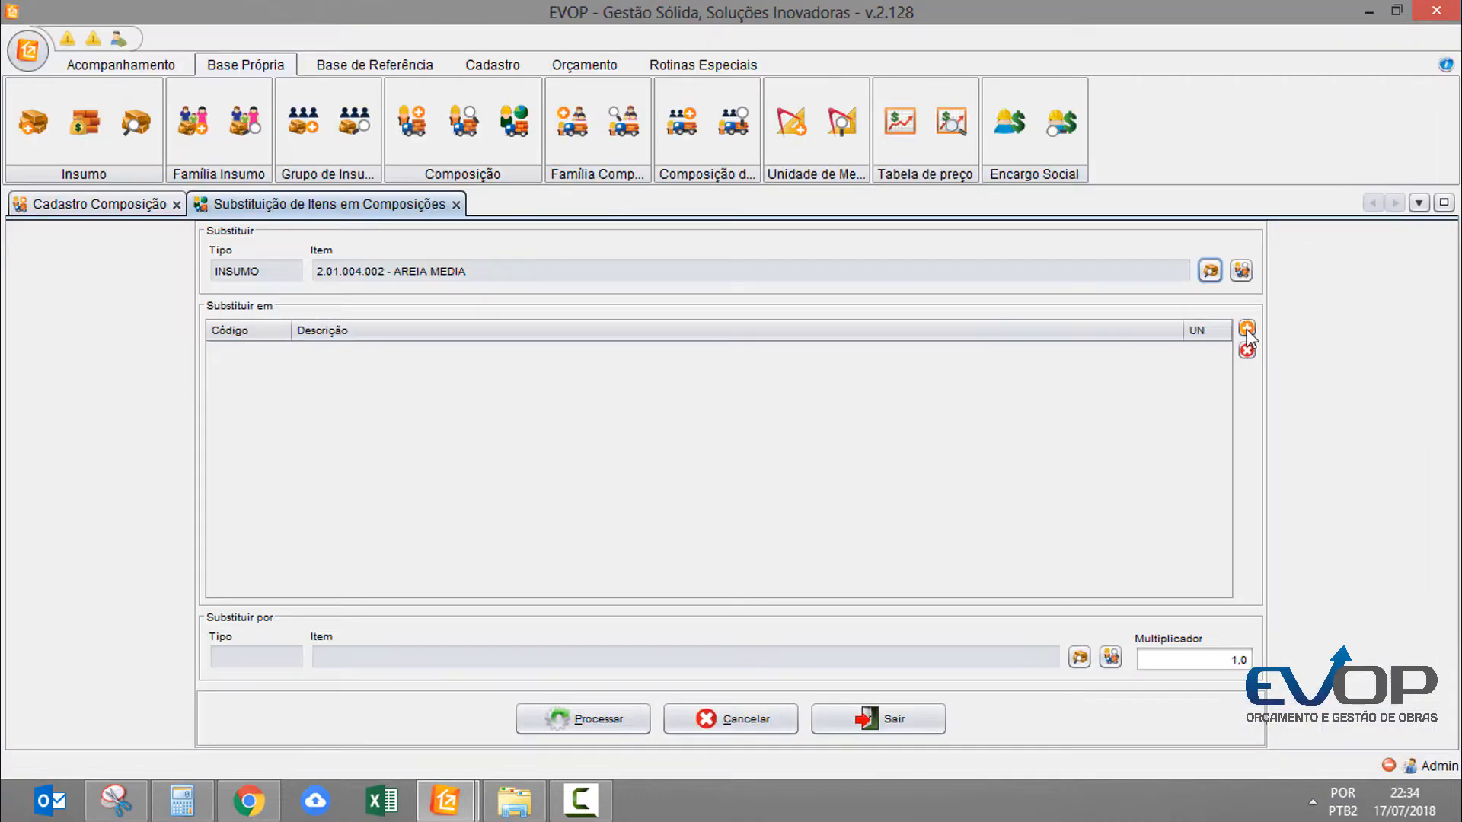
# Step: Add all active compositions found by an unfiltered search to the list where the item is substituted
pyautogui.click(1247, 330)
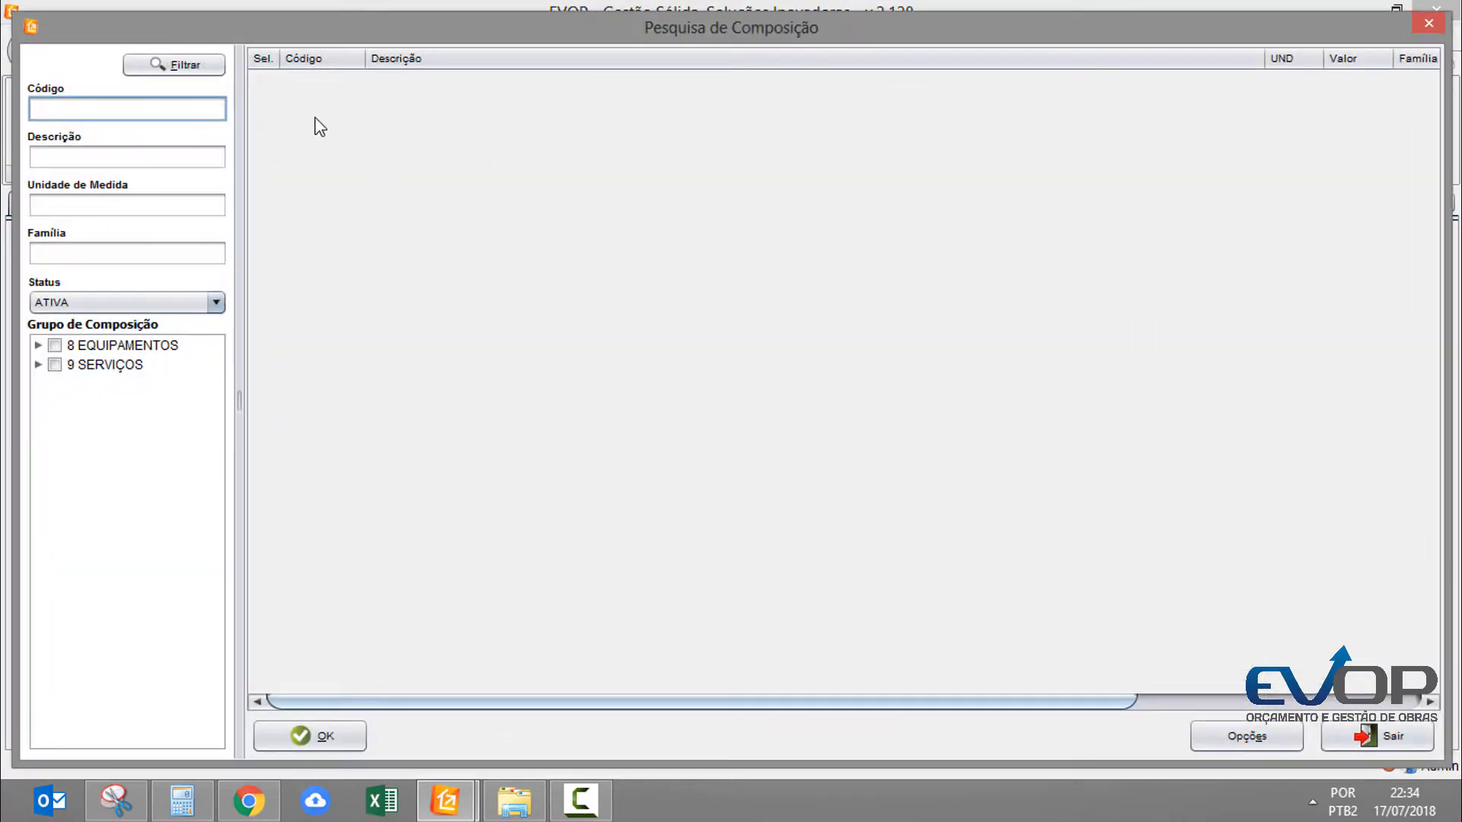
pyautogui.click(195, 66)
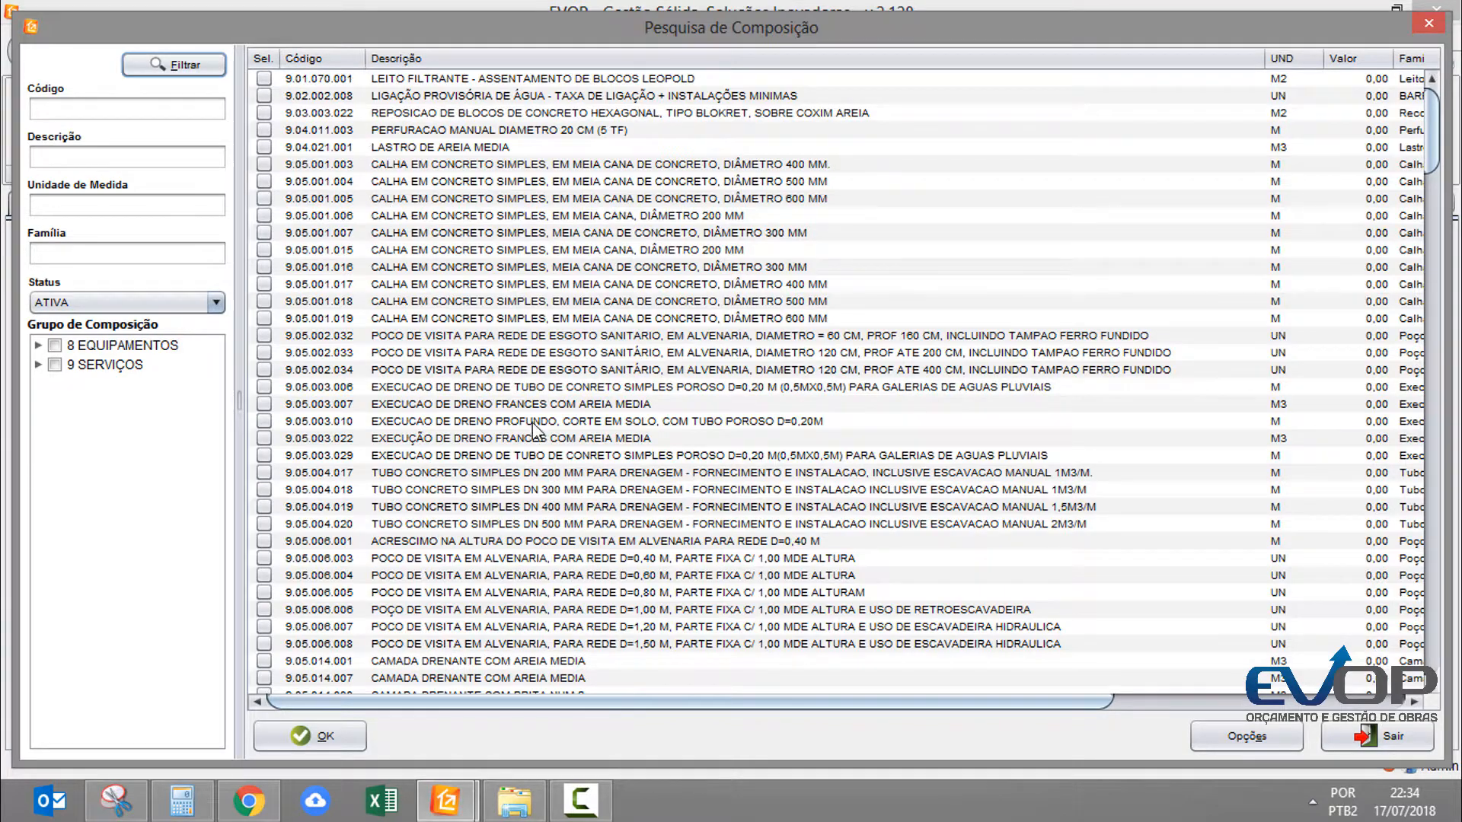
pyautogui.moveTo(1437, 158); pyautogui.dragTo(1369, 90)
pyautogui.rightClick(263, 59)
pyautogui.click(283, 78)
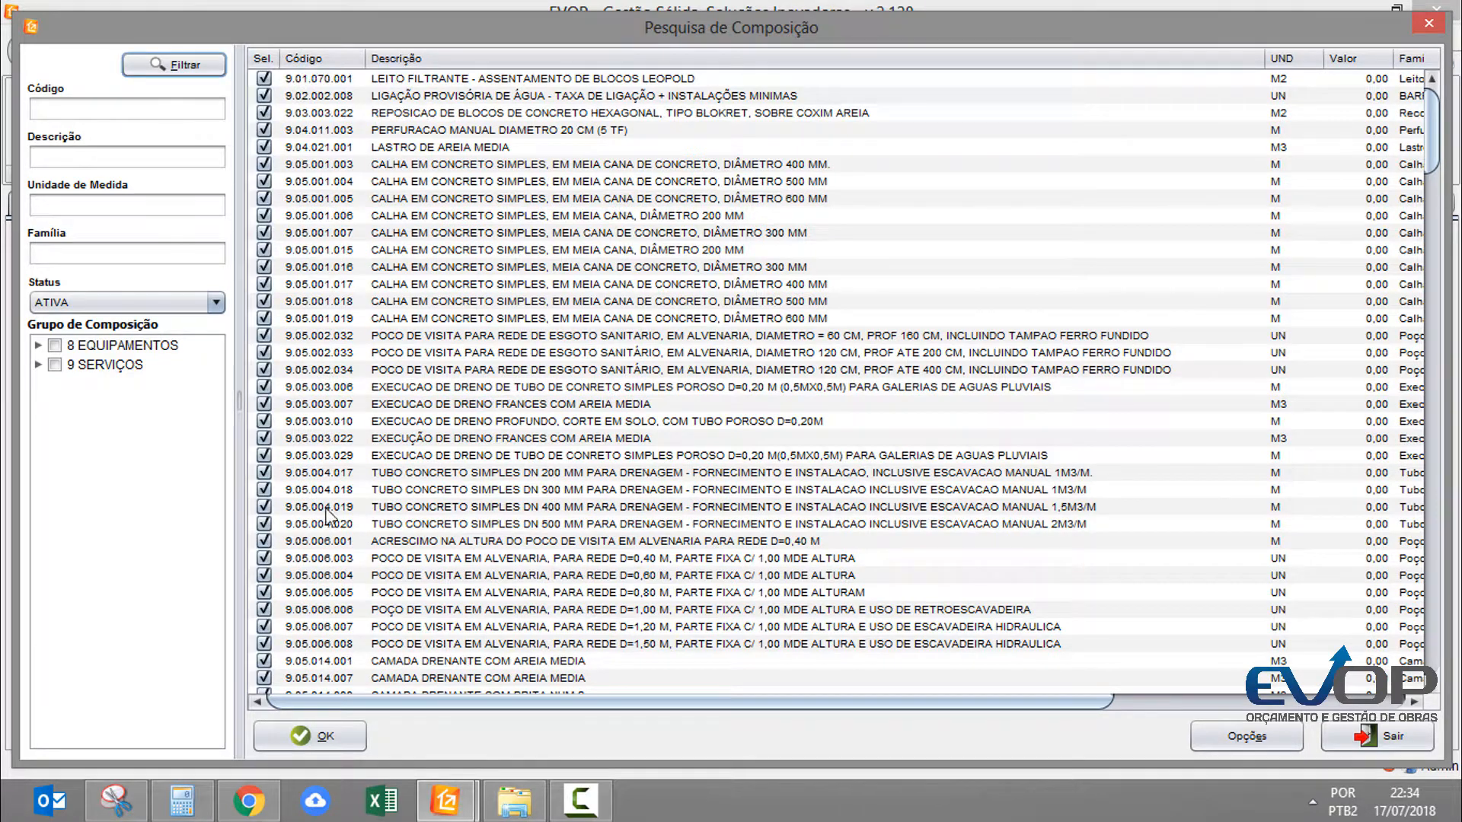
pyautogui.click(336, 727)
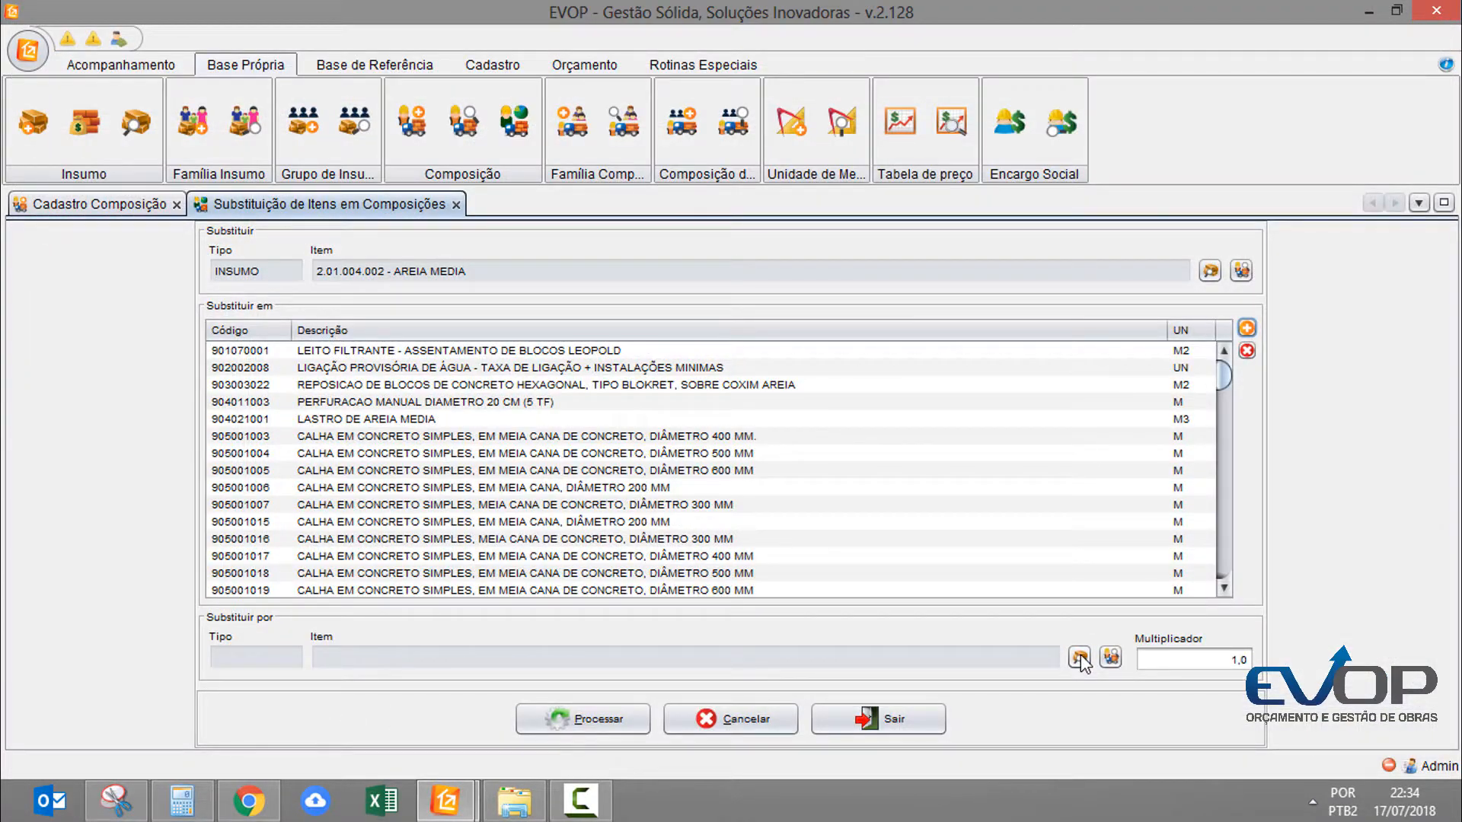
# Step: Search for insumo AREIA and choose 2.01.004.003 - AREIA GROSSA as the replacement item
pyautogui.click(1080, 656)
pyautogui.press('Tab')
pyautogui.write('A')
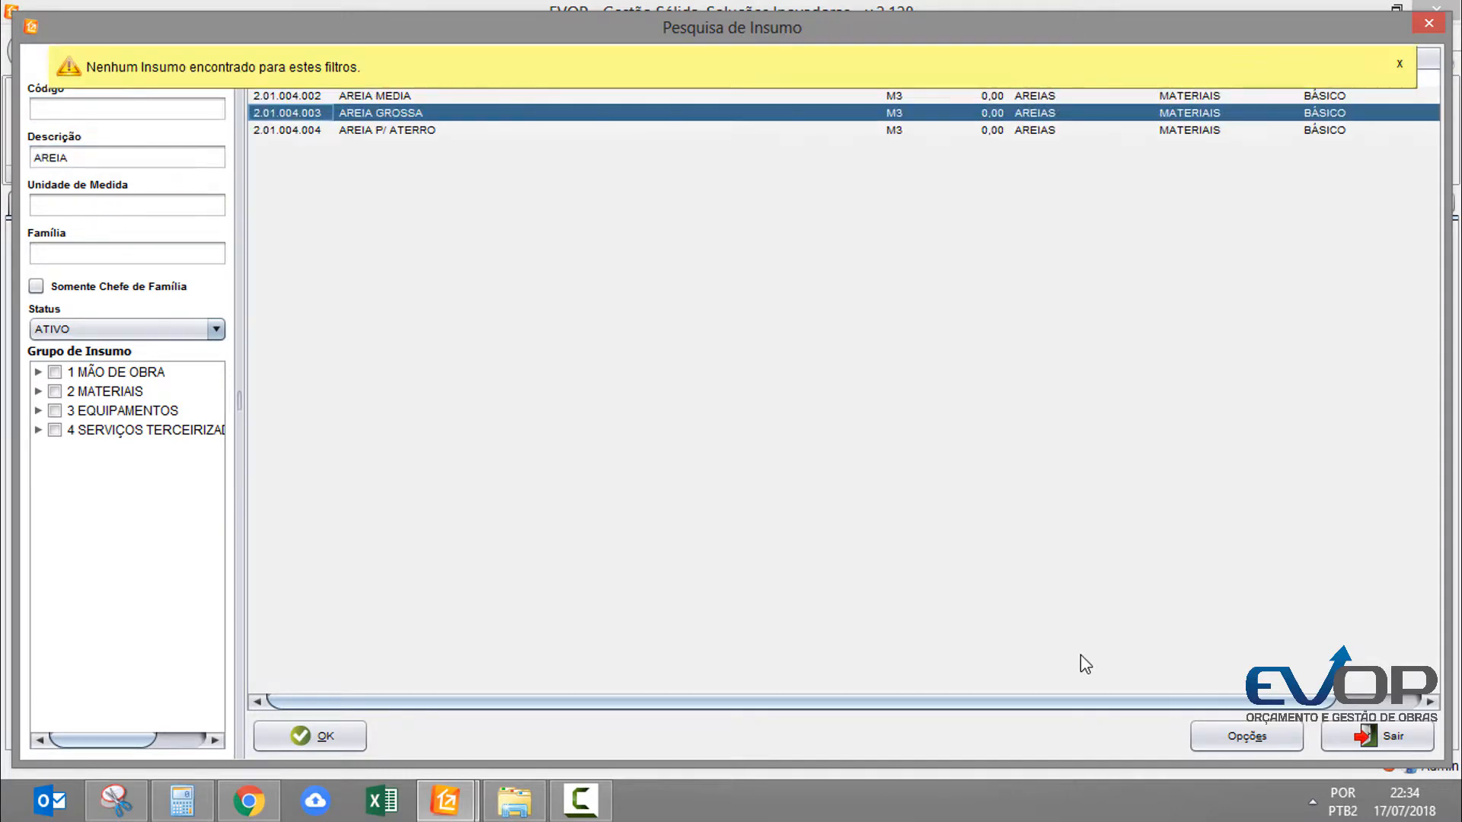
pyautogui.press('Return')
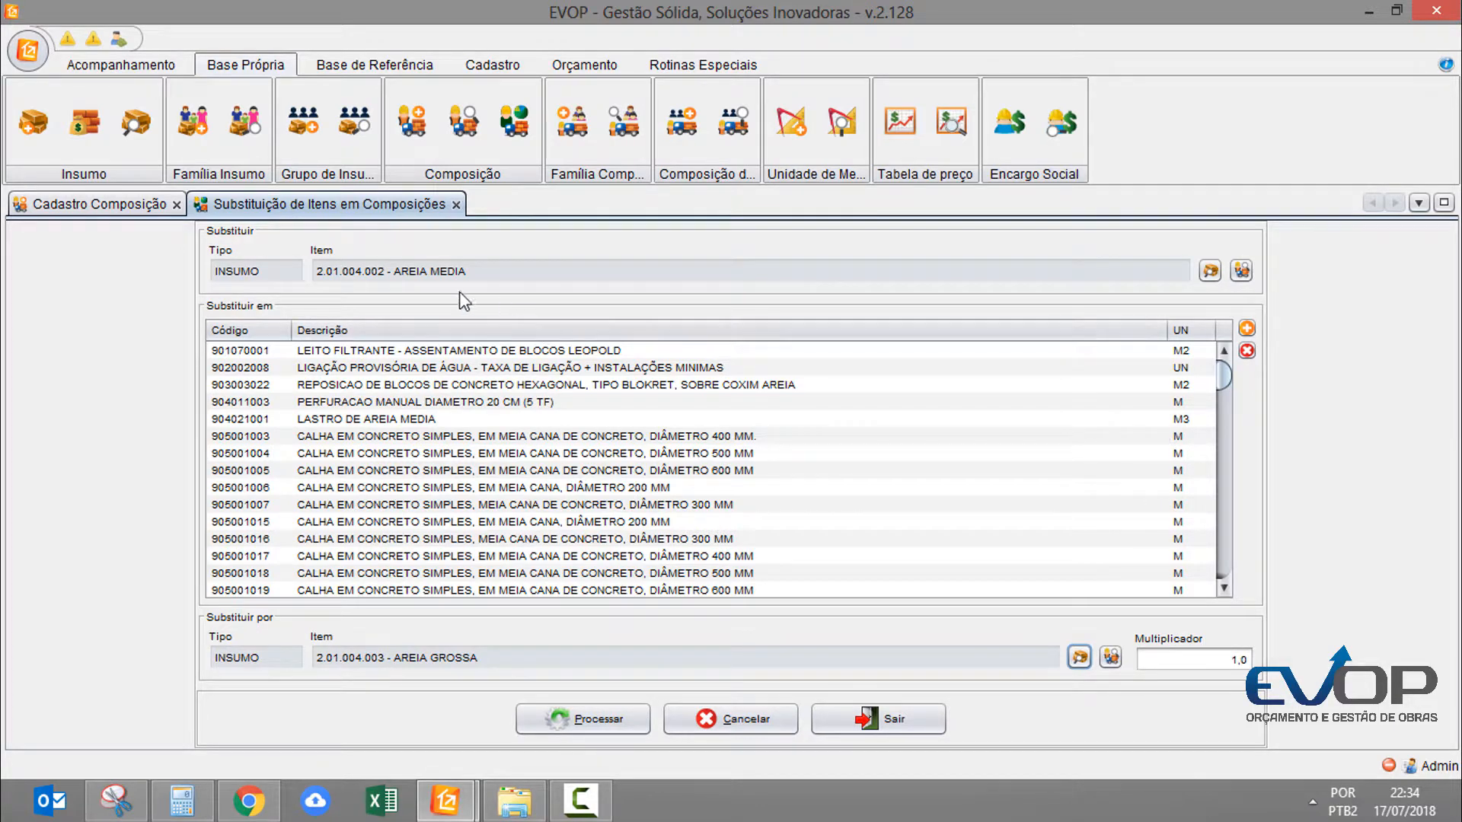
pyautogui.click(1234, 661)
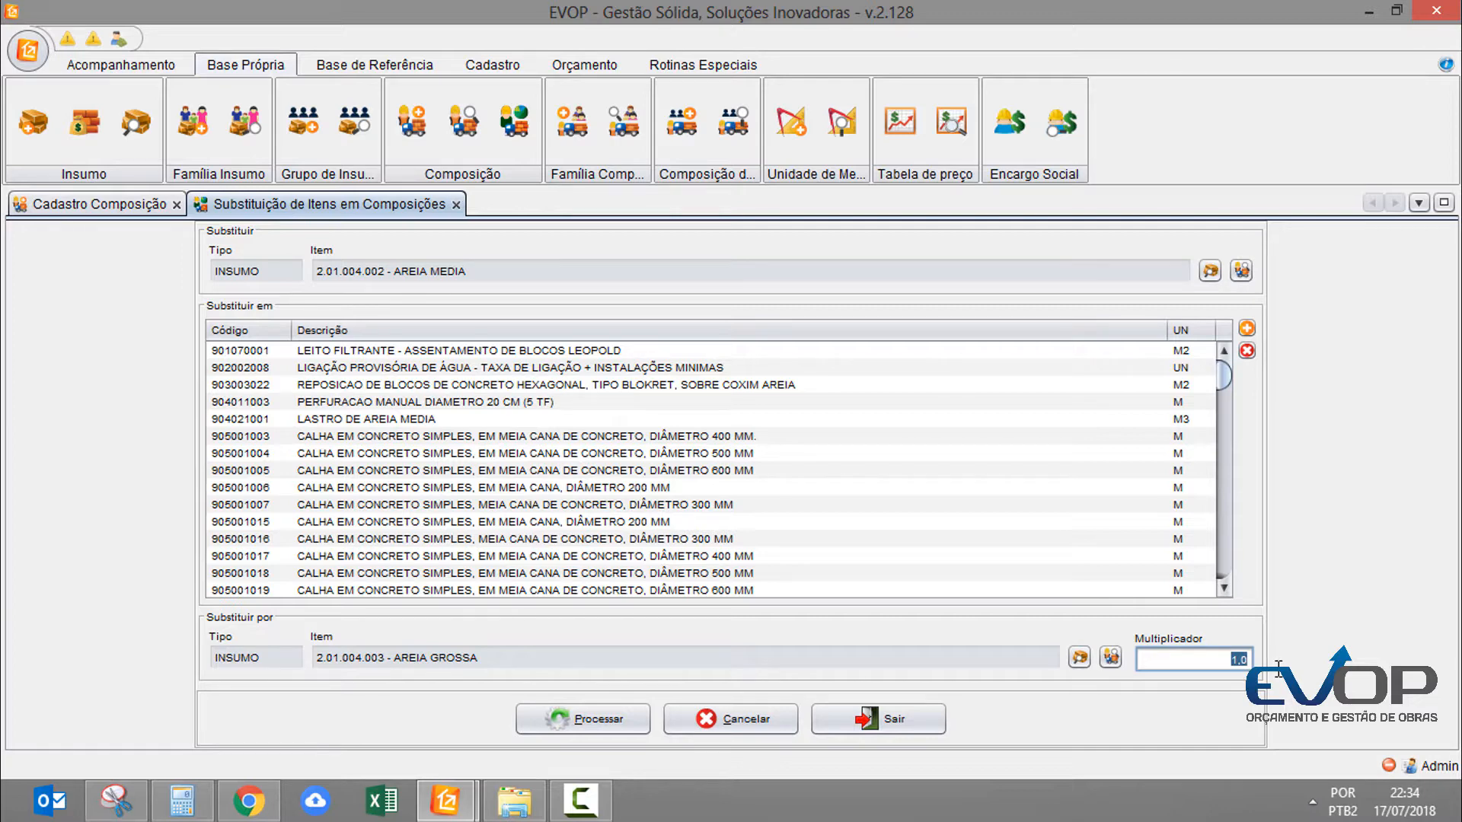
# Step: Change the replacement item to insumo 2.01.004.001 - AREIA FINA
pyautogui.click(1087, 663)
pyautogui.press('Tab')
pyautogui.write('AREAI')
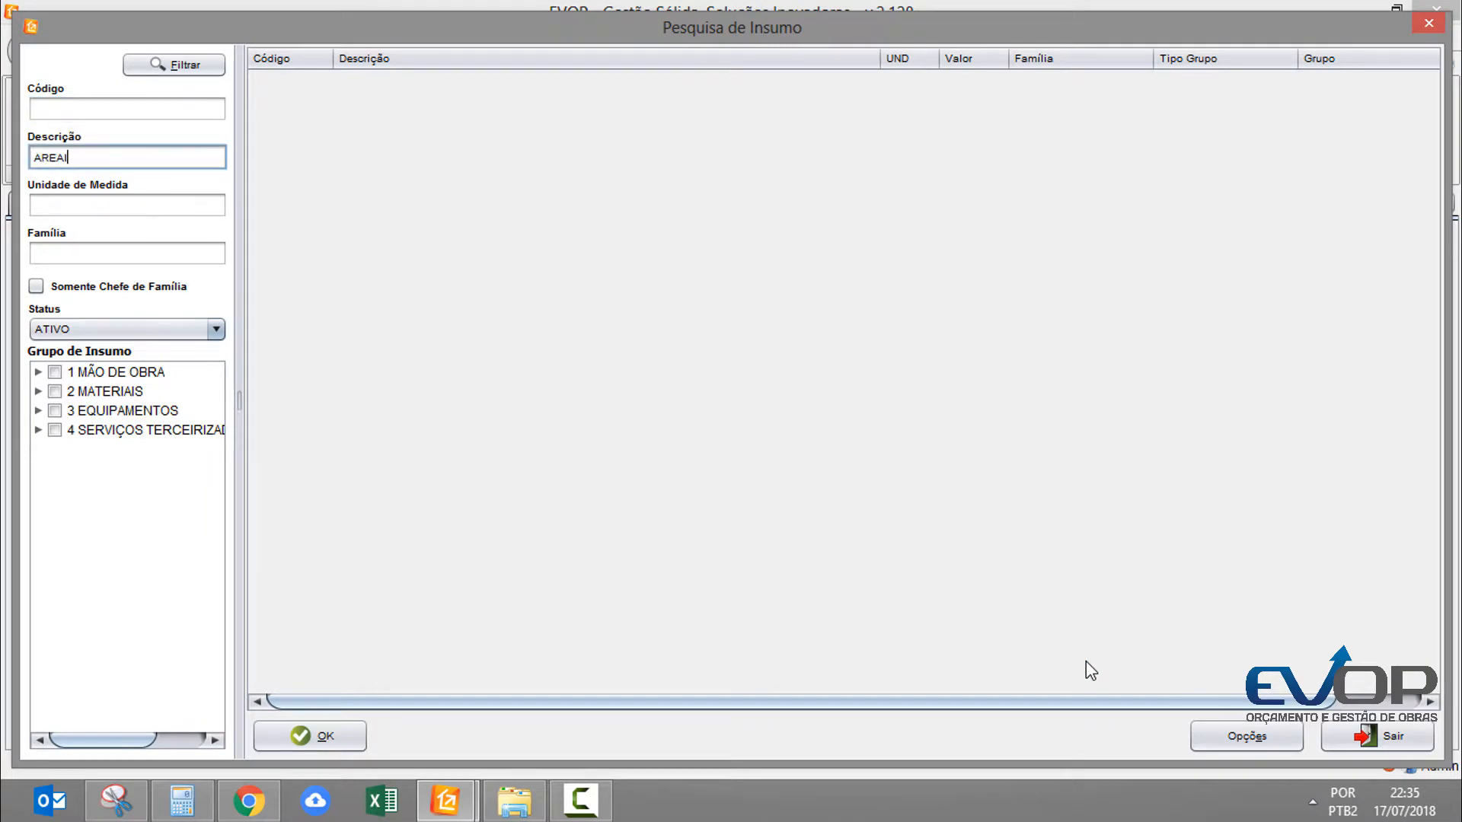
pyautogui.press('Return')
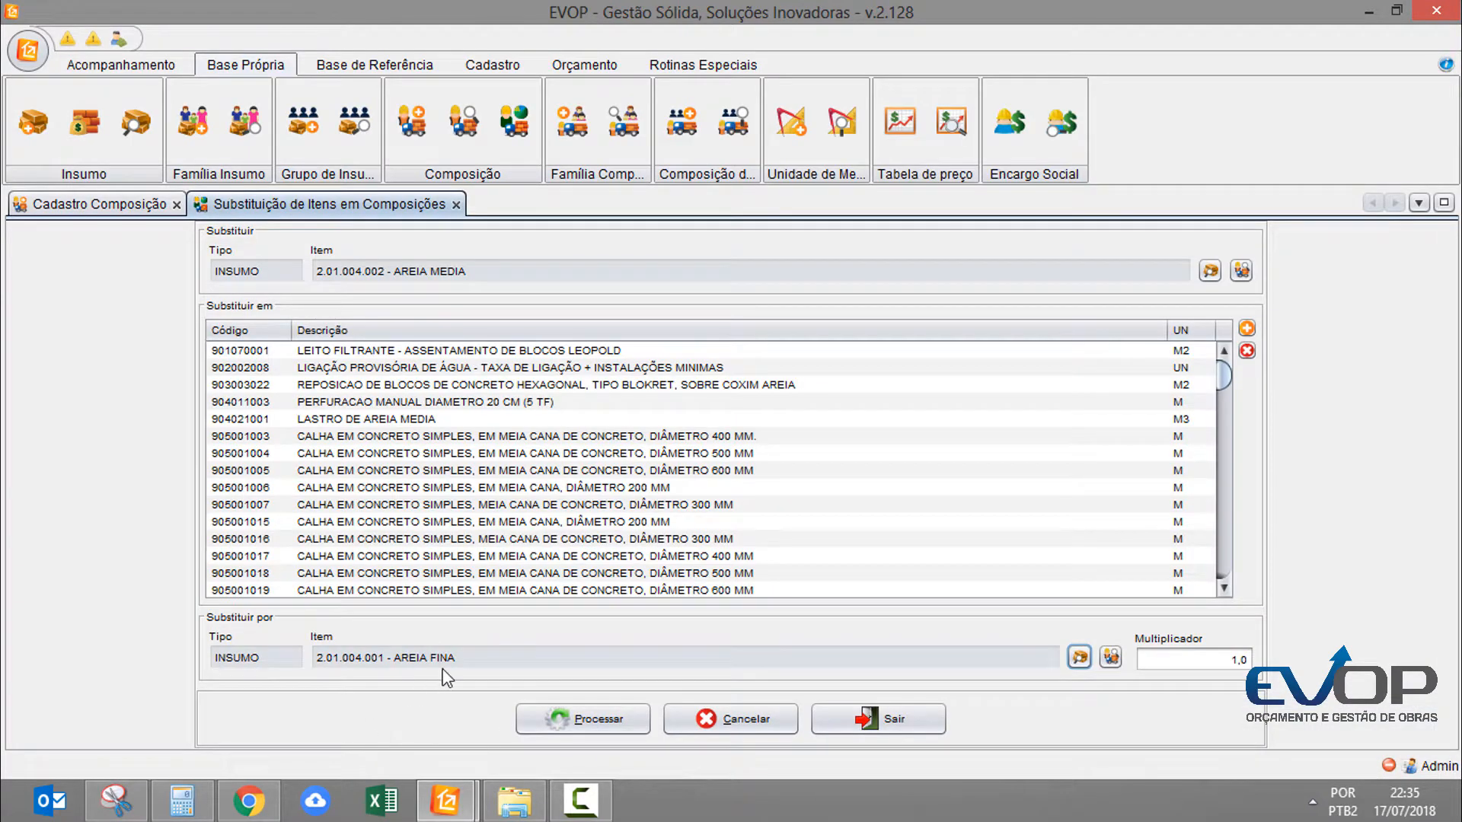
# Step: Set the substitution multiplier to 1,1
pyautogui.click(1232, 660)
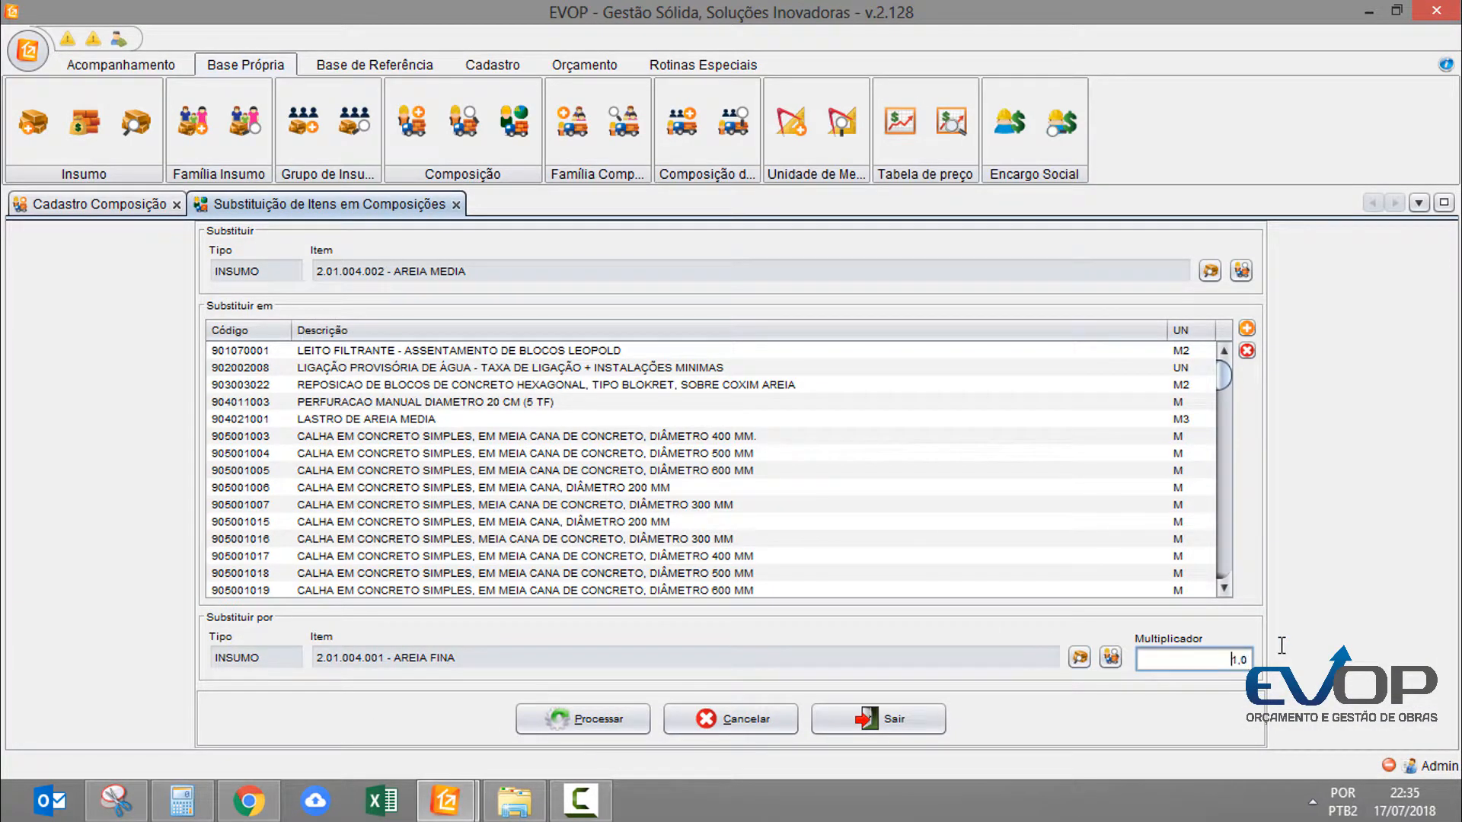
pyautogui.write('0')
pyautogui.press('Delete')
pyautogui.press('Delete')
pyautogui.press('Delete')
pyautogui.write(',1,1')
pyautogui.press('Tab')
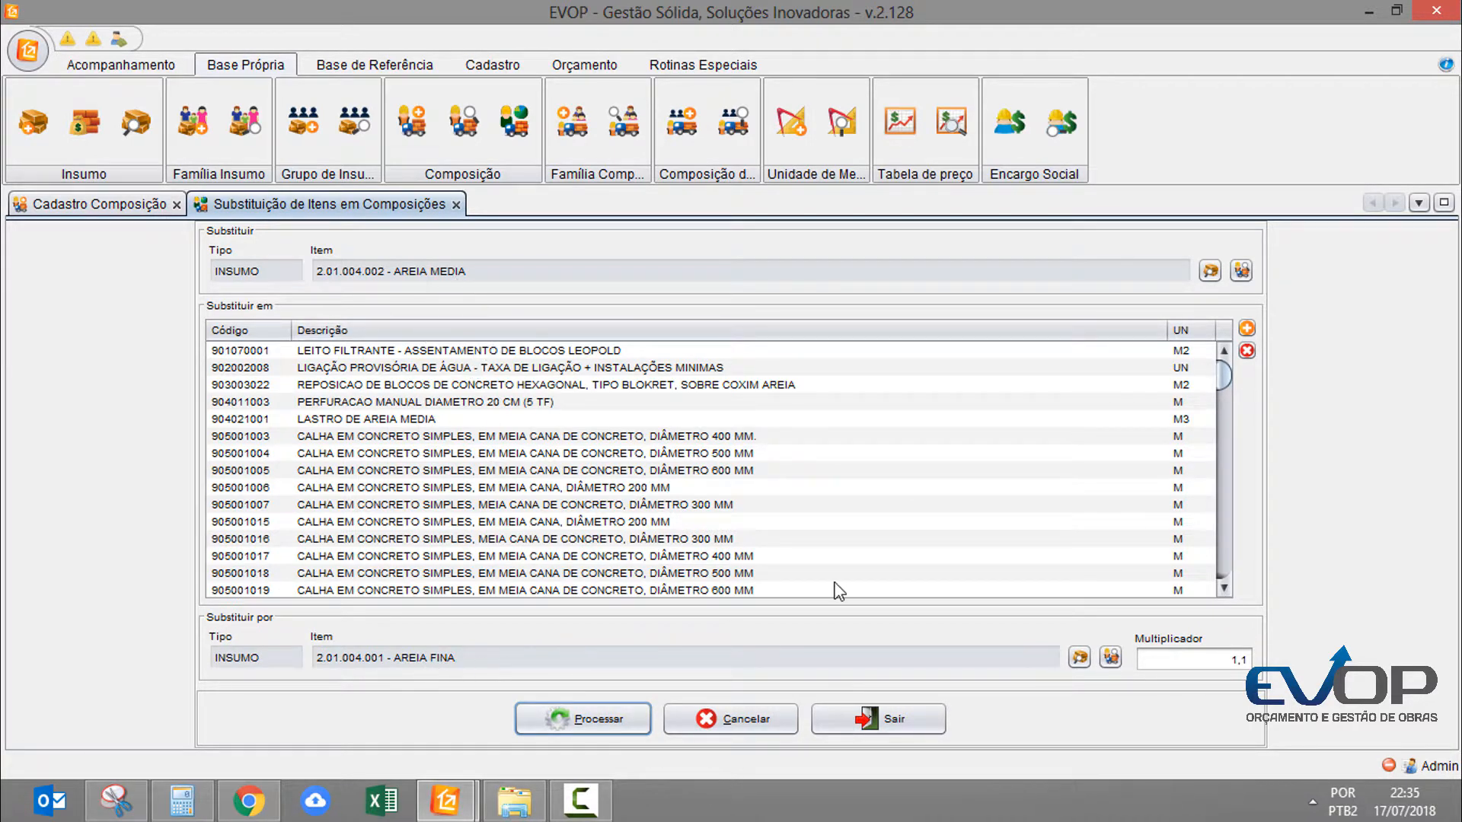
# Step: Search for AREIA GRO and set the replacement item back to 2.01.004.003 - AREIA GROSSA
pyautogui.click(1081, 664)
pyautogui.press('Tab')
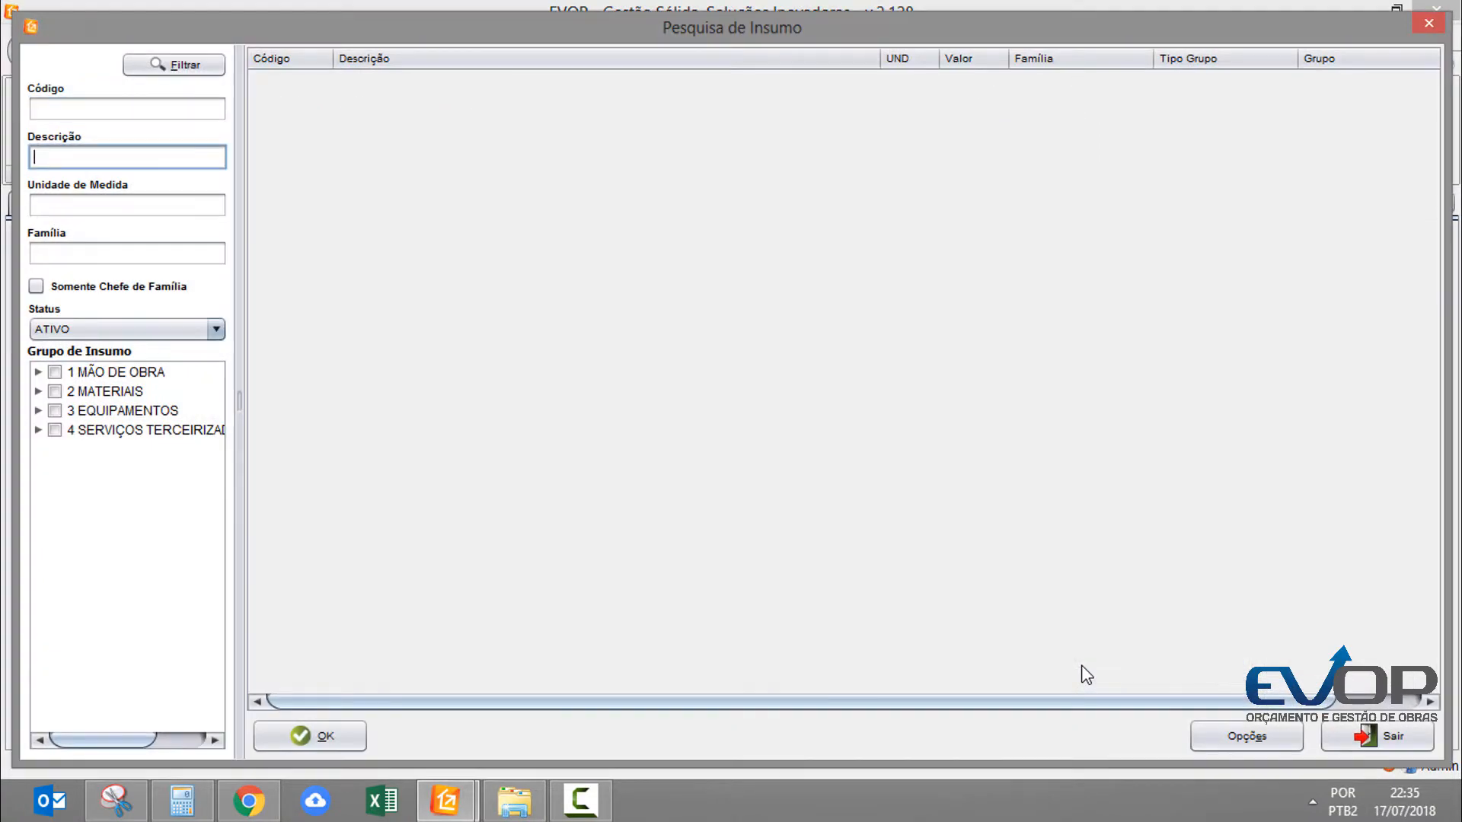
pyautogui.write('AREIA GRO')
pyautogui.press('Return')
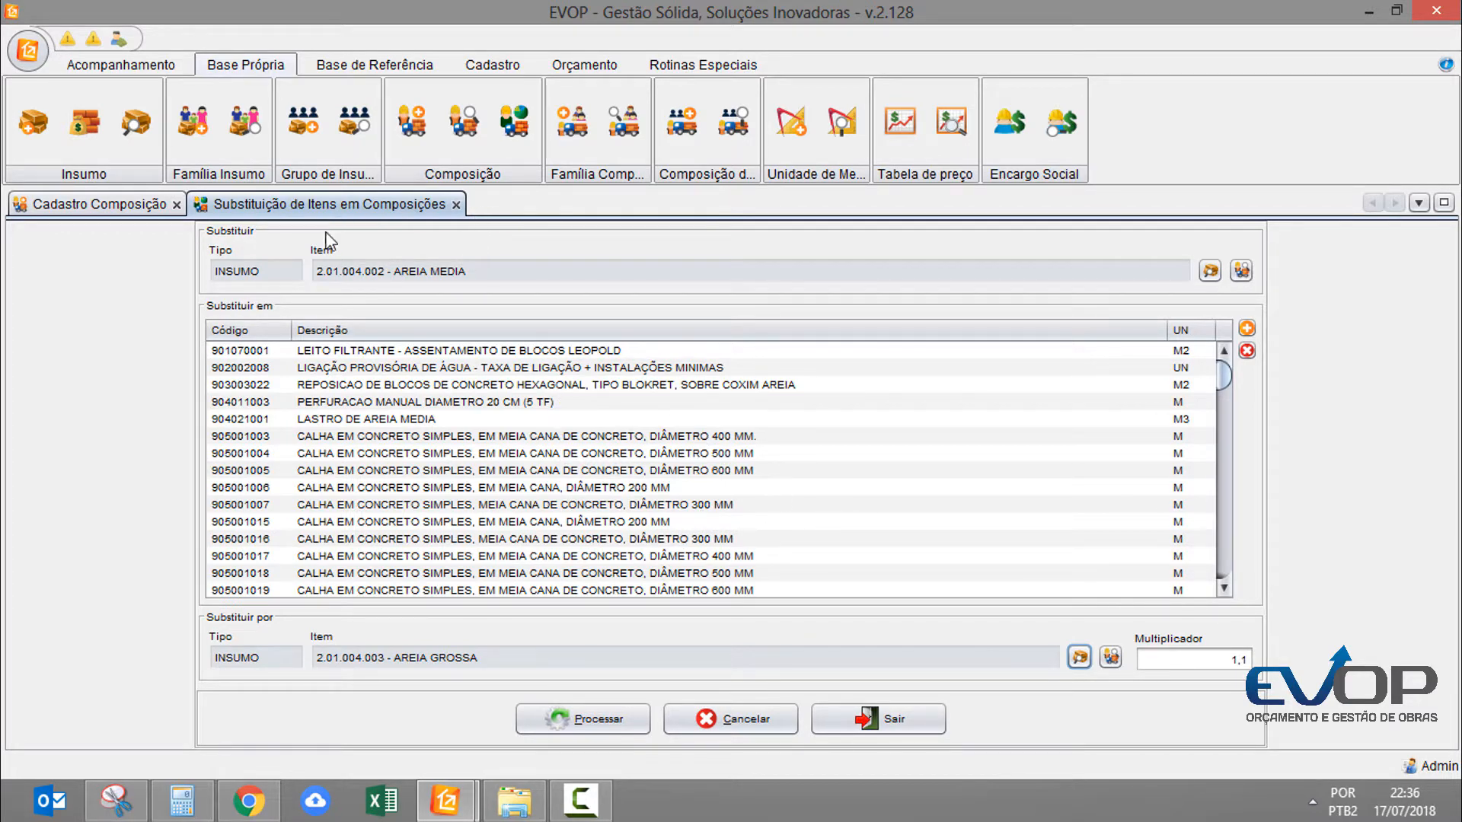
# Step: View the system options and locate the database backup option, Backup Banco, without running it
pyautogui.click(29, 50)
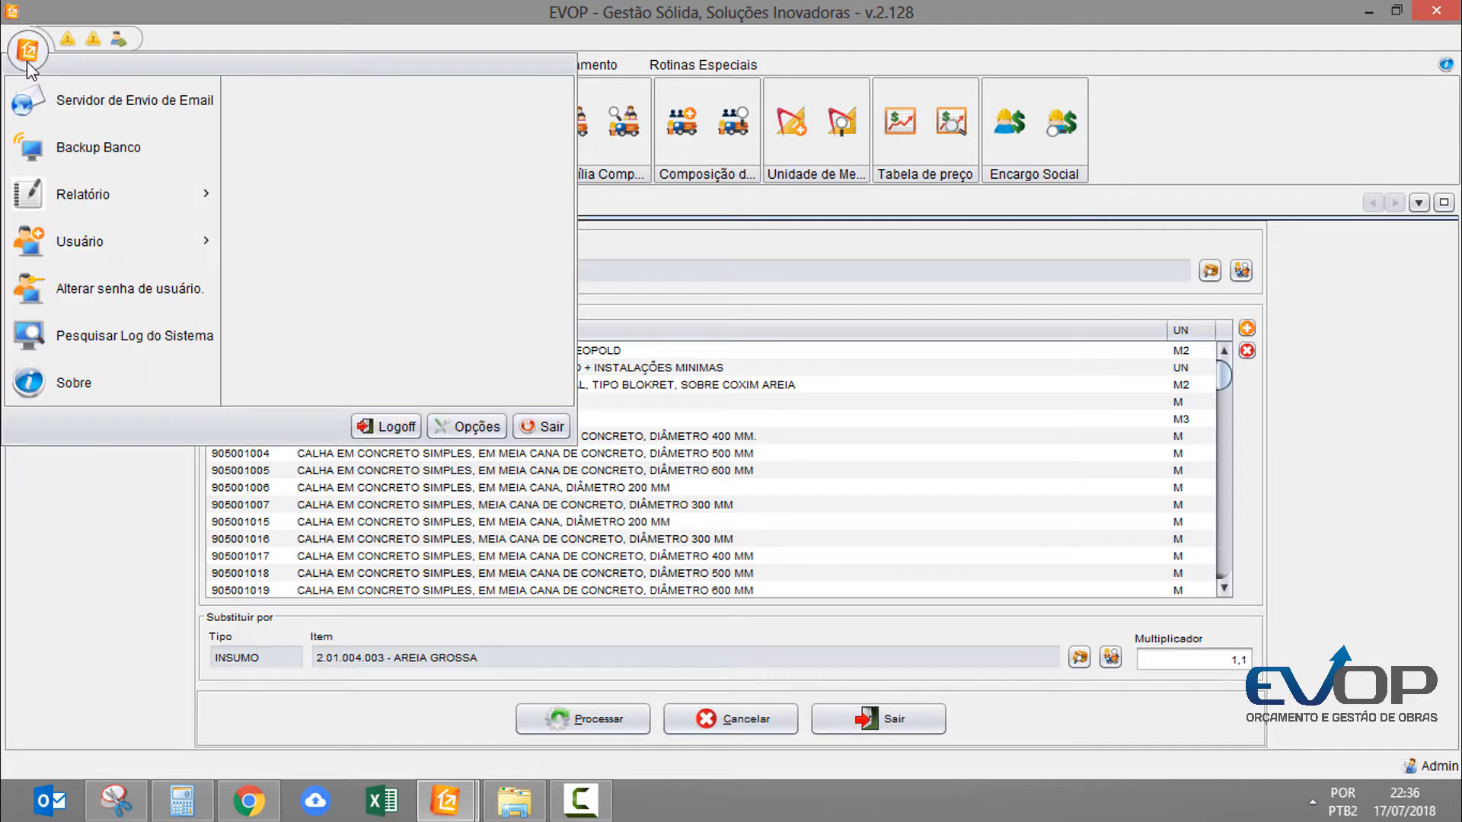
pyautogui.click(771, 478)
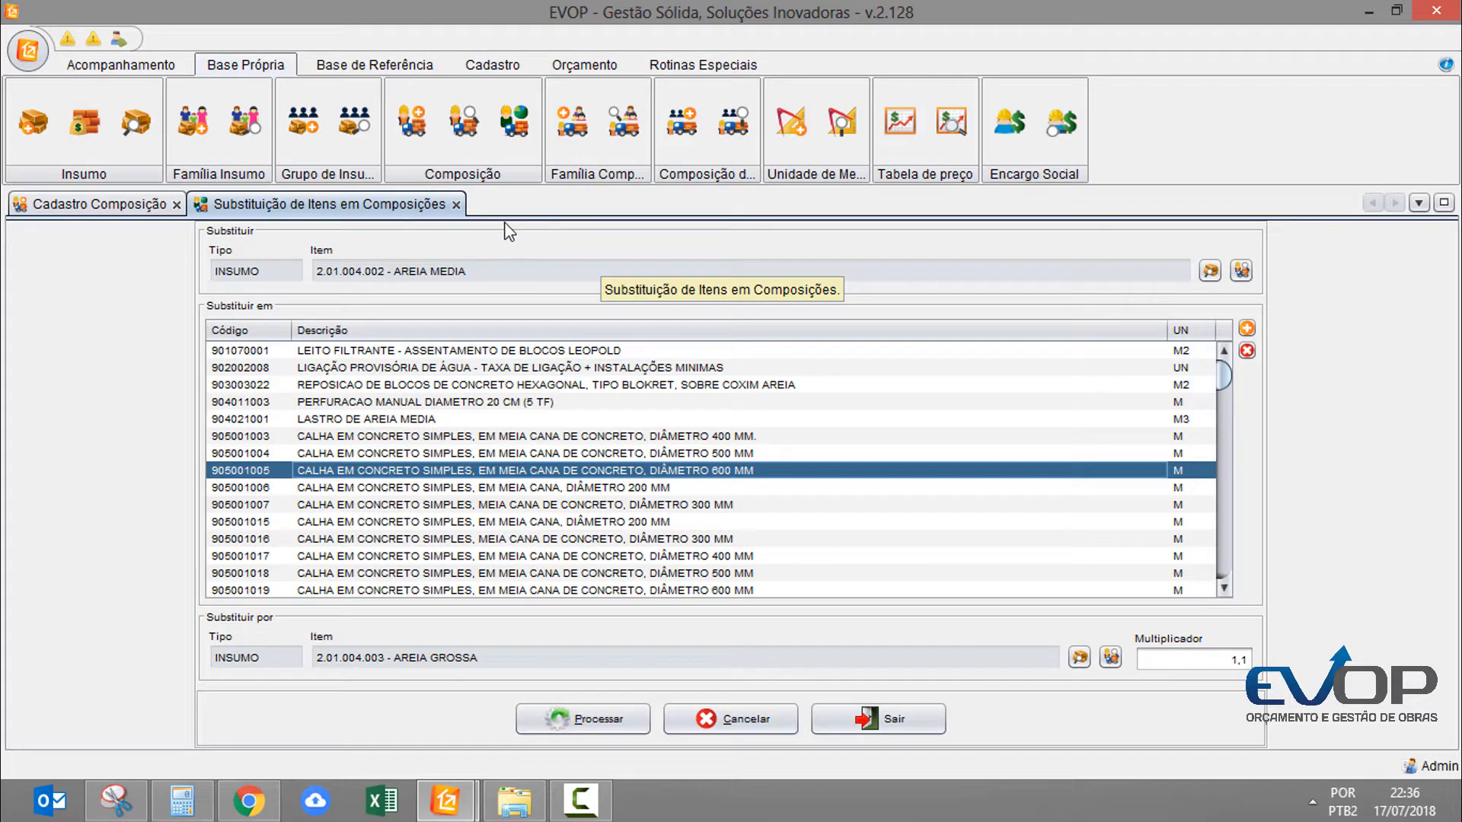
pyautogui.click(27, 50)
pyautogui.moveTo(111, 197)
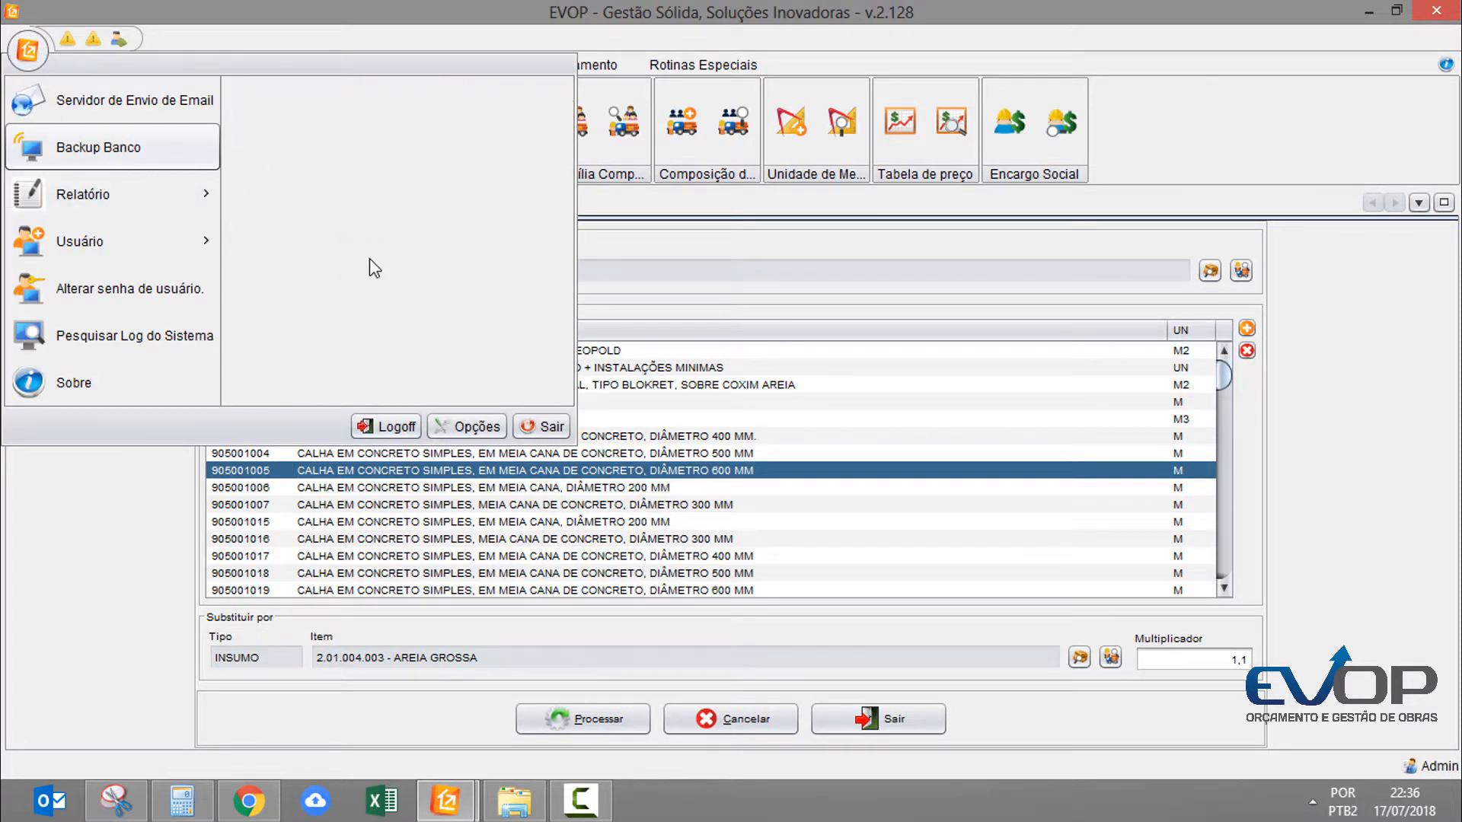
pyautogui.click(832, 373)
# Step: Cancel the item substitution without processing it, and close the composition record
pyautogui.click(455, 205)
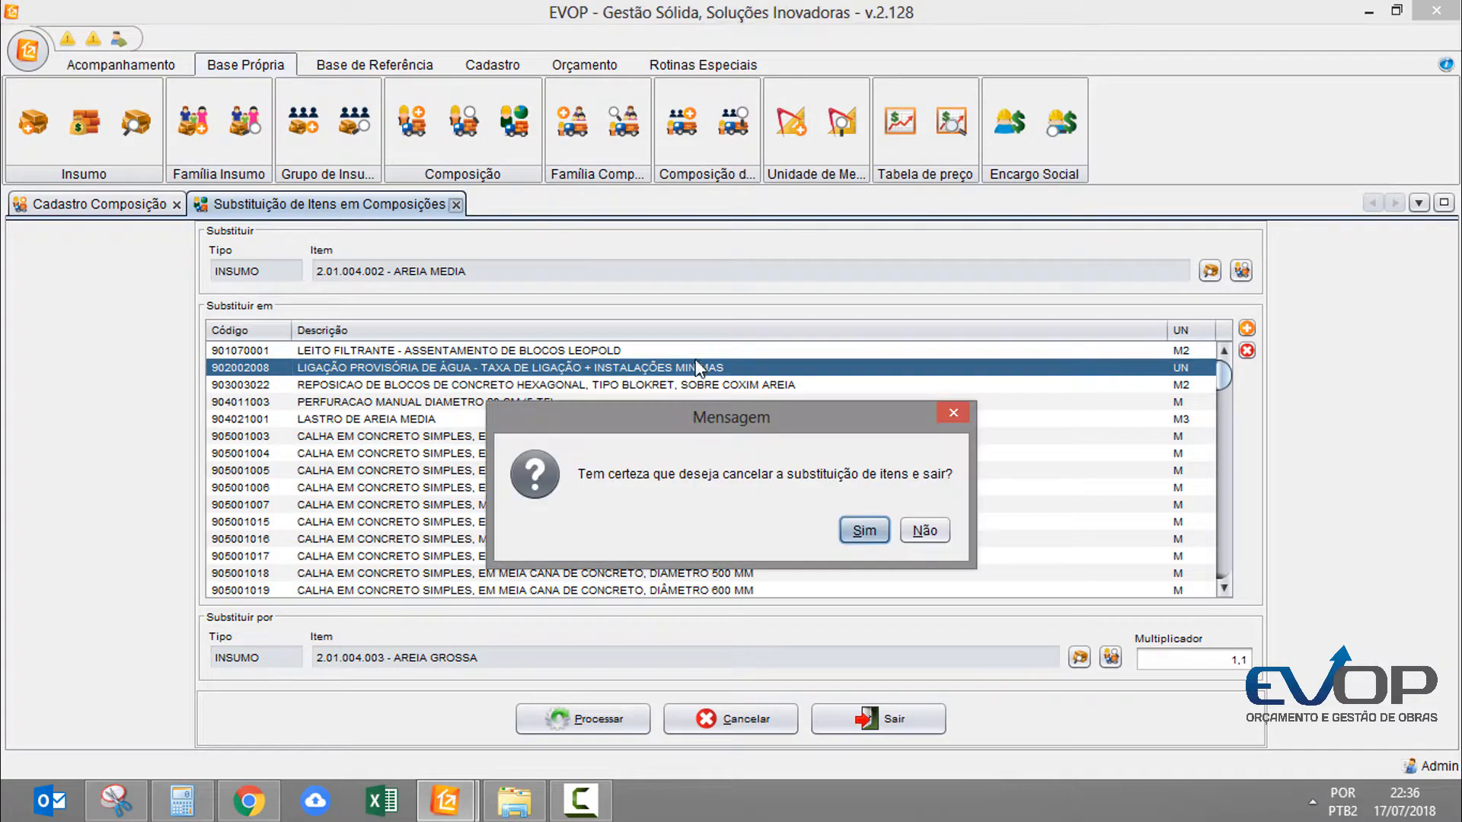
pyautogui.click(872, 536)
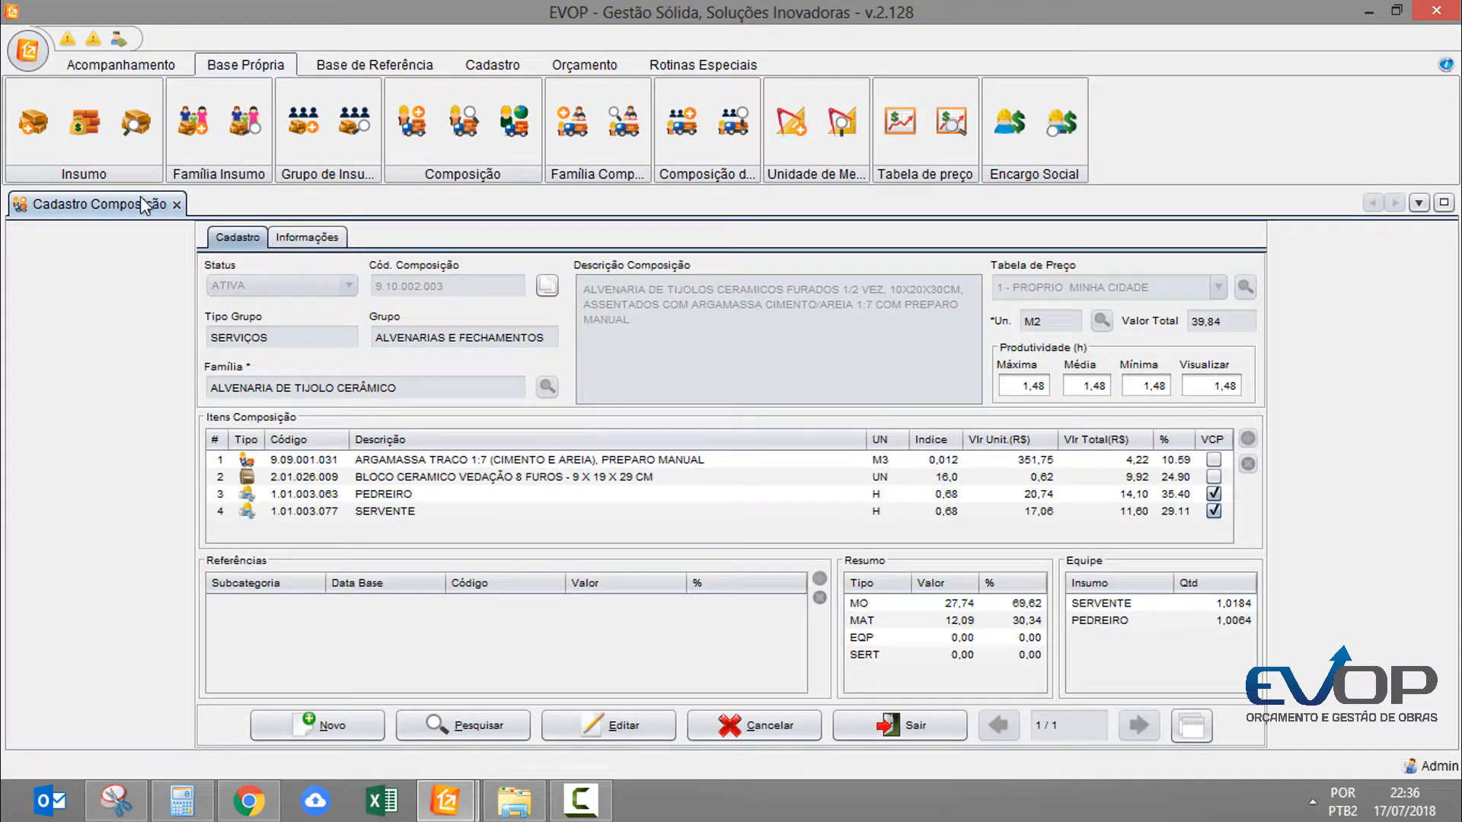
pyautogui.click(176, 204)
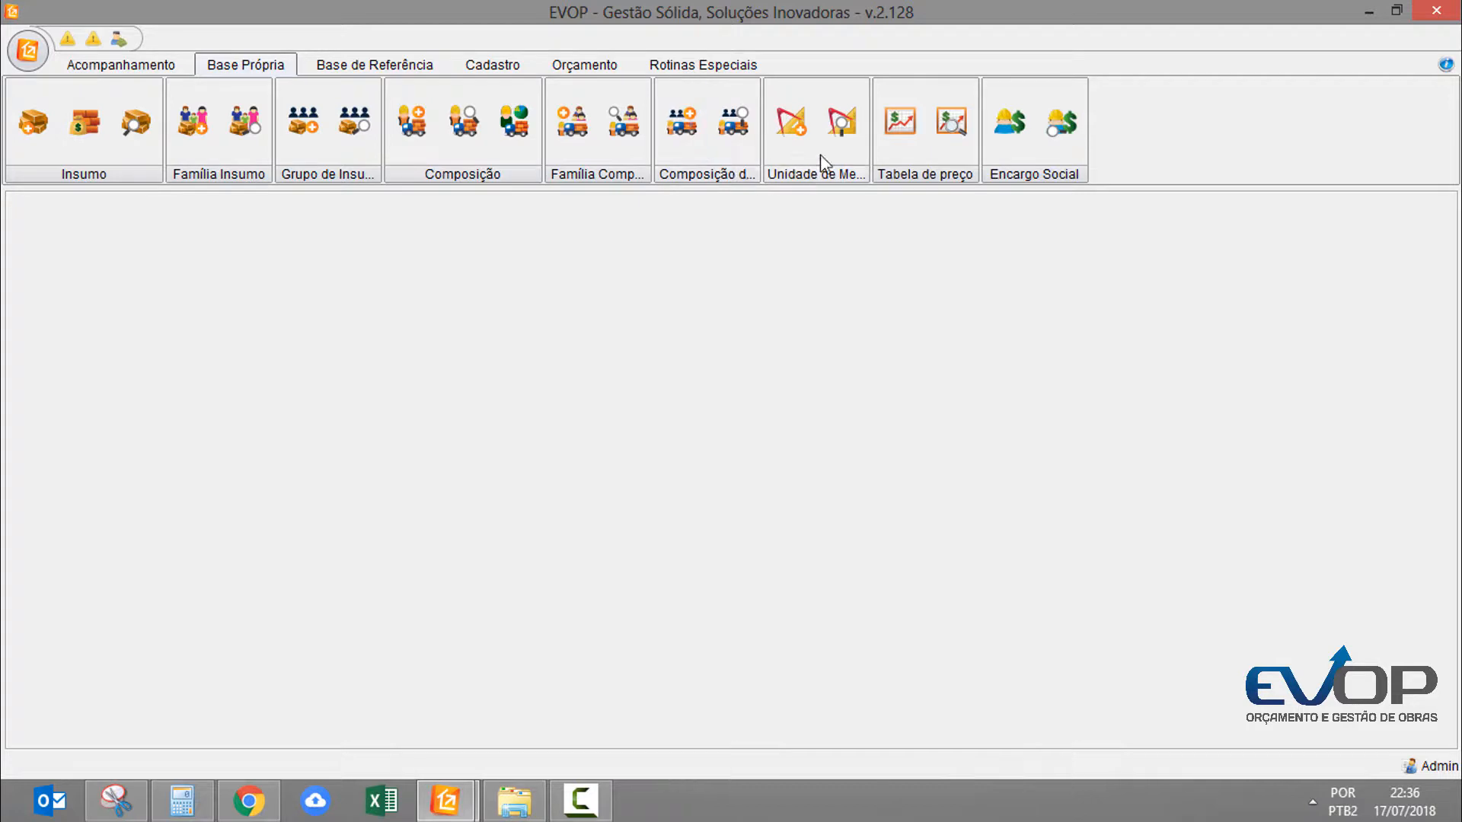
# Step: Fill in a new unit of measure with name M2, abbreviation M2 and category ÁREA, and discard it unsaved
pyautogui.click(806, 130)
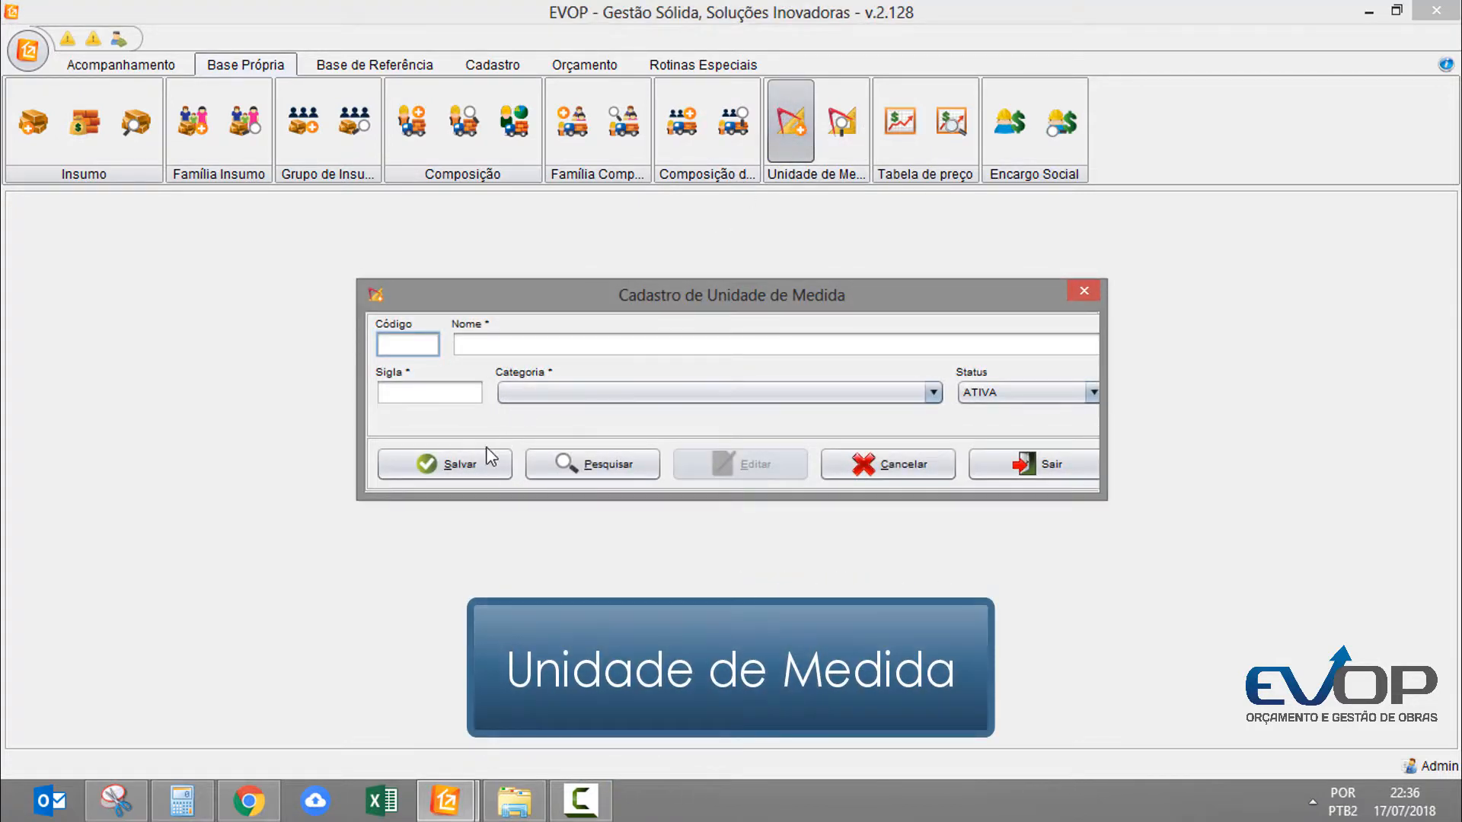
pyautogui.click(524, 340)
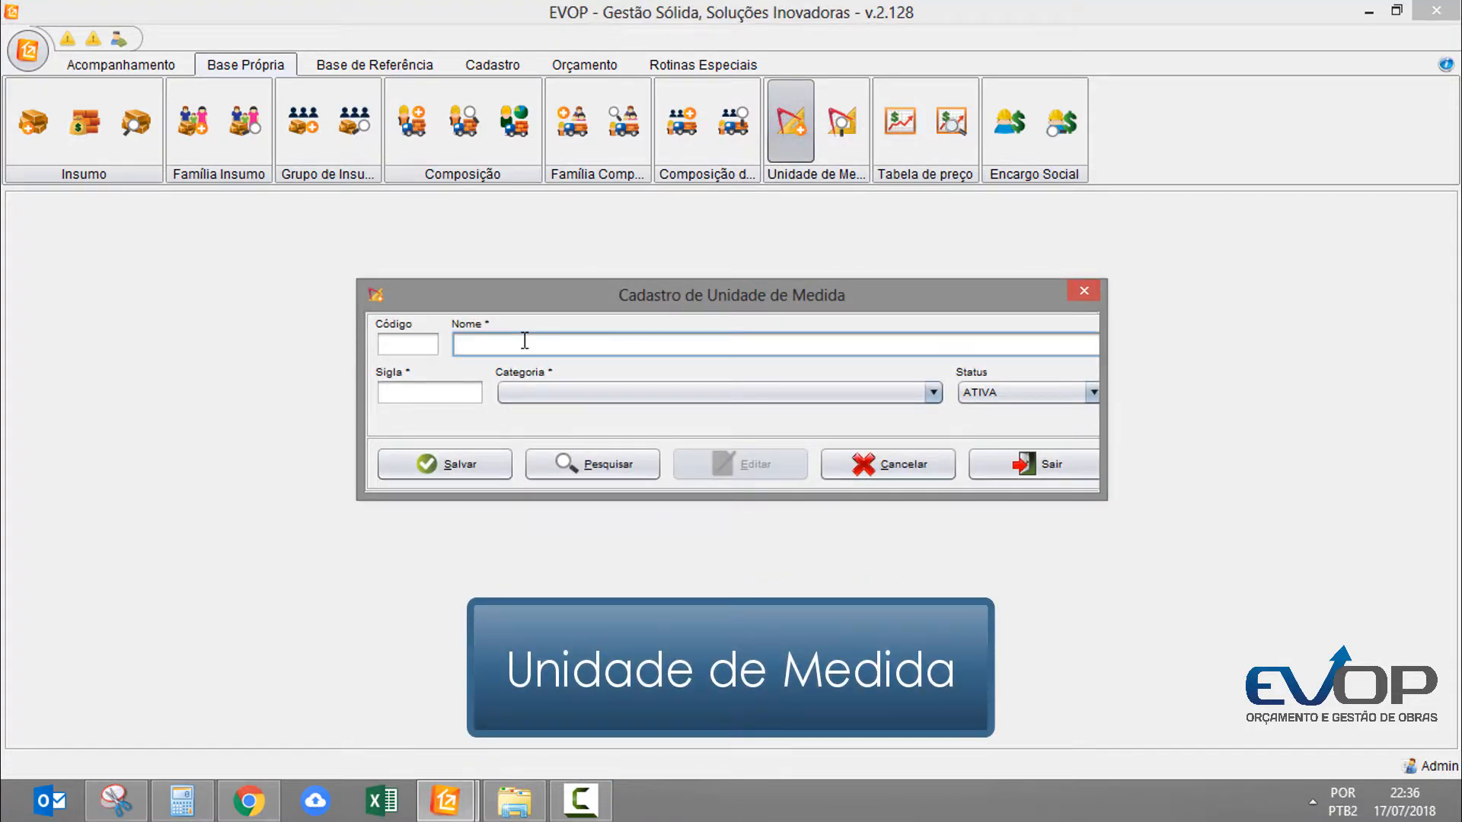
pyautogui.write('M2')
pyautogui.press('Tab')
pyautogui.write('M1')
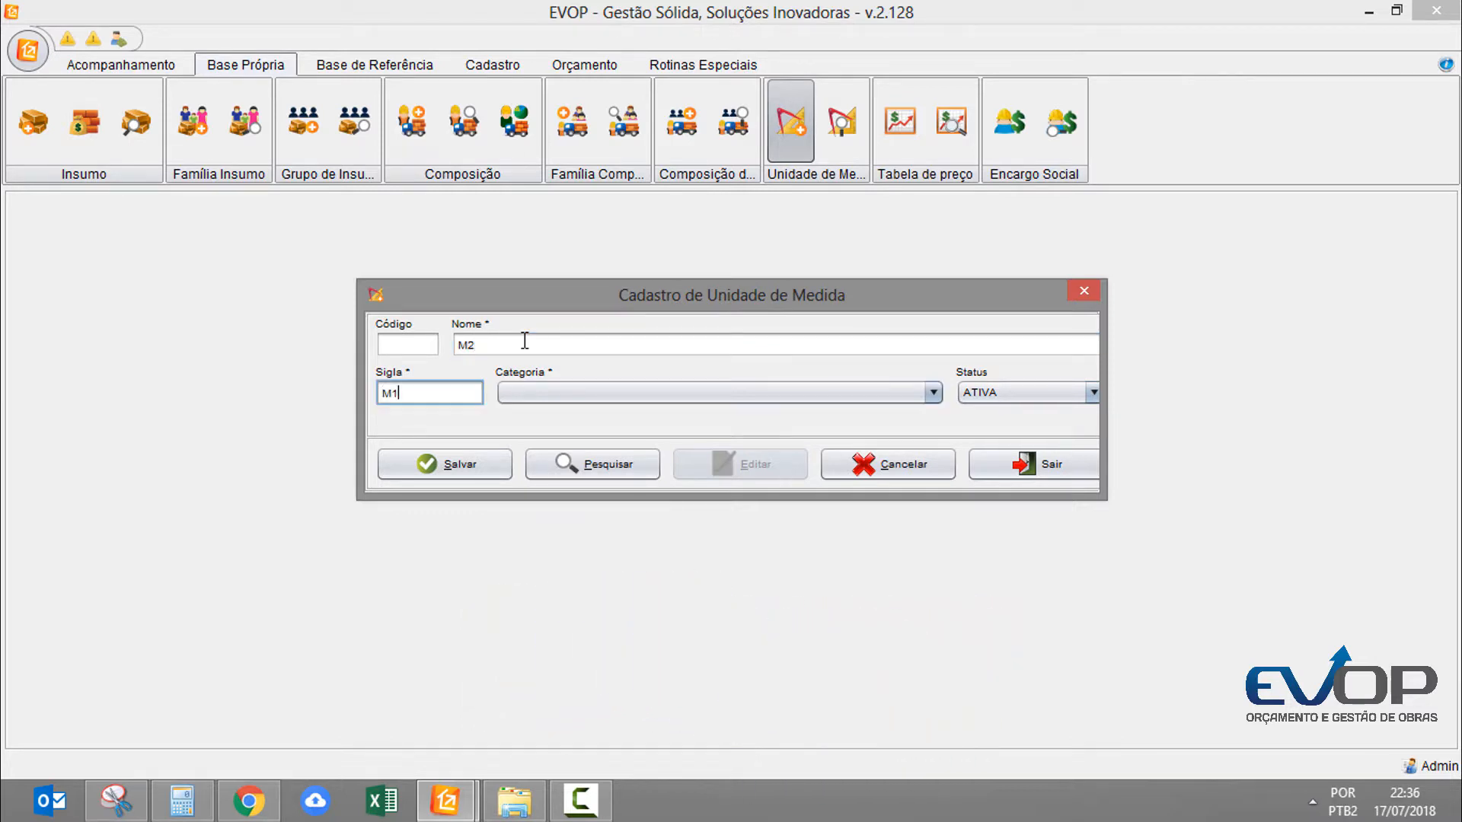
pyautogui.press('BackSpace')
pyautogui.write('2')
pyautogui.click(571, 393)
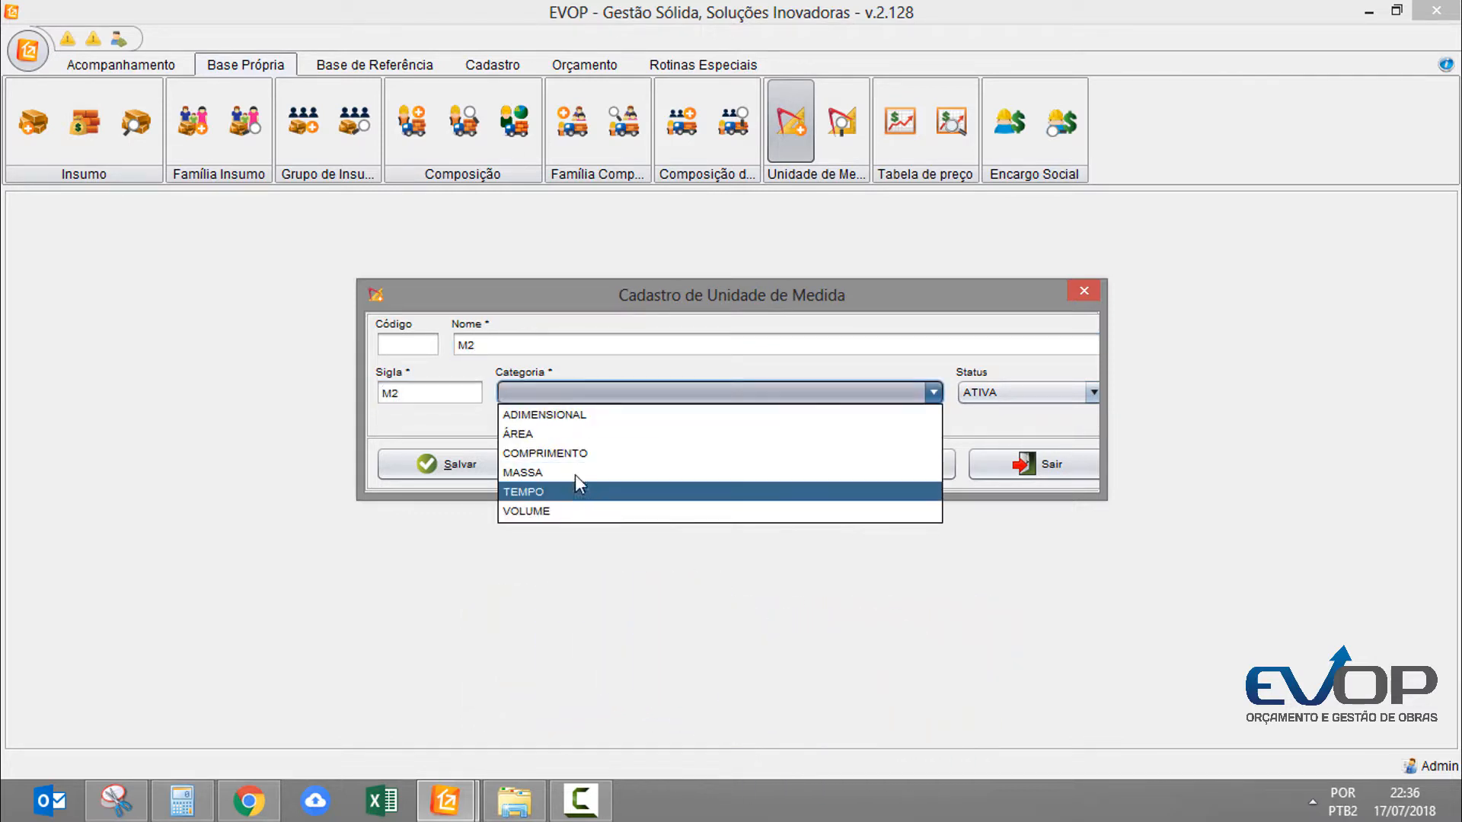
pyautogui.click(574, 434)
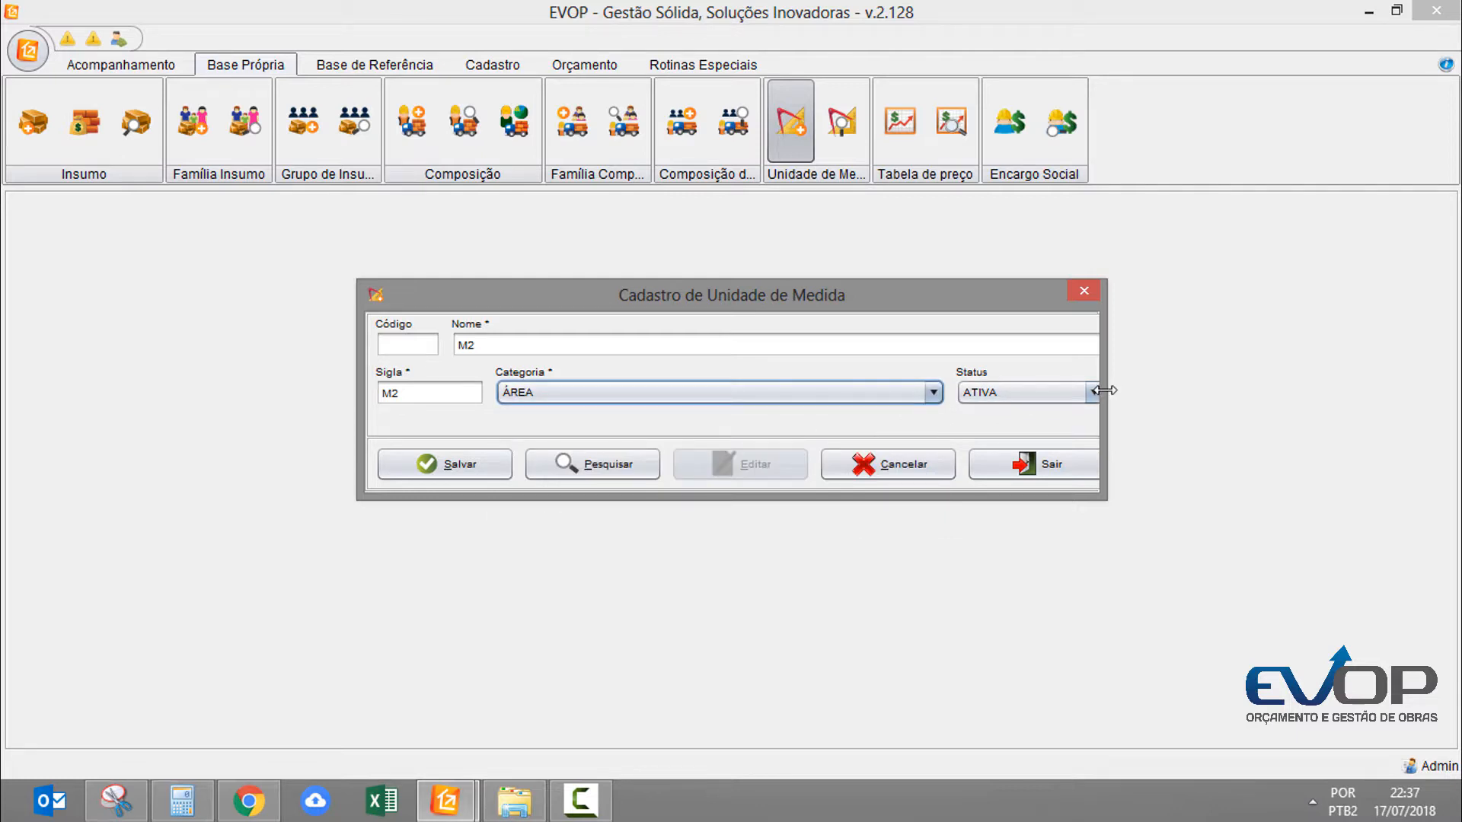
pyautogui.moveTo(1107, 392); pyautogui.dragTo(1144, 391)
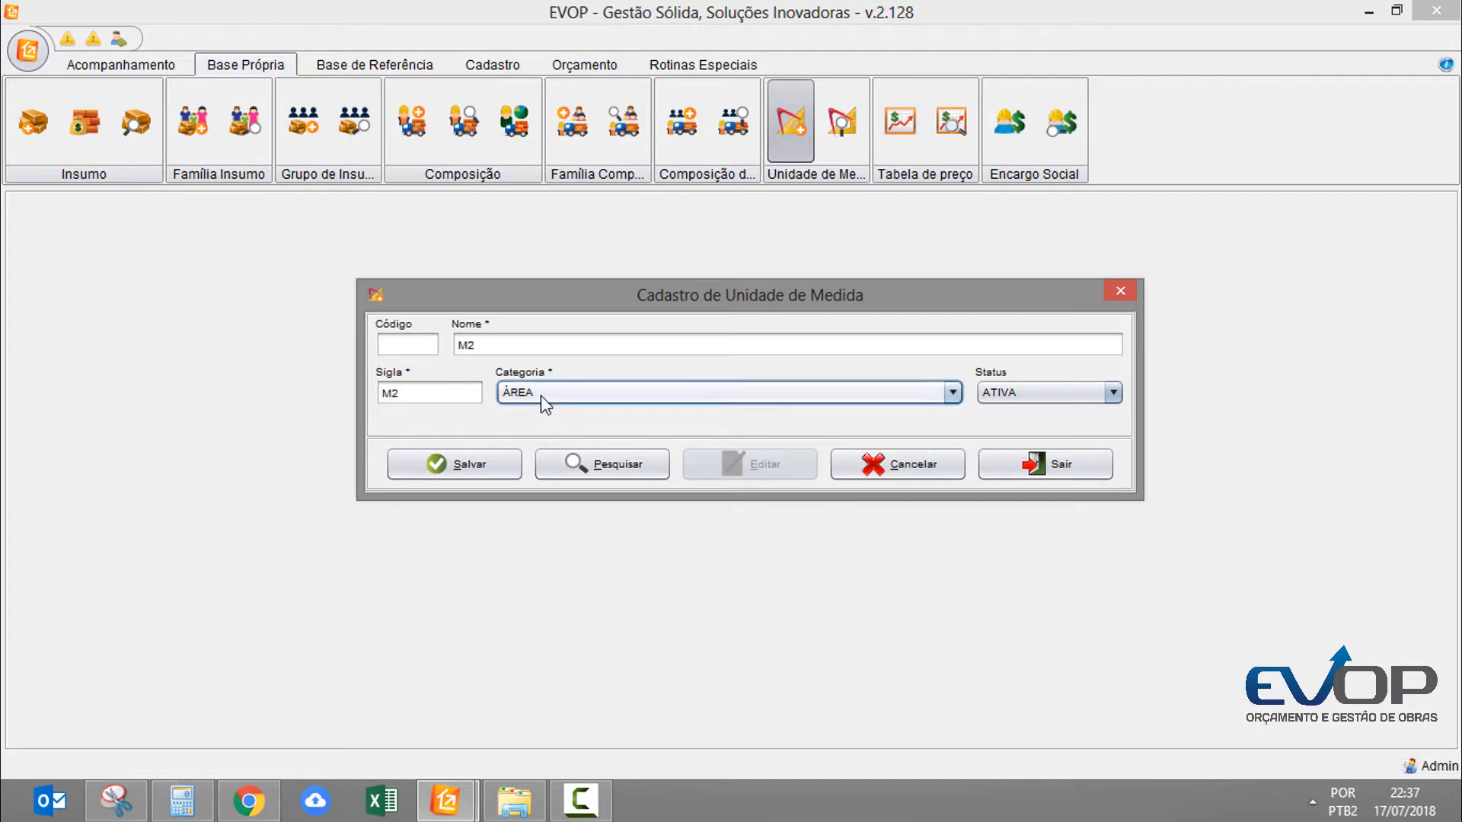
pyautogui.click(1119, 293)
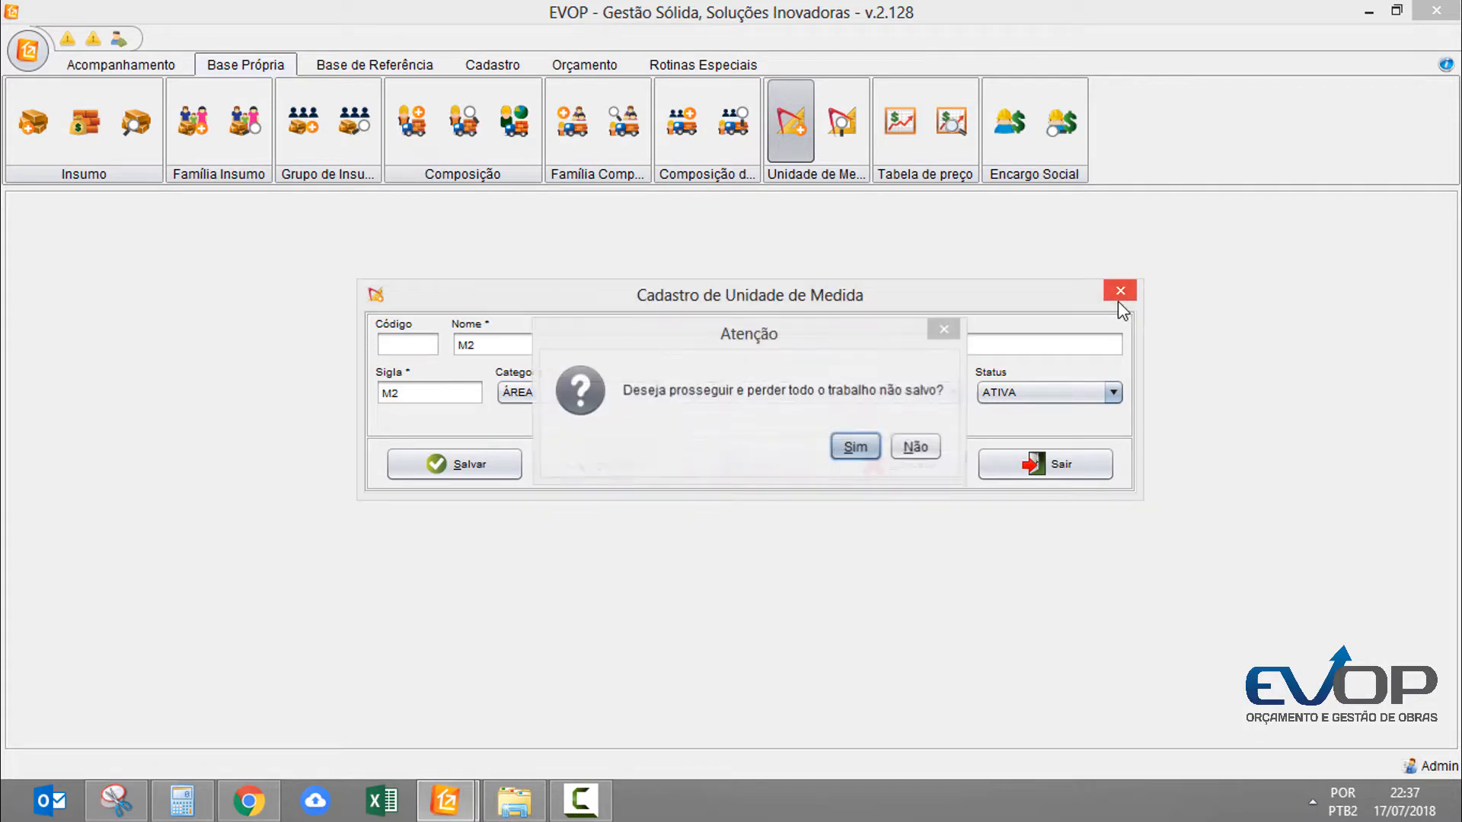
pyautogui.click(847, 457)
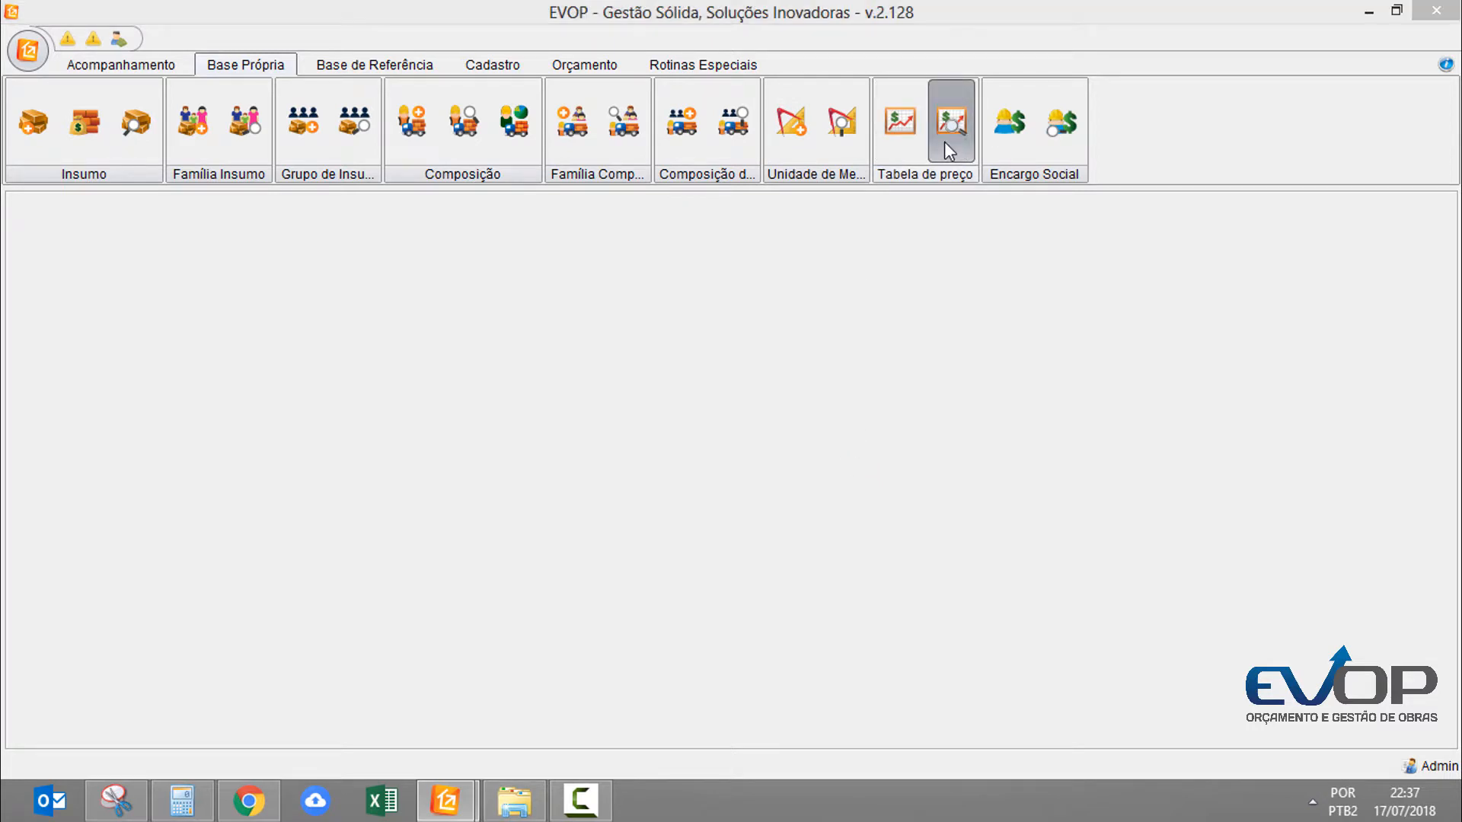
# Step: View the list of registered price tables, close it, and open the form for registering a new price table
pyautogui.click(945, 142)
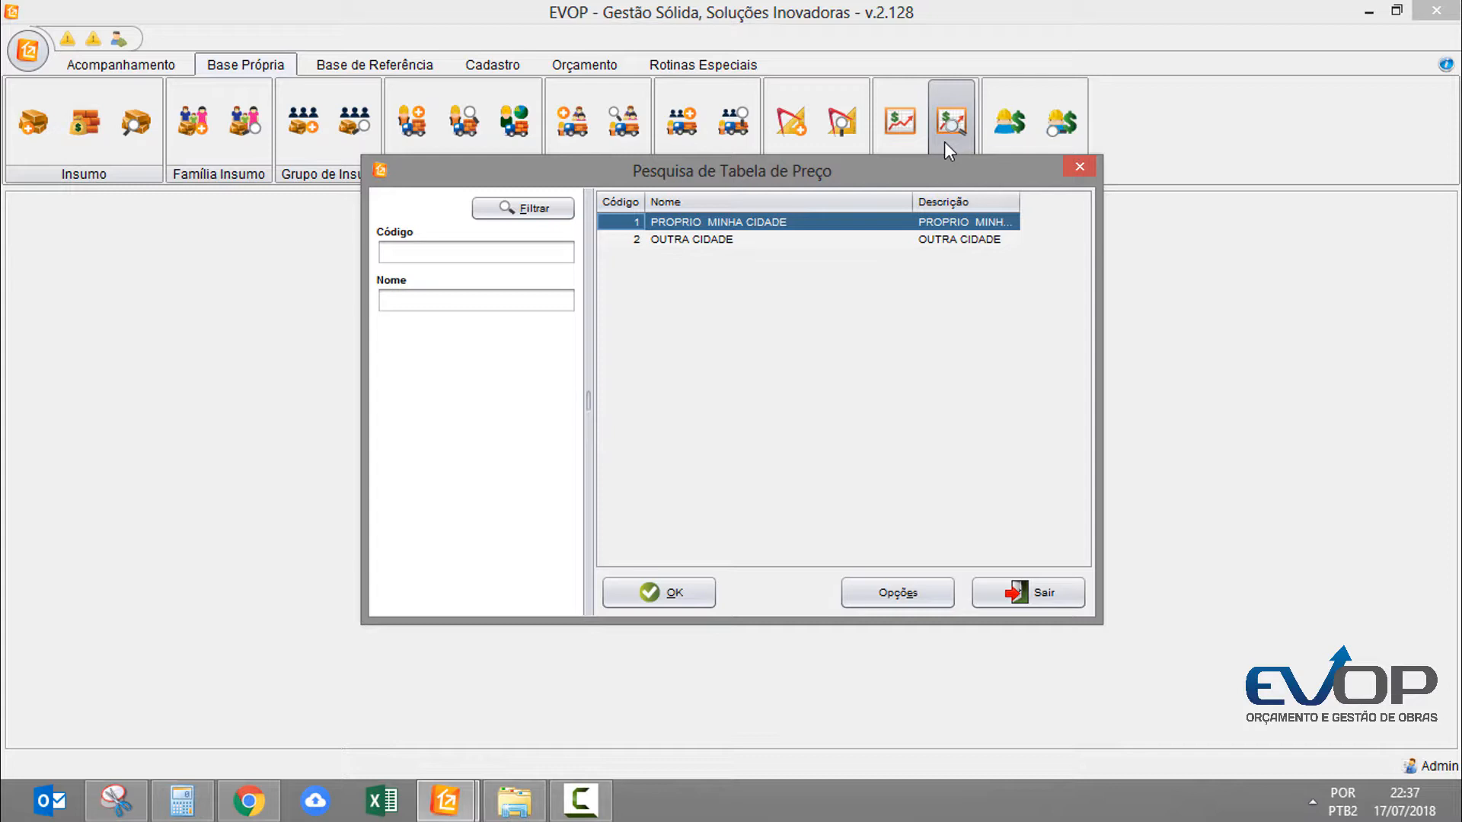
pyautogui.click(1080, 166)
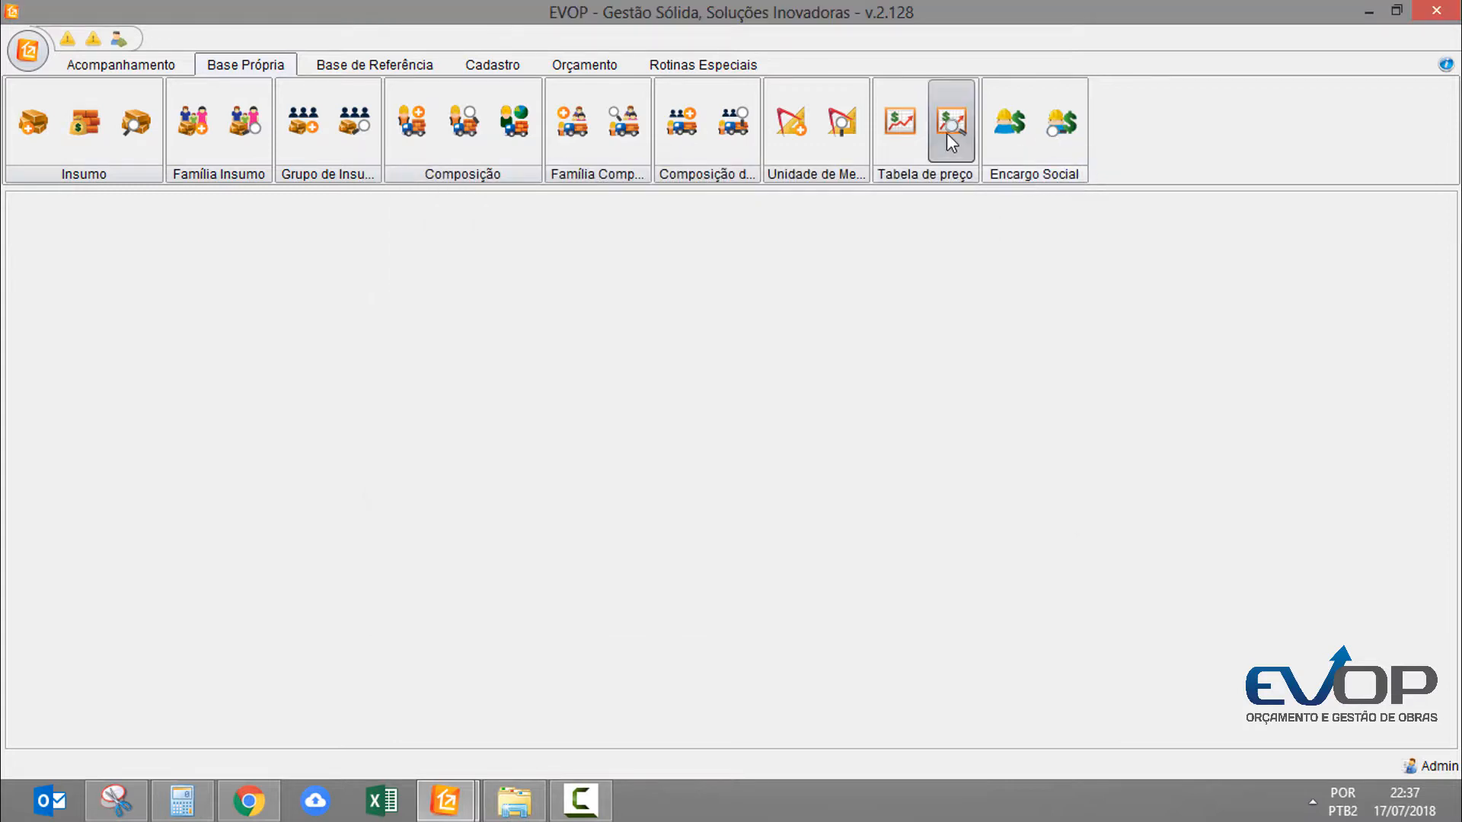
pyautogui.click(912, 122)
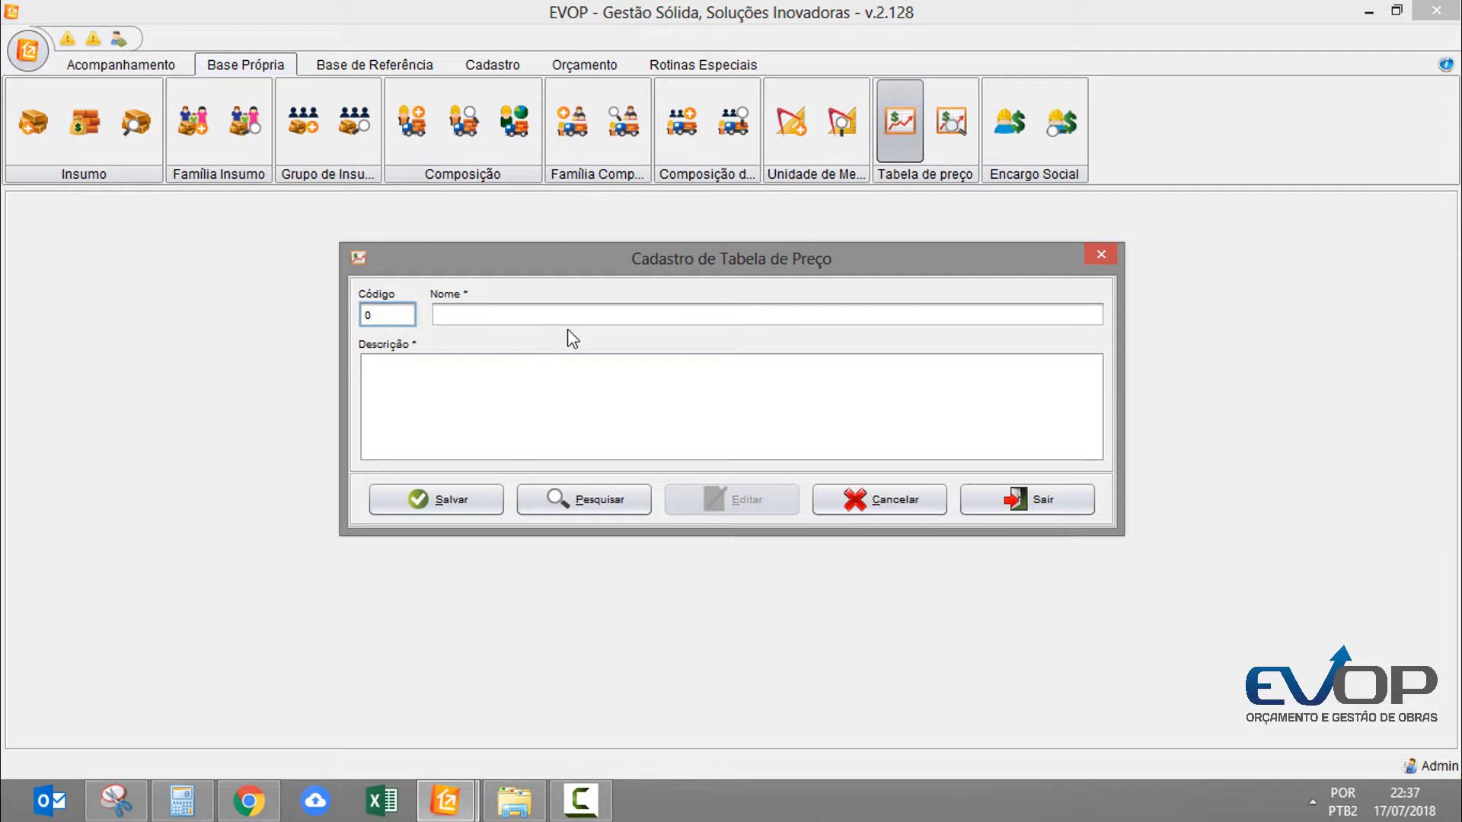
# Step: Leave the name of the new price table empty and close its registration form without saving
pyautogui.click(622, 323)
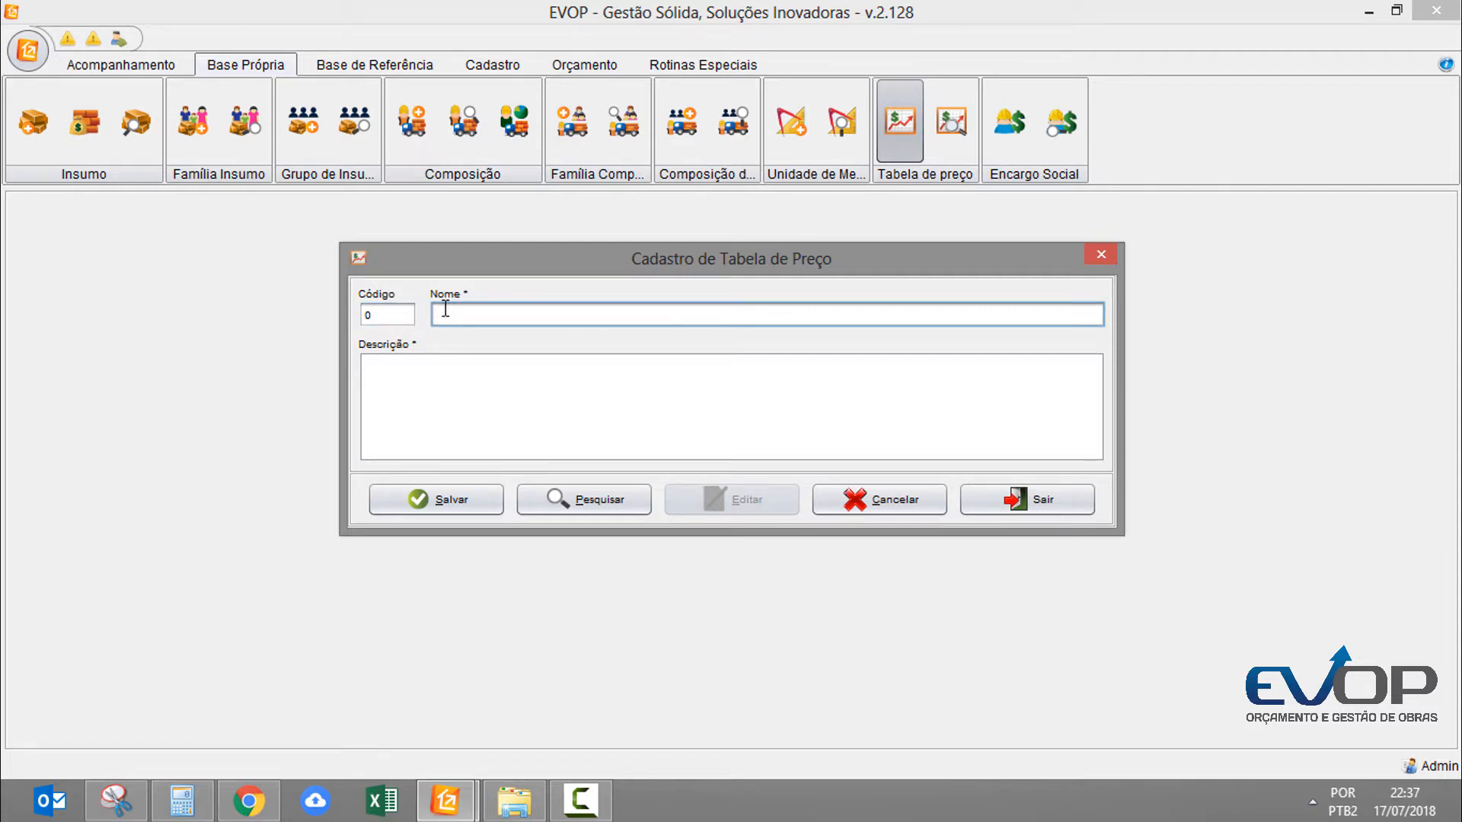
pyautogui.click(1021, 497)
pyautogui.click(842, 448)
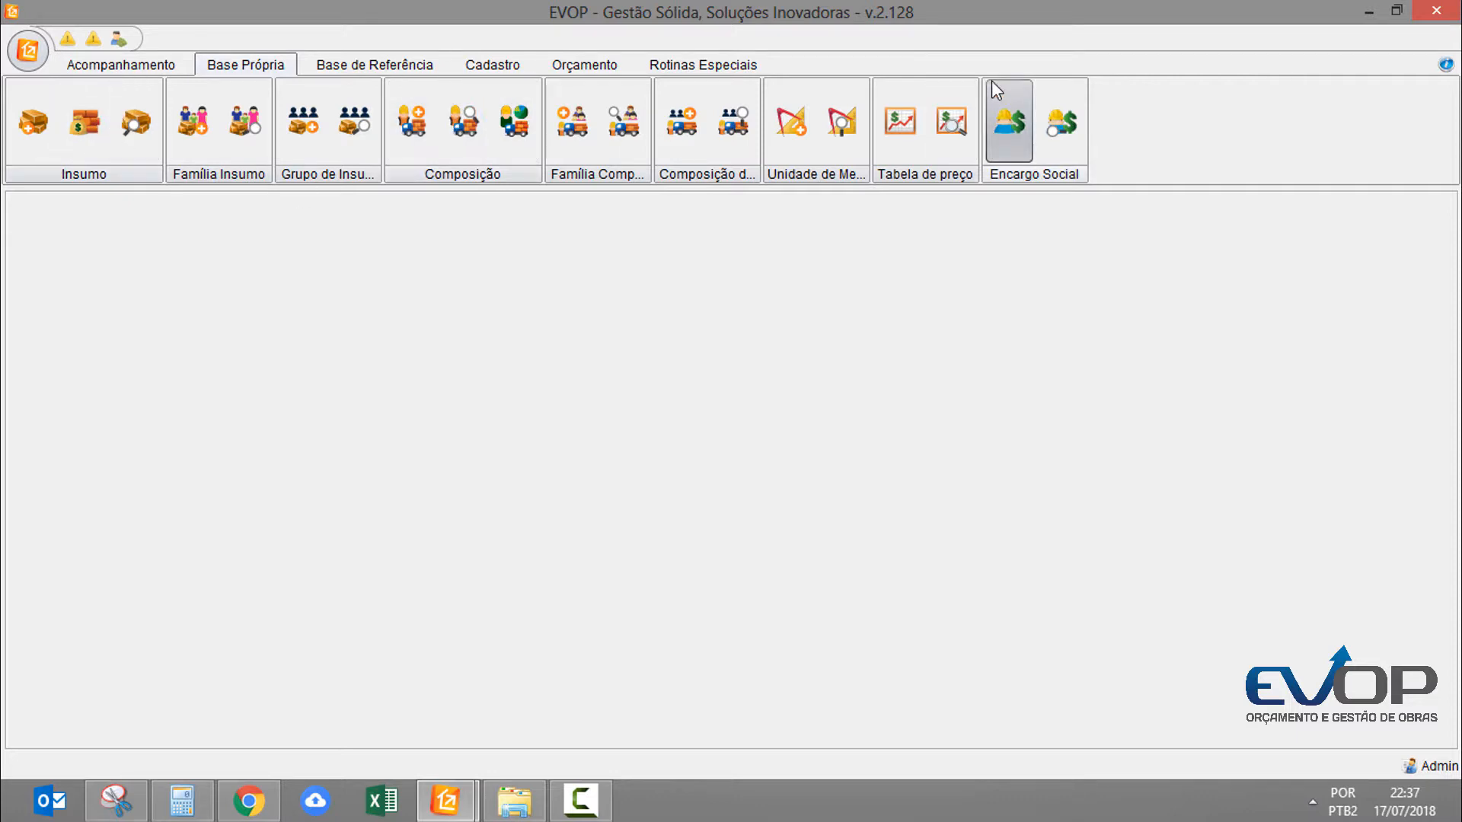
# Step: Open the social charge ENCARGO SOCIAL PADRÃO COM ENCARGOS COMPLEMENTARES for editing, view its charge line, and return to the search discarding the edit
pyautogui.click(1055, 133)
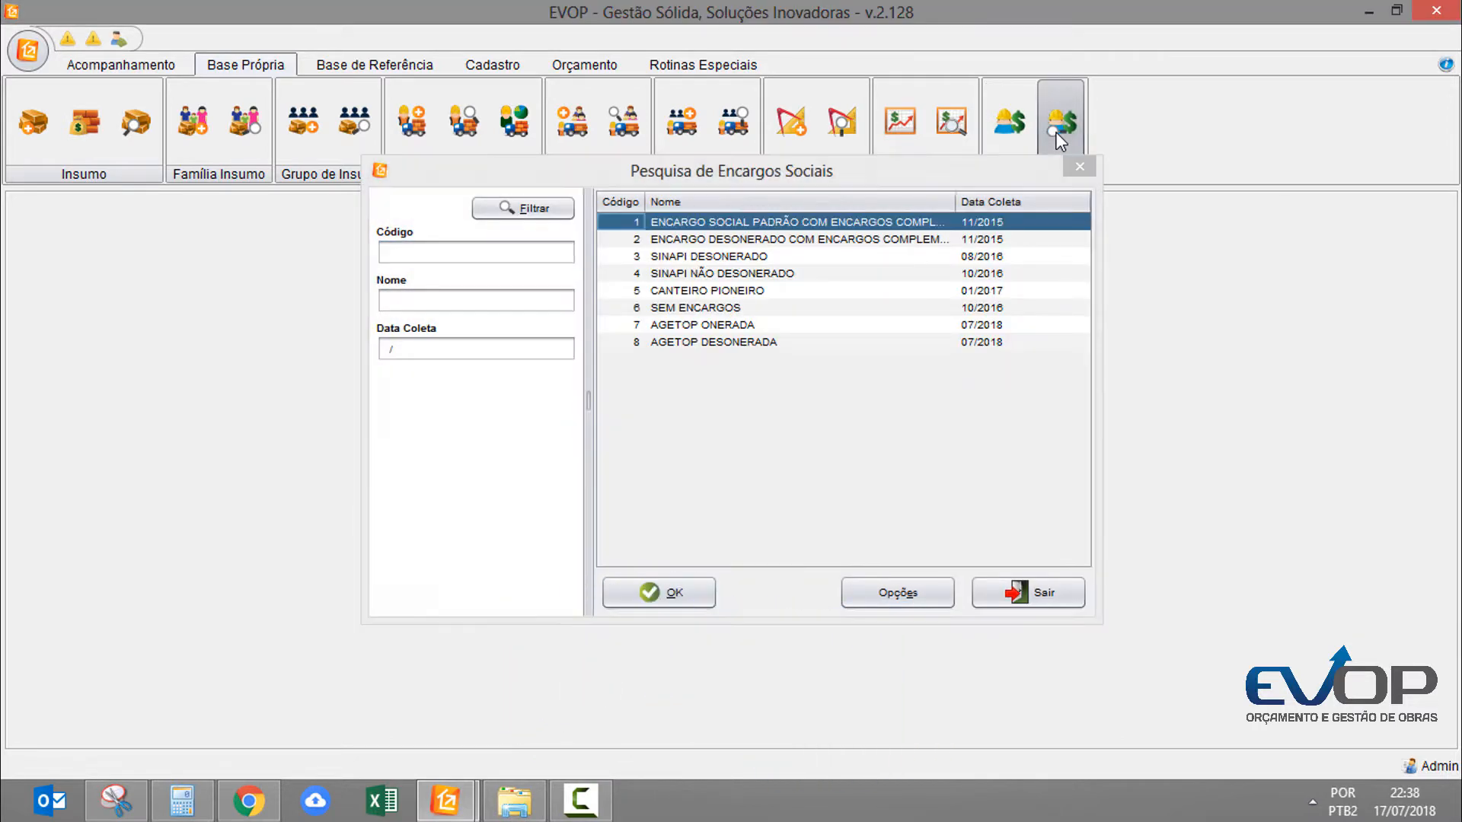
pyautogui.press('Return')
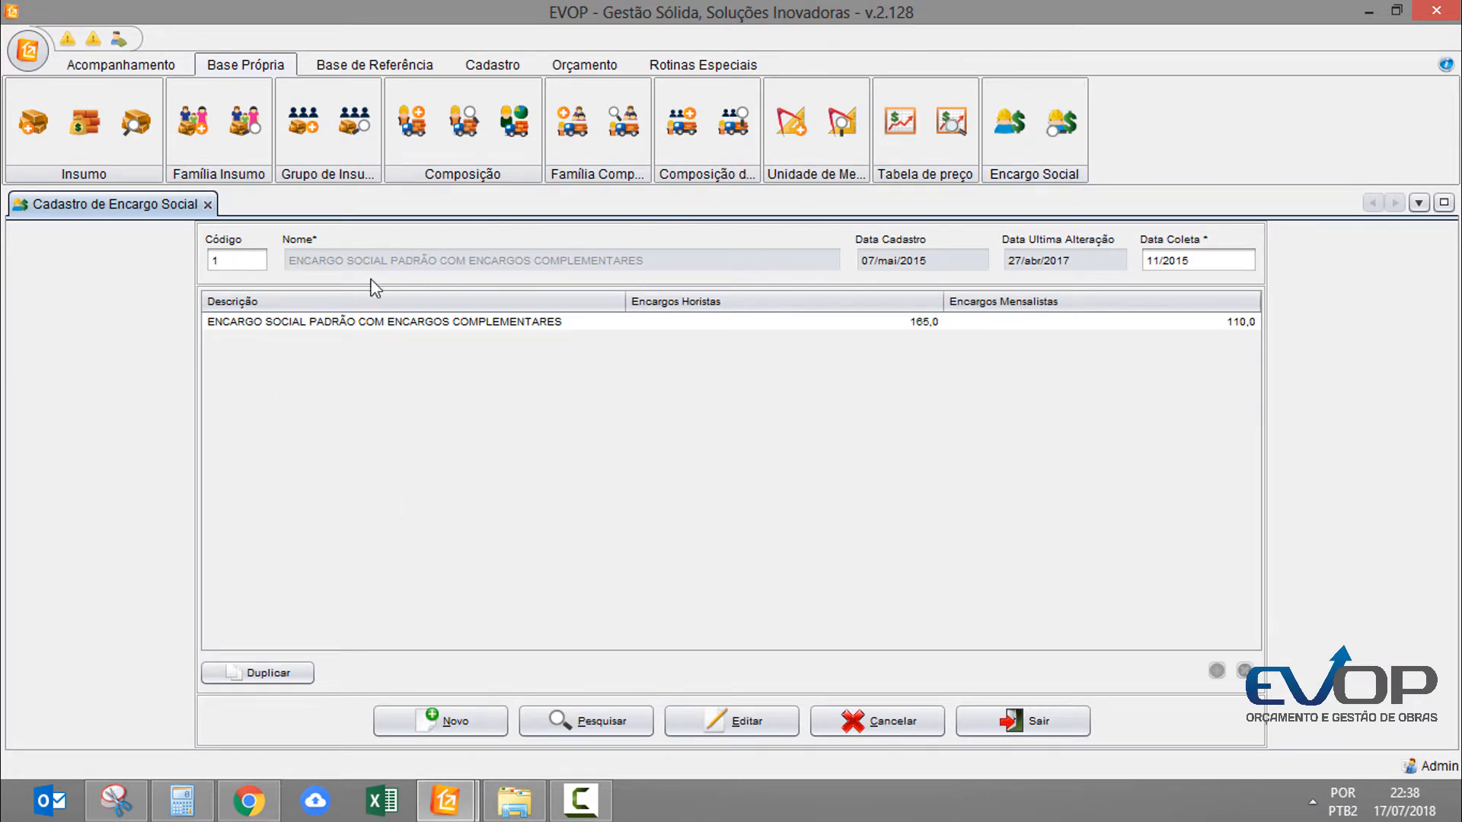
pyautogui.click(701, 724)
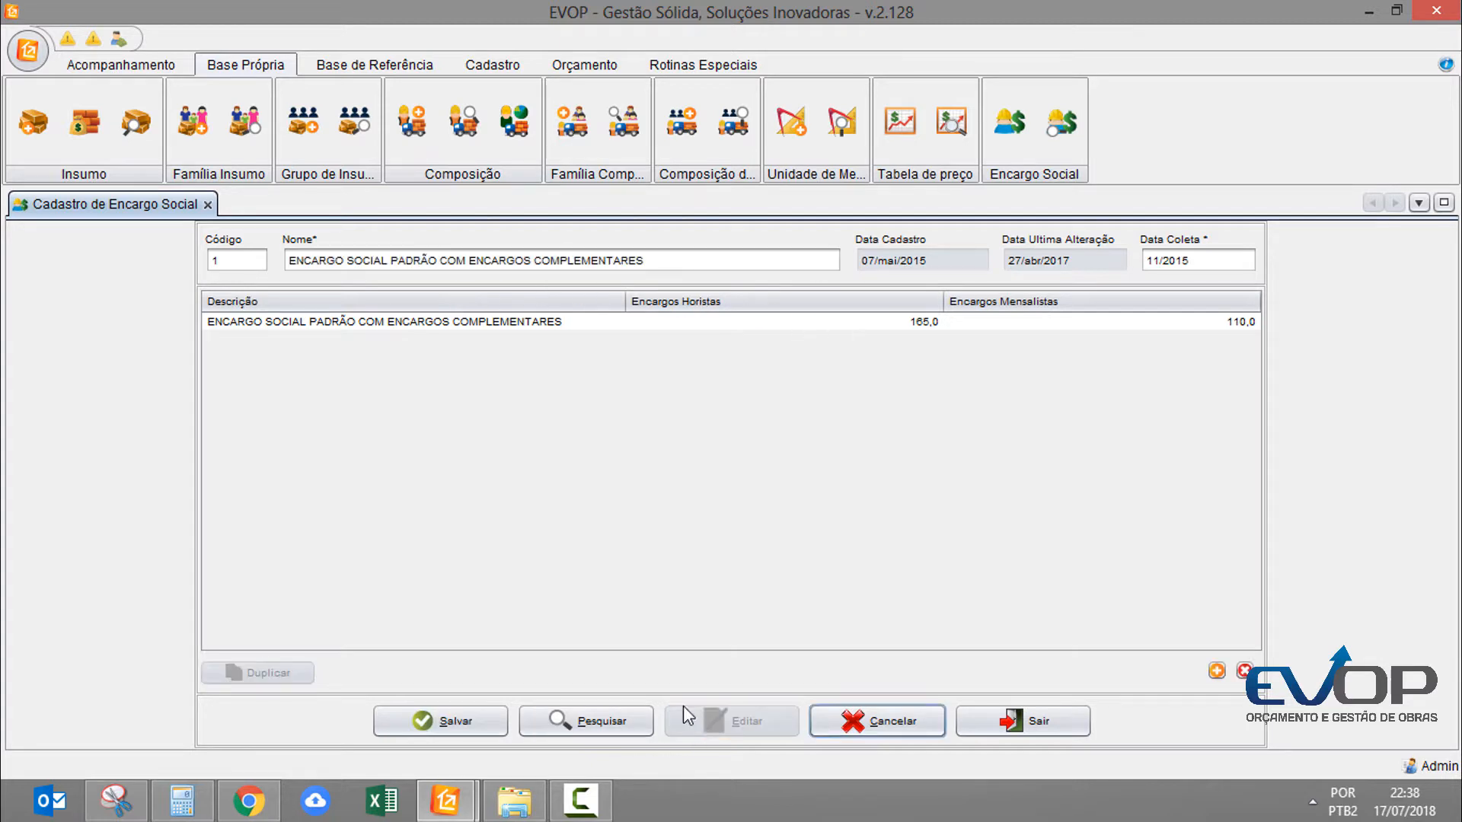
pyautogui.doubleClick(531, 328)
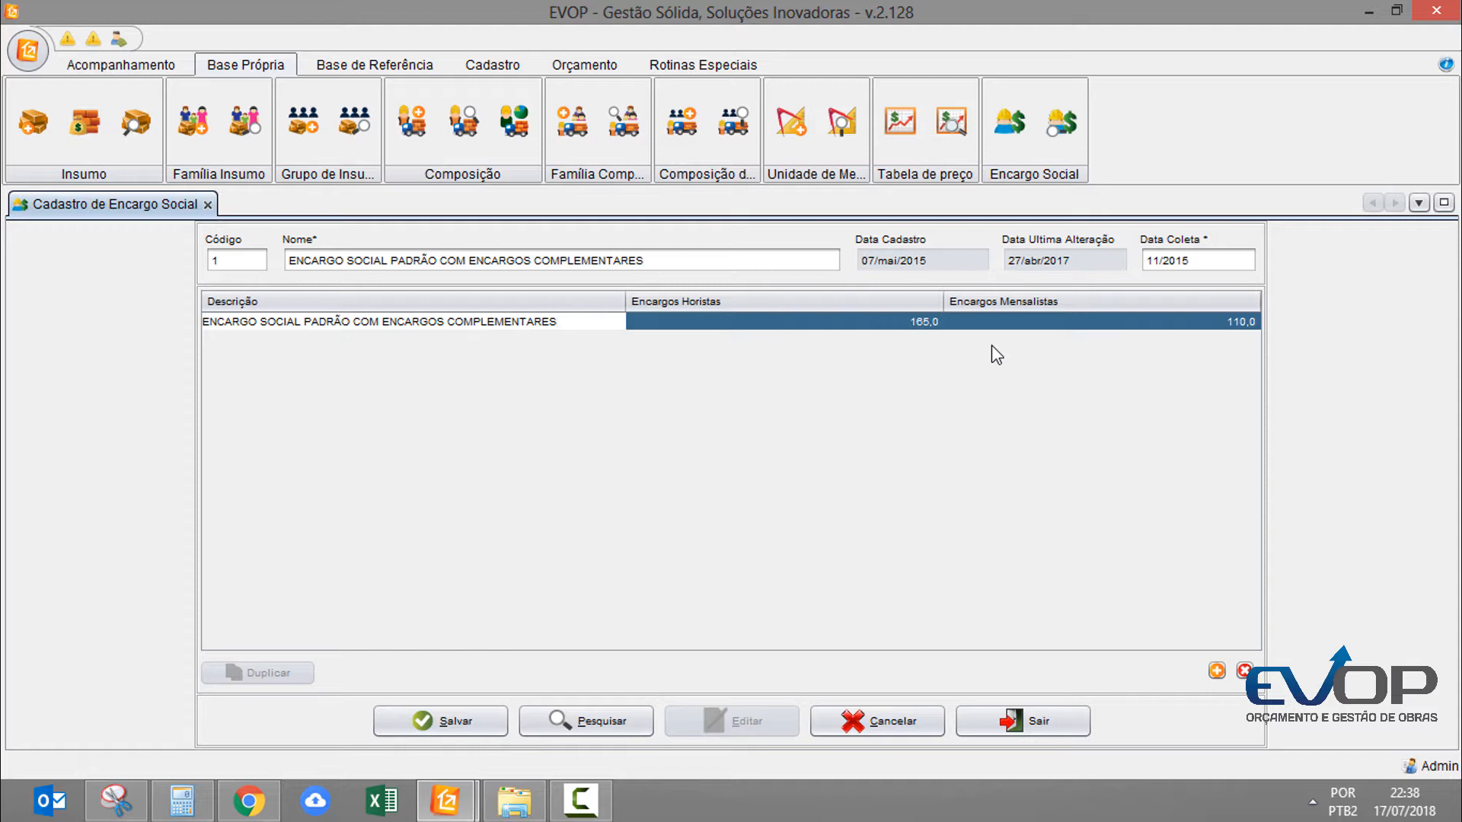
pyautogui.click(583, 720)
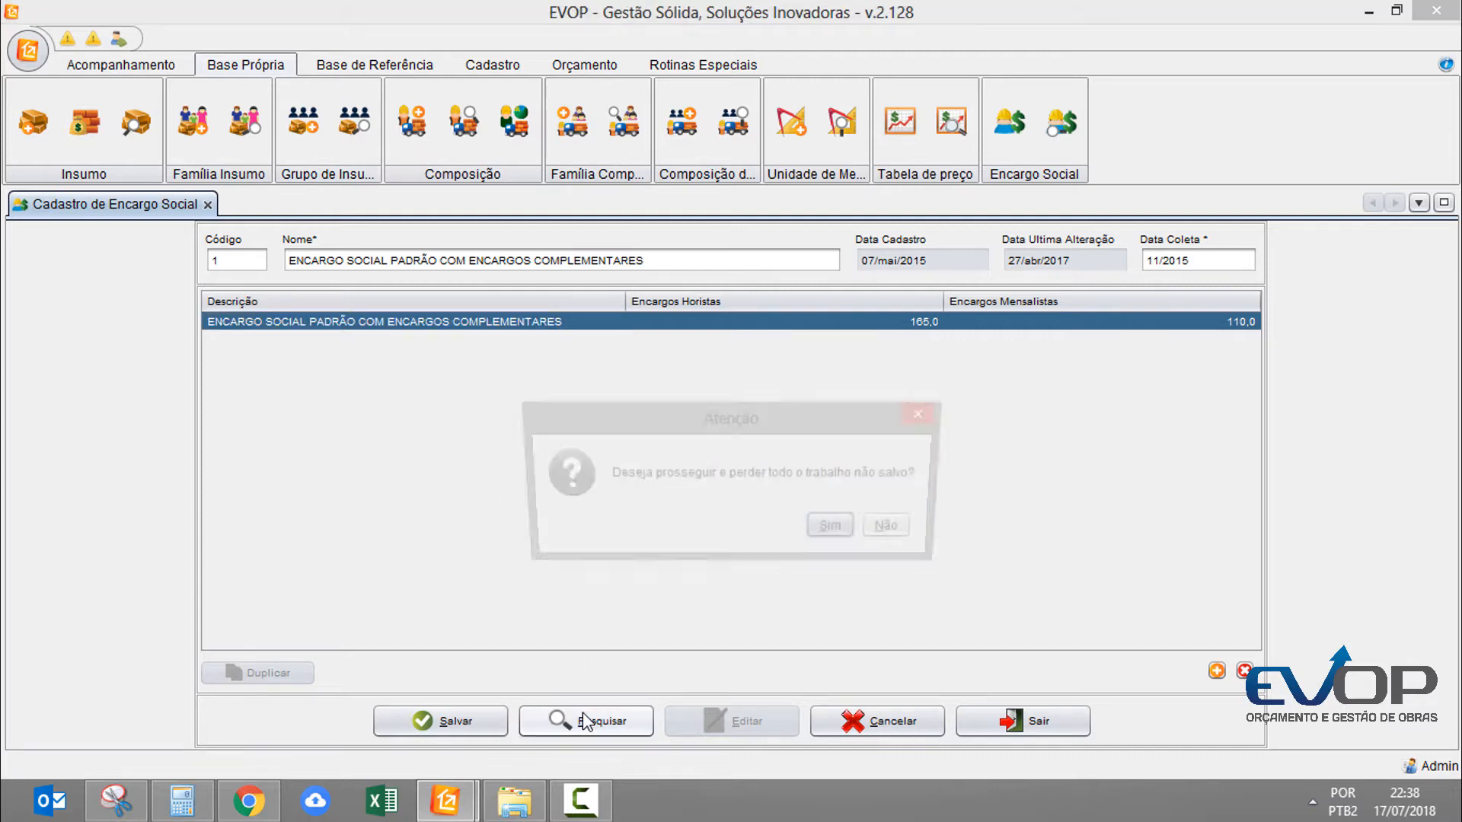
pyautogui.press('Return')
# Step: Browse the registered social charges, view the CANTEIRO PIONEIRO record with its hourly and monthly worker charges, and close it
pyautogui.press('Down')
pyautogui.press('Down')
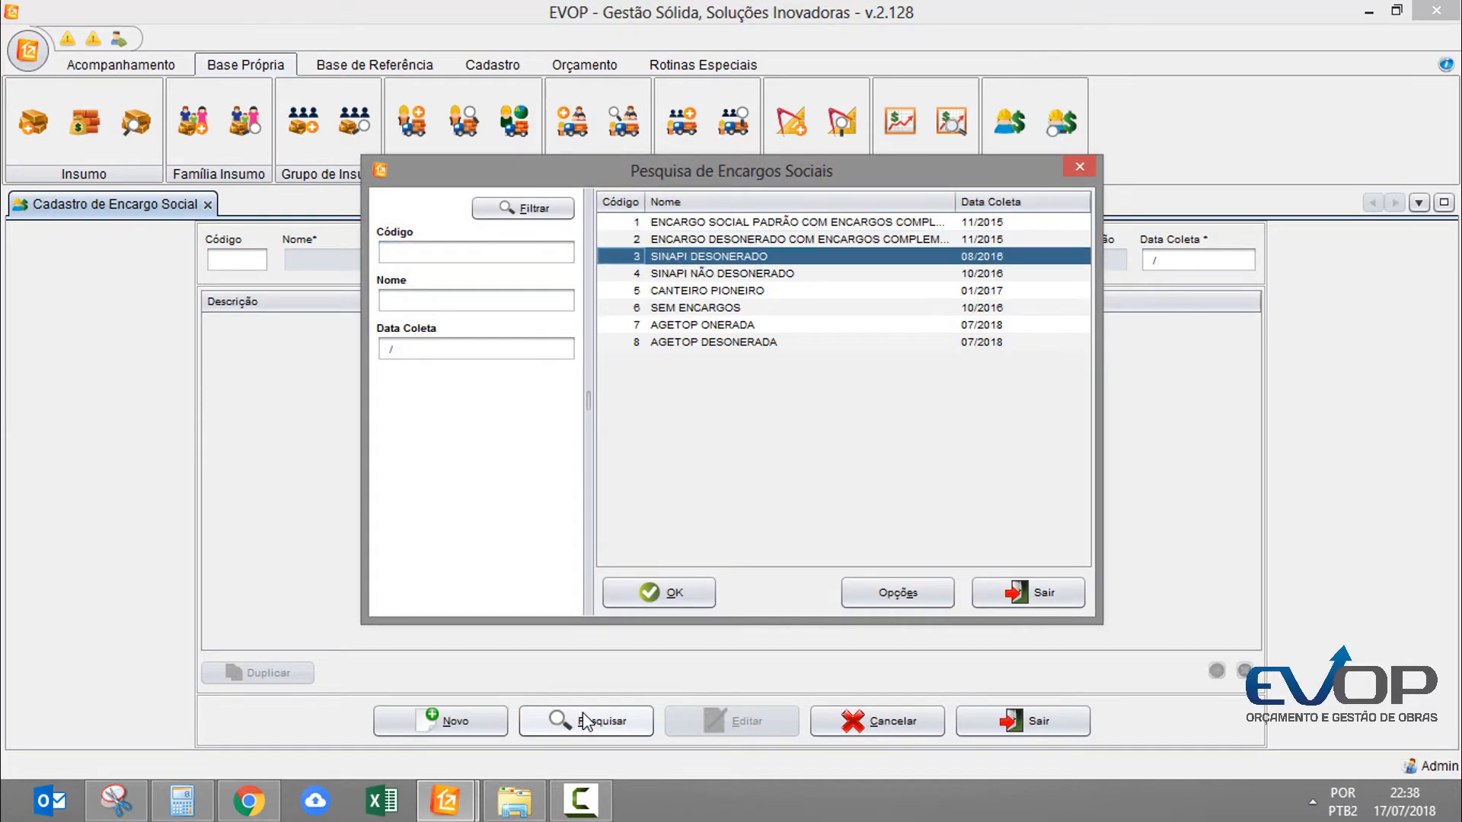
pyautogui.press('Down')
pyautogui.press('Down')
pyautogui.press('Down')
pyautogui.press('Down')
pyautogui.press('Down')
pyautogui.press('Up')
pyautogui.press('Up')
pyautogui.press('Up')
pyautogui.press('Up')
pyautogui.press('Up')
pyautogui.press('Down')
pyautogui.press('Down')
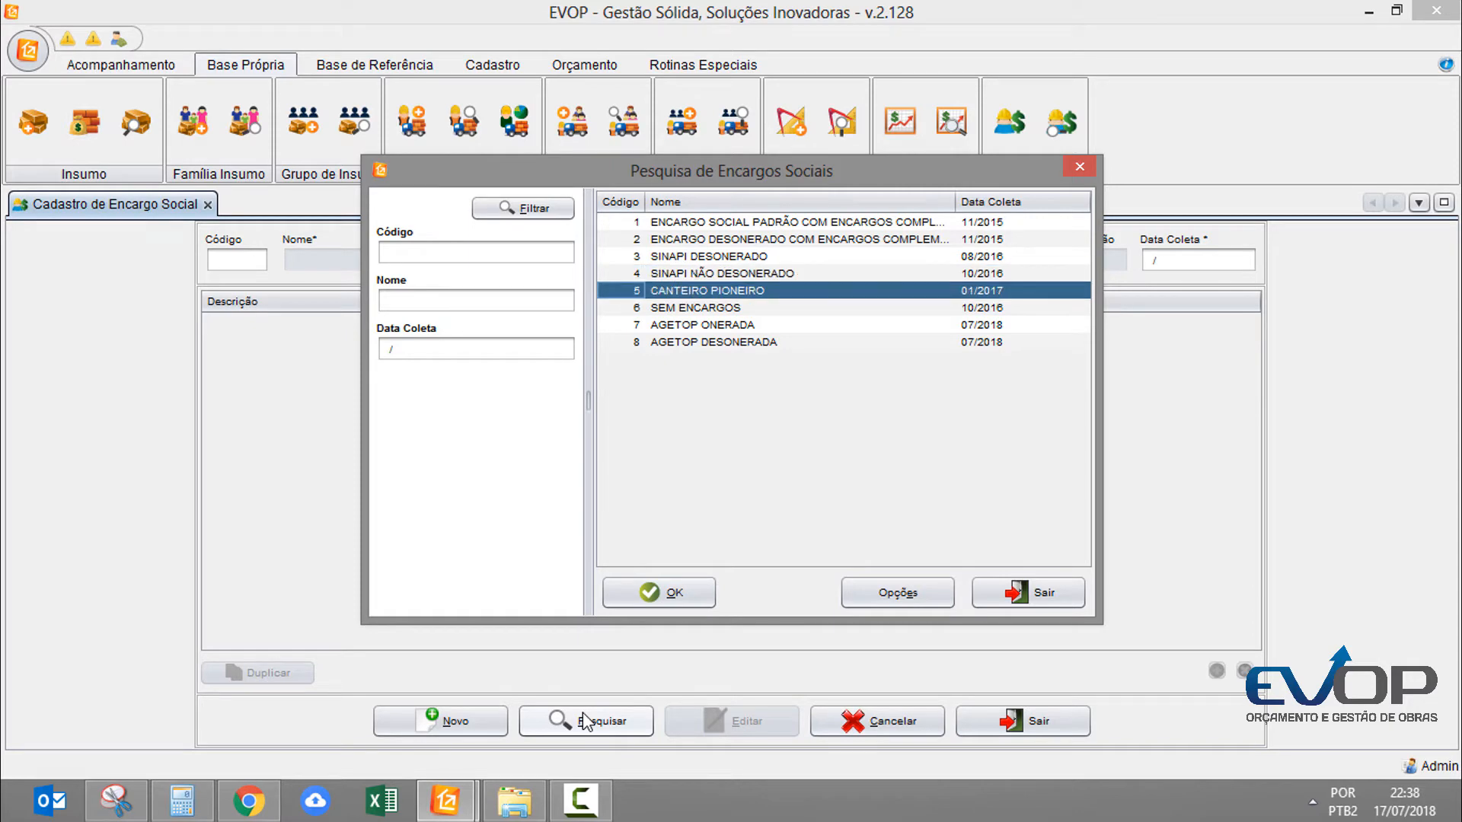
pyautogui.press('Return')
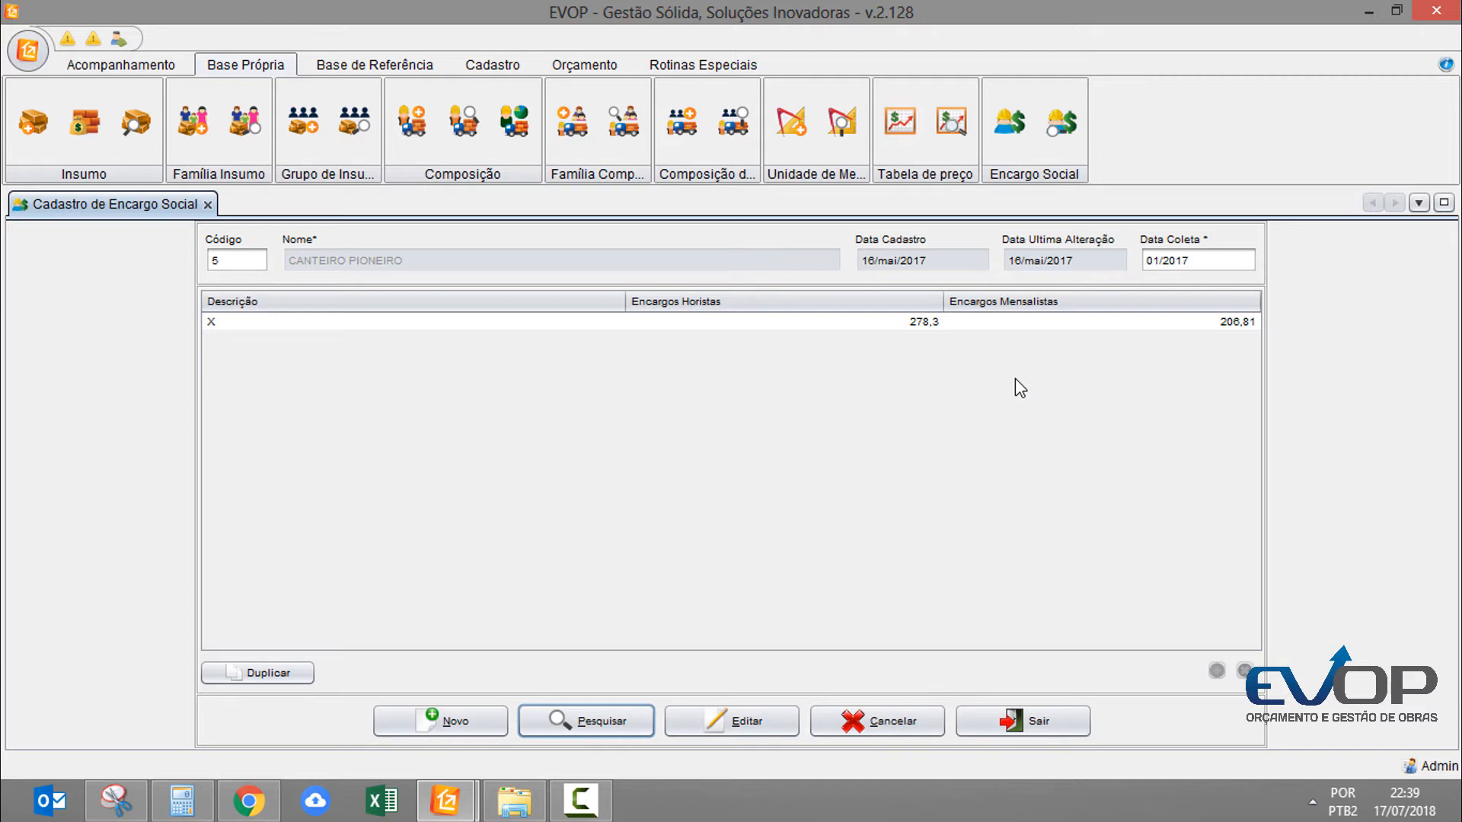
pyautogui.click(207, 204)
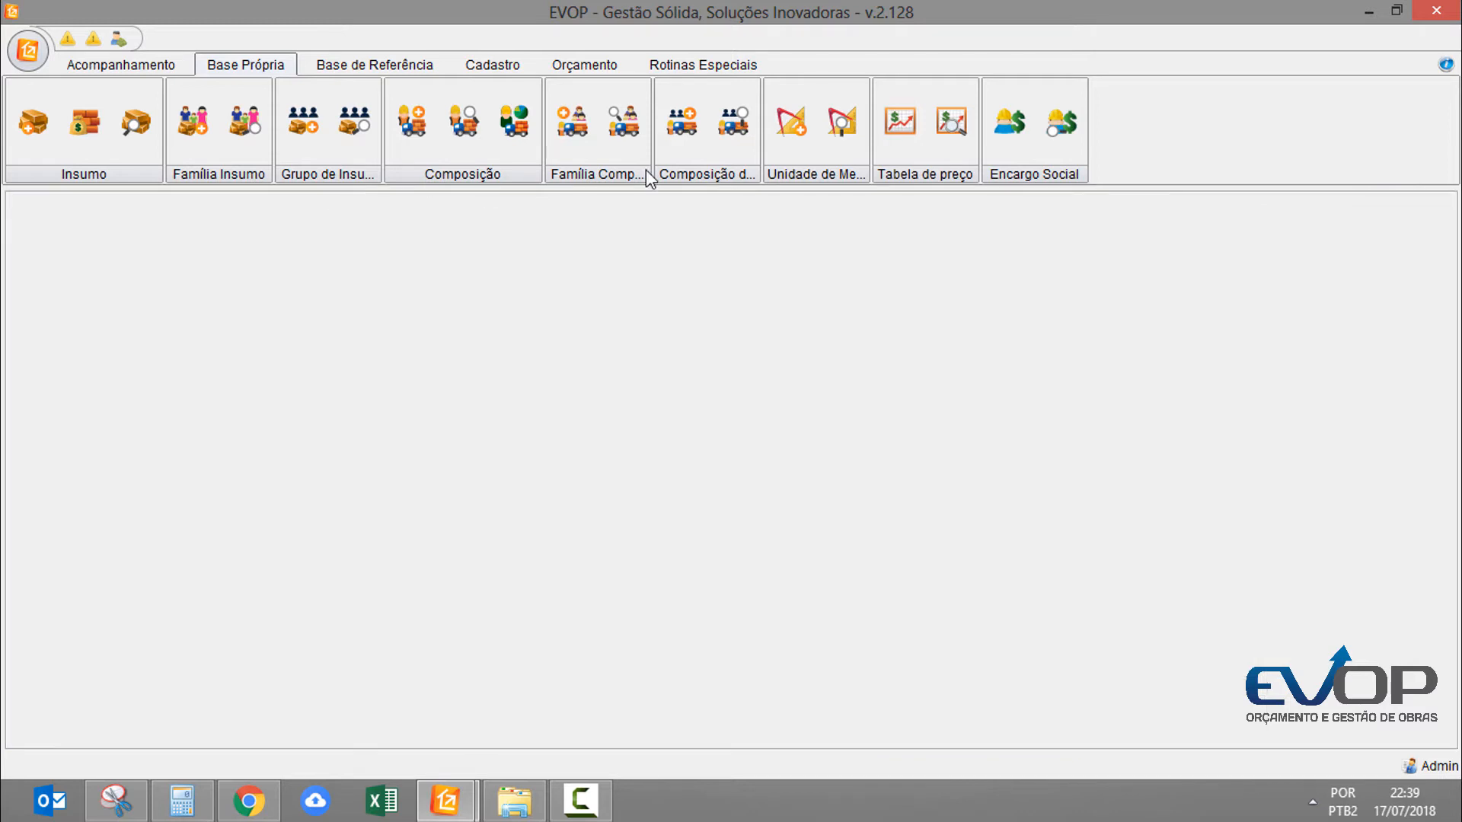